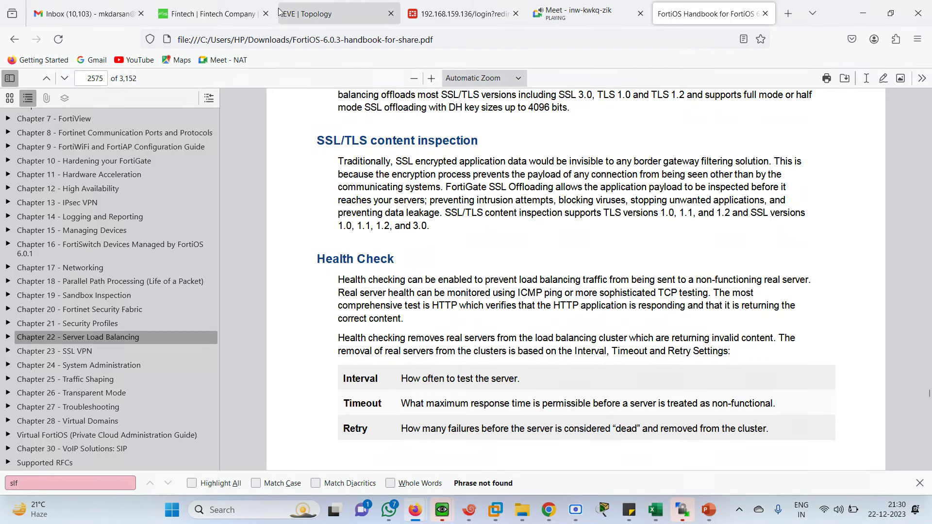
# Step: Leave the FortiOS handbook PDF for the EVE SLB lab topology tab
pyautogui.click(330, 13)
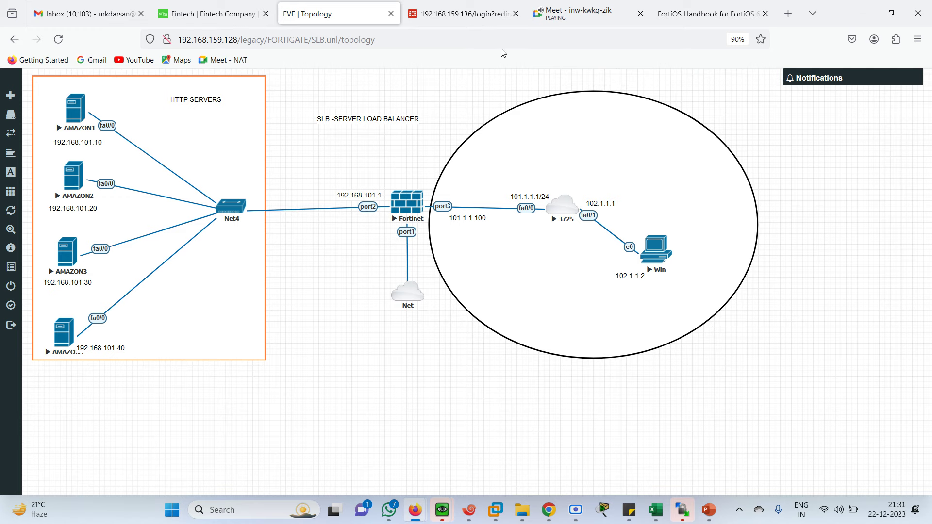
# Step: Move the Meet tab ahead of the lab tab and close the duplicate Win client console
pyautogui.moveTo(577, 10); pyautogui.dragTo(335, 11)
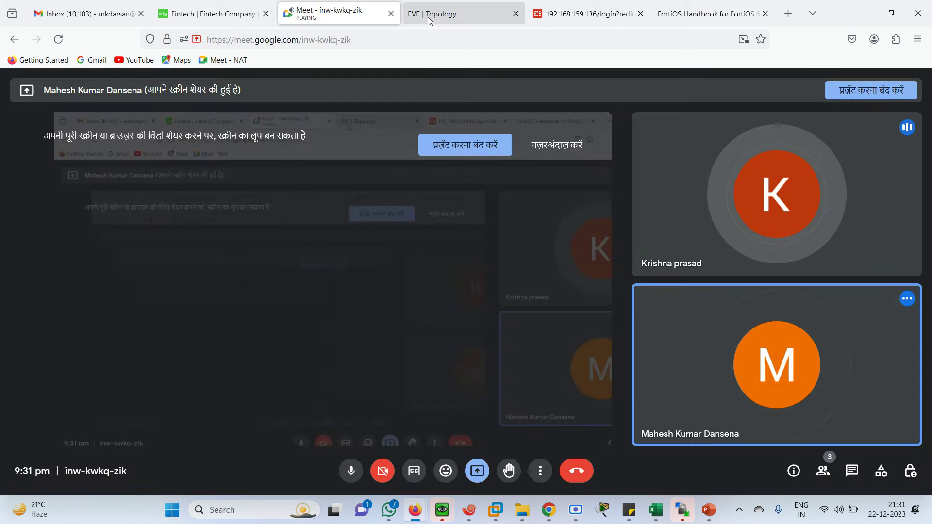
pyautogui.click(456, 14)
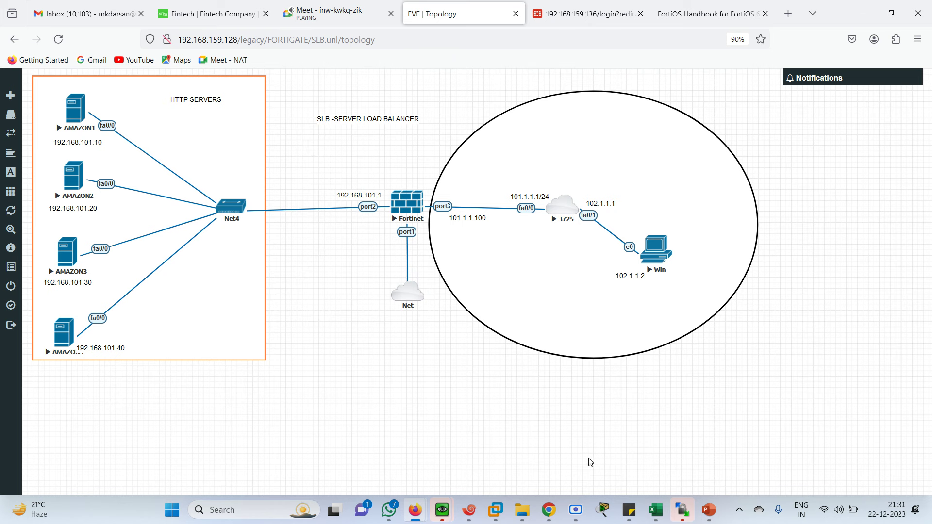
pyautogui.moveTo(449, 515)
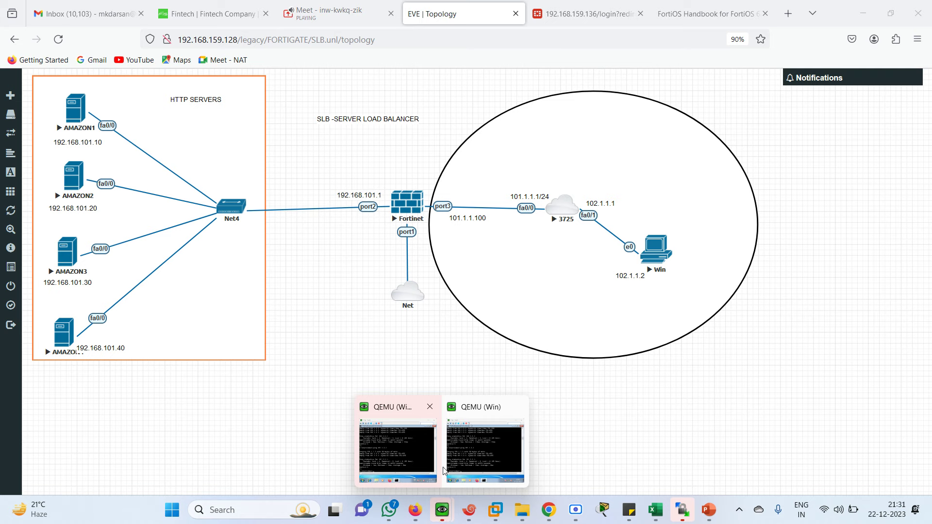
pyautogui.click(410, 465)
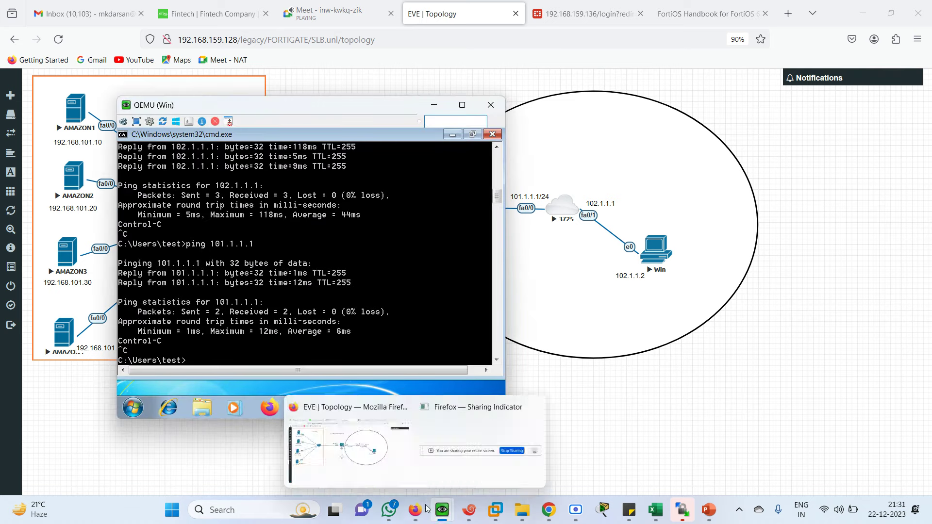
pyautogui.moveTo(442, 509)
pyautogui.click(502, 435)
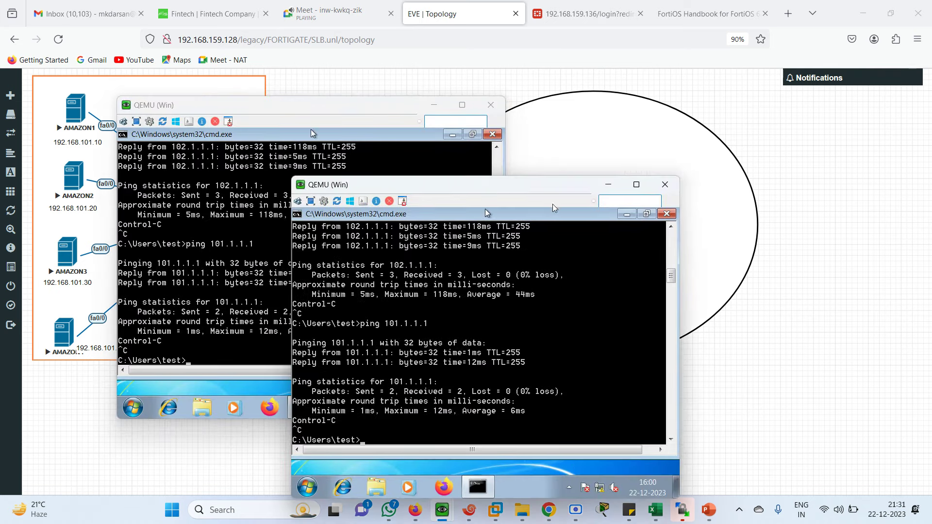
pyautogui.click(661, 189)
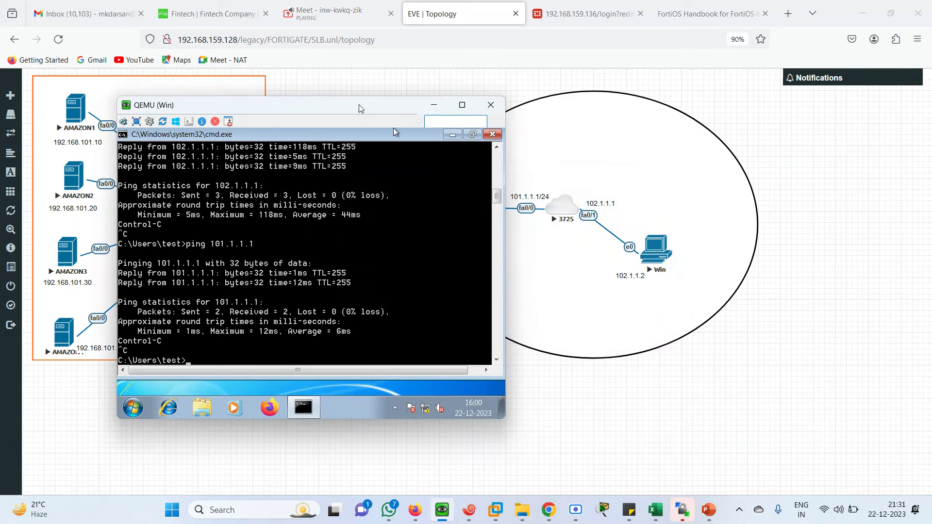
# Step: Reposition the remaining Win client console to uncover the Net cloud, then return to the topology
pyautogui.moveTo(359, 109); pyautogui.dragTo(475, 259)
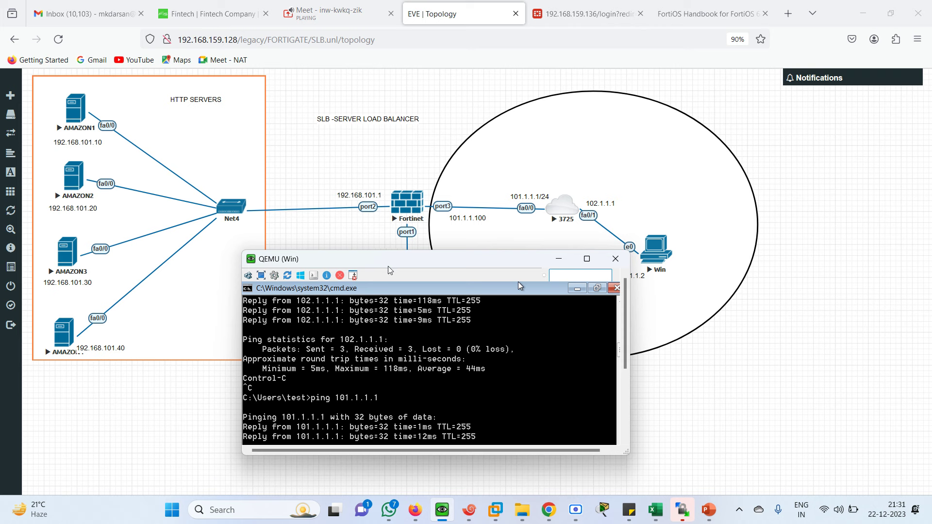
pyautogui.moveTo(390, 267); pyautogui.dragTo(414, 301)
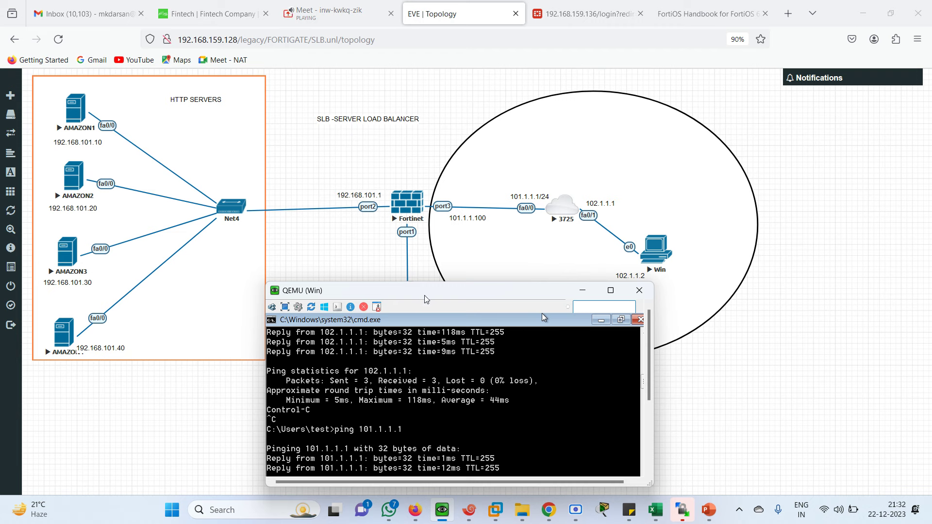
pyautogui.moveTo(425, 295); pyautogui.dragTo(369, 272)
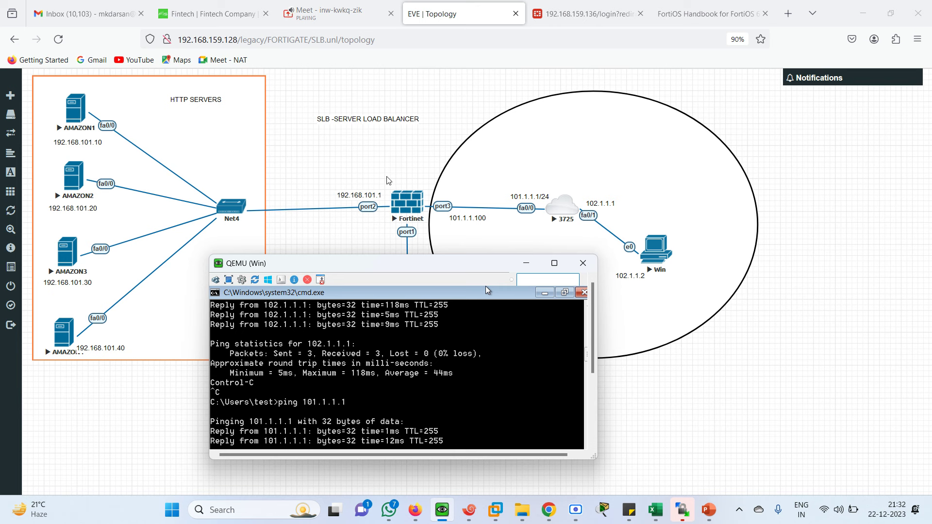
pyautogui.click(374, 234)
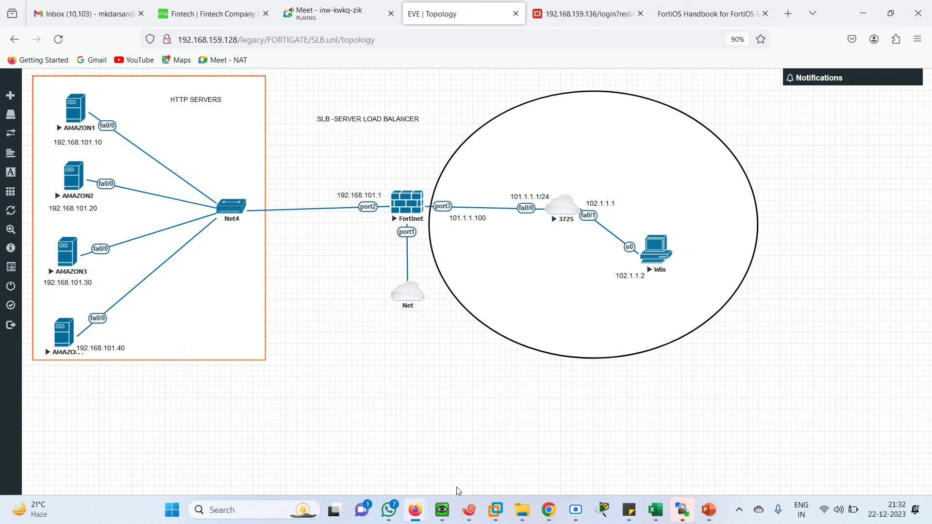
# Step: On AMAZON1, enter privileged mode and confirm 192.168.101.10 on FastEthernet0/0 with show ip int br
pyautogui.click(469, 512)
pyautogui.moveTo(378, 130); pyautogui.dragTo(531, 218)
pyautogui.click(267, 289)
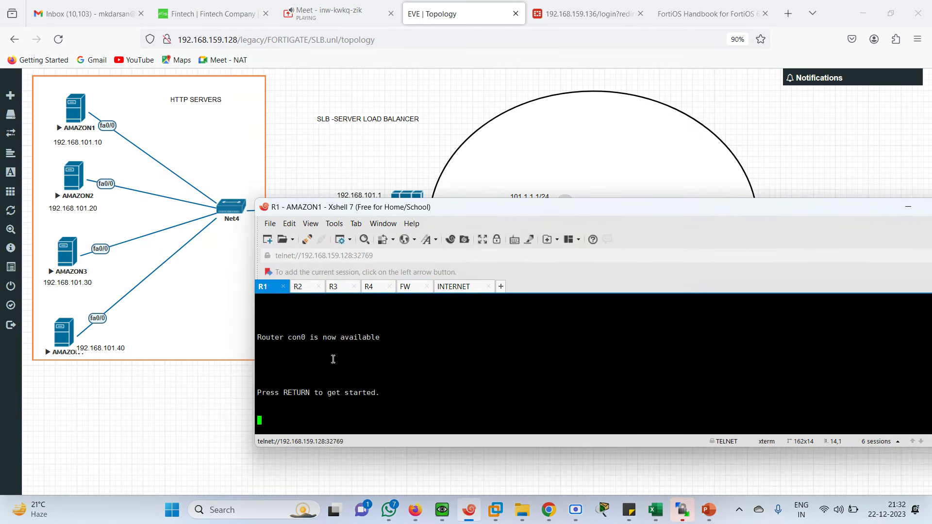
pyautogui.press('Return')
pyautogui.press('Return')
pyautogui.press('Return')
pyautogui.press('Return')
pyautogui.press('Return')
pyautogui.press('Return')
pyautogui.press('Return')
pyautogui.press('Return')
pyautogui.press('Return')
pyautogui.press('Return')
pyautogui.press('Return')
pyautogui.press('Return')
pyautogui.press('Return')
pyautogui.press('Return')
pyautogui.press('Return')
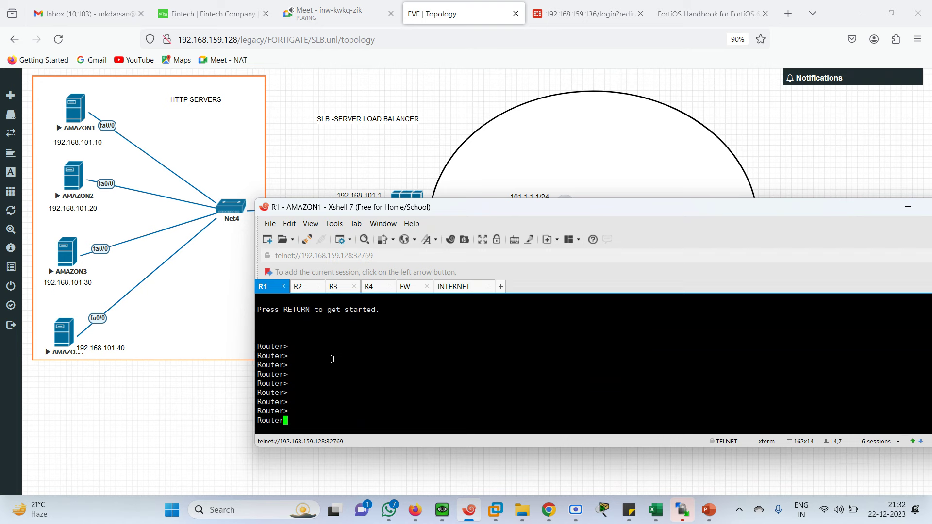
pyautogui.write('en')
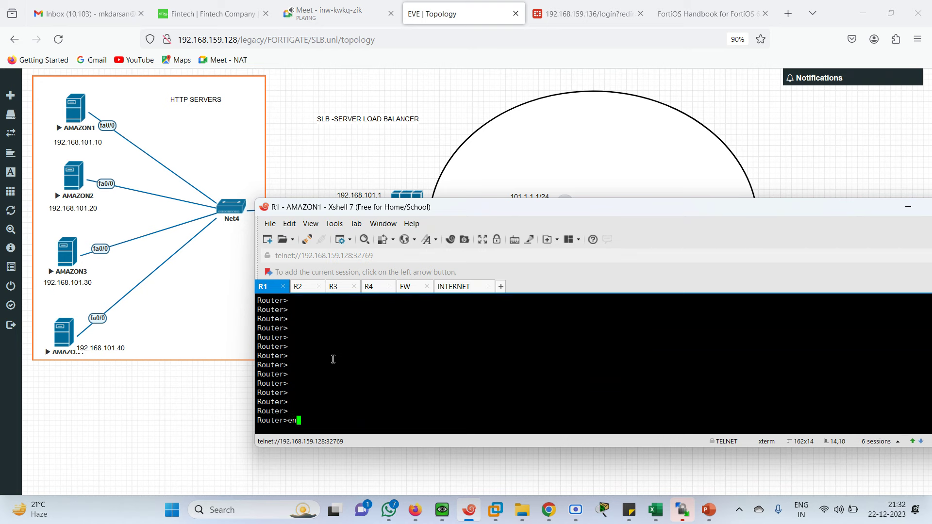
pyautogui.press('Return')
pyautogui.write('sh')
pyautogui.press('Tab')
pyautogui.write('ip int br')
pyautogui.press('Return')
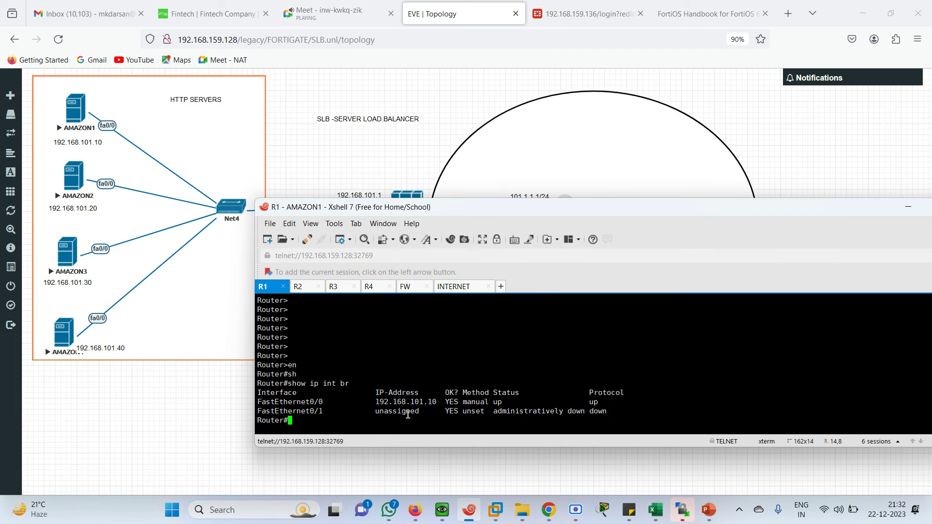
# Step: Show AMAZON1's routing table to confirm the default route via 192.168.101.1
pyautogui.write('sh')
pyautogui.press('Tab')
pyautogui.write('ip ro')
pyautogui.press('Tab')
pyautogui.press('Tab')
pyautogui.press('Return')
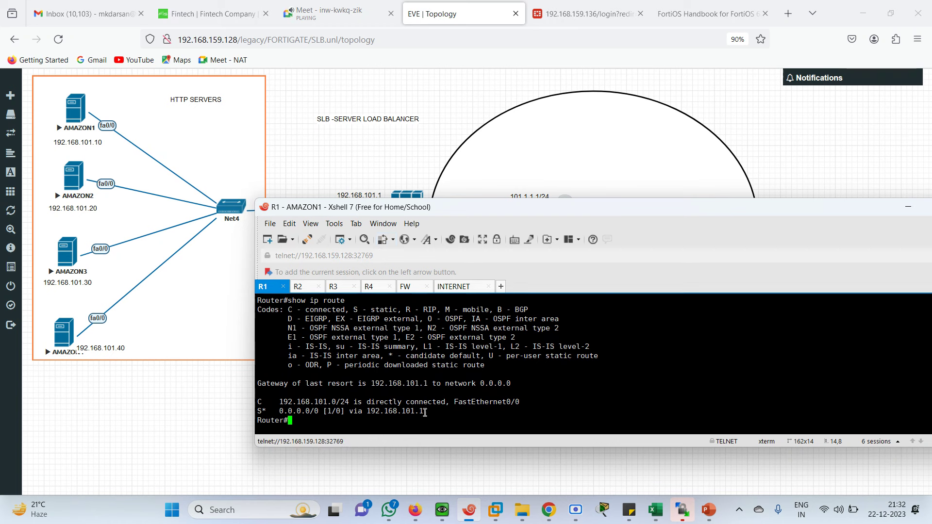
# Step: Step through the AMAZON2, AMAZON3 and AMAZON4 sessions to the INTERNET router console
pyautogui.click(306, 287)
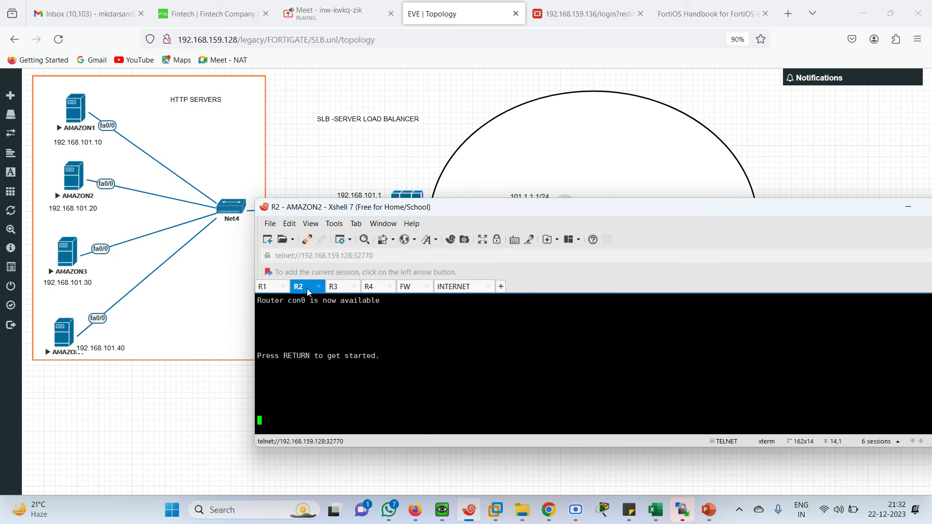
pyautogui.click(345, 289)
pyautogui.click(377, 290)
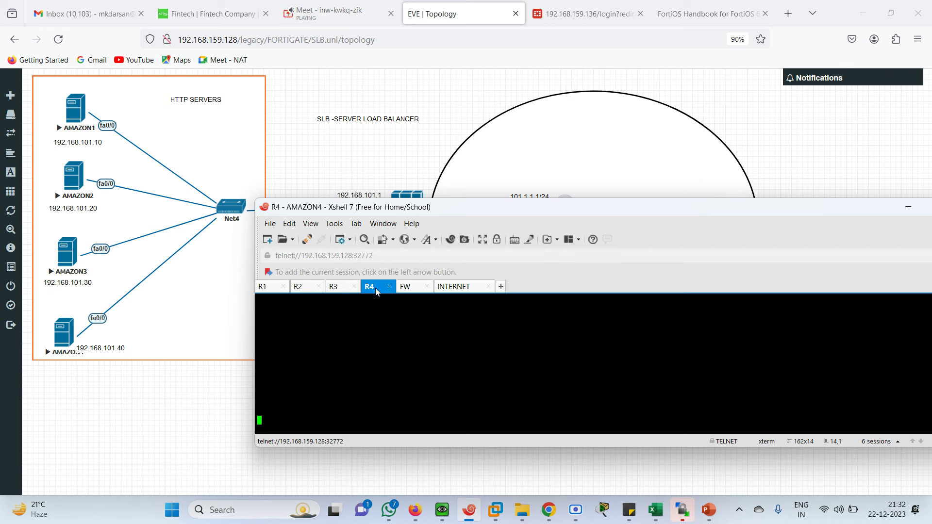
pyautogui.click(443, 286)
# Step: On the INTERNET router, enter privileged mode and confirm 101.1.1.1 and 102.1.1.1 are up
pyautogui.moveTo(469, 209); pyautogui.dragTo(329, 273)
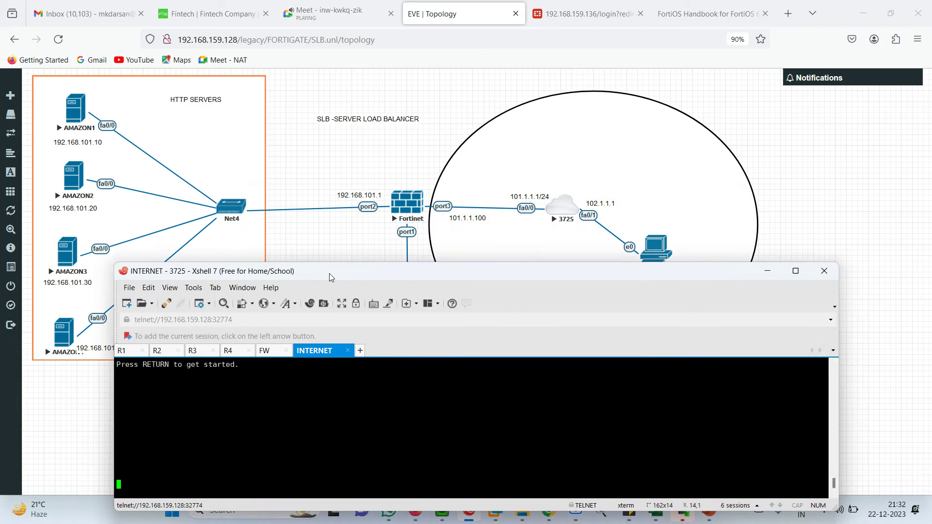
pyautogui.press('Return')
pyautogui.press('Return')
pyautogui.press('Return')
pyautogui.press('Return')
pyautogui.press('Return')
pyautogui.press('Return')
pyautogui.press('Return')
pyautogui.press('Return')
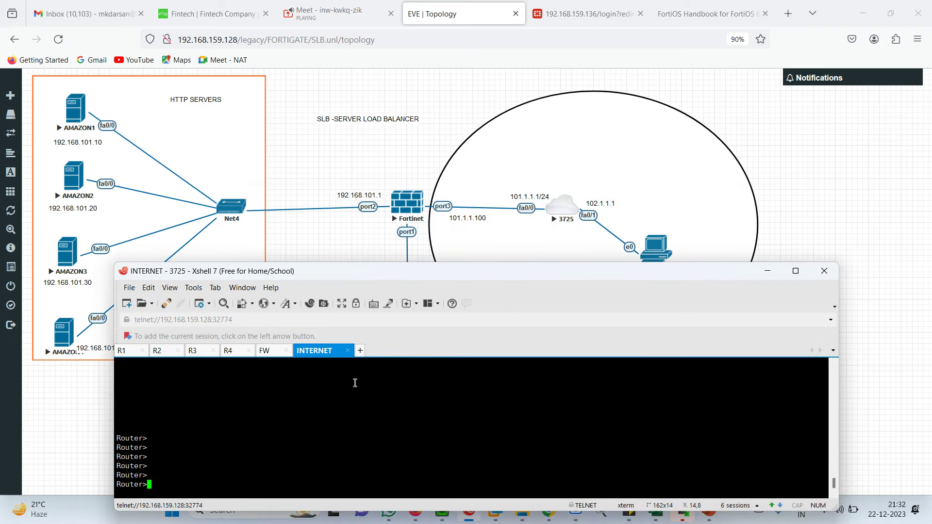
pyautogui.write('en')
pyautogui.press('Return')
pyautogui.write('sh')
pyautogui.press('Tab')
pyautogui.write('ip int br')
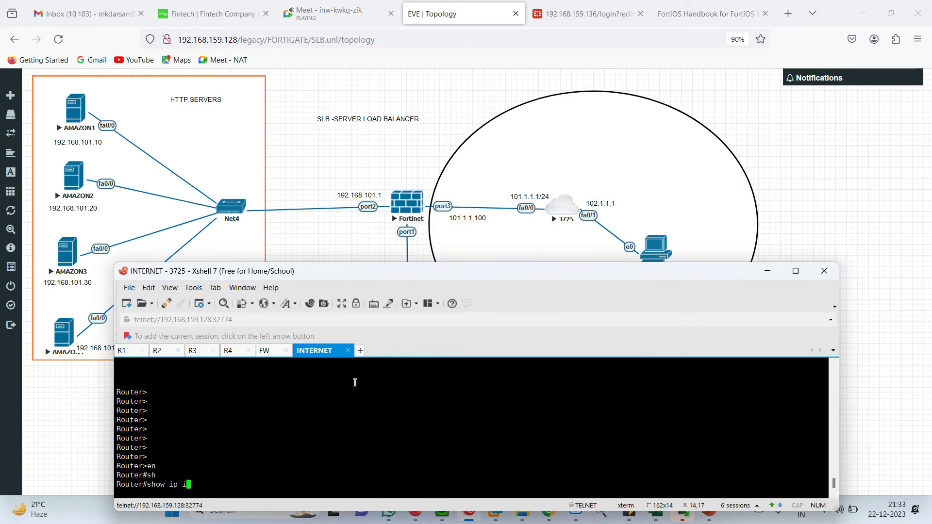
pyautogui.press('Return')
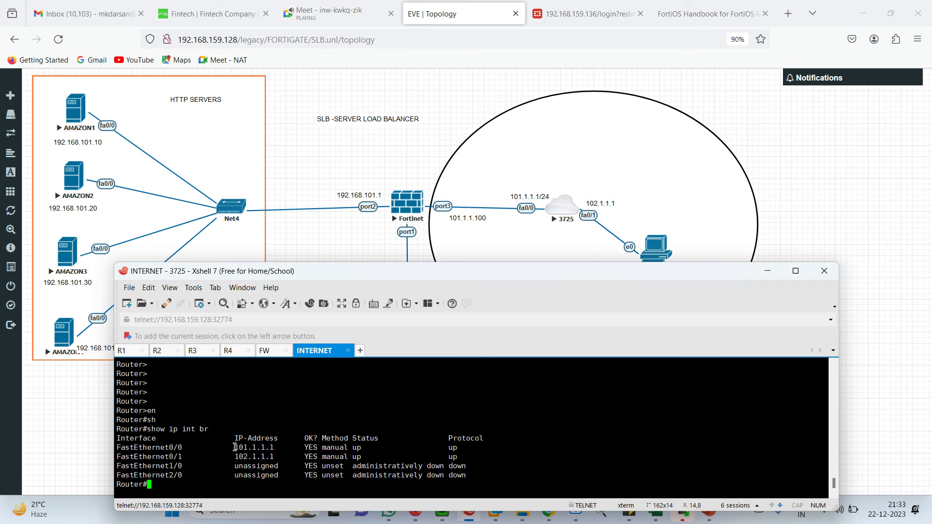
pyautogui.moveTo(229, 448); pyautogui.dragTo(489, 456)
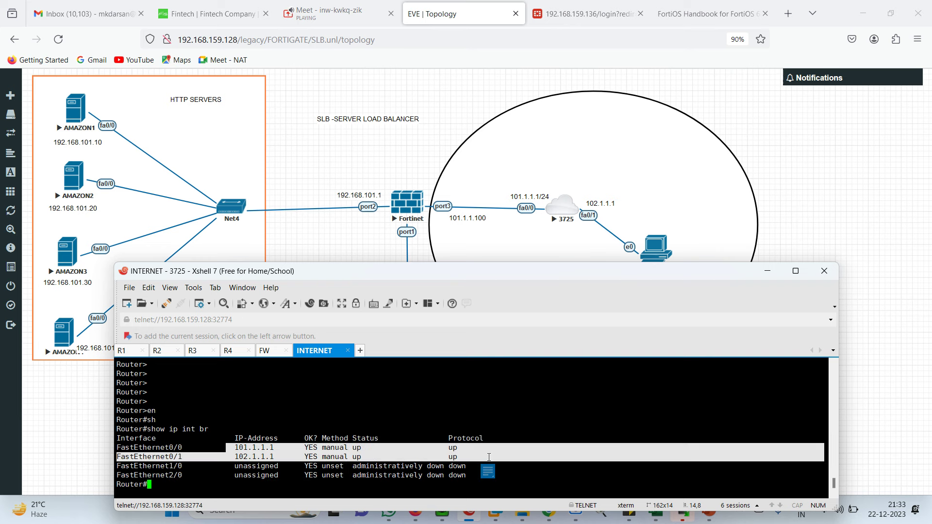
# Step: Show the INTERNET router's routing table: only the two connected networks, no default route
pyautogui.press('Return')
pyautogui.press('Return')
pyautogui.press('Return')
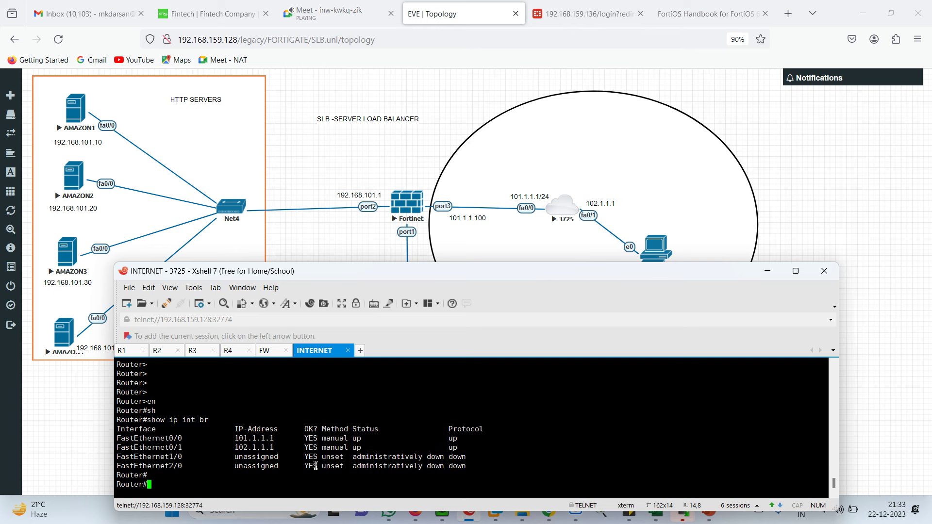
pyautogui.write('sh')
pyautogui.press('Tab')
pyautogui.write('ip rout')
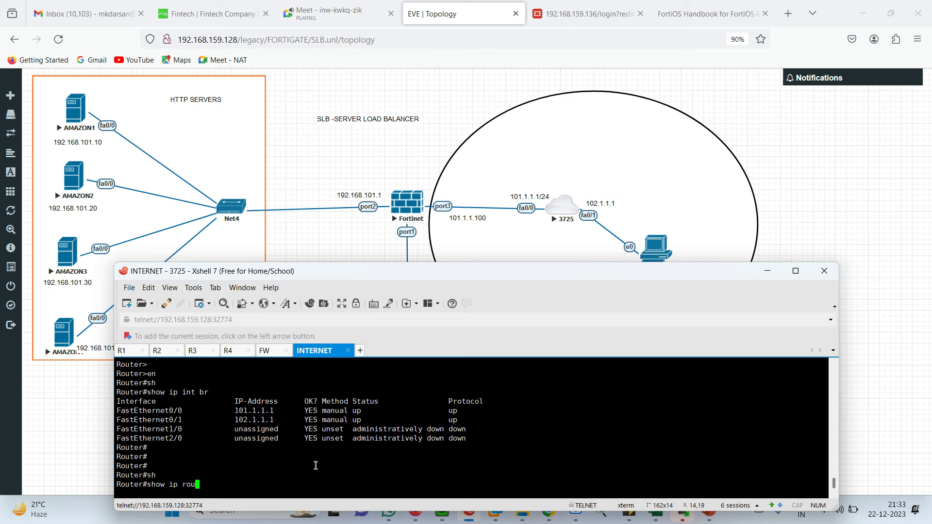
pyautogui.press('Tab')
pyautogui.press('Return')
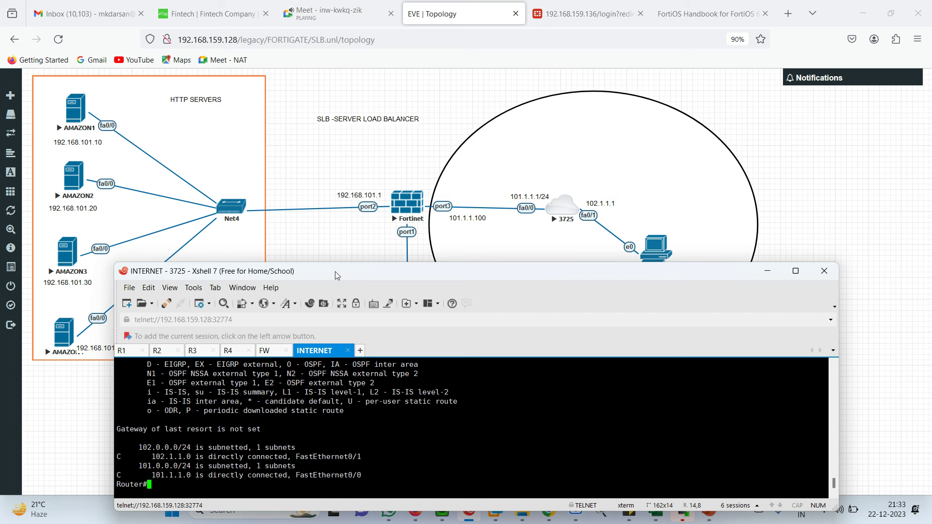
pyautogui.moveTo(348, 274); pyautogui.dragTo(435, 242)
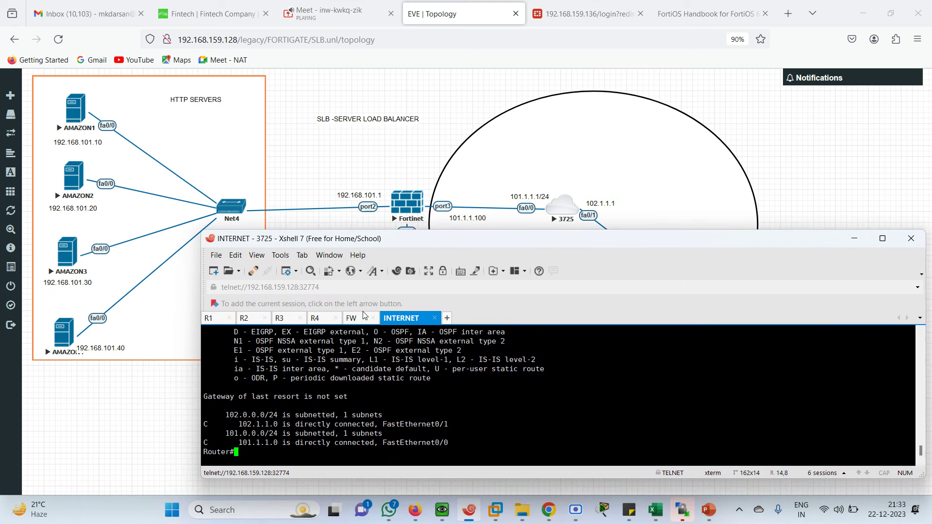
# Step: Log in to the FortiGate console as admin and run show system interface, noting port1 192.168.159.136
pyautogui.click(353, 319)
pyautogui.write('ate-VM64-KVM login: a')
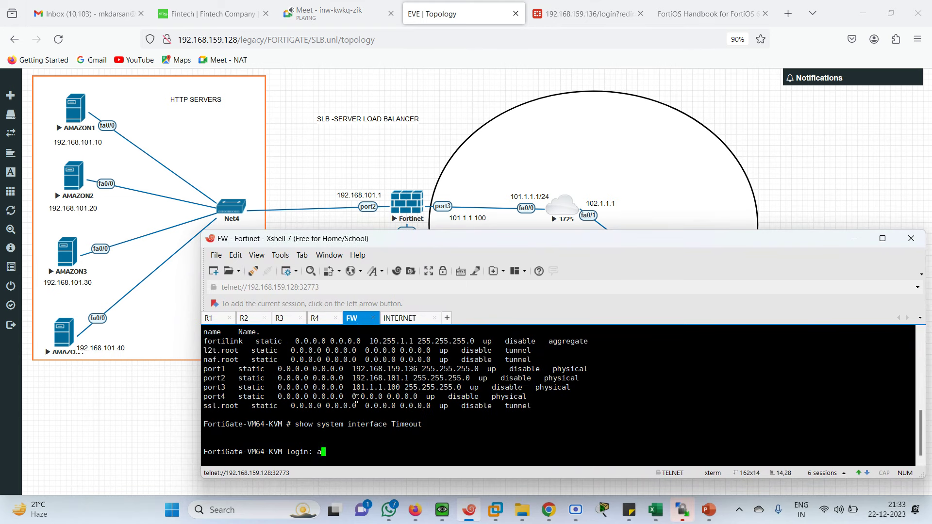
pyautogui.write('dmin')
pyautogui.press('Return')
pyautogui.press('Return')
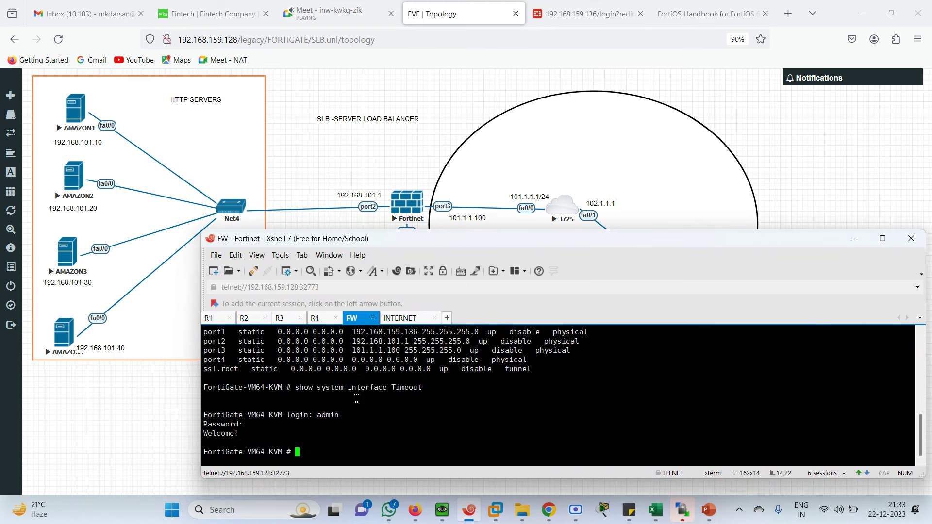
pyautogui.write('show ip int br')
pyautogui.press('Return')
pyautogui.write('co')
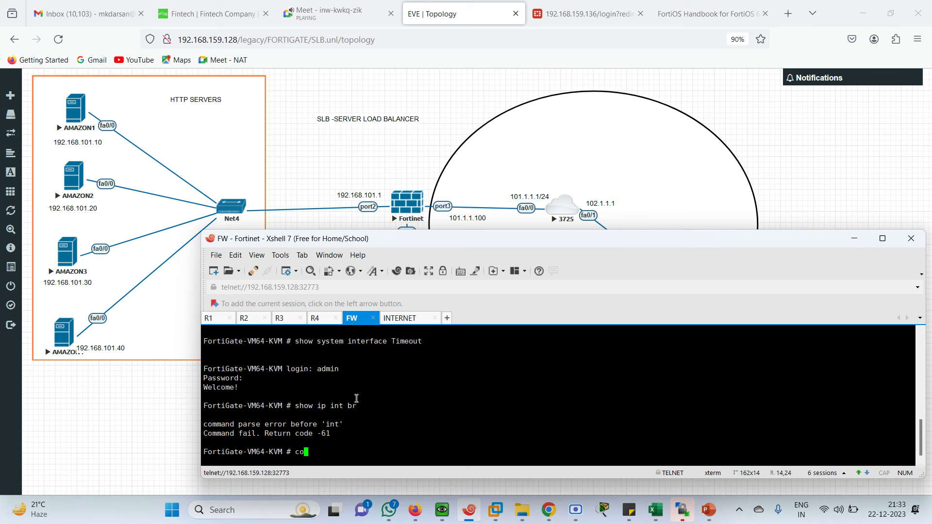
pyautogui.press('BackSpace')
pyautogui.press('BackSpace')
pyautogui.write('show system interface')
pyautogui.press('?')
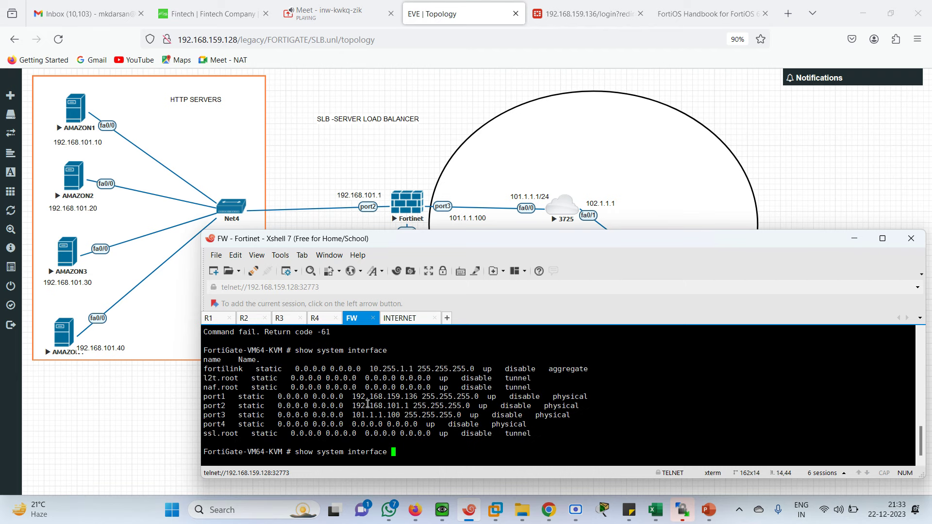
pyautogui.moveTo(356, 398); pyautogui.dragTo(452, 398)
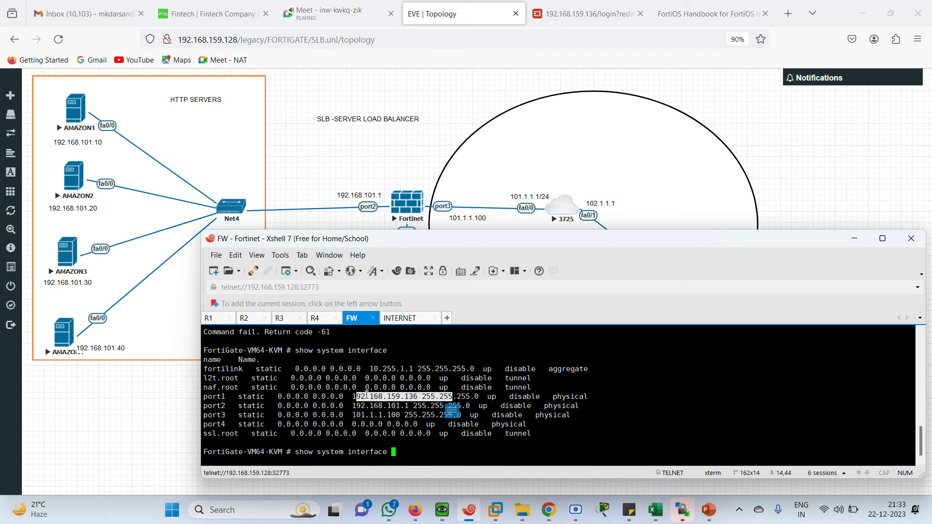
# Step: Sign back in to the FortiGate web GUI as admin, postponing setup and dismissing the welcome message
pyautogui.click(578, 14)
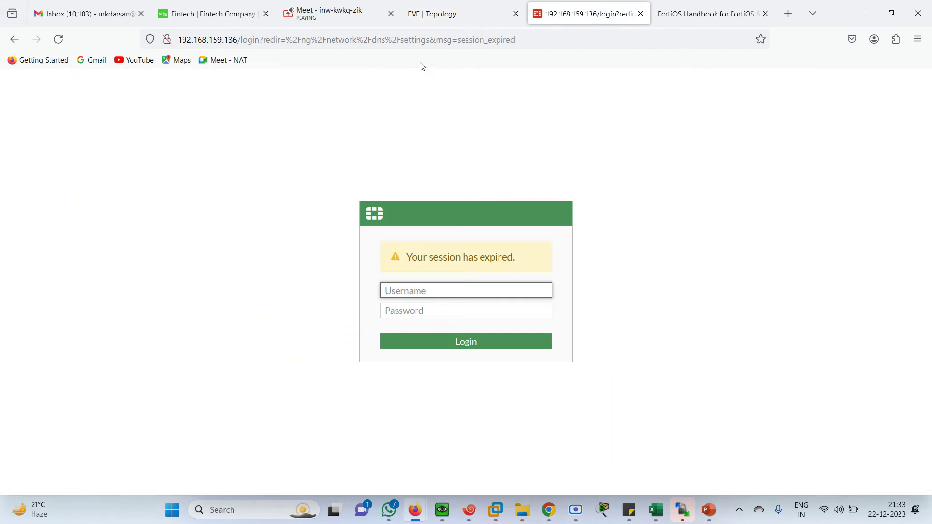
pyautogui.write('admin')
pyautogui.press('Tab')
pyautogui.write('admin')
pyautogui.press('Return')
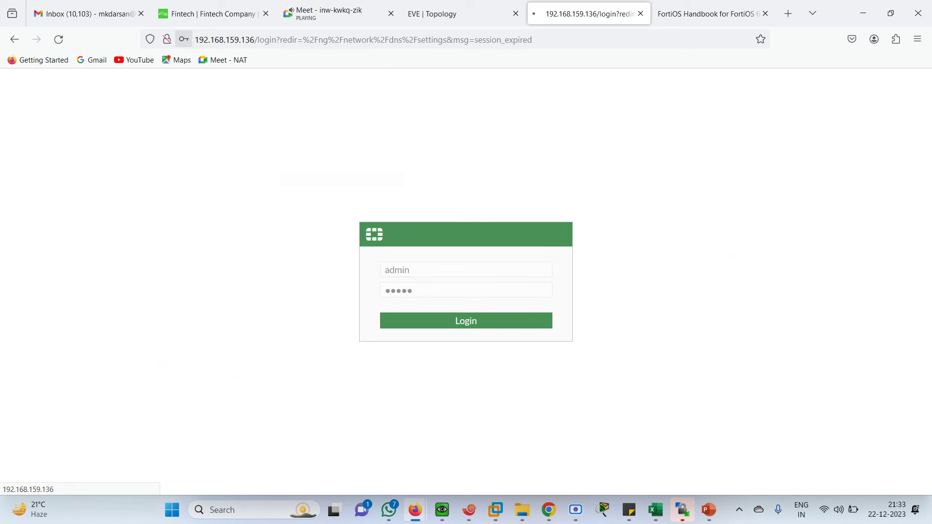
pyautogui.click(350, 192)
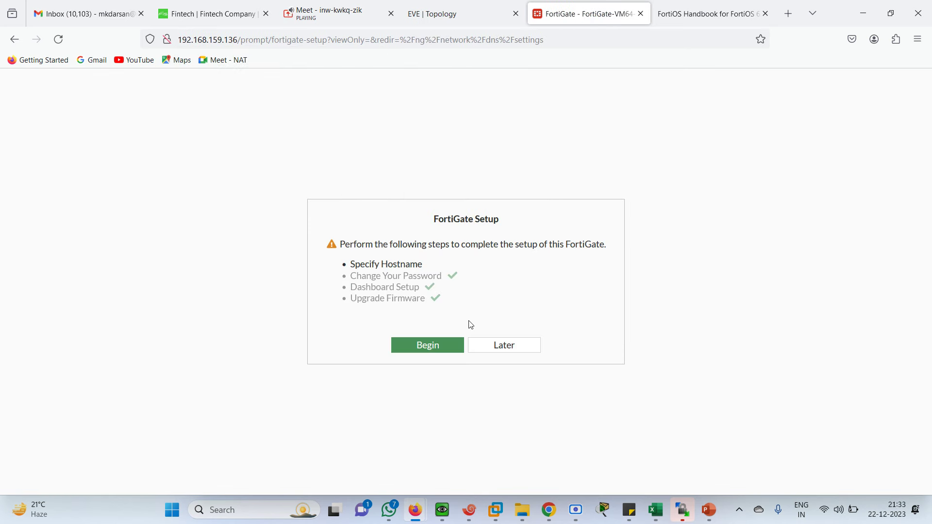
pyautogui.click(490, 346)
pyautogui.click(512, 436)
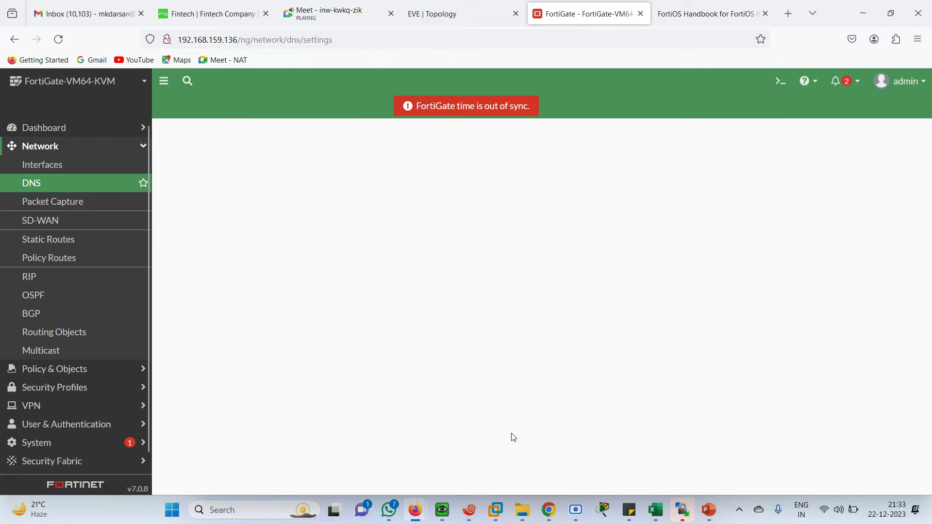
# Step: Review the Network Interfaces list and port1's settings, cross-checking the topology diagram
pyautogui.click(48, 165)
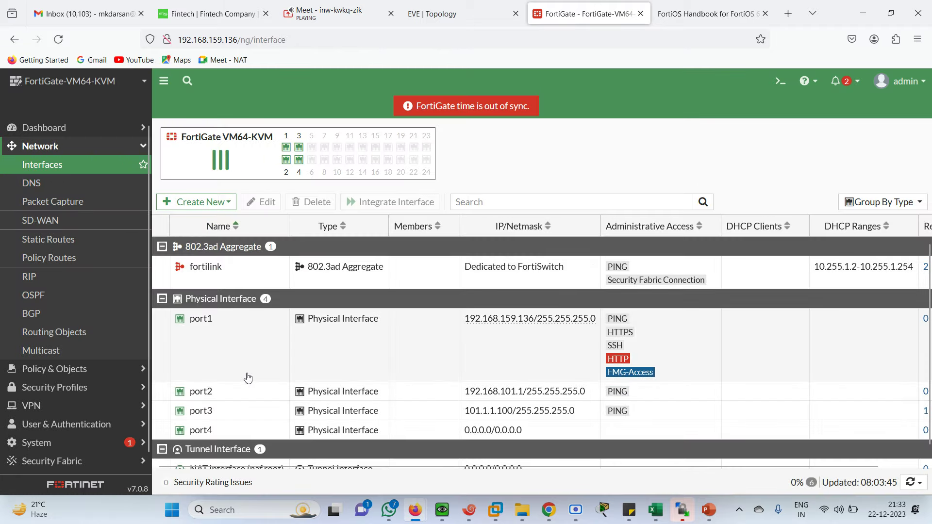
pyautogui.doubleClick(288, 347)
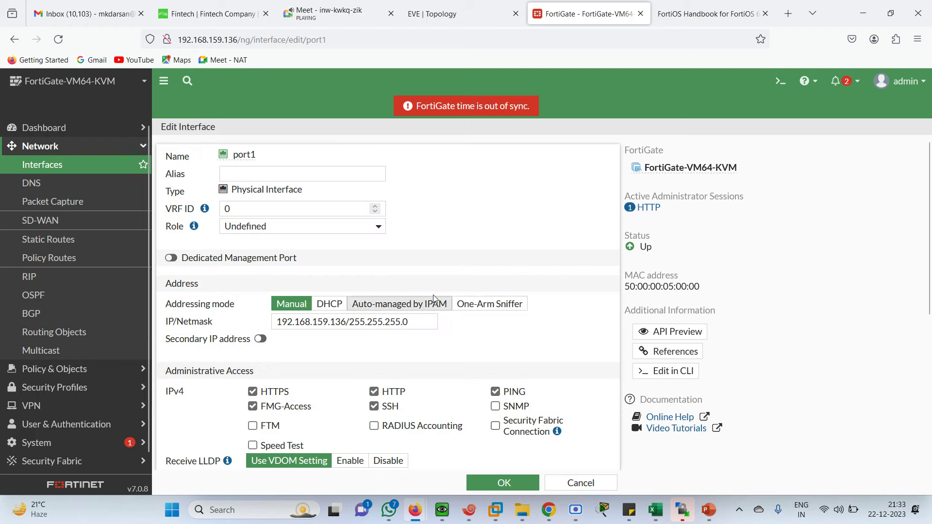
pyautogui.click(63, 168)
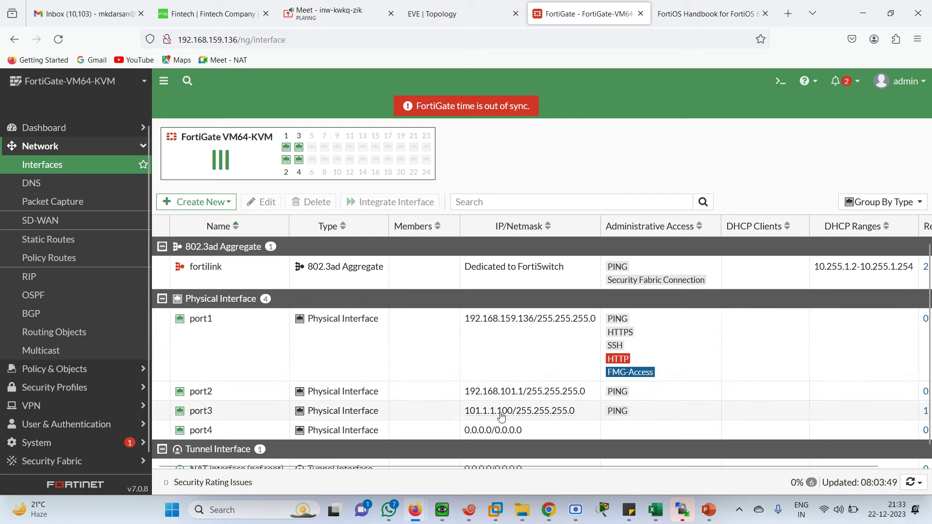
pyautogui.click(325, 15)
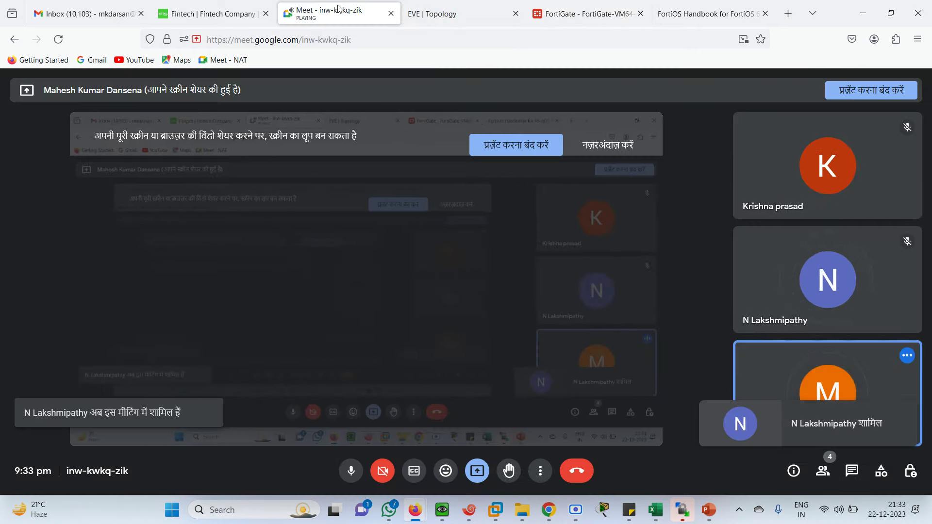
pyautogui.click(456, 8)
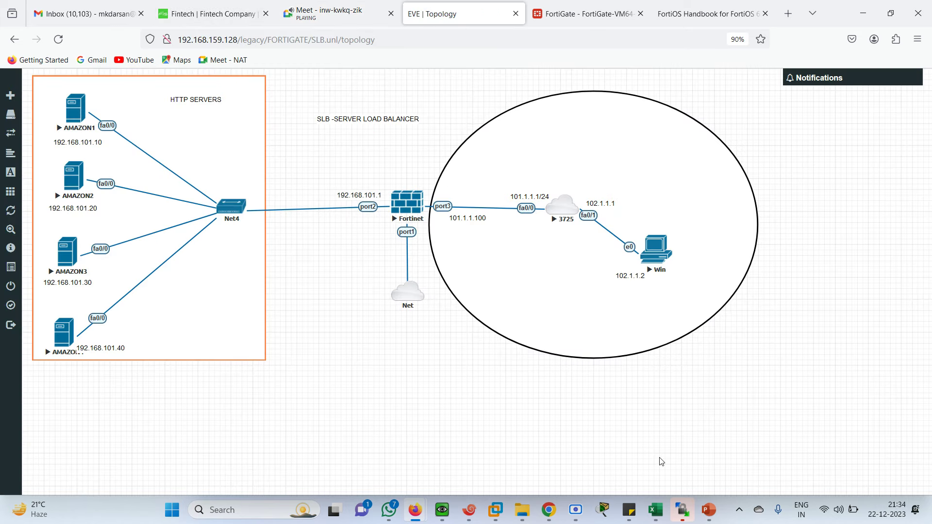
pyautogui.click(575, 14)
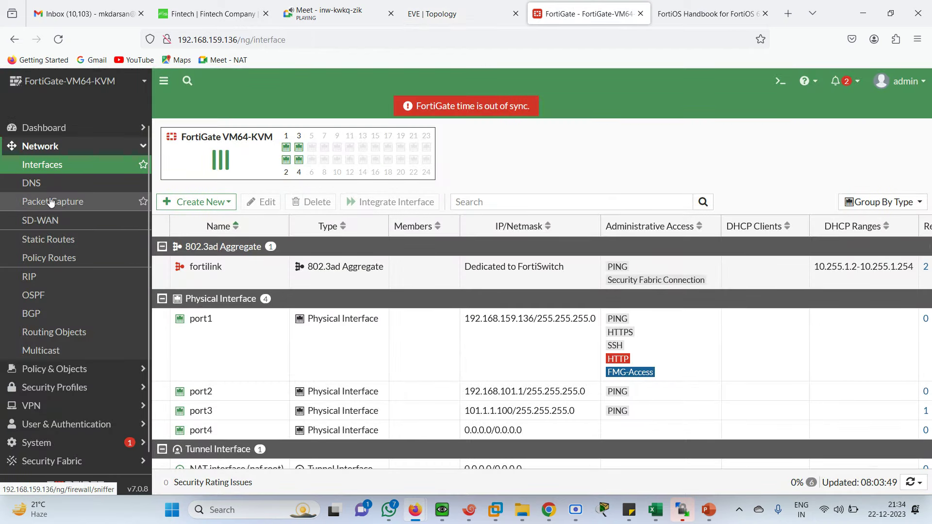
# Step: Open Static Routes, showing the default route 0.0.0.0/0 via 101.1.1.1 on port3
pyautogui.click(54, 241)
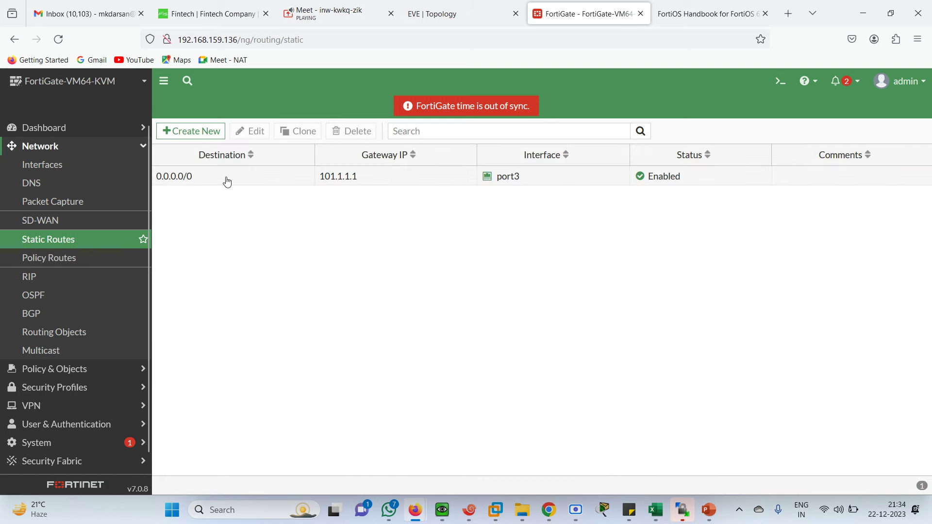
pyautogui.click(447, 13)
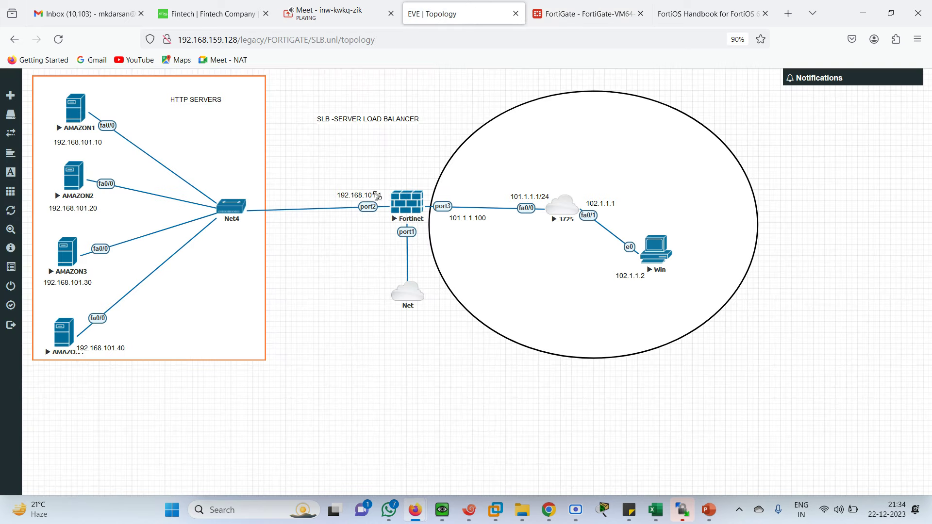
pyautogui.click(554, 12)
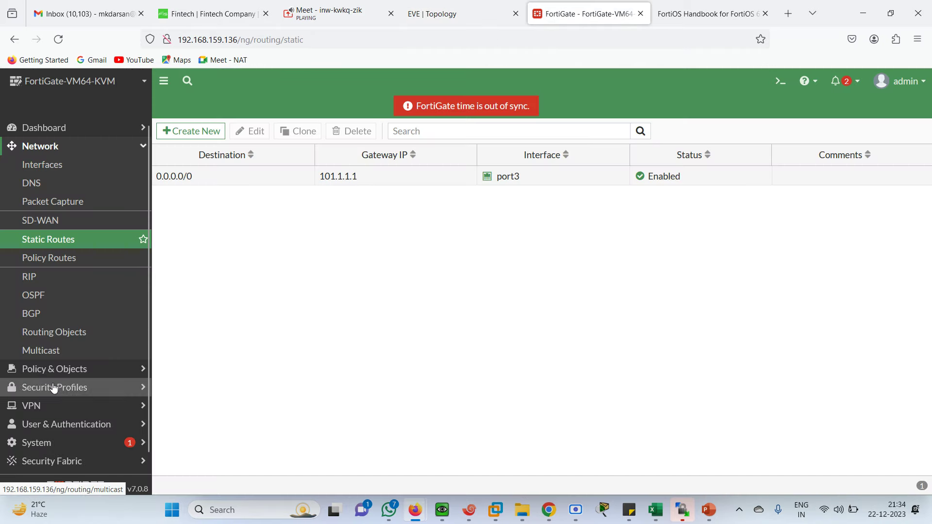
pyautogui.scroll(-2, 144, 324)
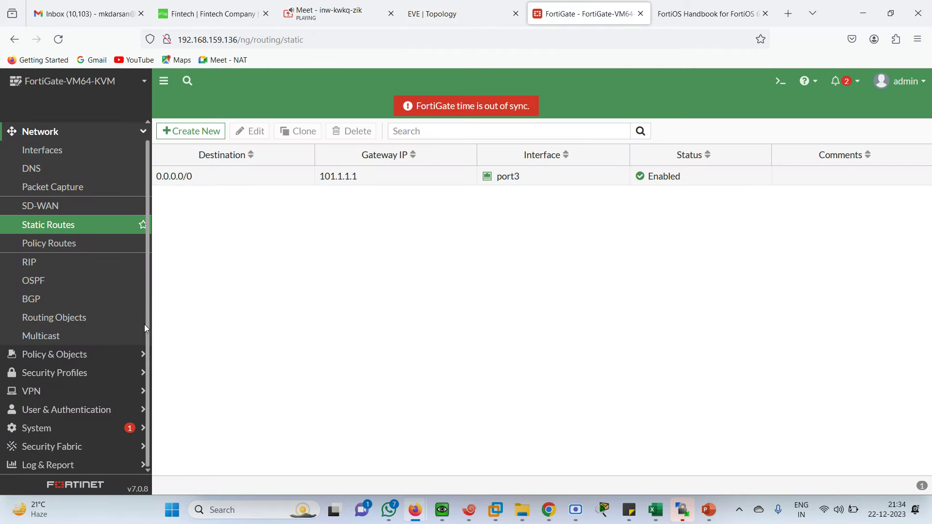
pyautogui.click(55, 431)
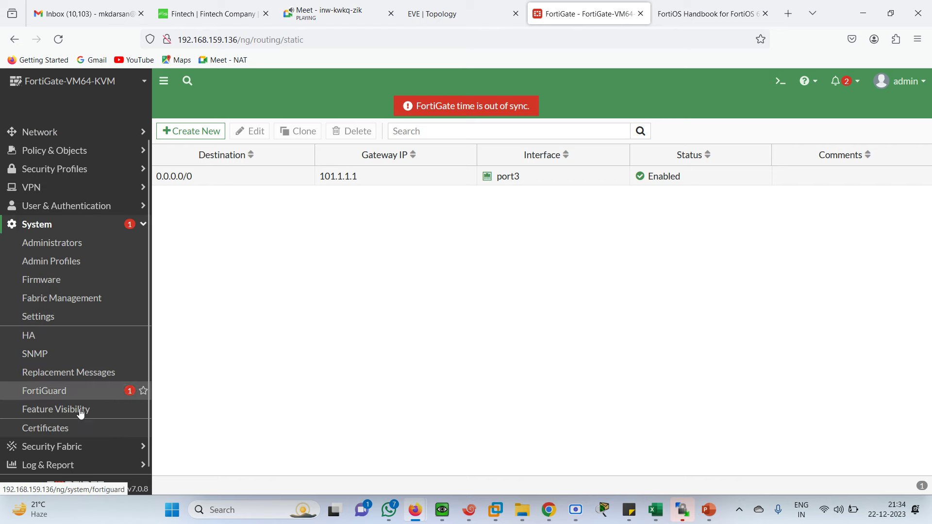
# Step: Switch on Load Balance in System > Feature Visibility, apply, and open Policy & Objects > Virtual Servers
pyautogui.click(60, 417)
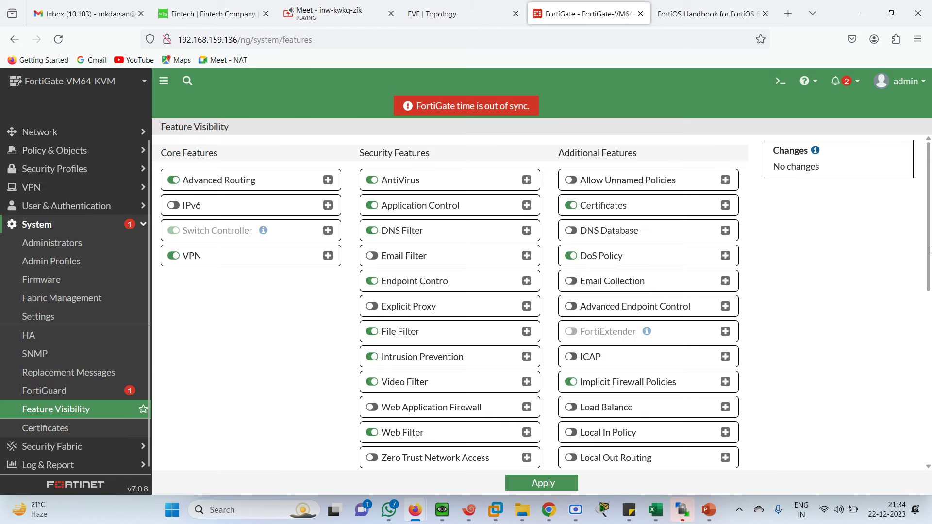
pyautogui.scroll(-2, 929, 250)
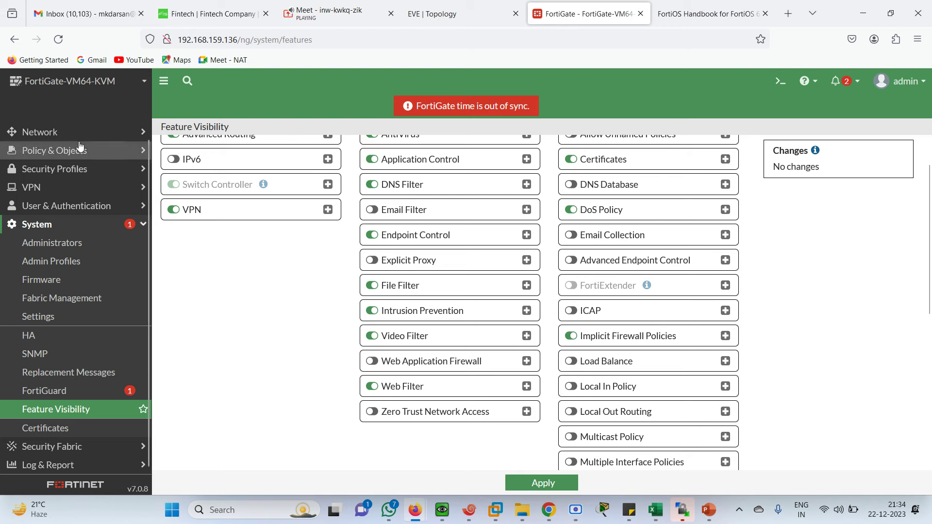
pyautogui.click(72, 150)
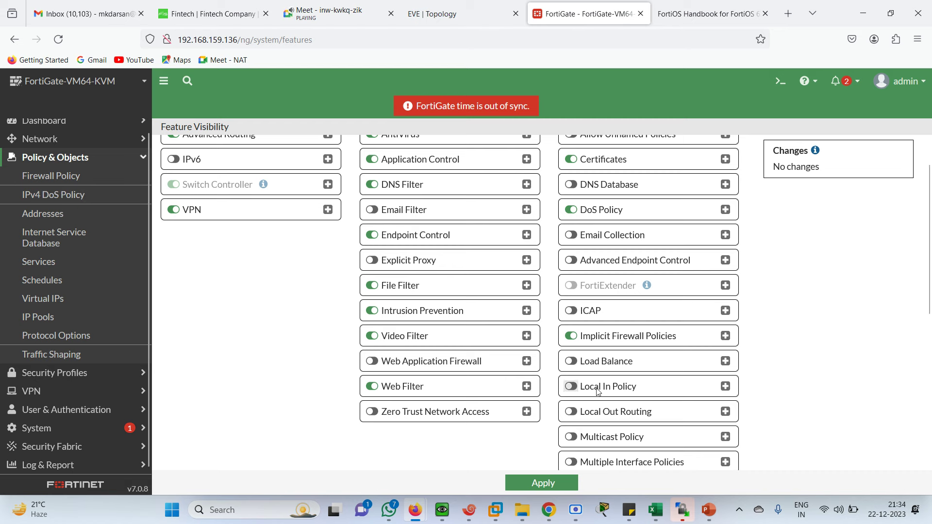
pyautogui.click(572, 364)
pyautogui.click(542, 483)
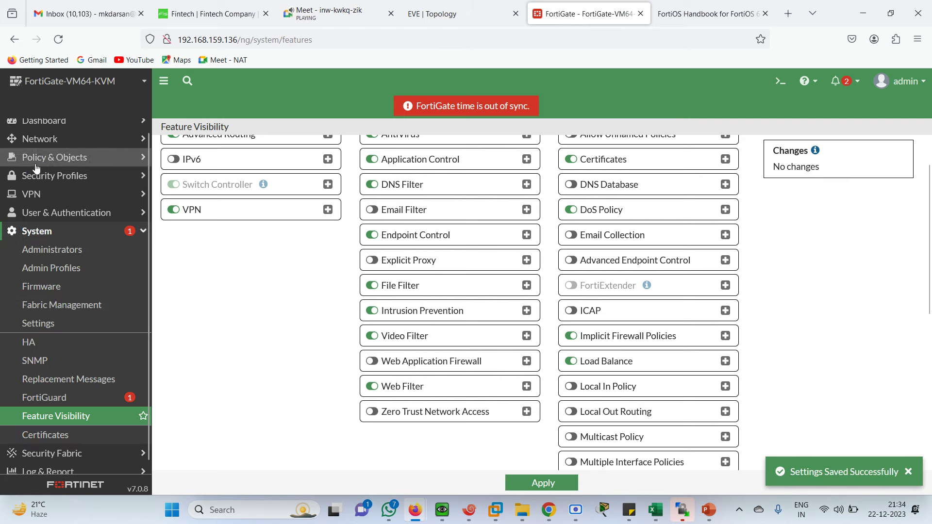
pyautogui.click(35, 160)
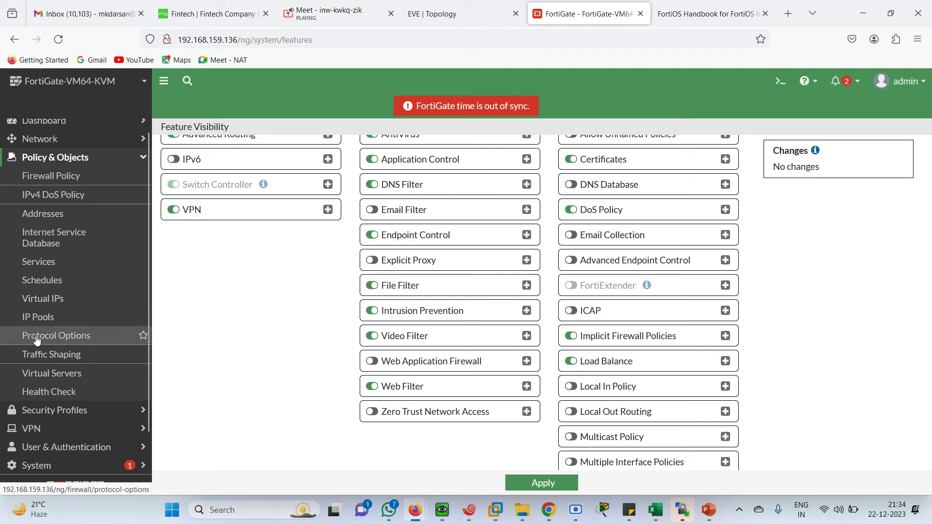
pyautogui.click(47, 373)
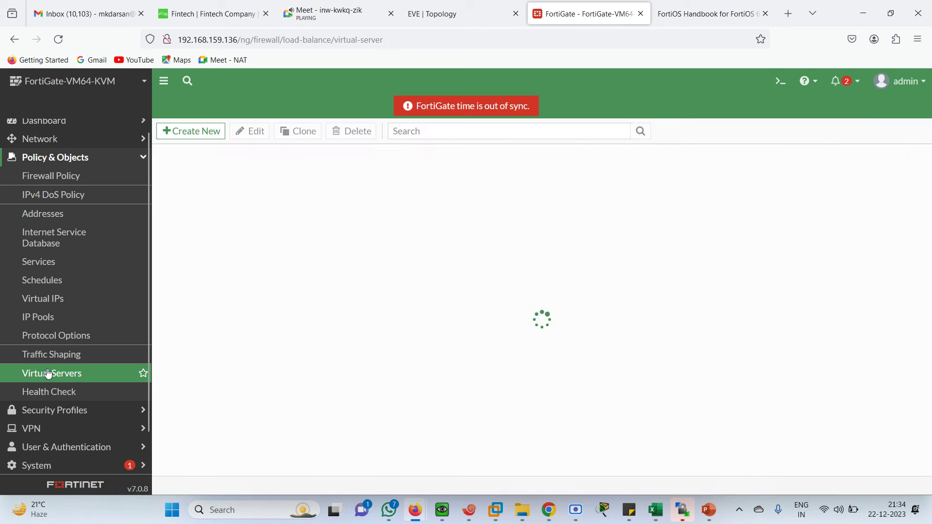
pyautogui.click(193, 132)
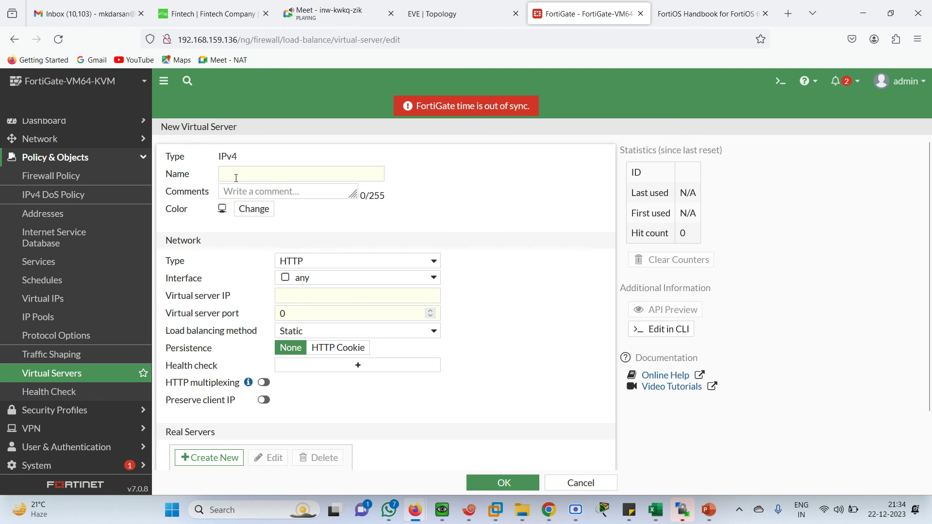
# Step: Name the new HTTP virtual server VIRT-SRVR
pyautogui.click(250, 174)
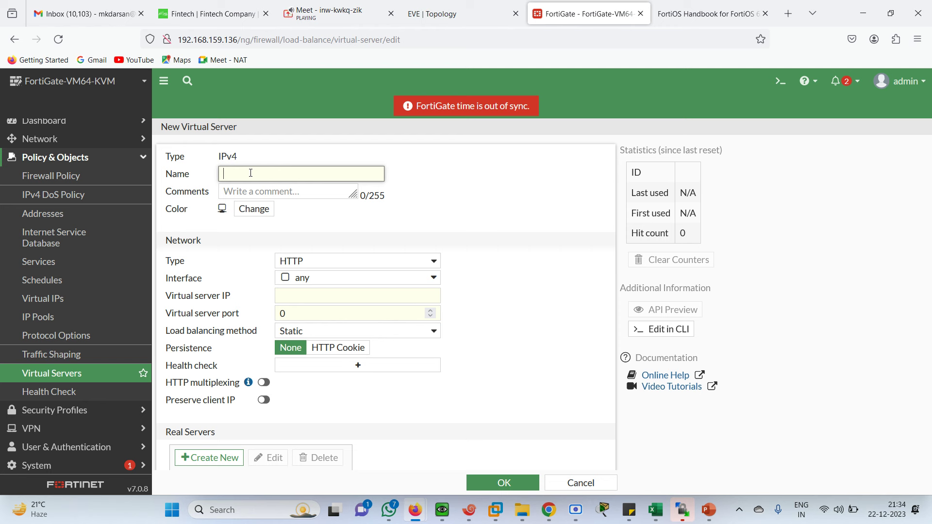
pyautogui.write('HTTP')
pyautogui.press('BackSpace')
pyautogui.press('BackSpace')
pyautogui.press('BackSpace')
pyautogui.press('BackSpace')
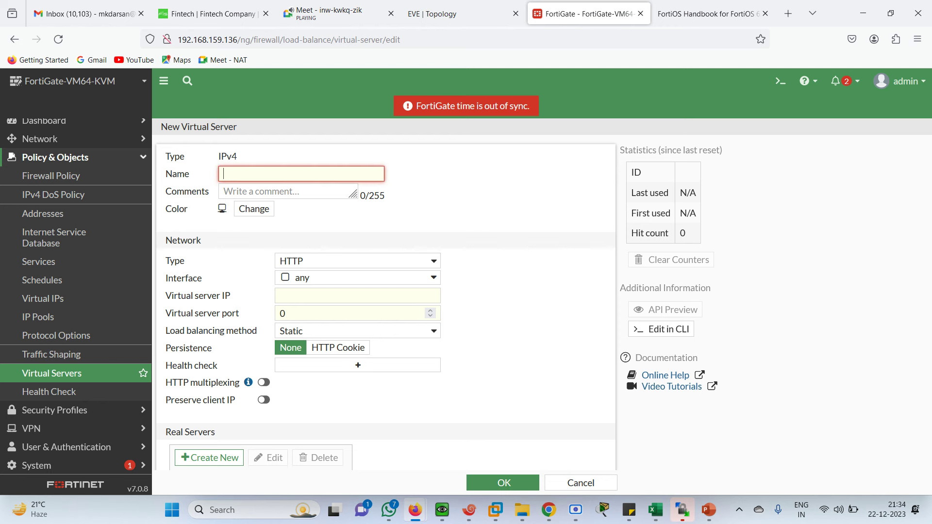
pyautogui.write('VIRT')
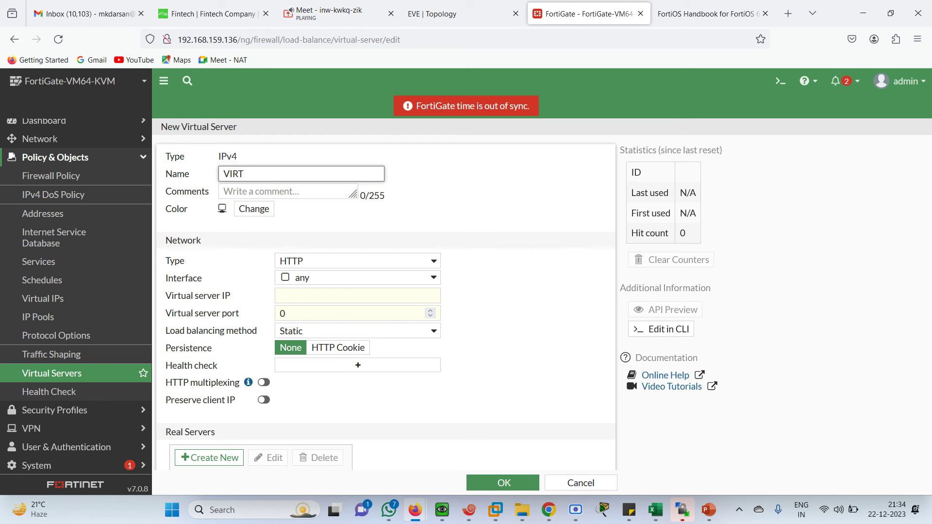
pyautogui.write('-SRVR')
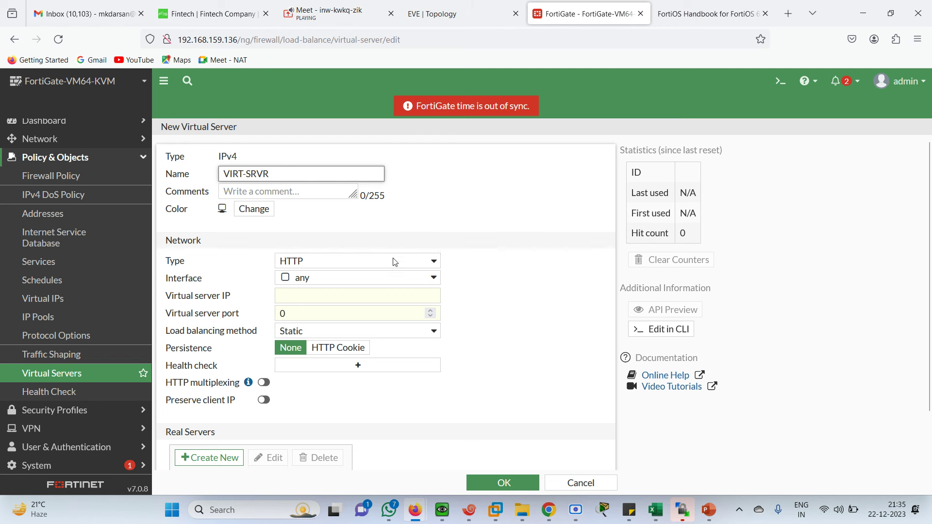
# Step: Set the virtual server IP to 101.1.1.100 and port 80, checking the topology for the address
pyautogui.click(308, 297)
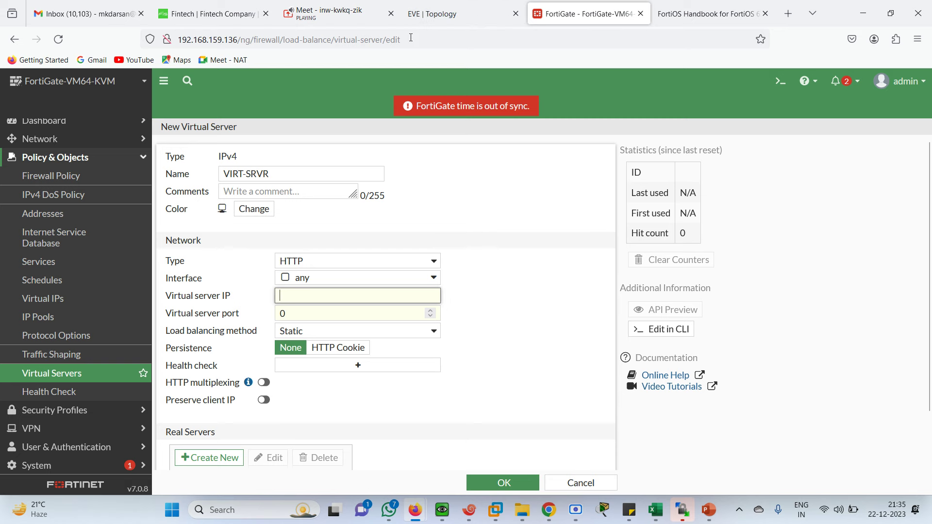
pyautogui.click(431, 13)
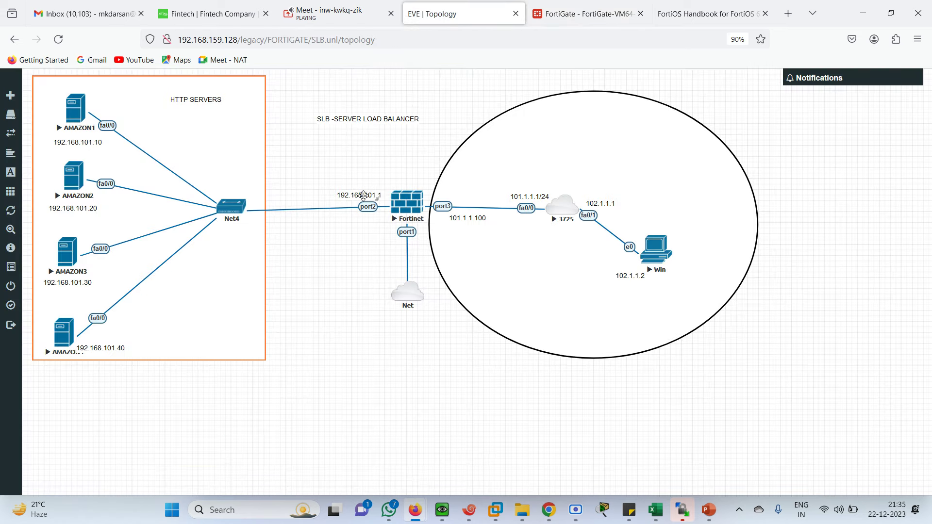
pyautogui.moveTo(461, 218)
pyautogui.mouseDown()
pyautogui.moveTo(447, 255)
pyautogui.moveTo(452, 217)
pyautogui.mouseUp()
pyautogui.click(563, 13)
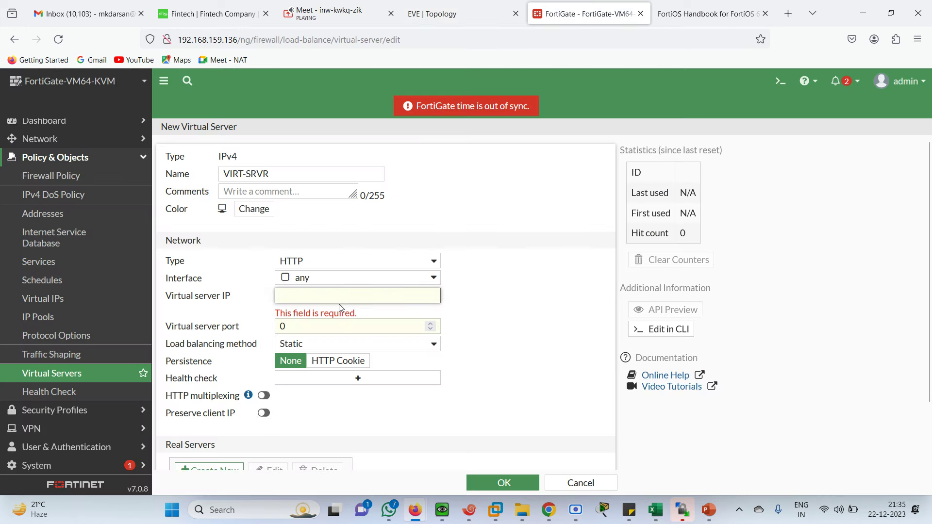
pyautogui.write('101')
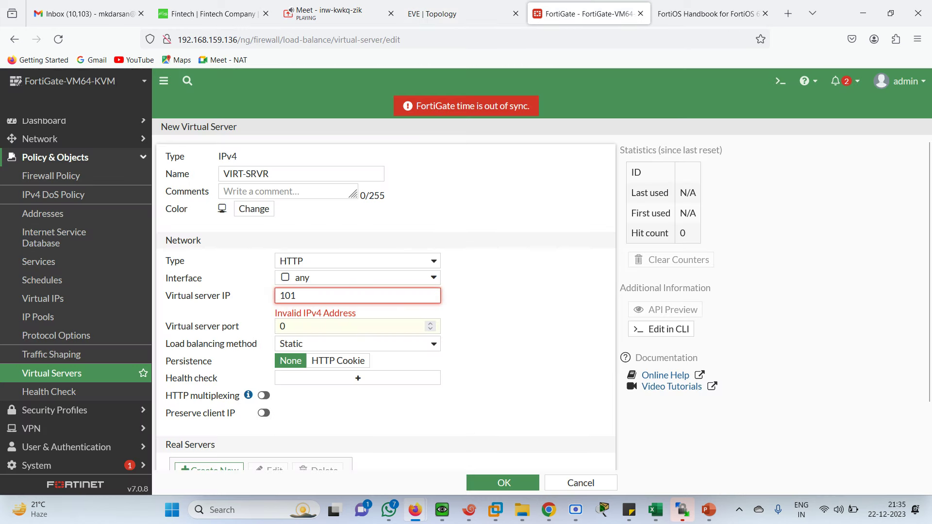
pyautogui.write('.1.1.100')
pyautogui.press('Tab')
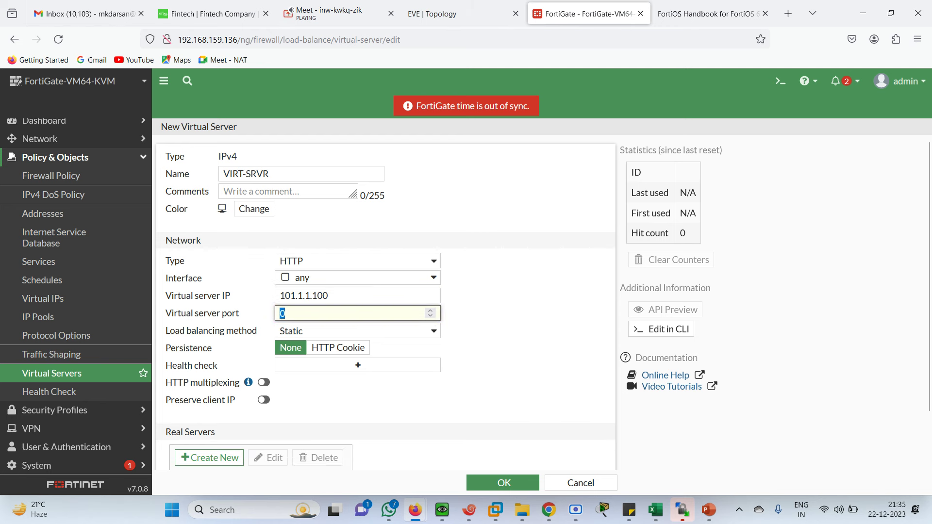
pyautogui.write('80')
pyautogui.scroll(-1, 583, 229)
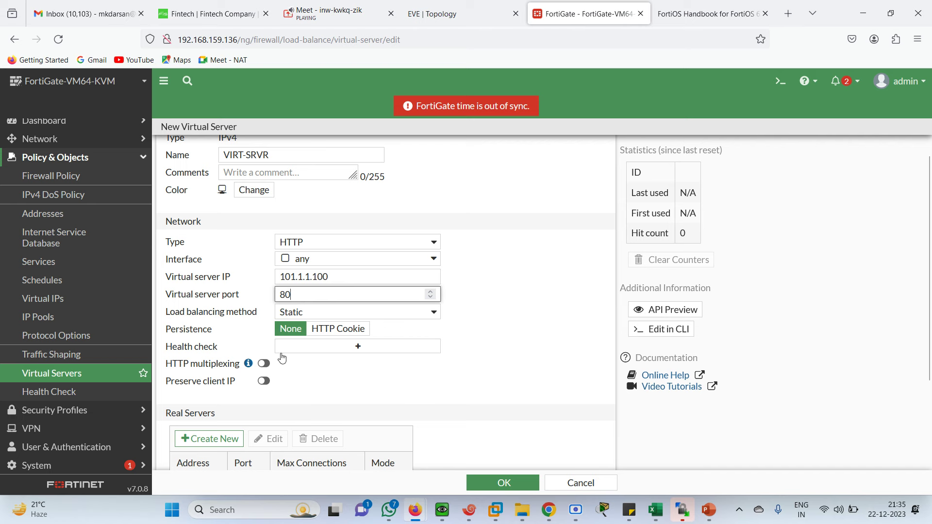
pyautogui.click(210, 444)
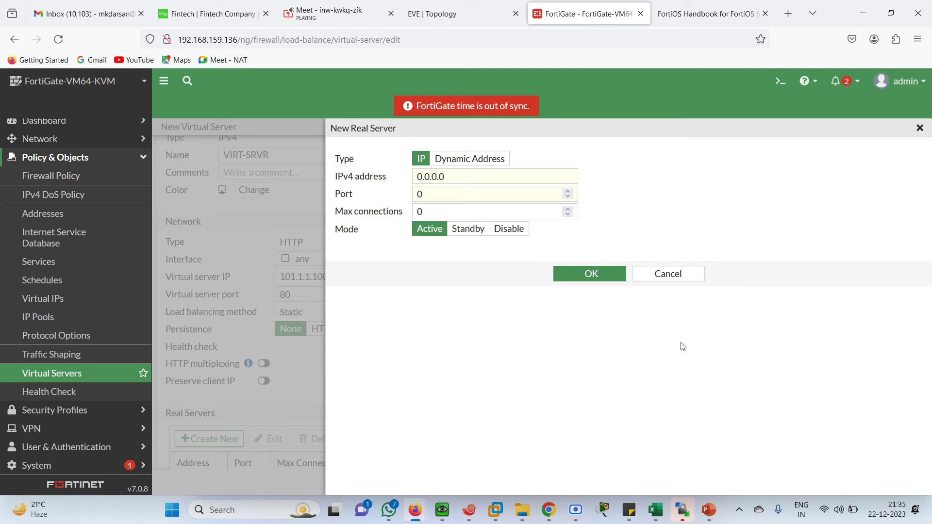
# Step: Start a new real server with IPv4 address 192.168.101.10, checking the topology for backend addresses
pyautogui.click(665, 275)
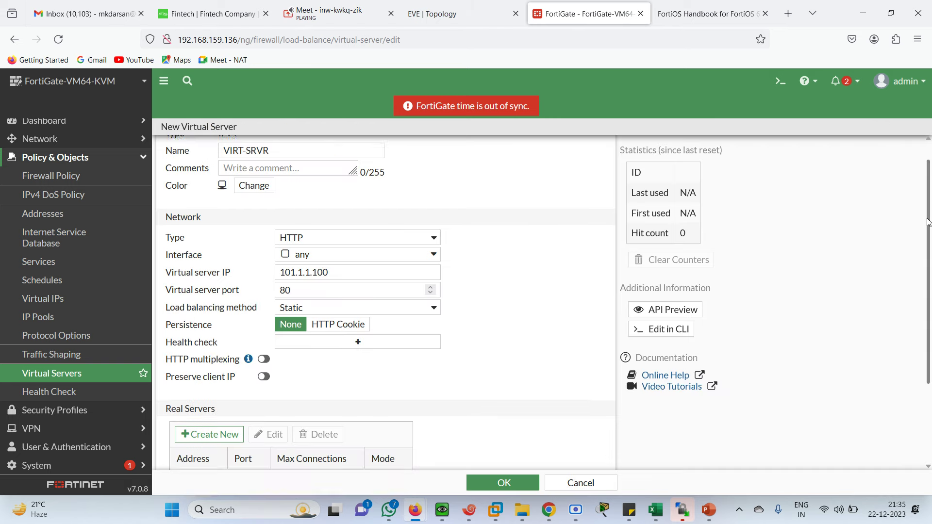
pyautogui.moveTo(927, 222); pyautogui.dragTo(927, 315)
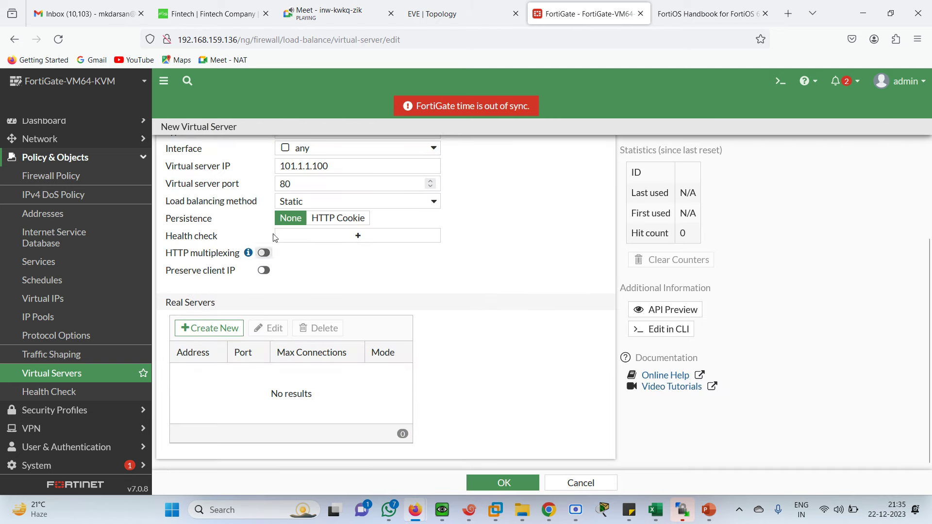
pyautogui.click(204, 328)
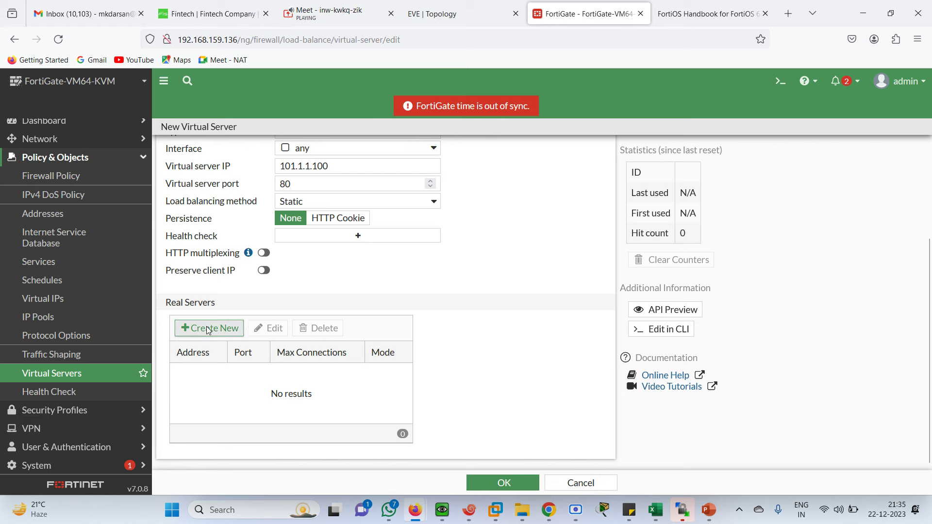
pyautogui.click(464, 178)
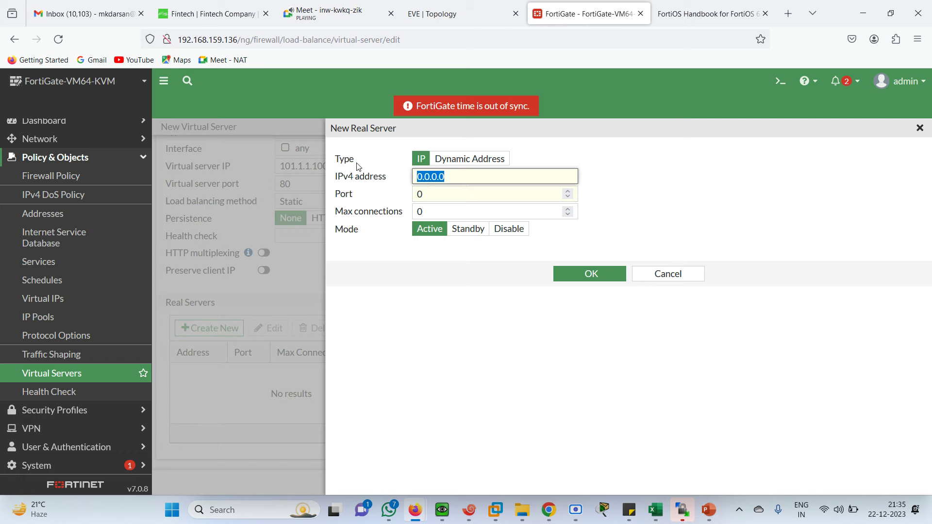
pyautogui.click(423, 11)
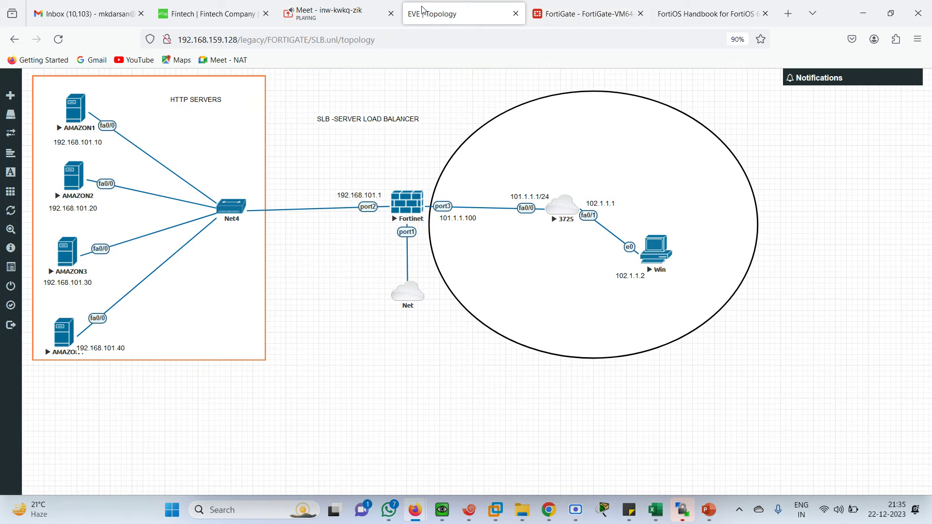
pyautogui.click(591, 12)
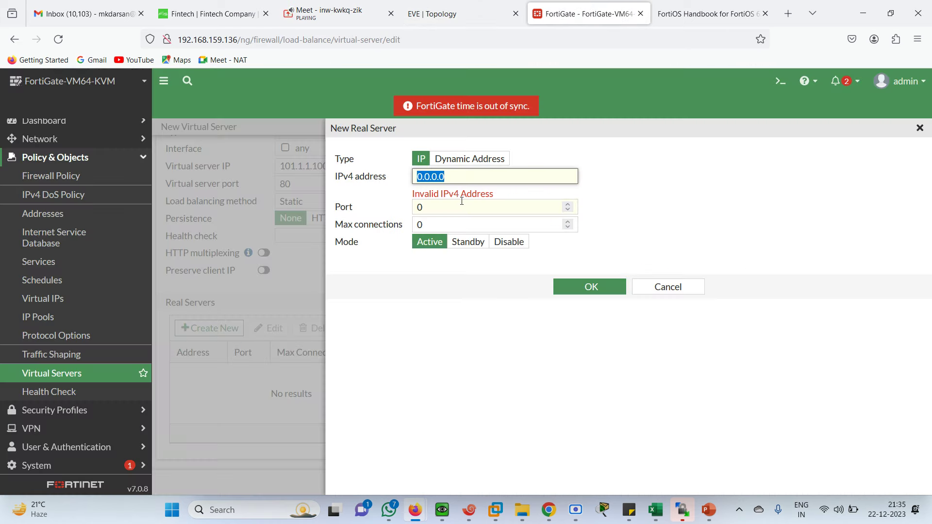
pyautogui.write('192.168.10')
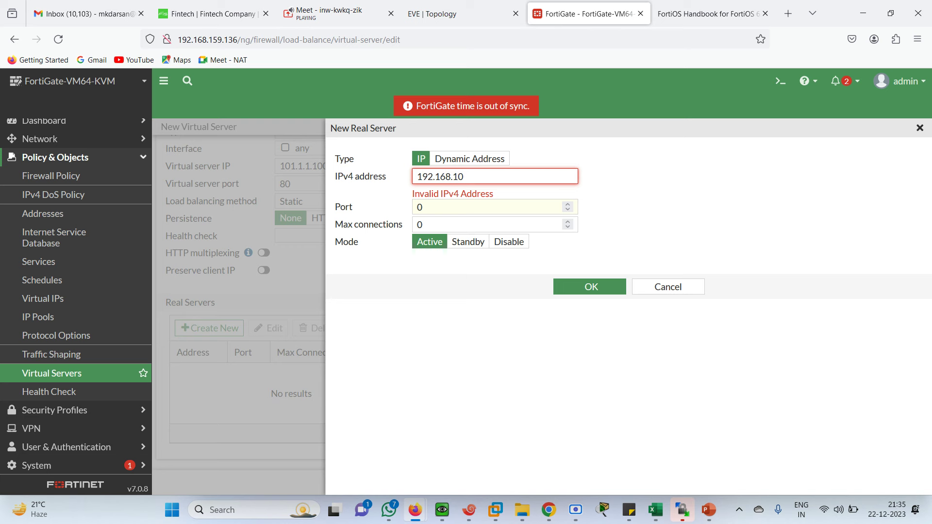
pyautogui.write('1.10')
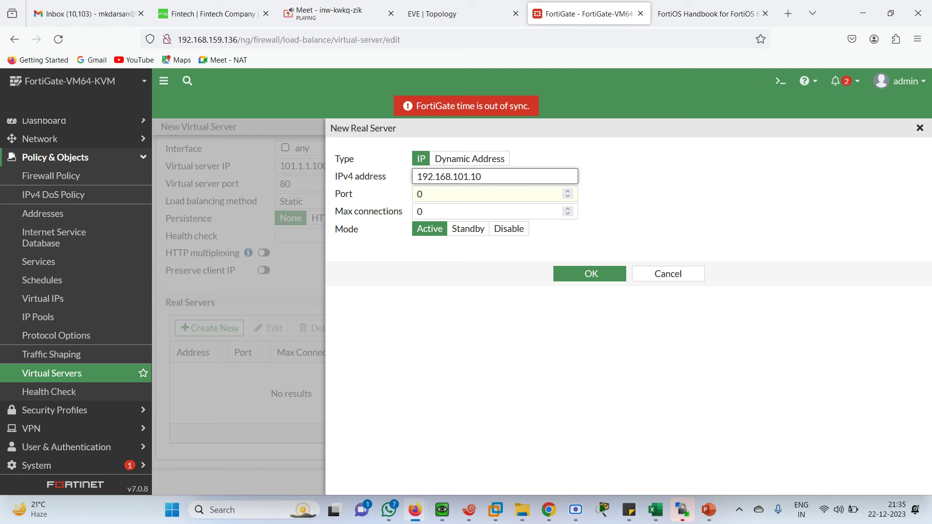
# Step: Give real server 192.168.101.10 port 80, 2 max connections and Active mode, and save it
pyautogui.click(442, 195)
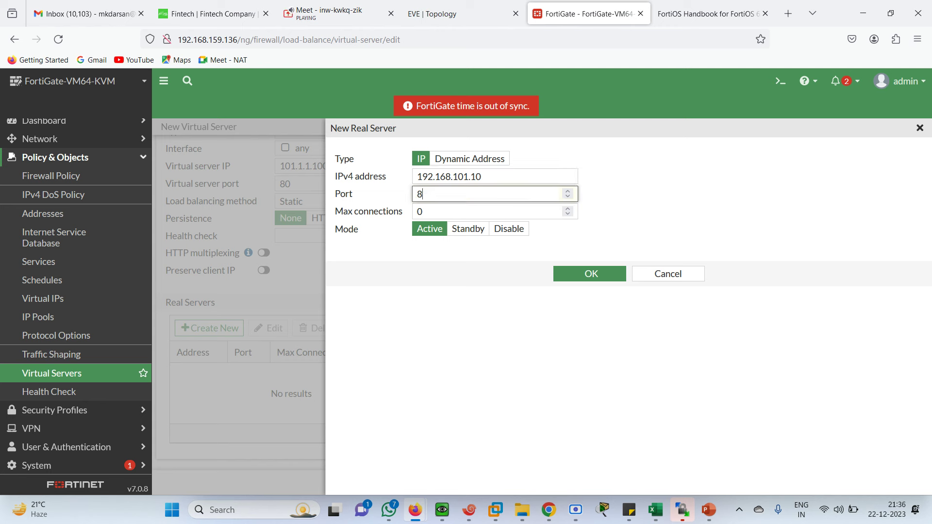
pyautogui.click(433, 331)
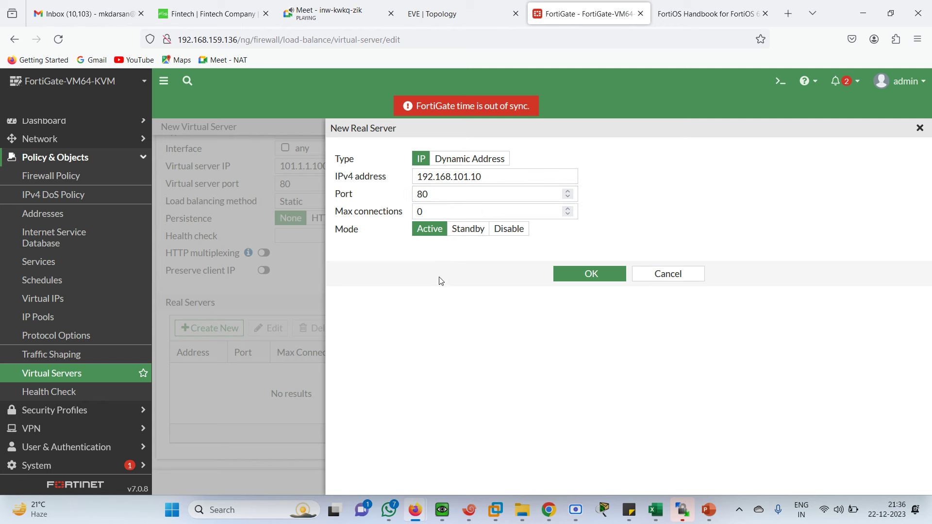
pyautogui.click(429, 214)
pyautogui.press('BackSpace')
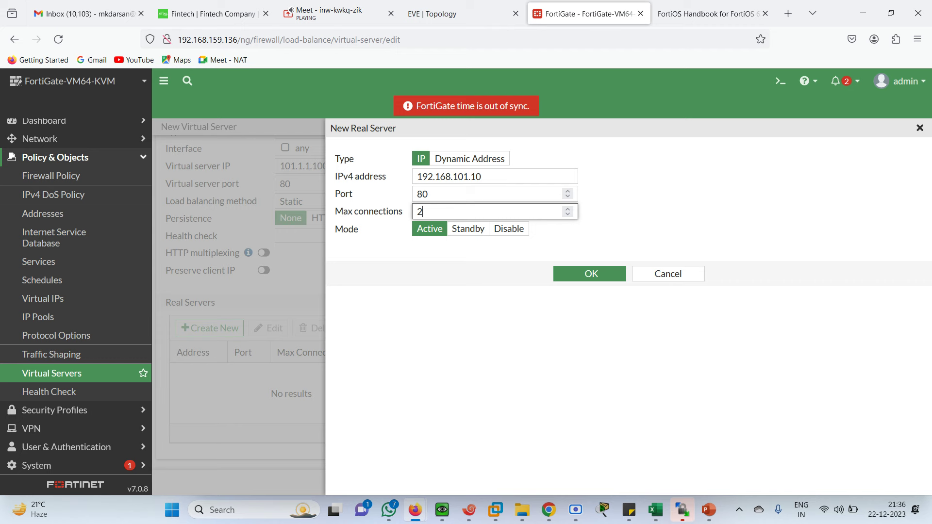
pyautogui.click(458, 345)
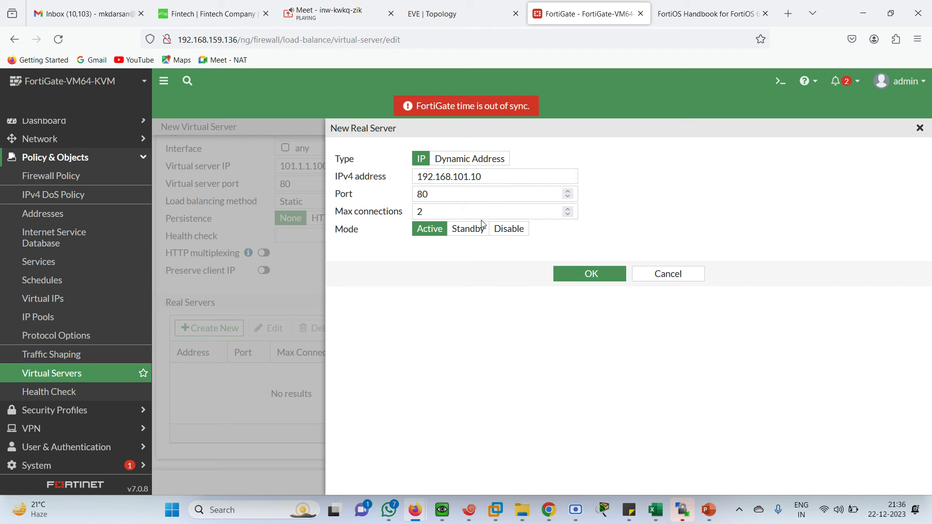
pyautogui.click(584, 274)
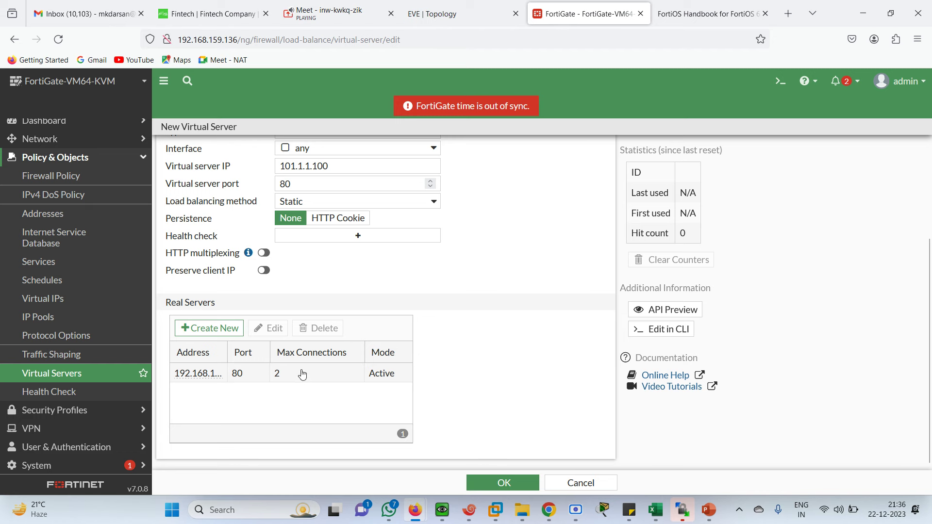
pyautogui.click(231, 376)
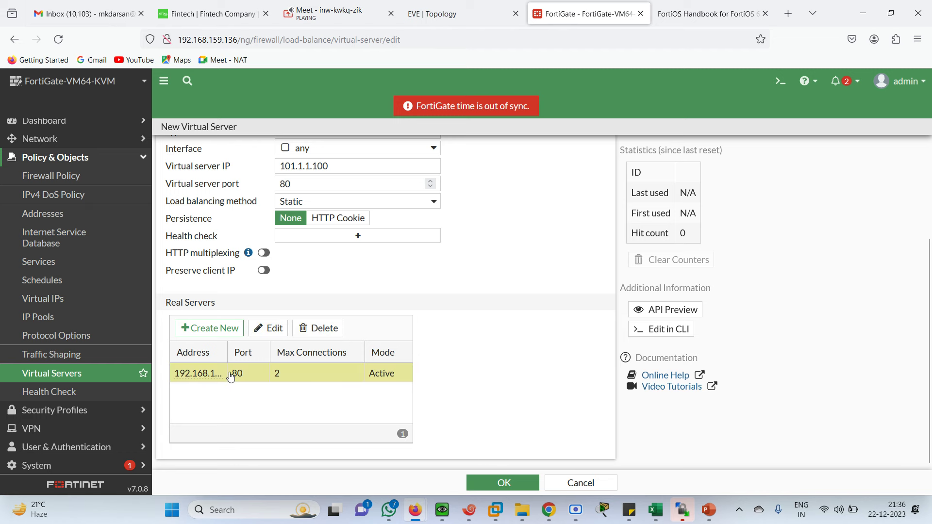
pyautogui.click(216, 334)
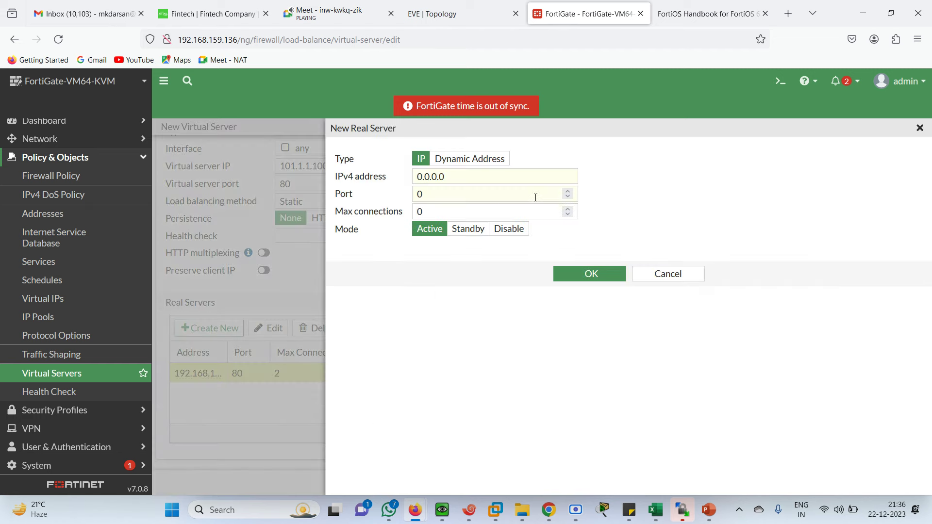
# Step: Add real server 192.168.101.20 on port 80 with 20 max connections and save it
pyautogui.doubleClick(452, 181)
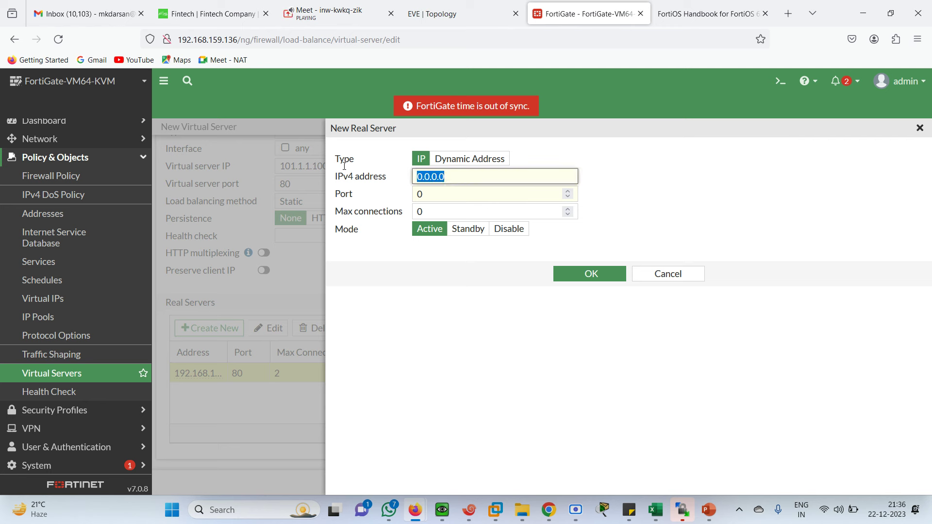
pyautogui.write('192.168.10')
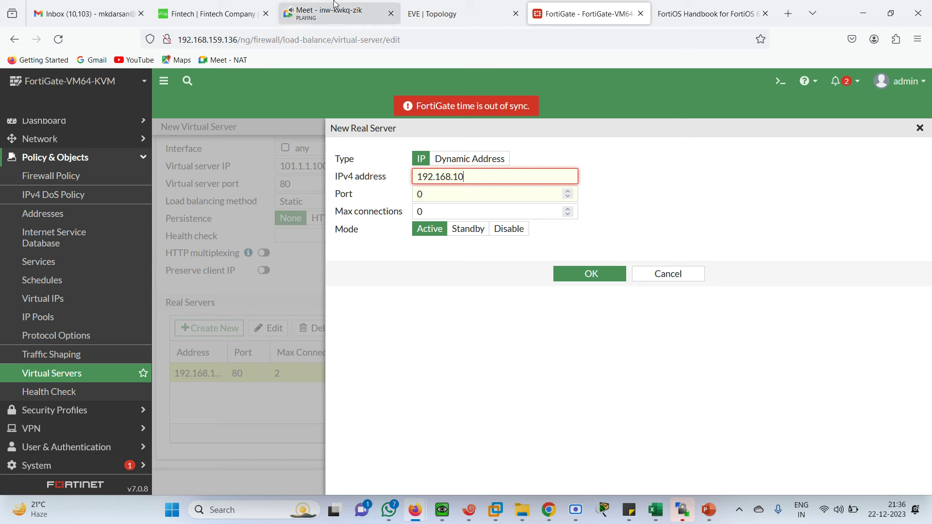
pyautogui.click(466, 13)
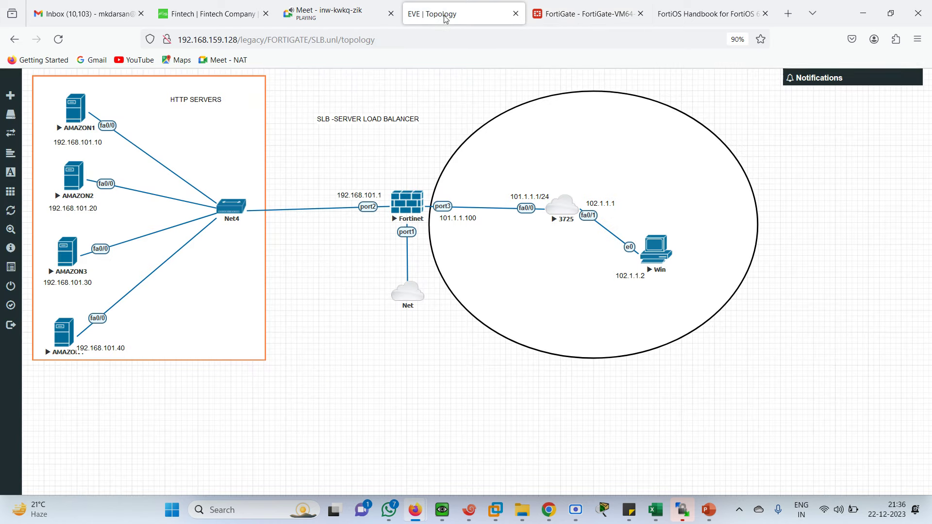
pyautogui.click(587, 11)
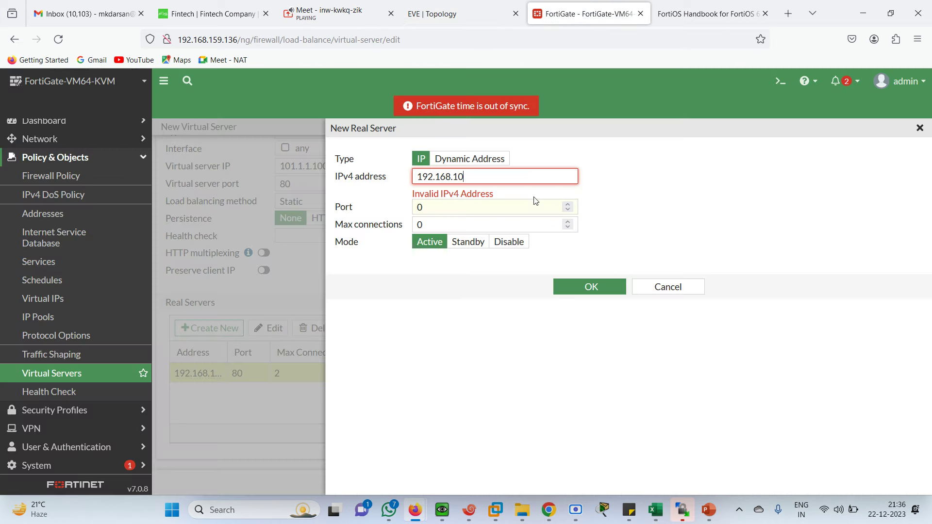
pyautogui.write('01.20')
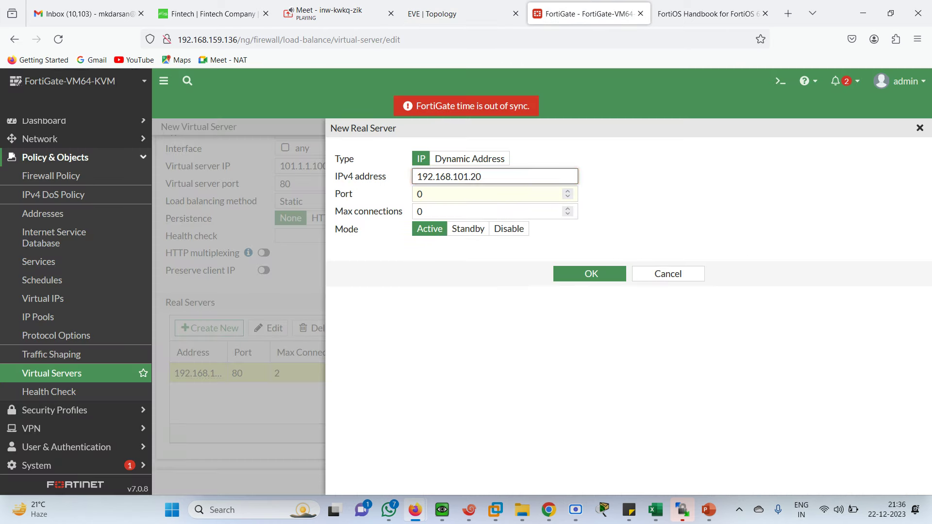
pyautogui.press('Tab')
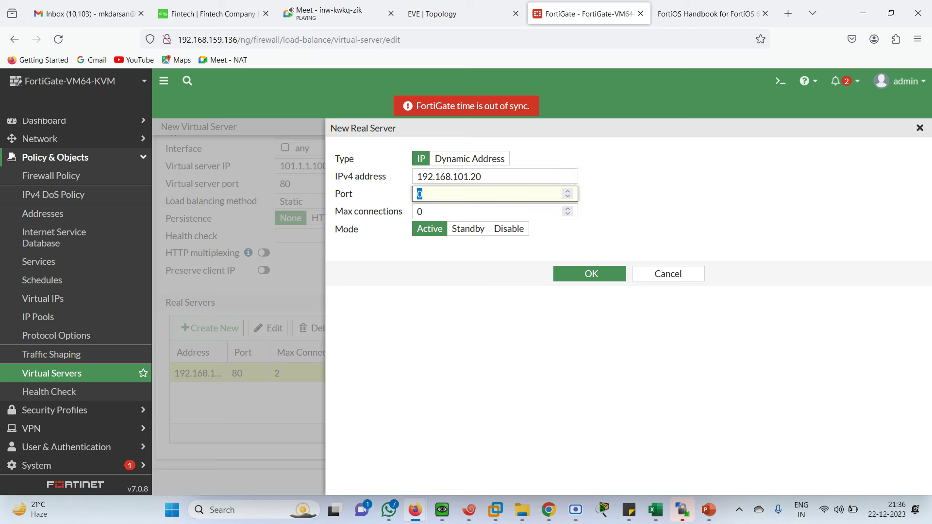
pyautogui.write('80')
pyautogui.press('Tab')
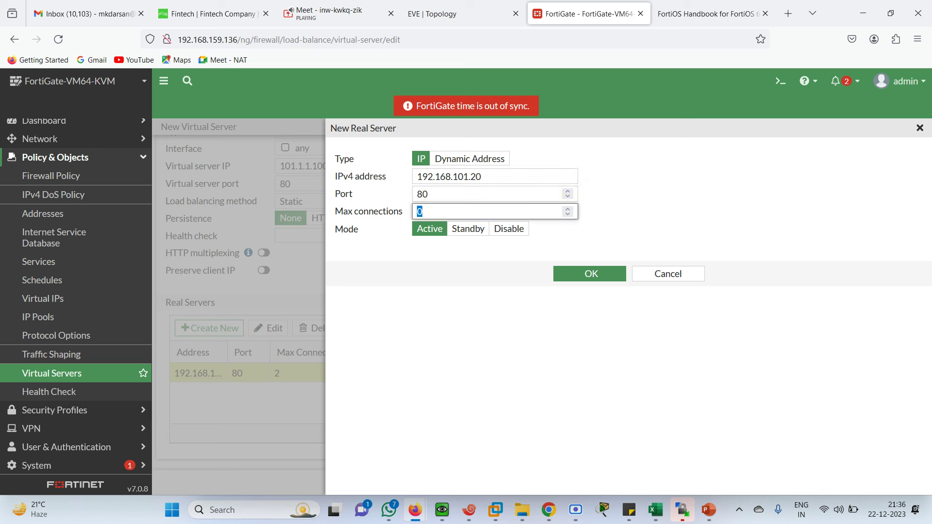
pyautogui.write('2')
pyautogui.click(476, 274)
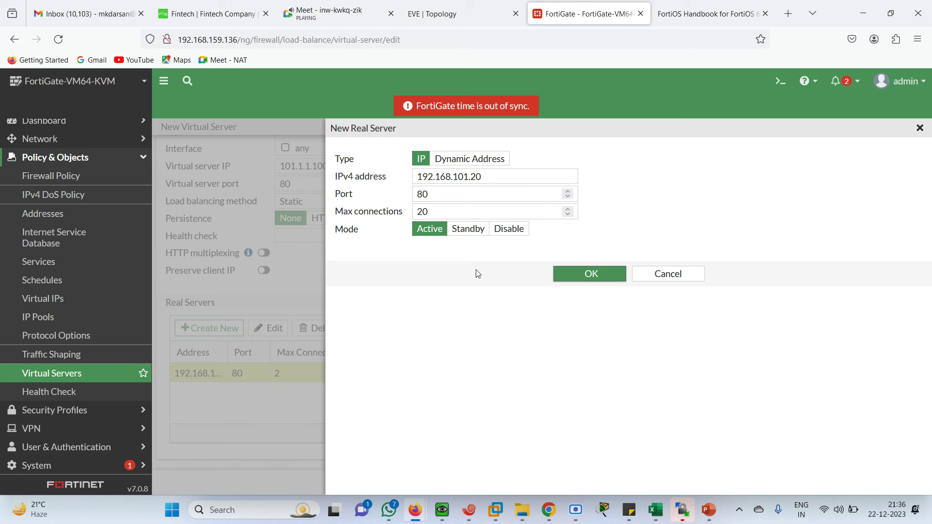
pyautogui.click(597, 276)
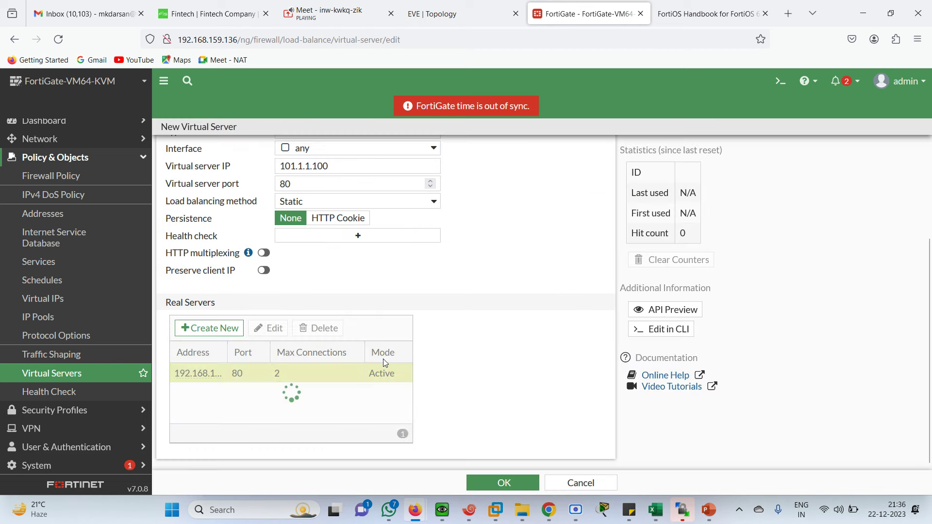
# Step: Enter 192.168.101.30 as the third real server's IPv4 address, checking the topology
pyautogui.click(227, 334)
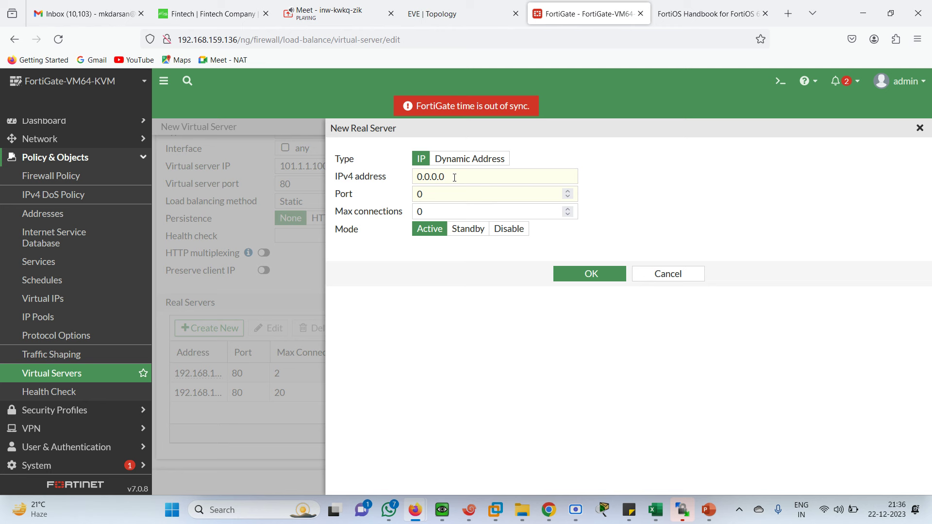
pyautogui.click(455, 178)
pyautogui.doubleClick(454, 178)
pyautogui.write('192.')
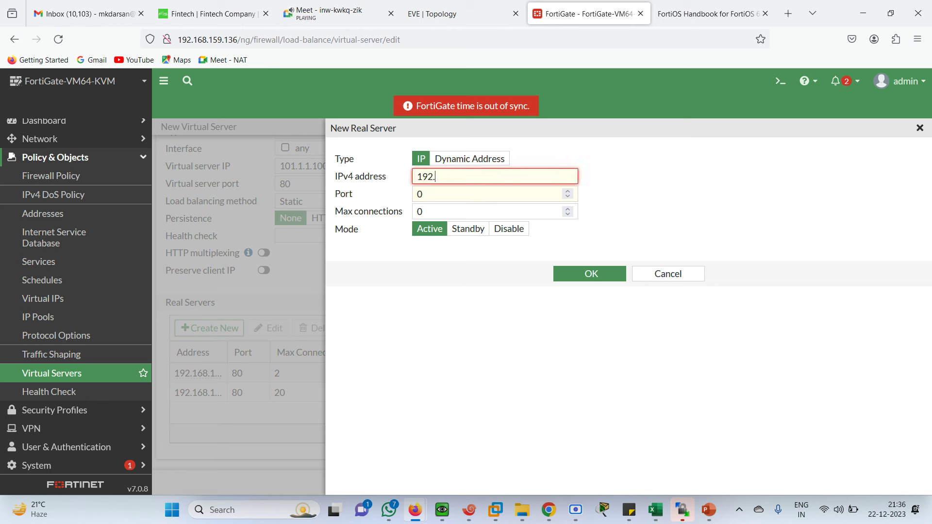
pyautogui.write('168.101.30')
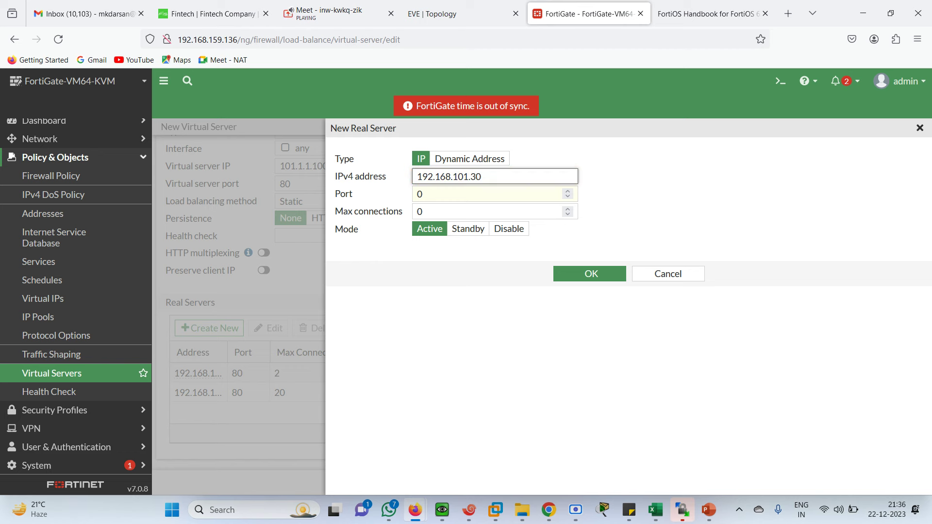
pyautogui.click(457, 7)
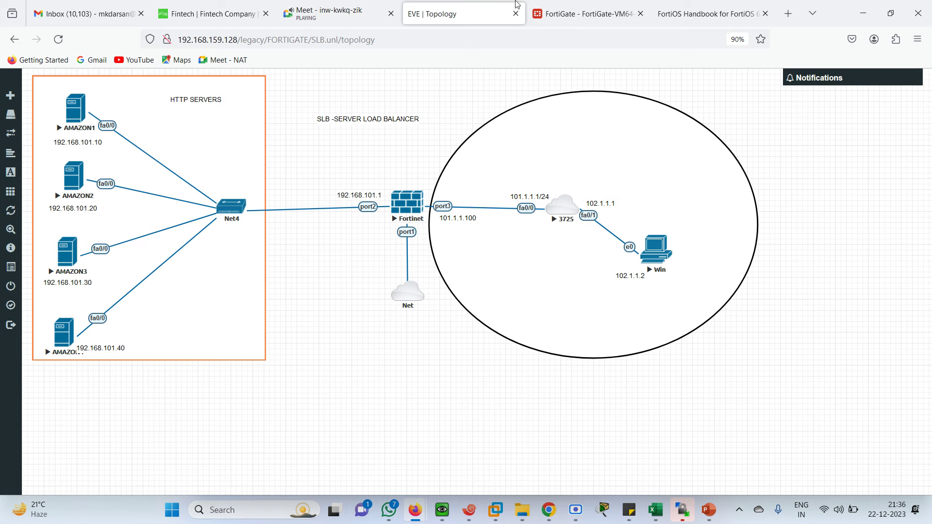
pyautogui.click(555, 6)
# Step: Keep port 80, set 10000 max connections, and save the third real server
pyautogui.click(443, 195)
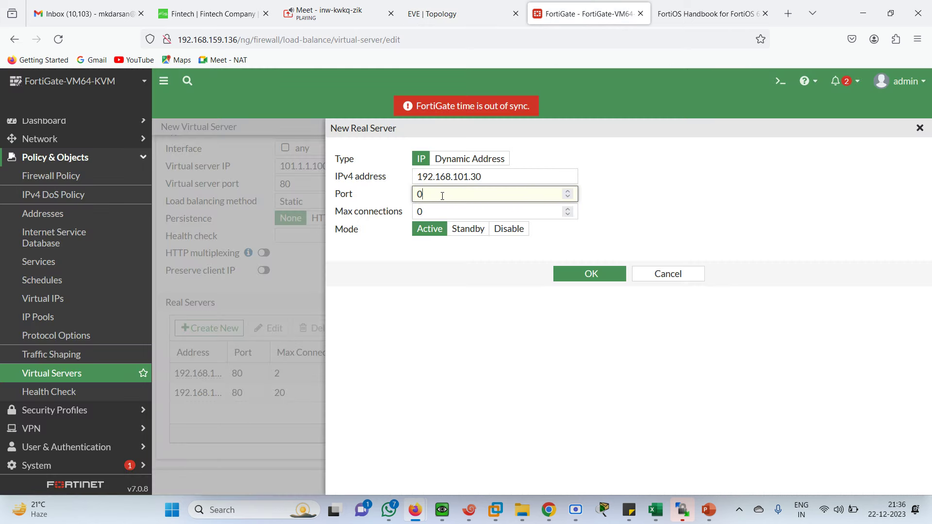
pyautogui.press('BackSpace')
pyautogui.press('Tab')
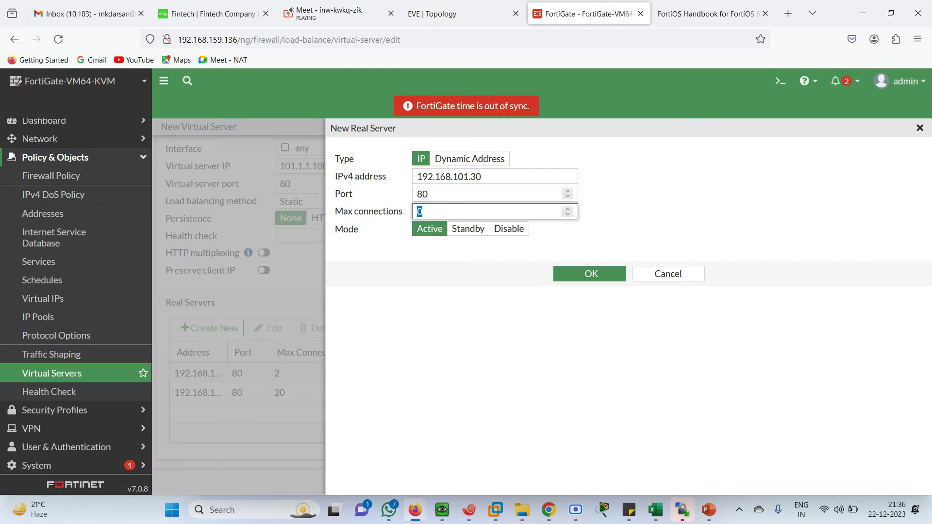
pyautogui.write('10000')
pyautogui.click(590, 274)
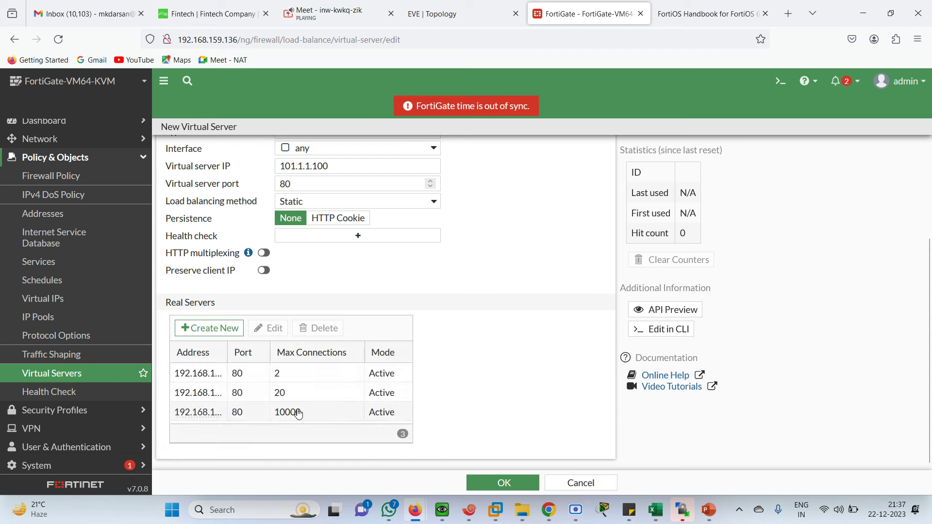
pyautogui.click(216, 330)
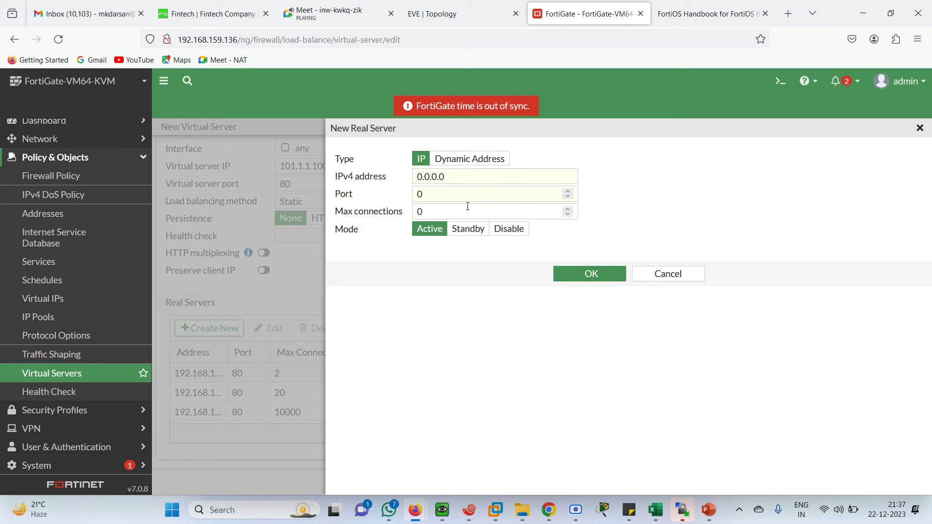
# Step: Add real server 192.168.101.40 on port 80 with 4000000 max connections, fixing the mistyped address
pyautogui.click(451, 182)
pyautogui.write('192')
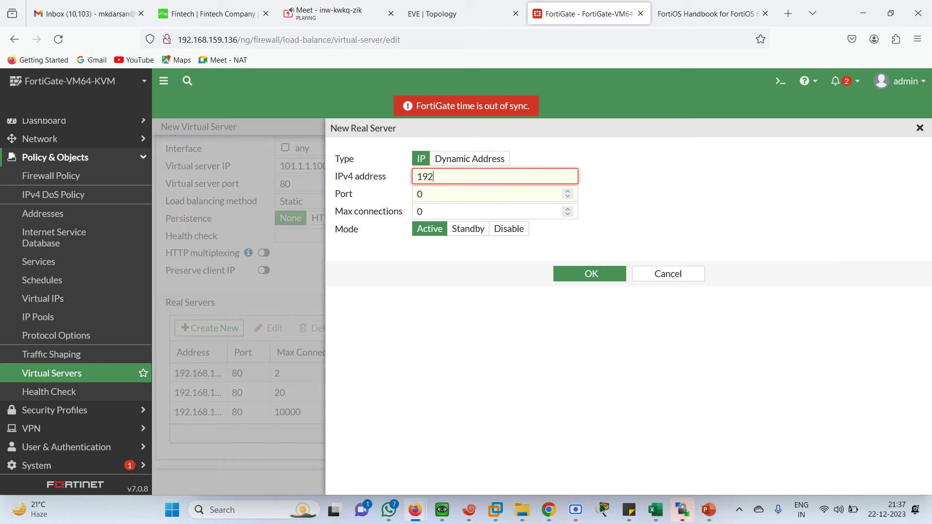
pyautogui.write('.168.30.40')
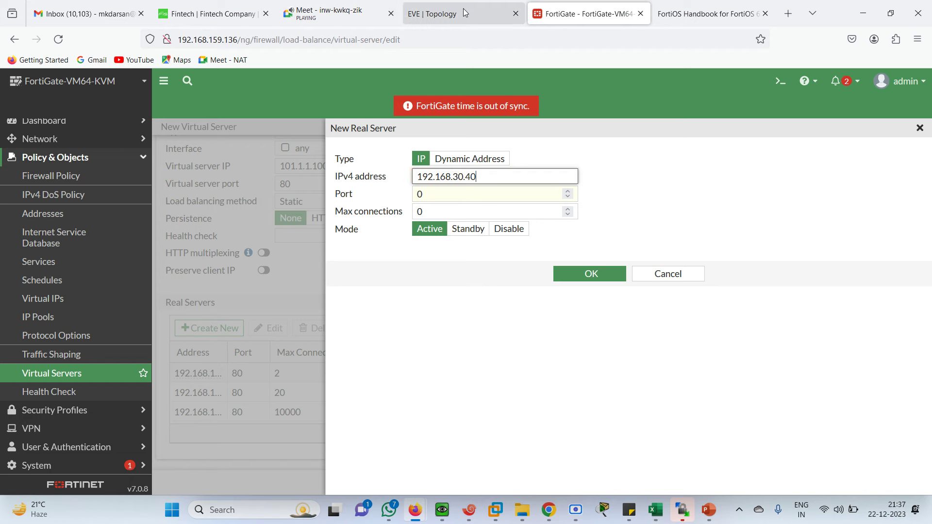
pyautogui.click(462, 11)
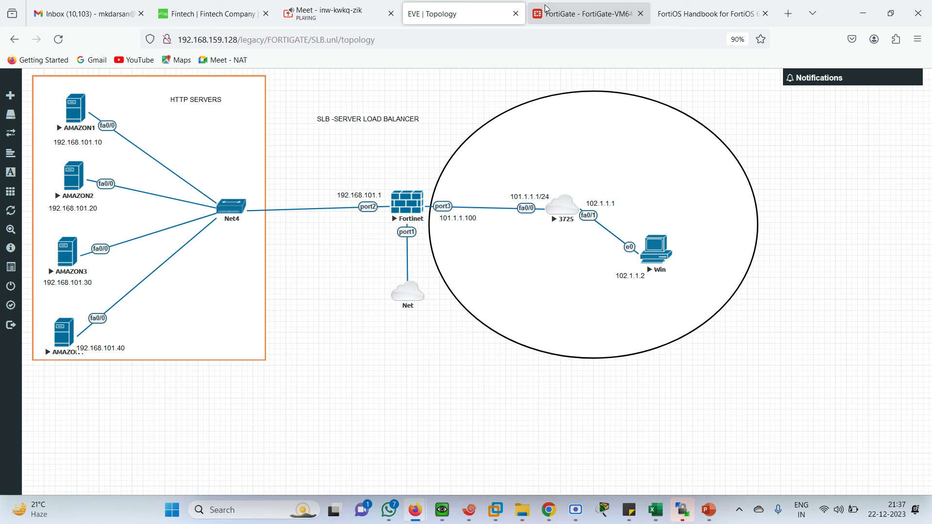
pyautogui.click(565, 10)
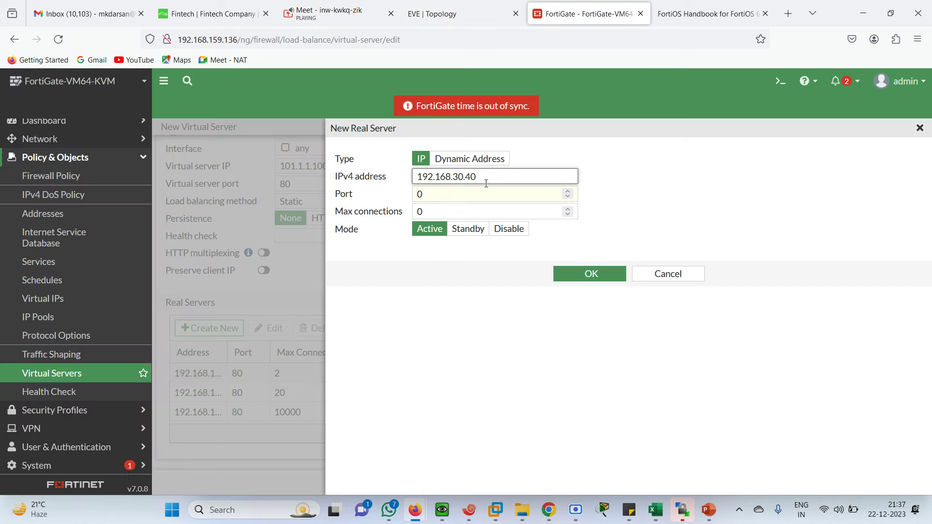
pyautogui.press('BackSpace')
pyautogui.press('BackSpace')
pyautogui.press('BackSpace')
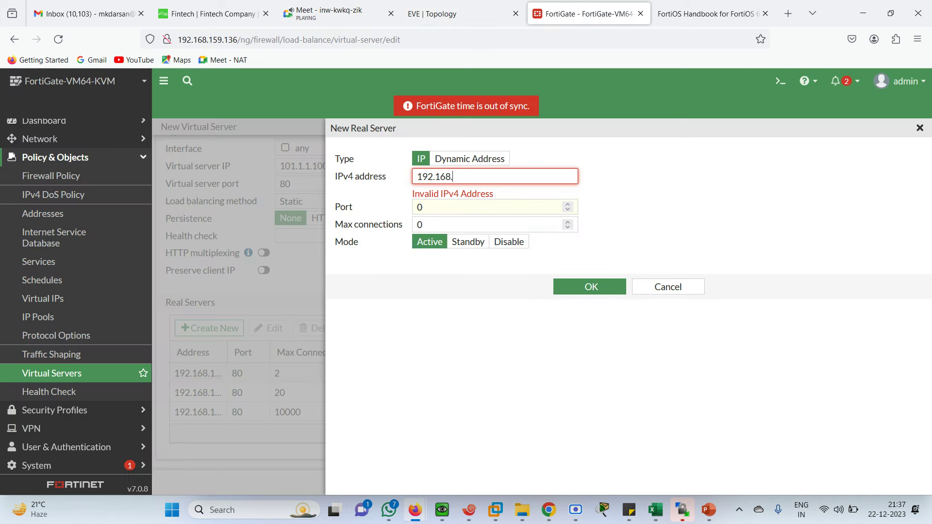
pyautogui.write('.40')
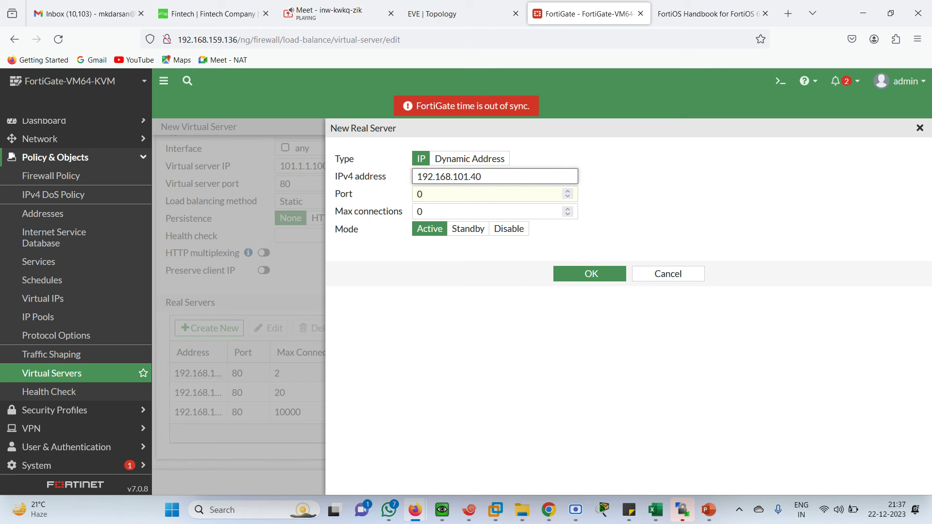
pyautogui.click(467, 200)
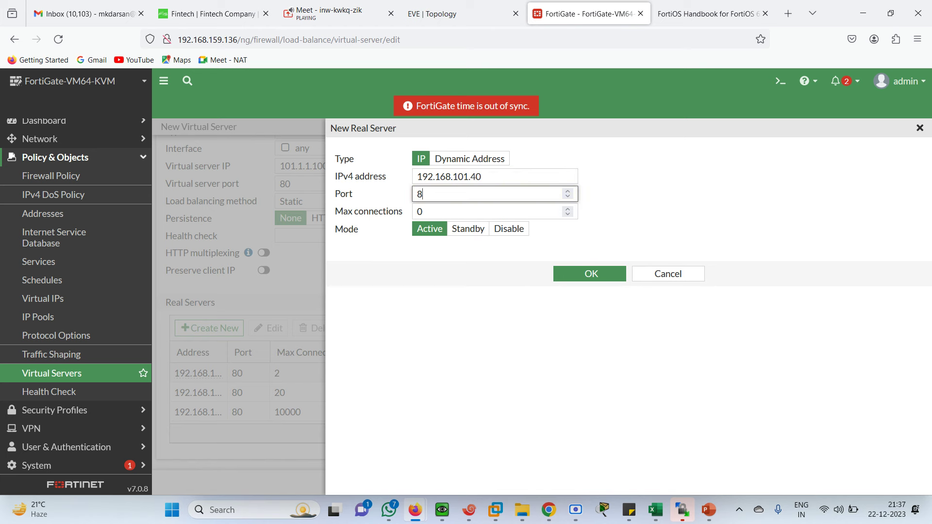
pyautogui.press('Tab')
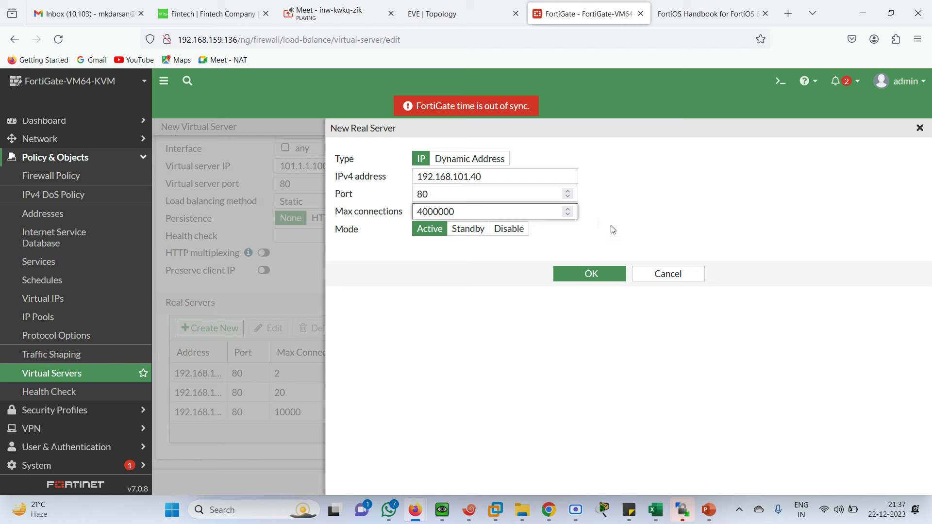
pyautogui.click(576, 278)
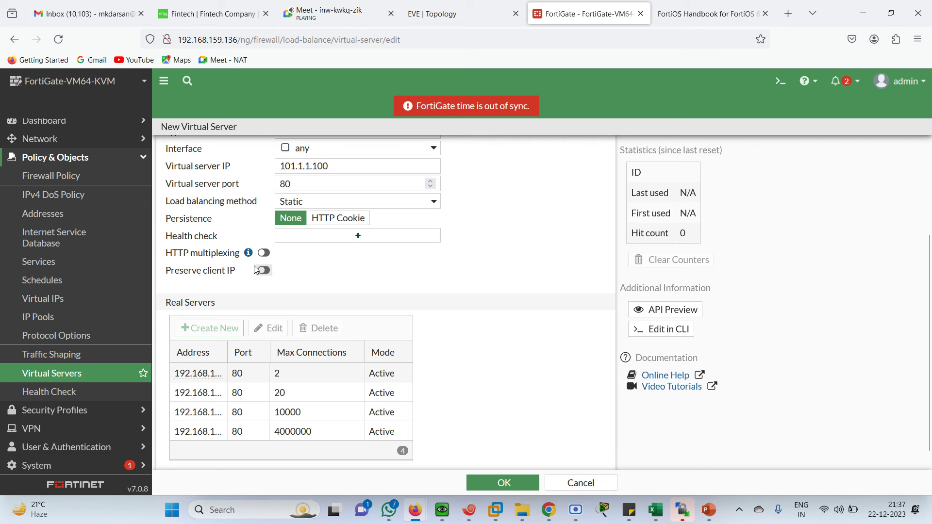
# Step: Review VIRT-SRVR's type options from HTTP to IP, keeping HTTP and interface any
pyautogui.scroll(3, 469, 302)
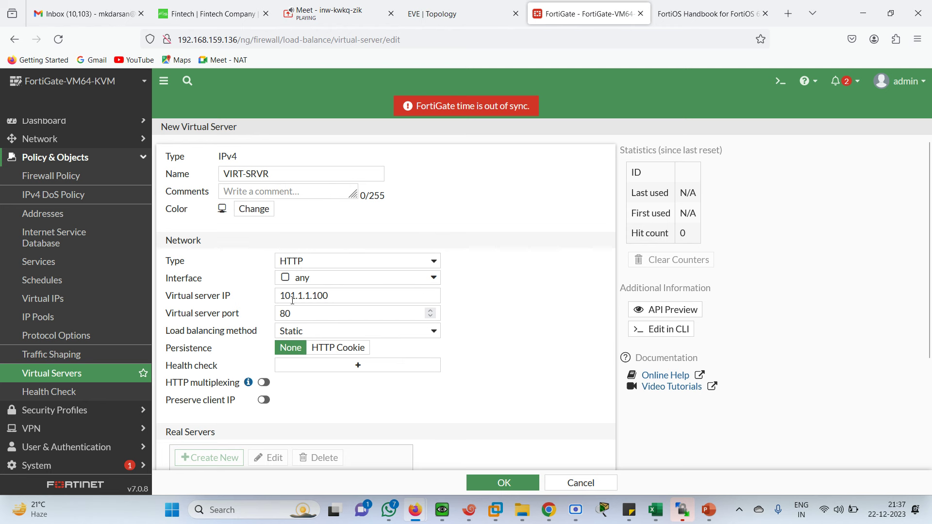
pyautogui.click(436, 261)
pyautogui.click(524, 306)
pyautogui.click(434, 264)
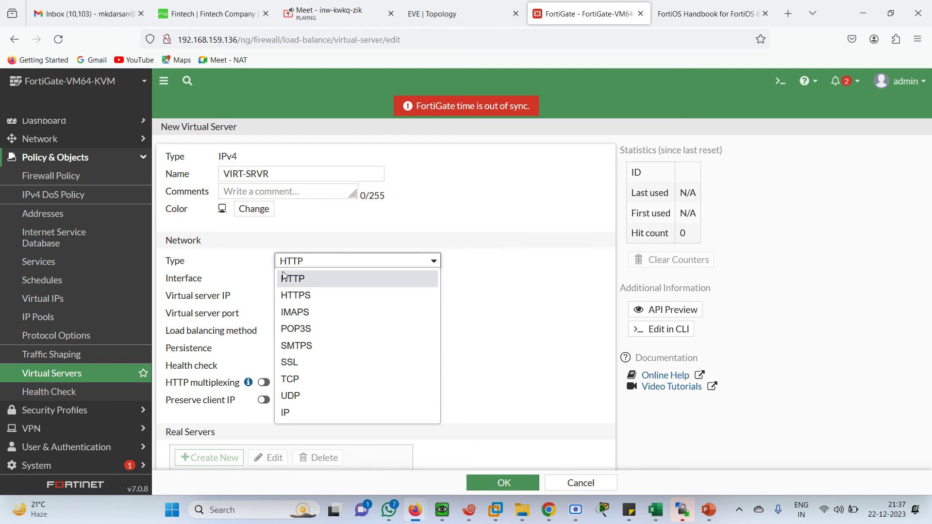
pyautogui.click(554, 301)
pyautogui.click(430, 281)
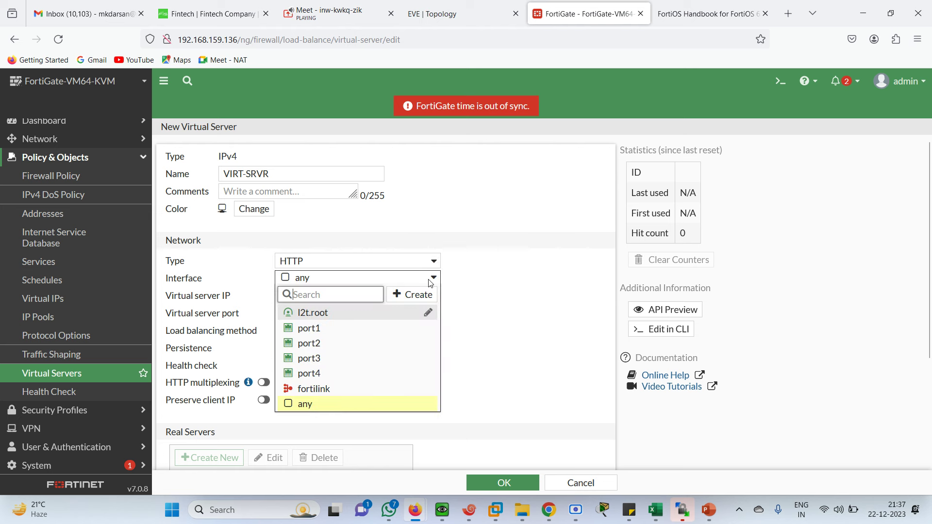
pyautogui.click(509, 316)
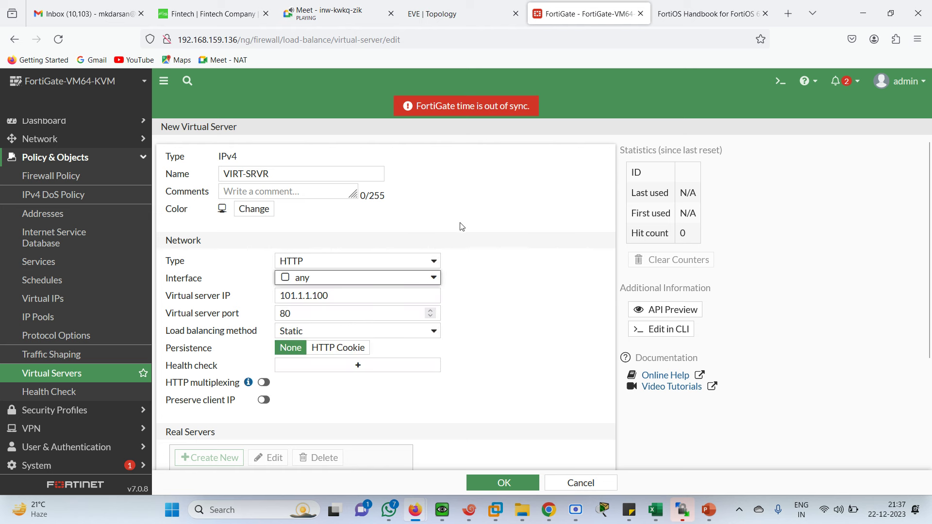
pyautogui.click(419, 261)
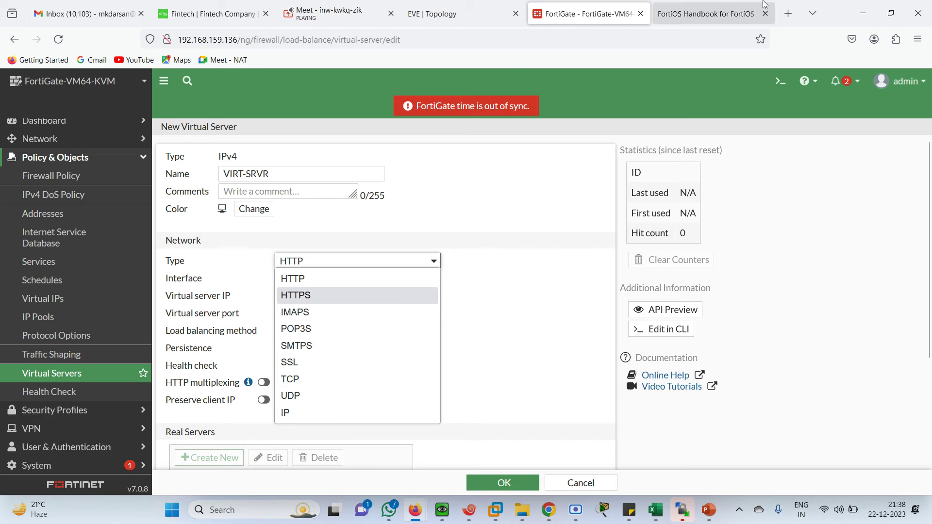
# Step: Search Google for SMTPS in a new browser tab to learn what it means
pyautogui.click(787, 14)
pyautogui.write('w')
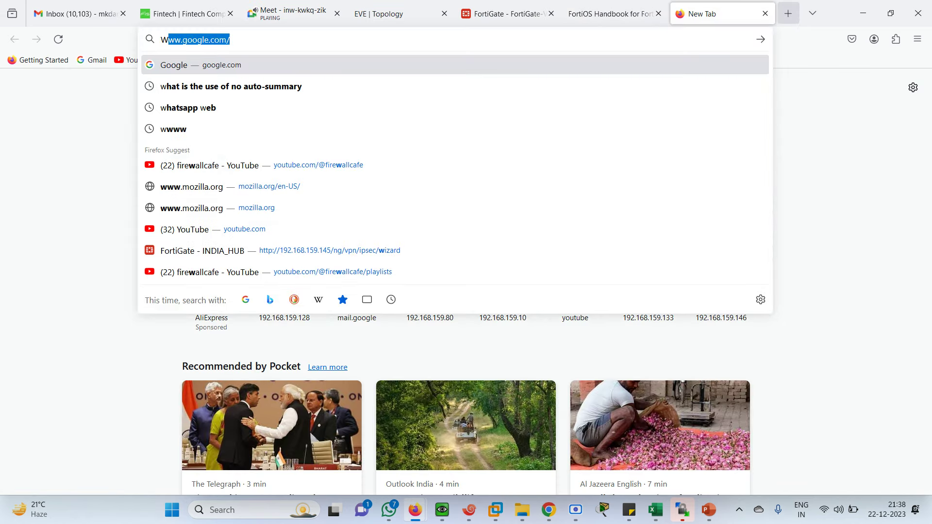
pyautogui.press('BackSpace')
pyautogui.press('BackSpace')
pyautogui.write('SMTPS')
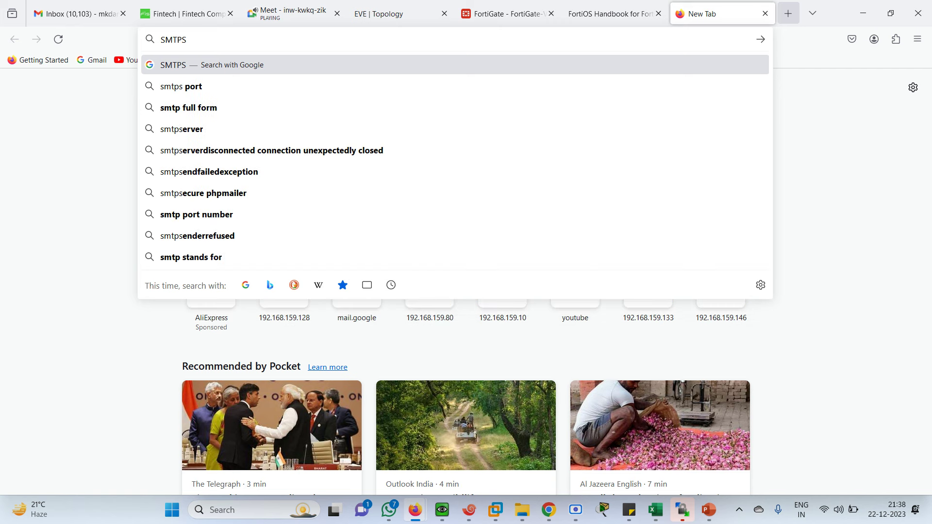
pyautogui.press('Return')
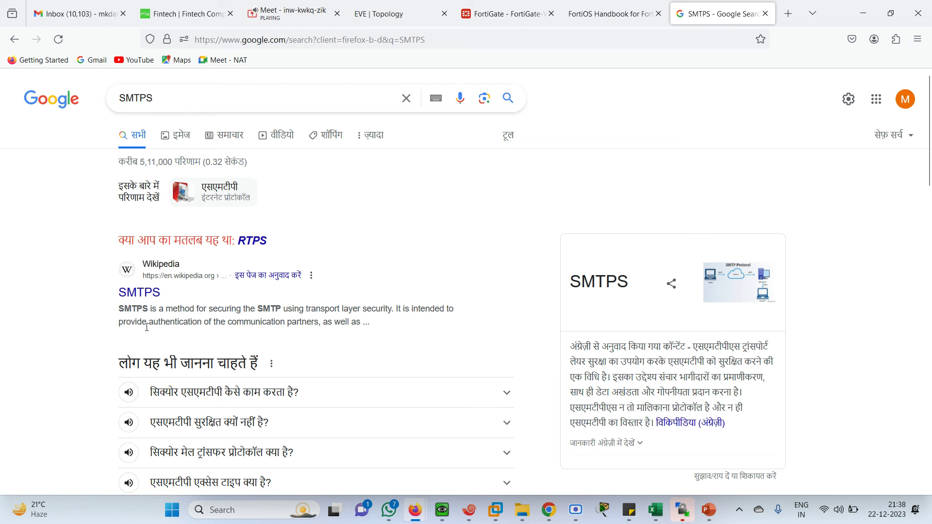
pyautogui.click(488, 13)
# Step: Keep VIRT-SRVR's type as HTTP and bring up its health check monitor choices
pyautogui.click(431, 263)
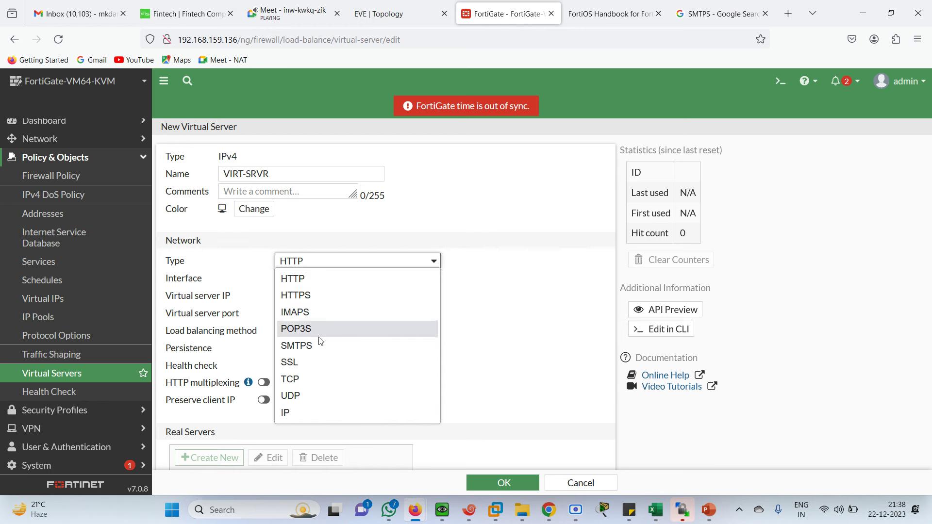
pyautogui.click(520, 337)
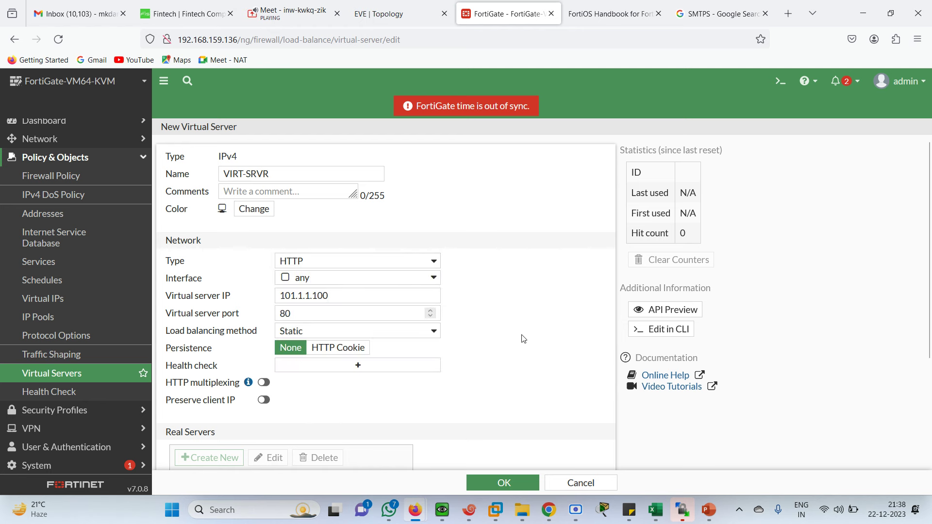
pyautogui.moveTo(931, 211); pyautogui.dragTo(931, 251)
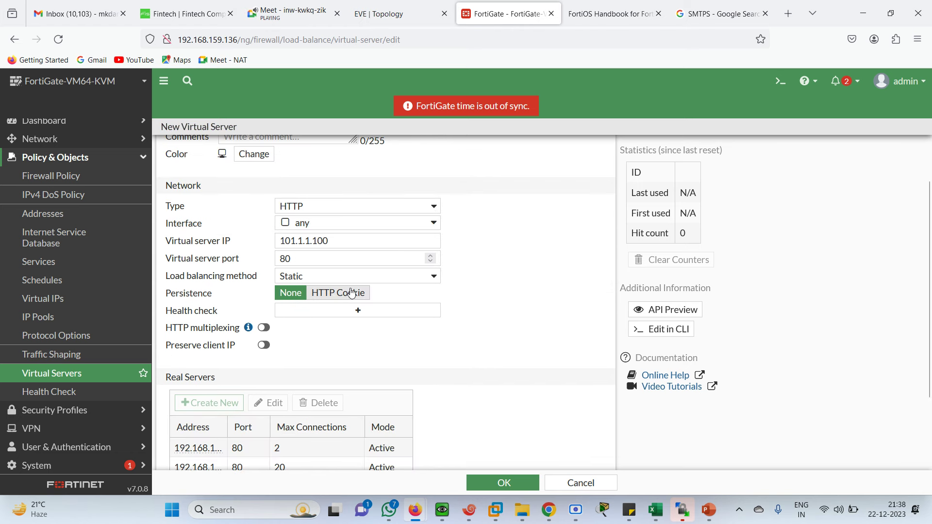
pyautogui.click(397, 12)
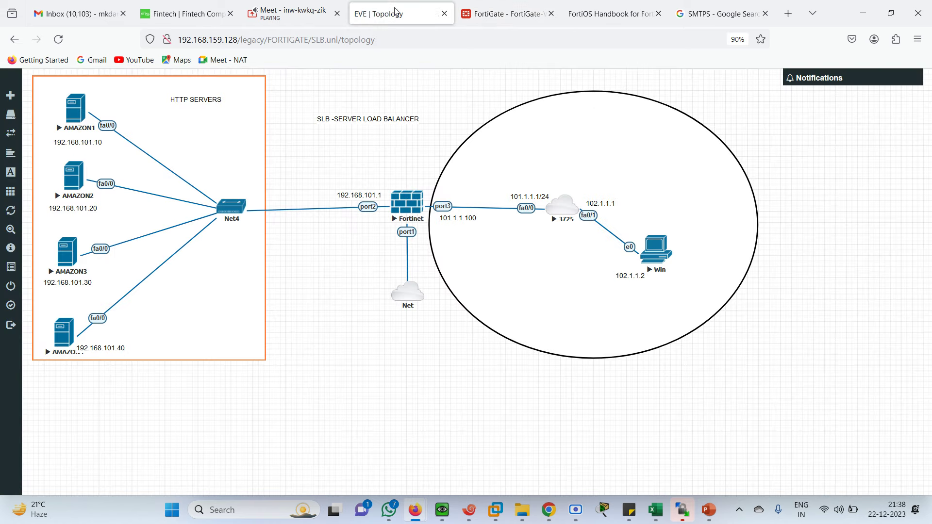
pyautogui.click(504, 14)
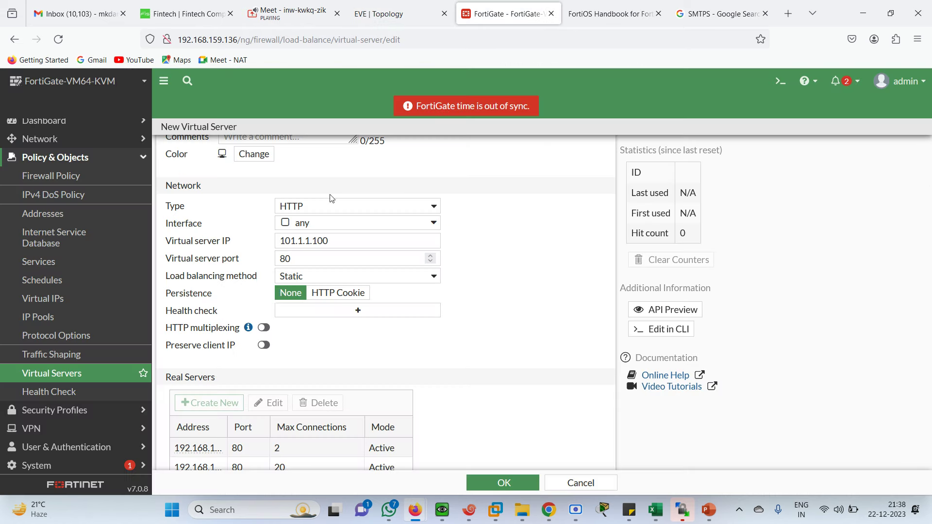
pyautogui.click(357, 311)
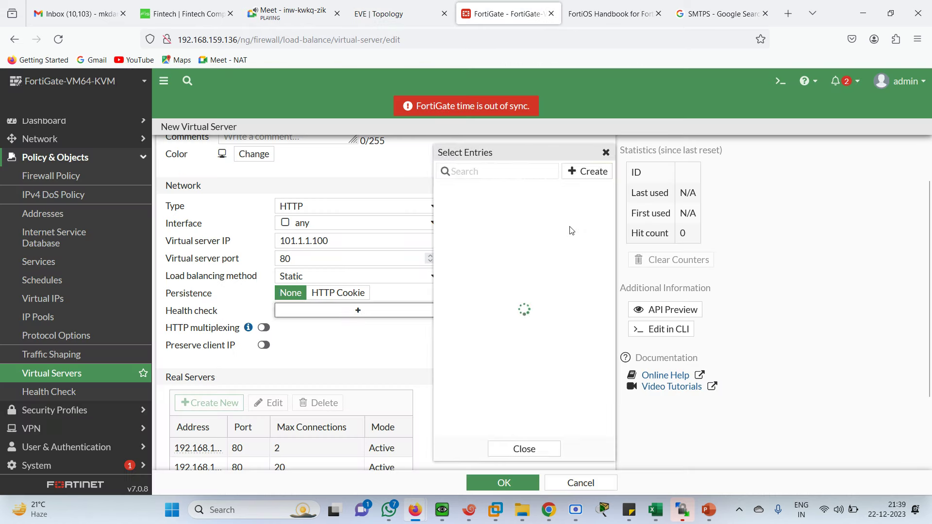
# Step: Create the HC health check monitor and assign it to VIRT-SRVR
pyautogui.click(585, 173)
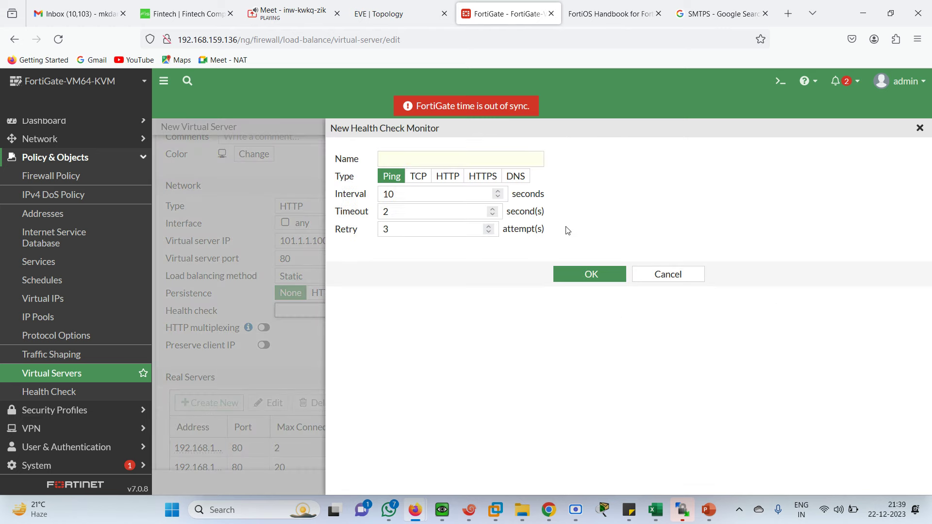
pyautogui.click(403, 157)
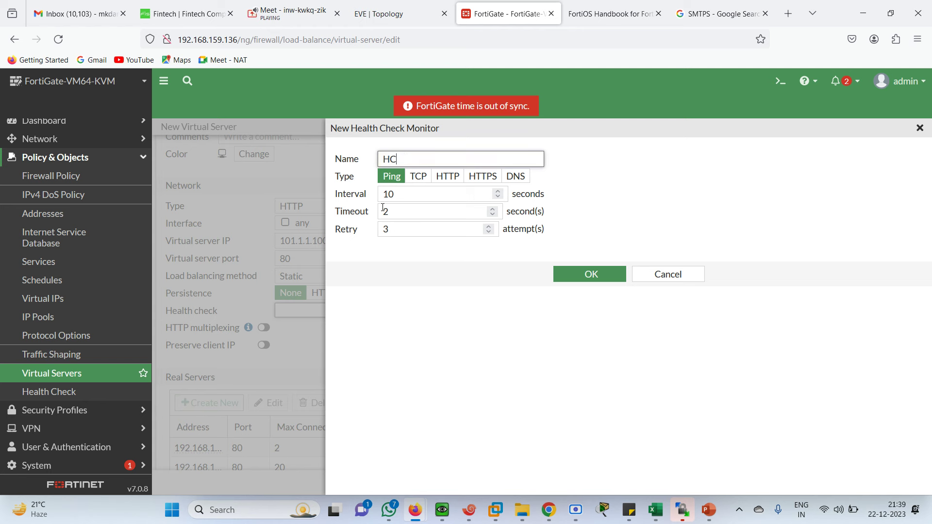
pyautogui.click(424, 195)
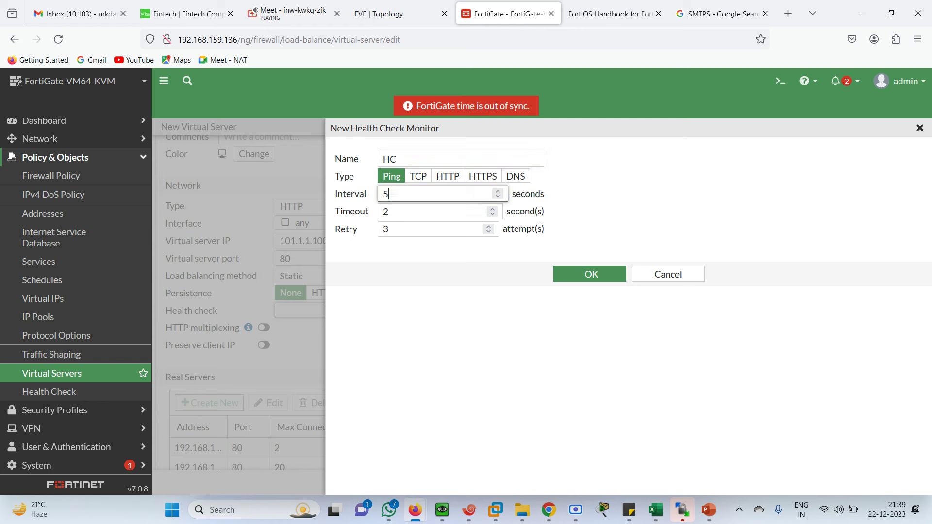
pyautogui.click(592, 271)
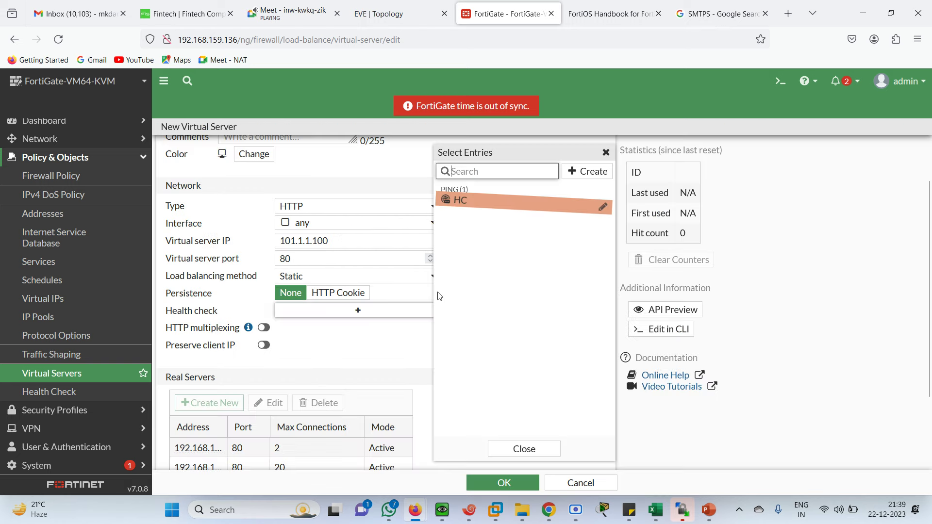
pyautogui.click(467, 203)
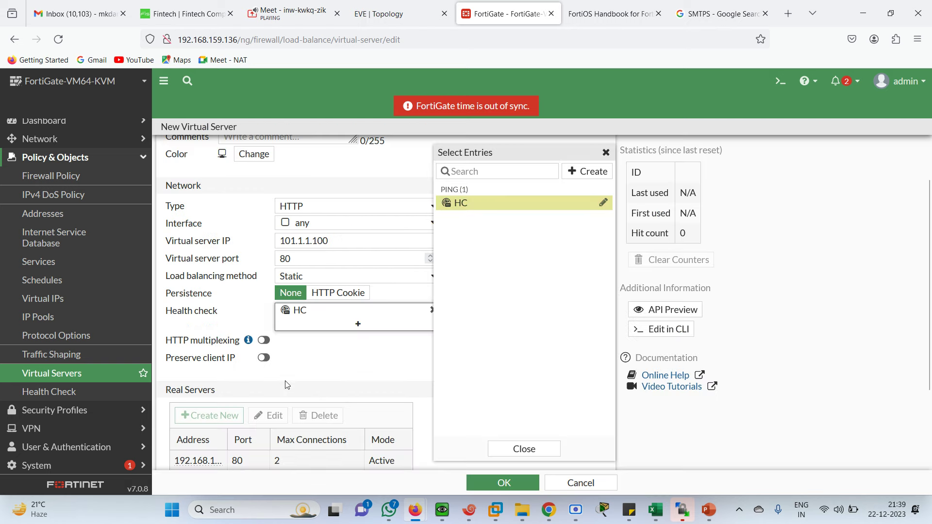
pyautogui.click(334, 356)
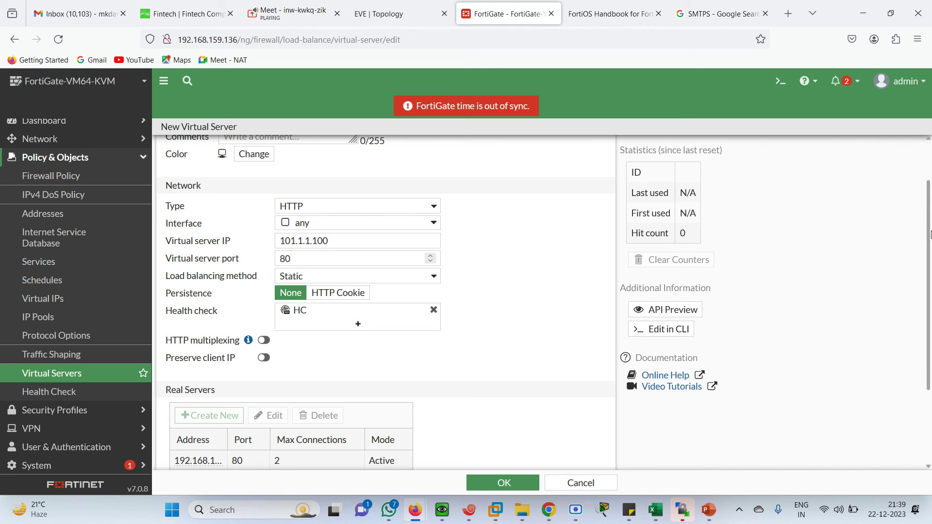
pyautogui.scroll(-2, 929, 234)
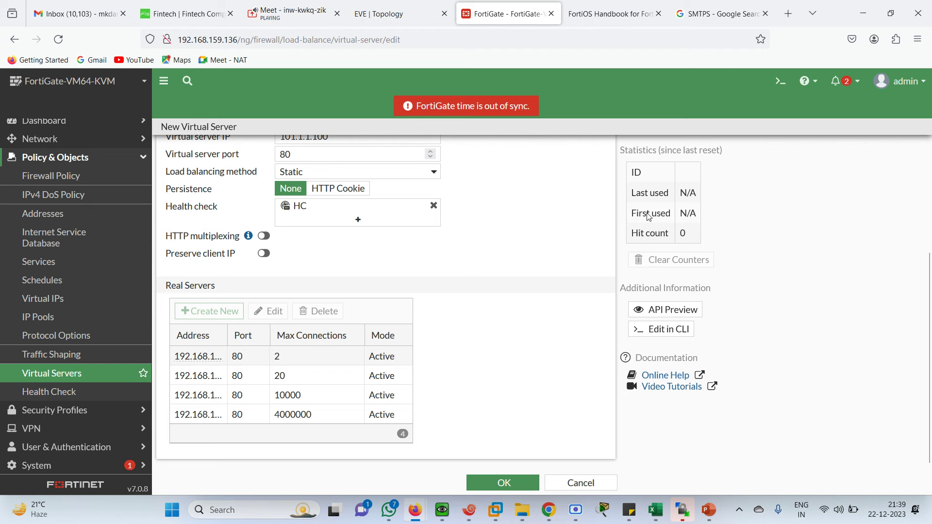
pyautogui.moveTo(931, 276); pyautogui.dragTo(930, 162)
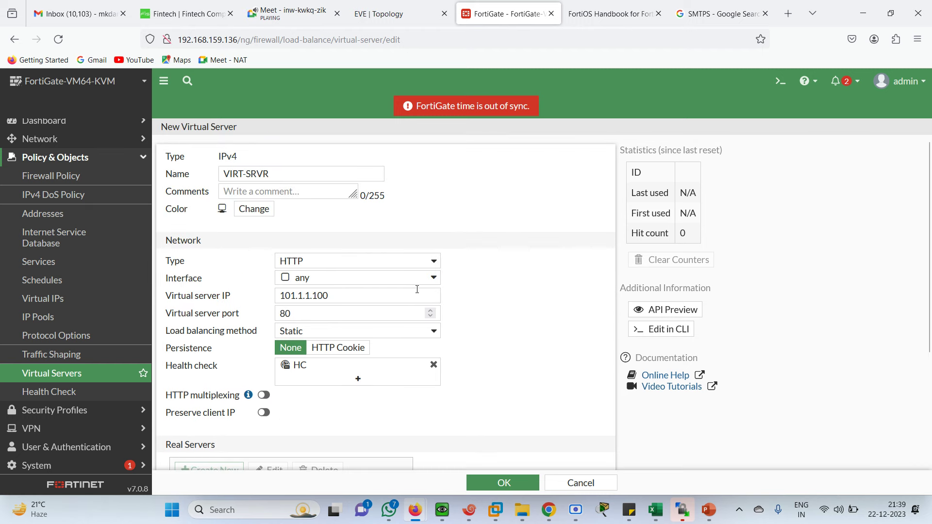
# Step: Set VIRT-SRVR's load balancing method to Round Robin and save it
pyautogui.click(434, 332)
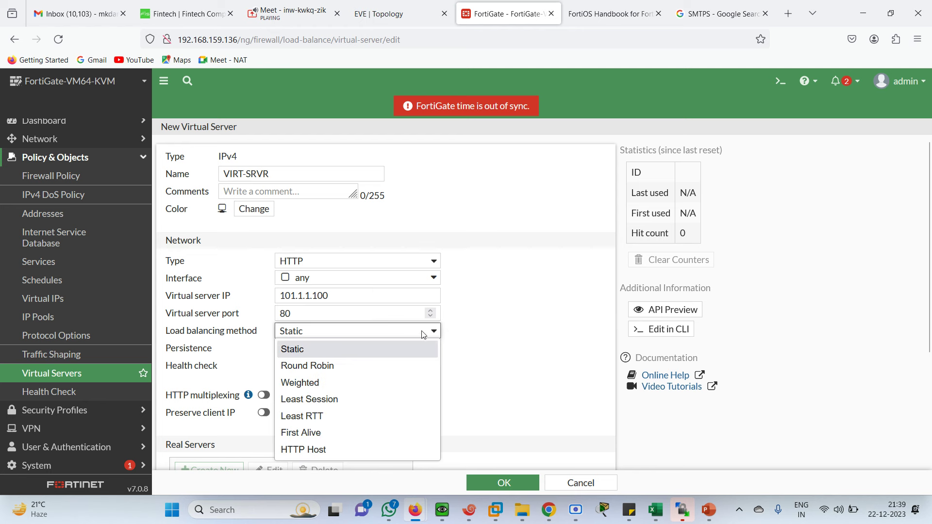
pyautogui.click(317, 366)
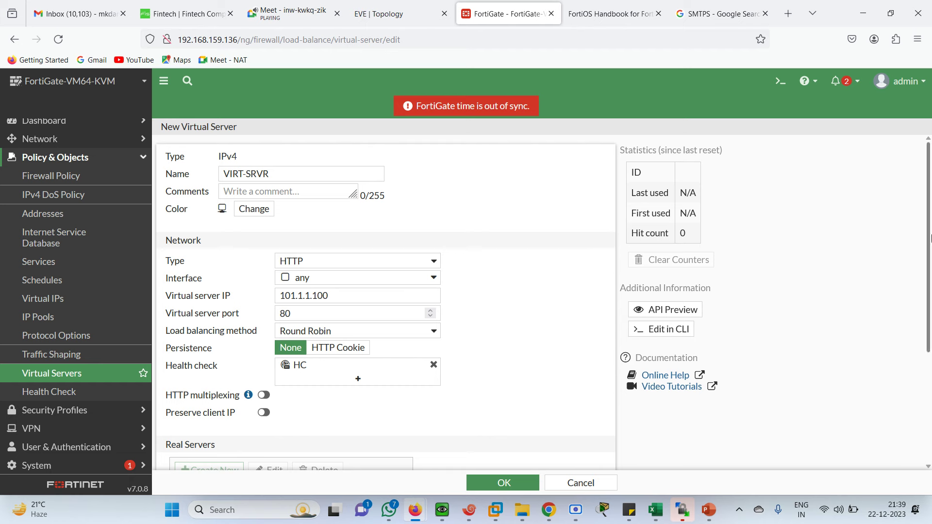
pyautogui.scroll(-3, 416, 338)
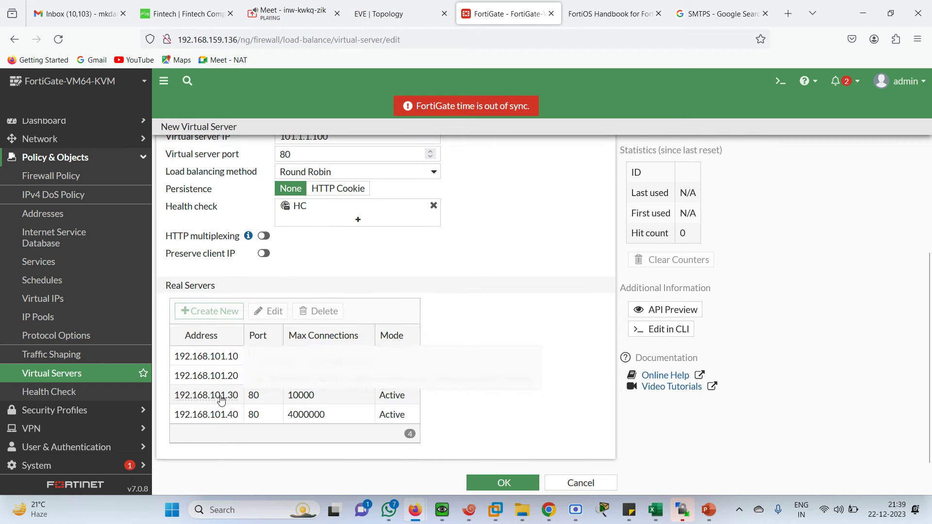
pyautogui.click(503, 484)
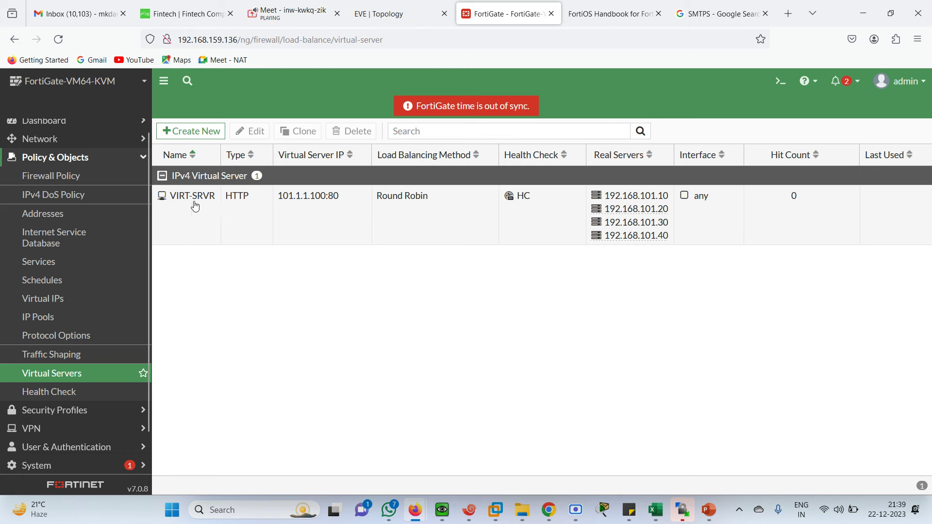
pyautogui.click(403, 11)
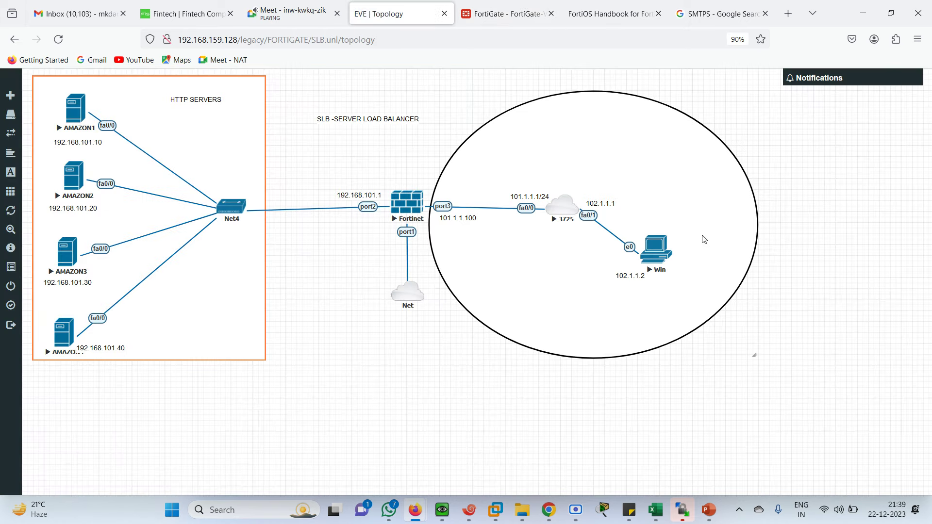
pyautogui.click(507, 13)
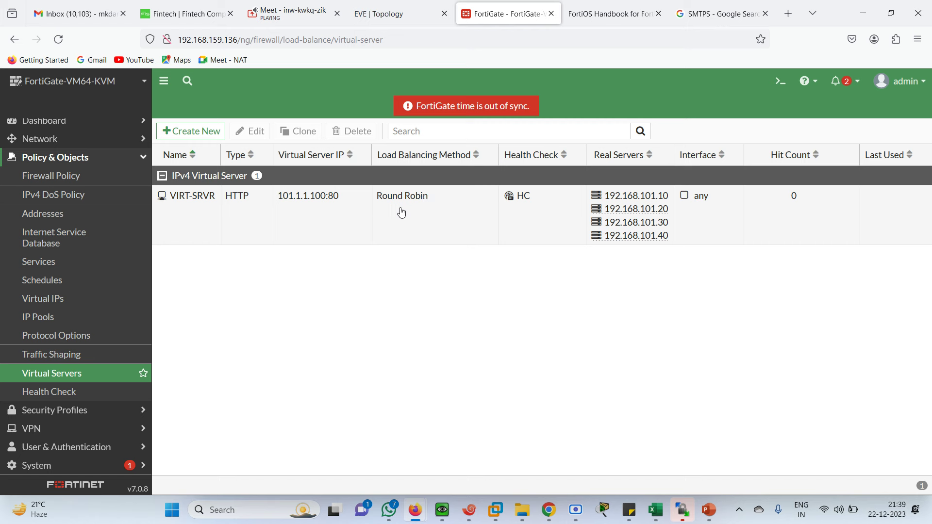
# Step: Start a new firewall policy and enter the name SLBPOLICY
pyautogui.moveTo(662, 213)
pyautogui.click(61, 180)
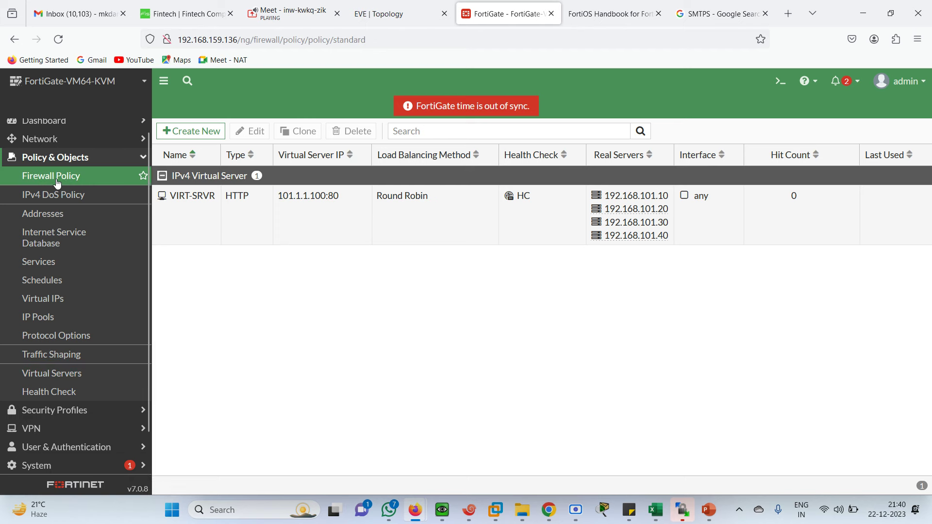
pyautogui.click(188, 131)
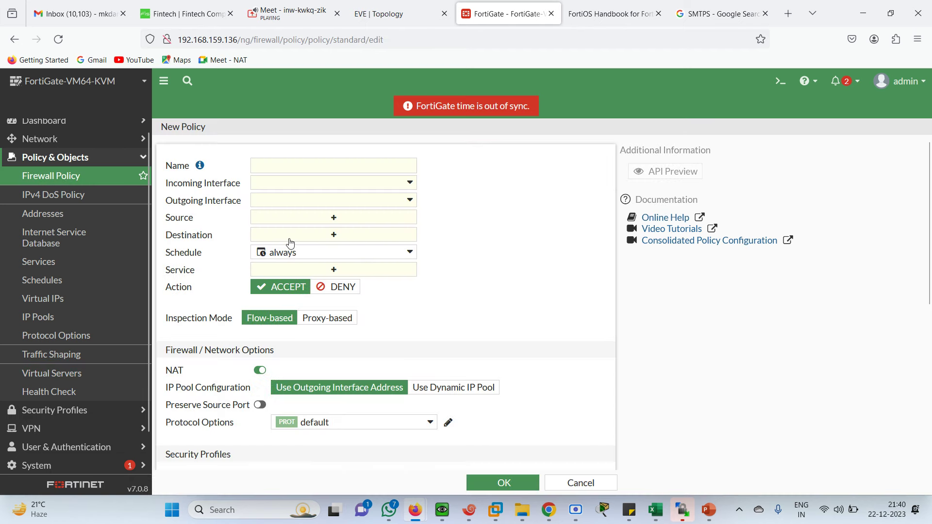
pyautogui.click(291, 170)
pyautogui.write('S')
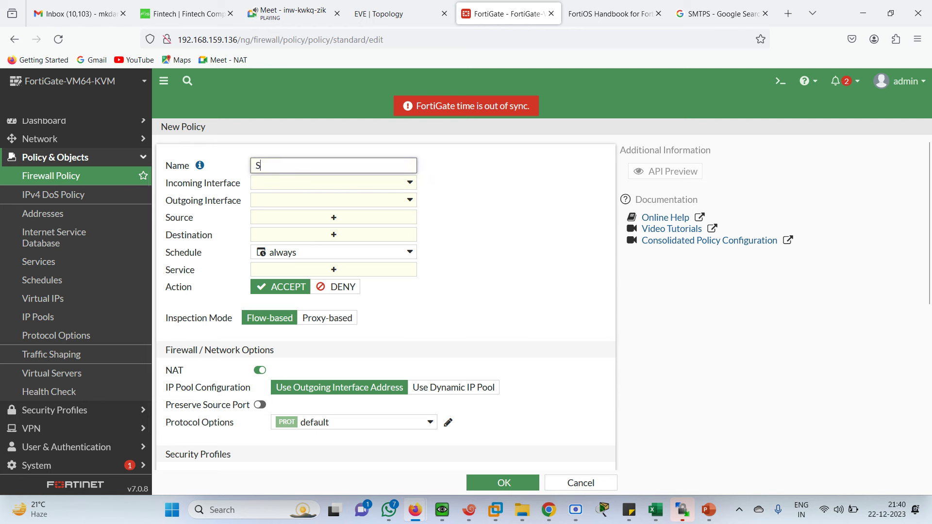
pyautogui.press('BackSpace')
pyautogui.write('SLV')
pyautogui.write('POLICY')
# Step: Set the policy's incoming interface to port3 and outgoing interface to port2
pyautogui.click(400, 183)
pyautogui.click(383, 13)
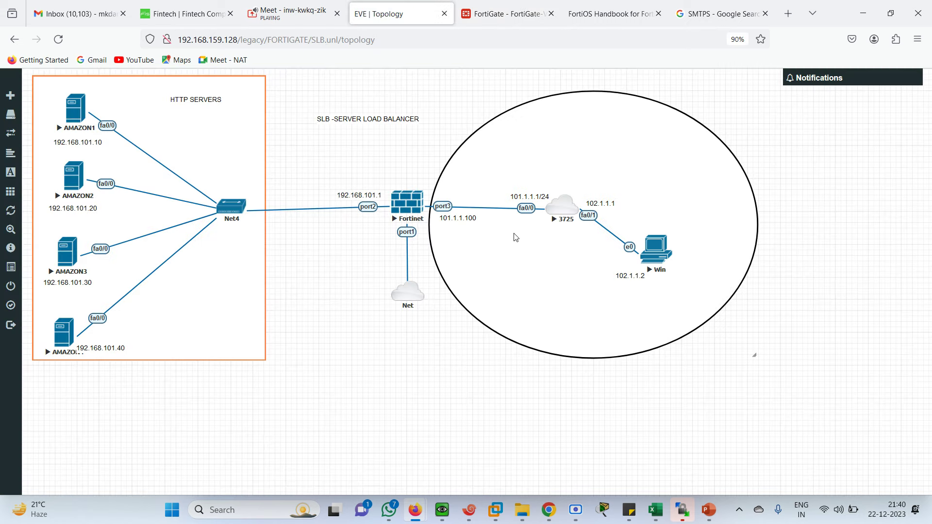
pyautogui.click(482, 14)
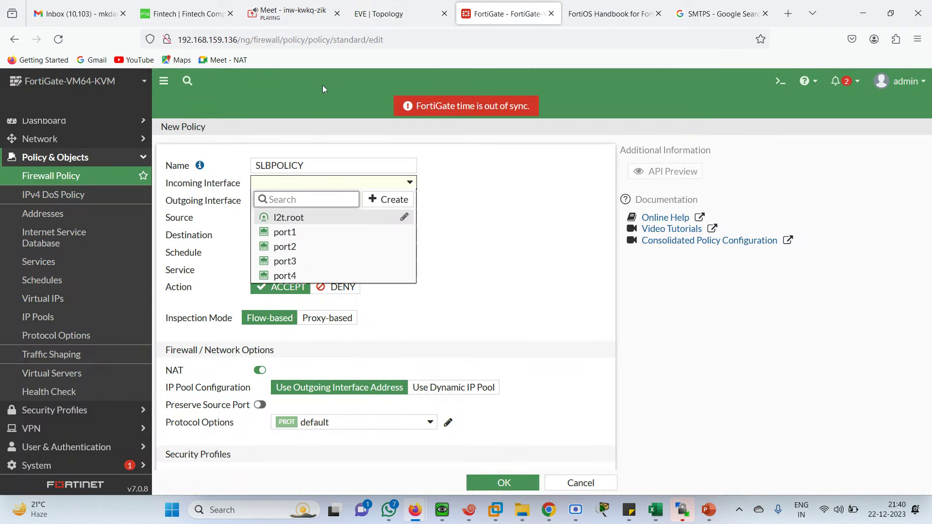
pyautogui.click(335, 261)
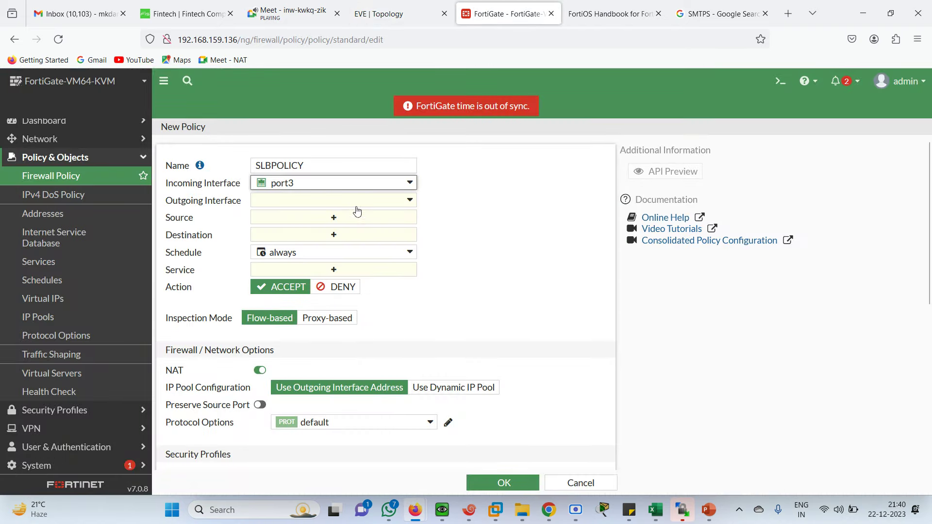
pyautogui.click(354, 202)
pyautogui.click(294, 265)
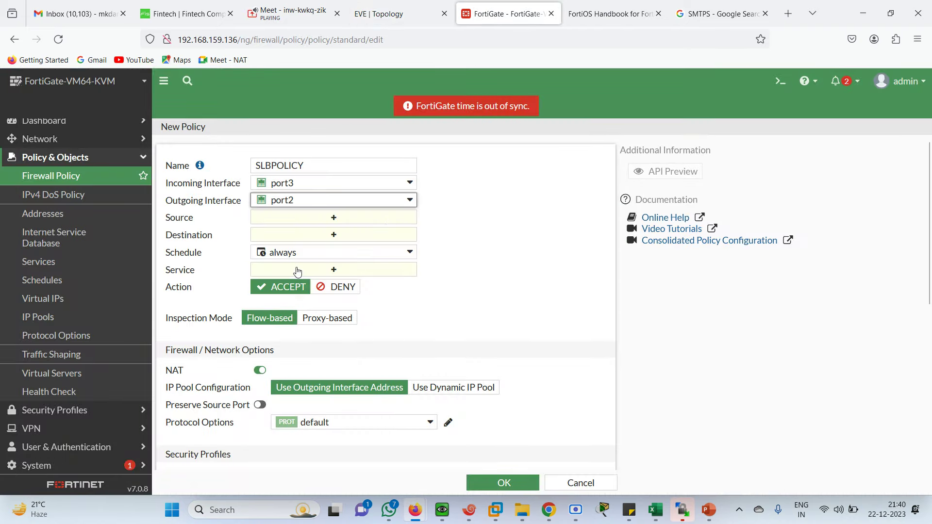
pyautogui.click(425, 9)
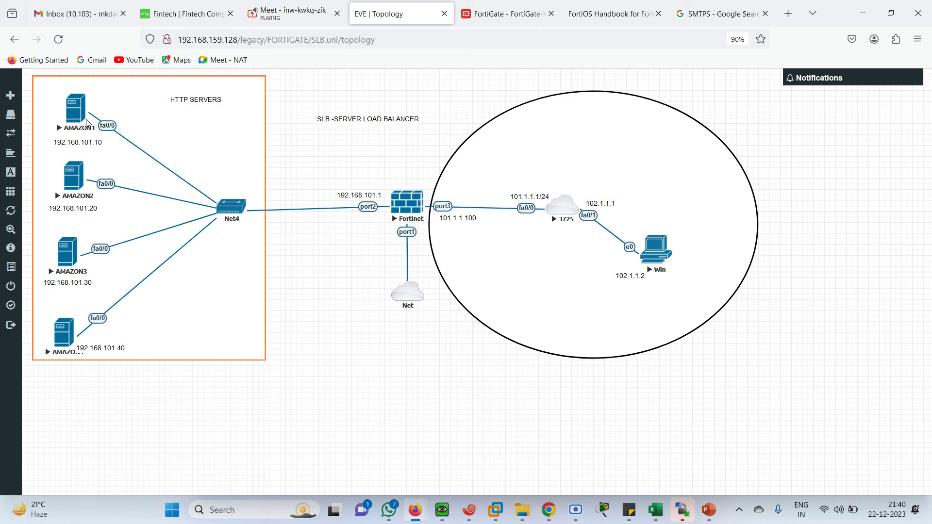
pyautogui.hotkey('ctrl', 'Tab')
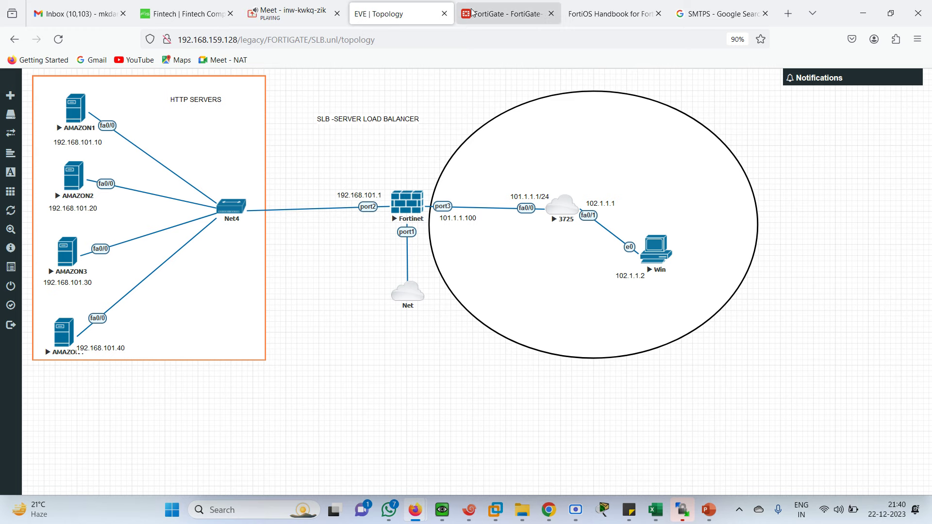
pyautogui.click(319, 217)
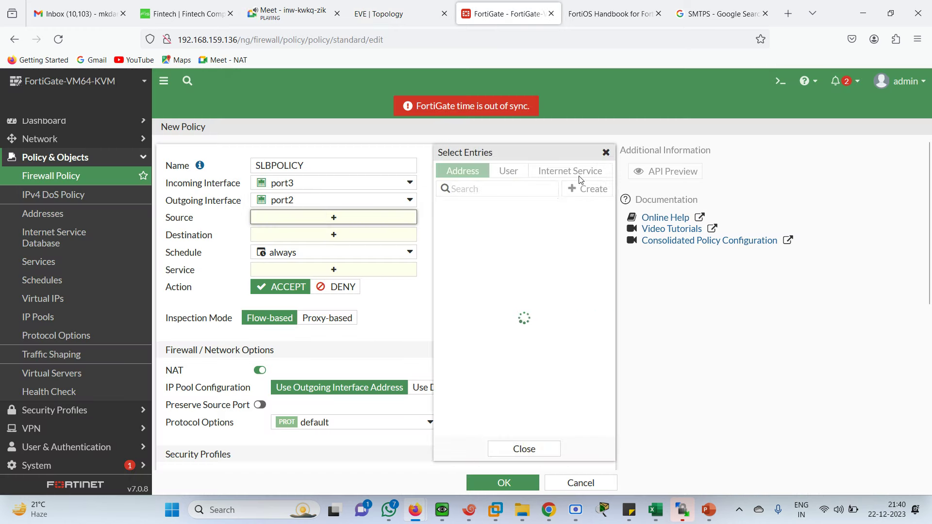
# Step: Set SLBPOLICY's source to all and its inspection mode to proxy-based
pyautogui.click(461, 223)
pyautogui.click(321, 249)
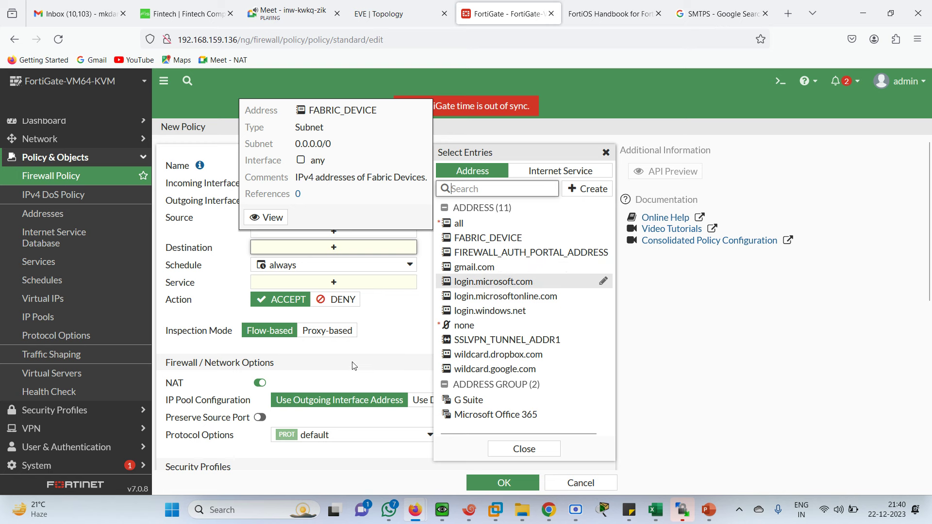
pyautogui.click(422, 301)
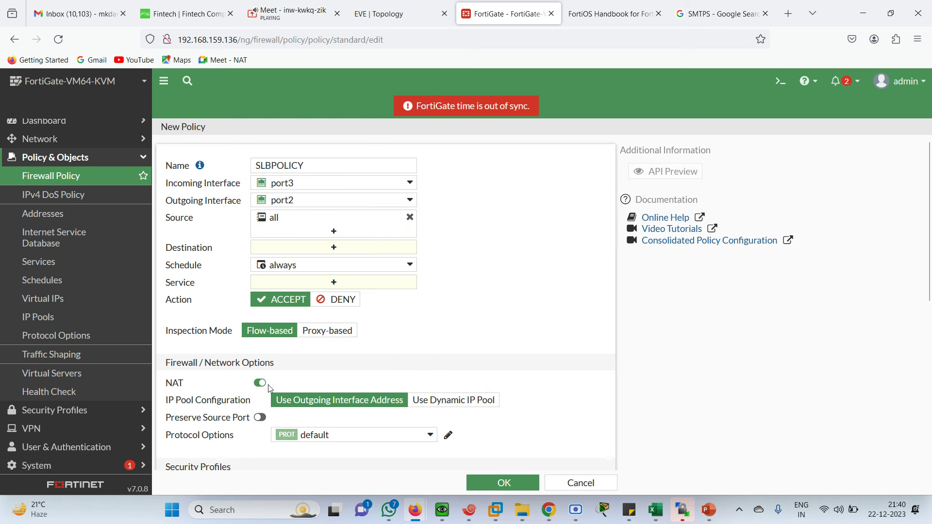
pyautogui.click(341, 333)
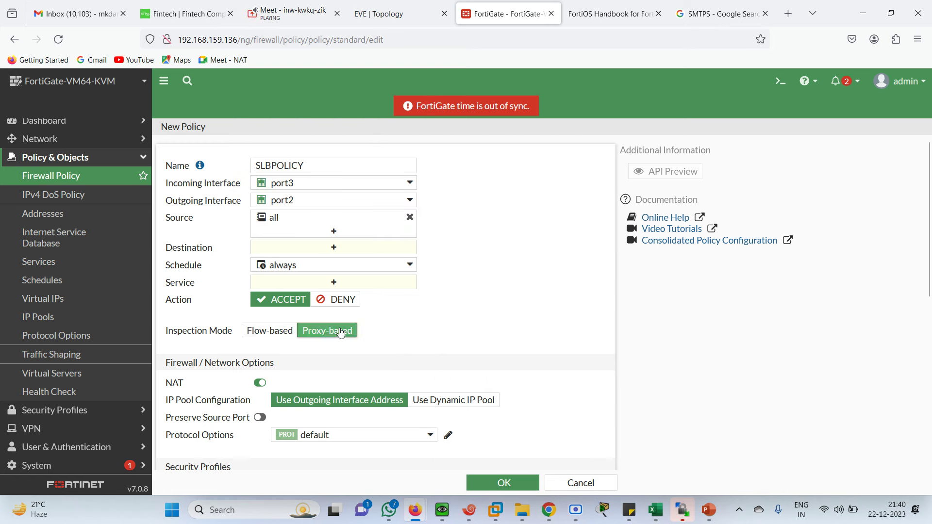
pyautogui.click(334, 250)
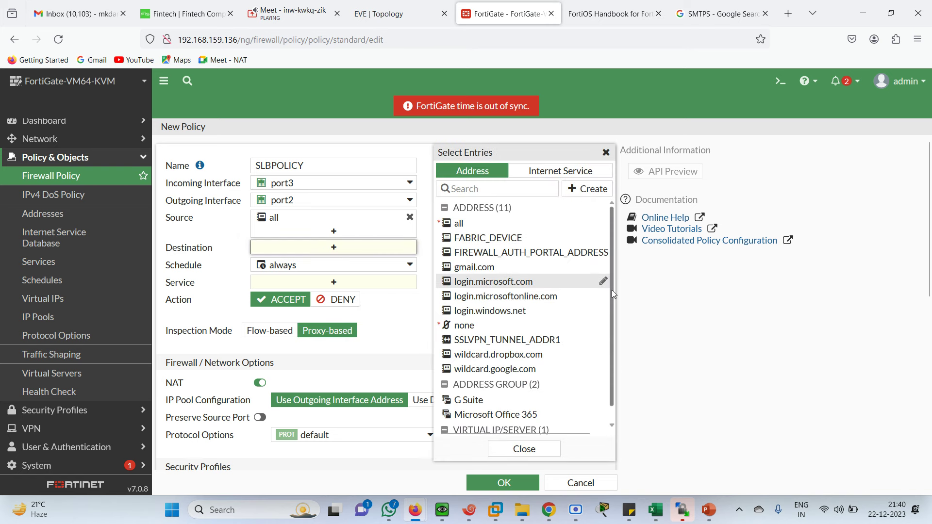
pyautogui.moveTo(612, 290); pyautogui.dragTo(612, 370)
pyautogui.moveTo(501, 427)
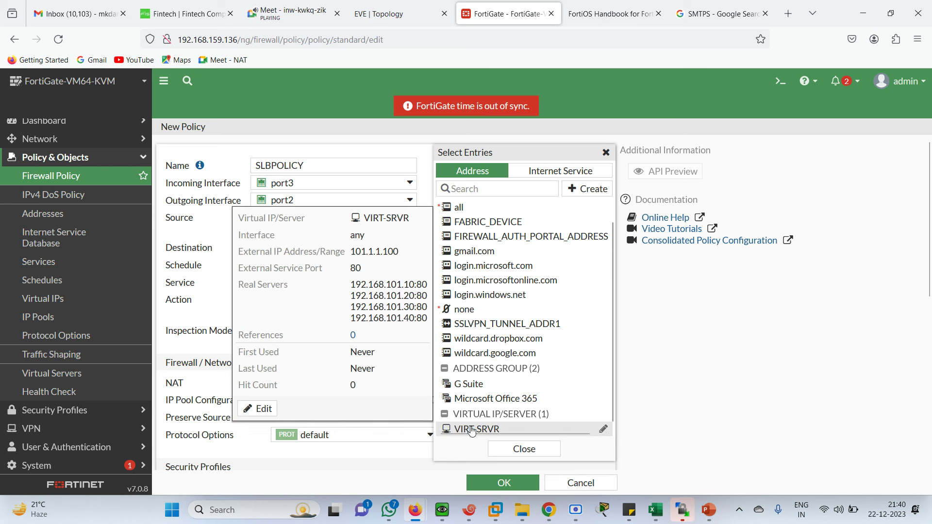
pyautogui.click(407, 455)
pyautogui.click(270, 331)
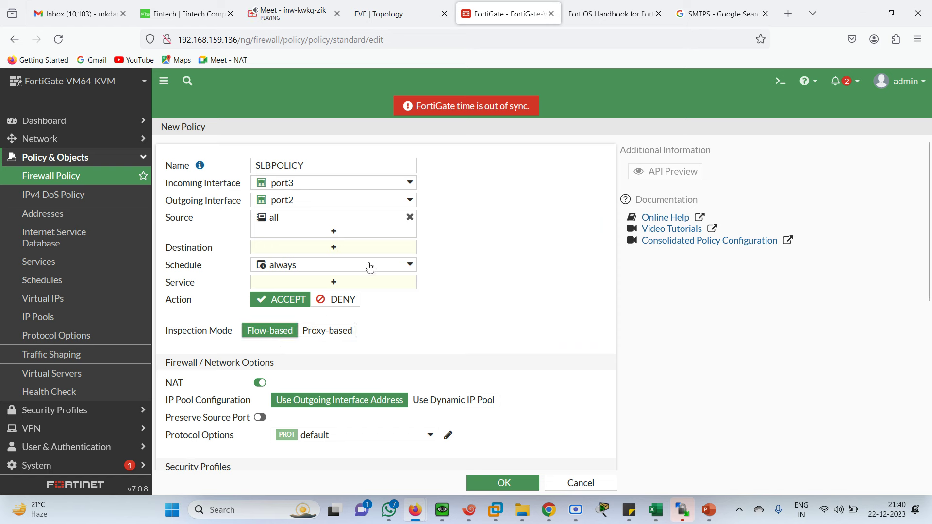
pyautogui.click(320, 249)
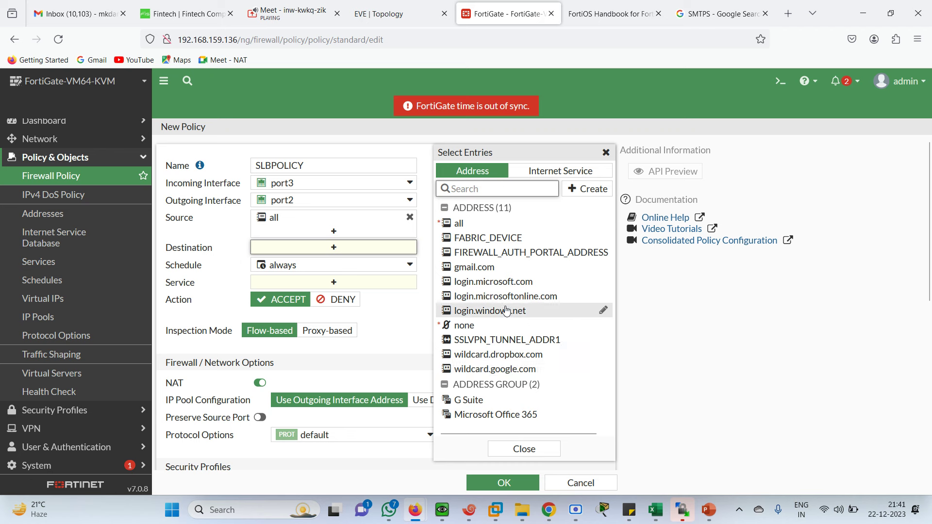
pyautogui.click(346, 311)
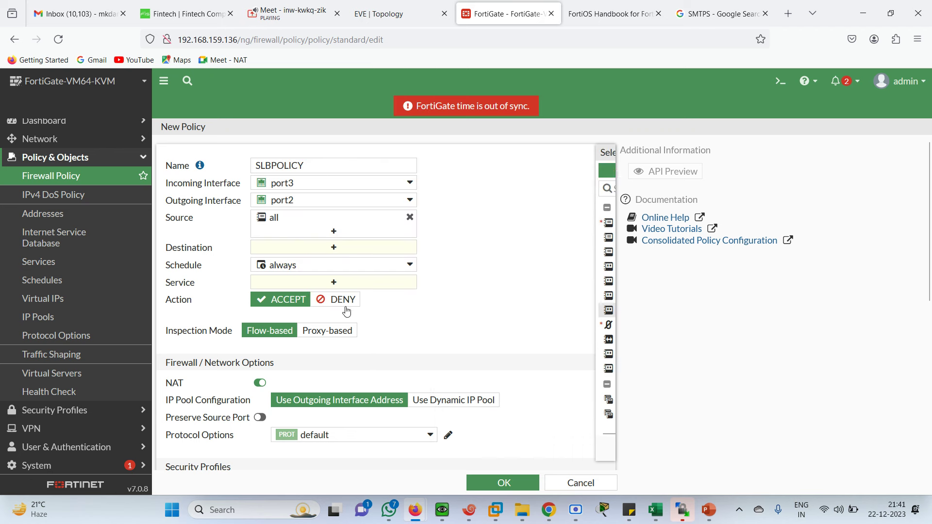
pyautogui.click(322, 332)
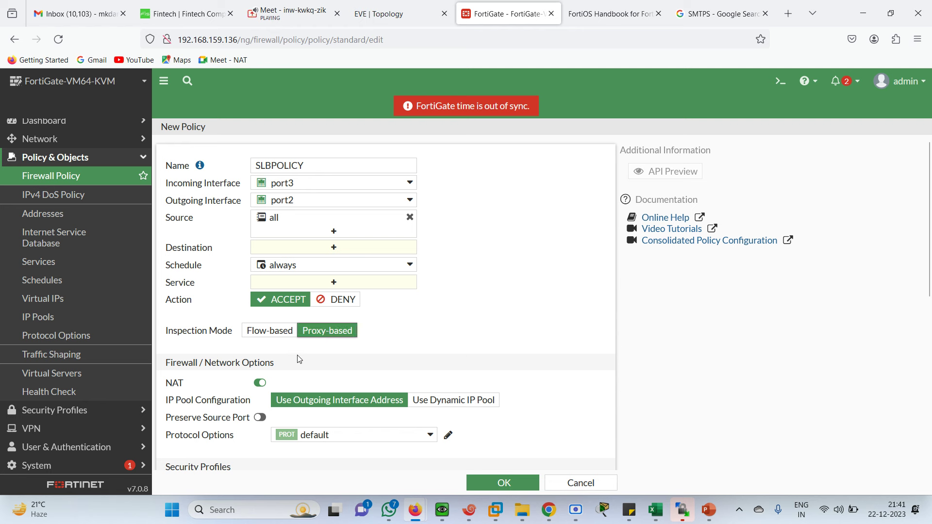
# Step: Set VIRT-SRVR as SLBPOLICY's destination
pyautogui.click(330, 251)
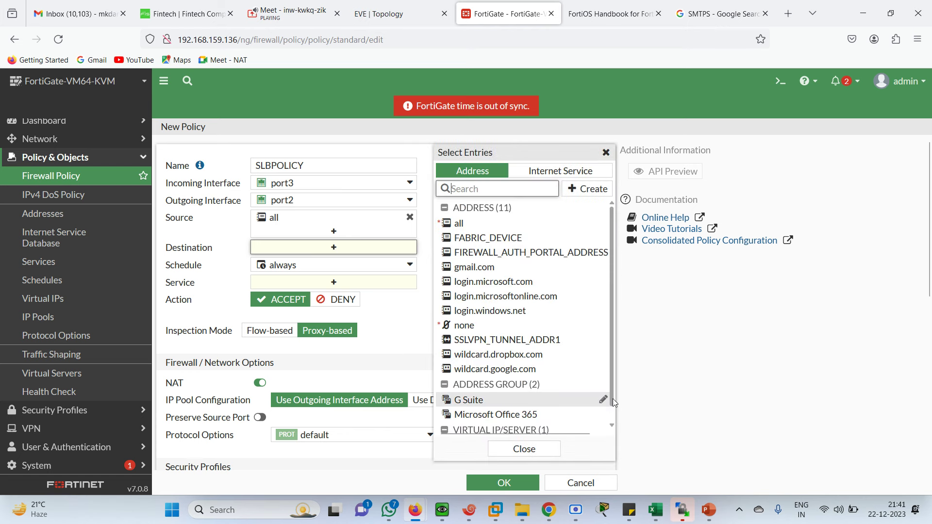
pyautogui.moveTo(613, 398); pyautogui.dragTo(613, 434)
pyautogui.click(478, 428)
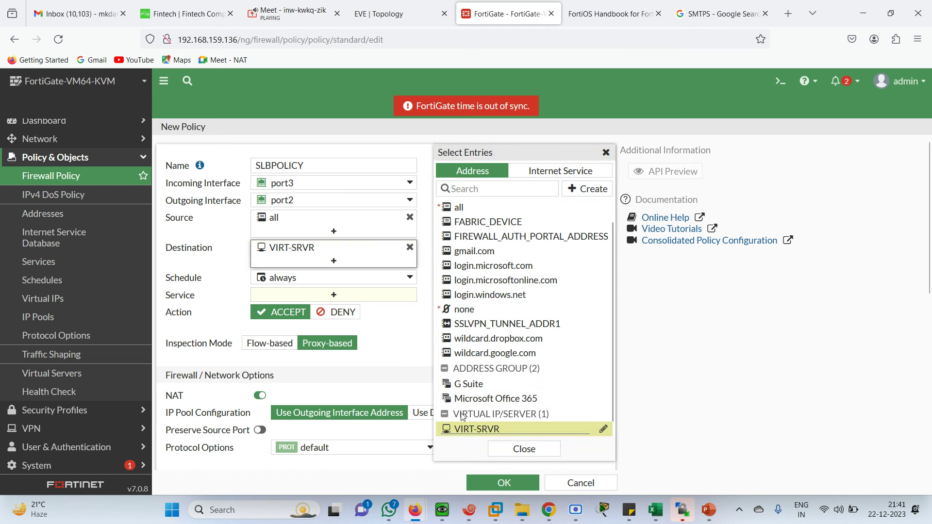
pyautogui.click(339, 296)
pyautogui.click(333, 296)
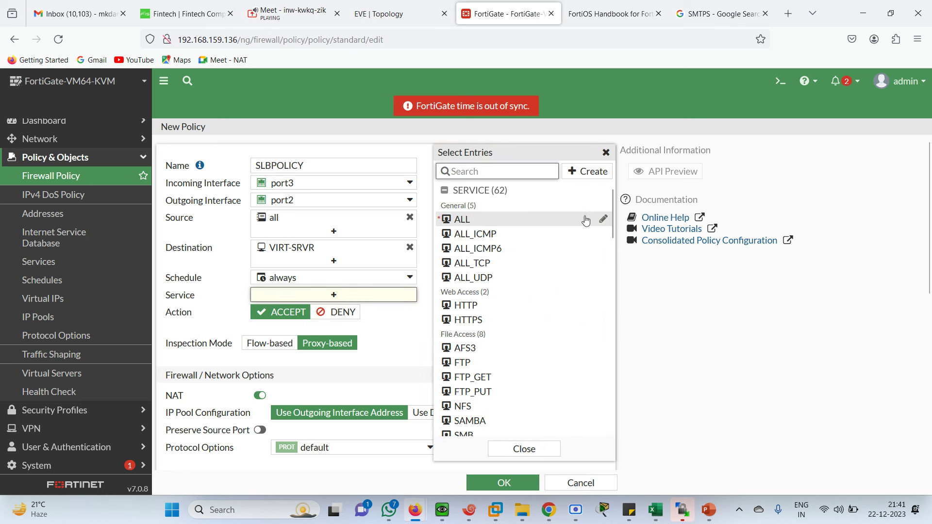
# Step: Add HTTP, ALL_ICMP and PING as SLBPOLICY's services
pyautogui.moveTo(609, 222); pyautogui.dragTo(615, 194)
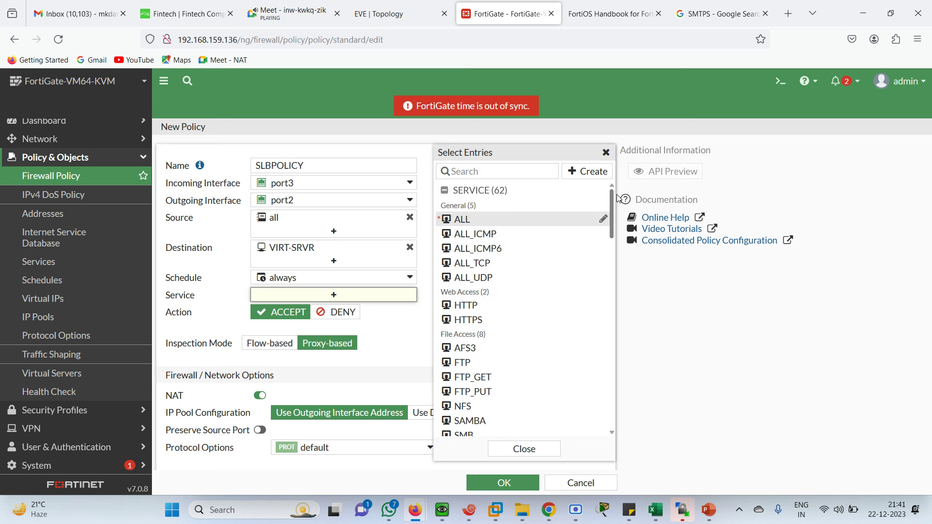
pyautogui.click(496, 169)
pyautogui.write('HTT')
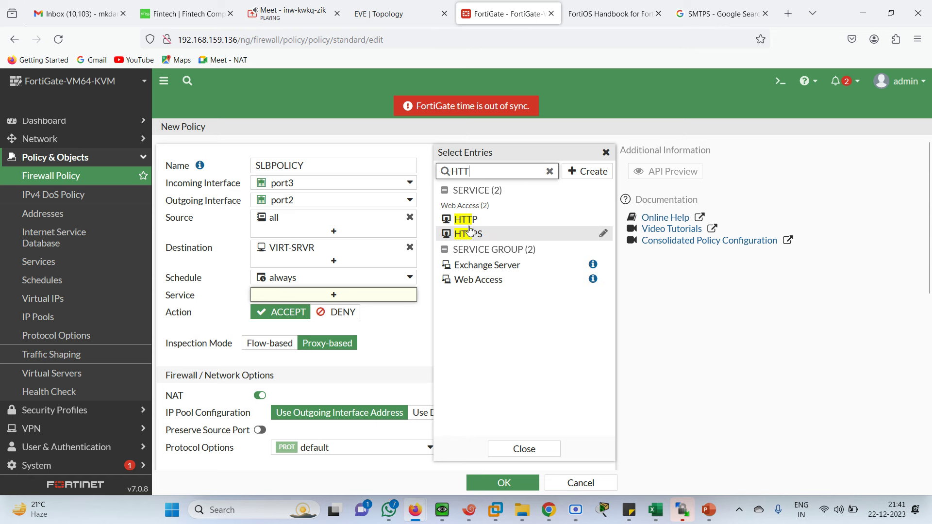
pyautogui.click(465, 219)
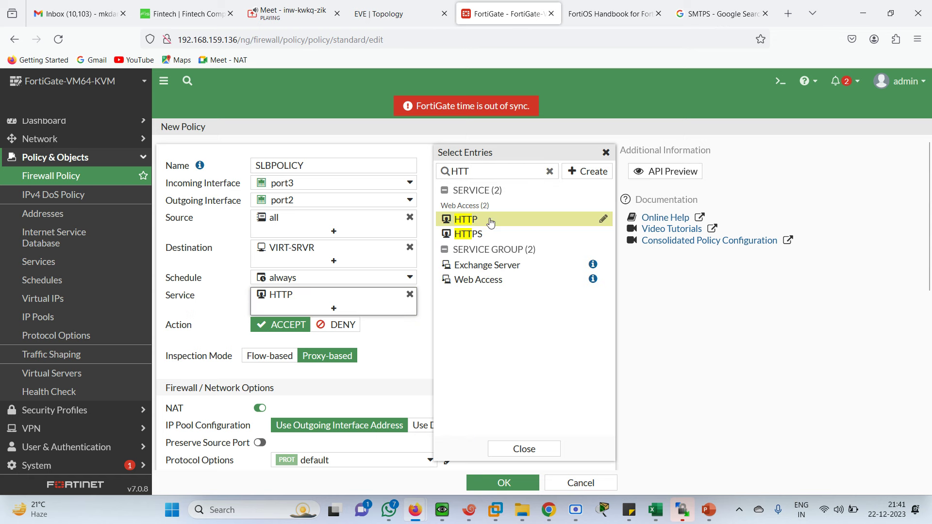
pyautogui.click(549, 173)
pyautogui.write('ICP')
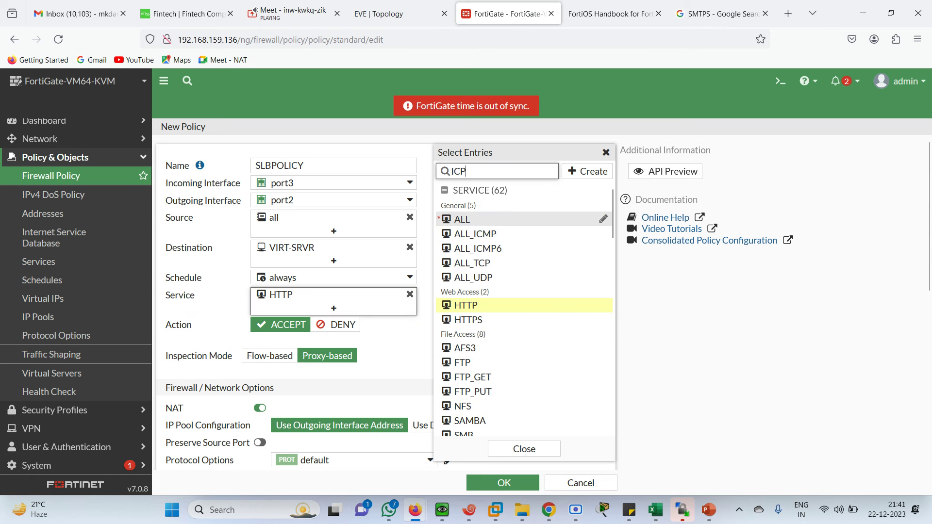
pyautogui.press('BackSpace')
pyautogui.write('M')
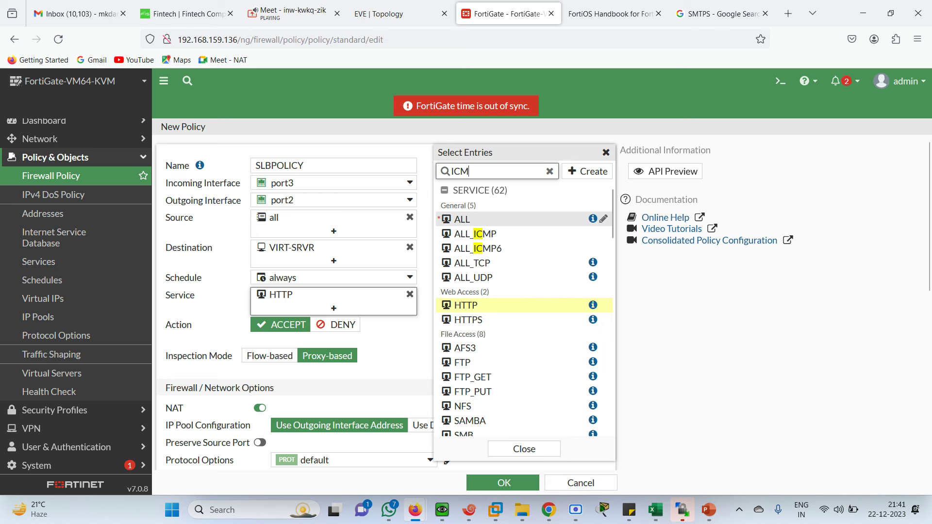
pyautogui.click(478, 220)
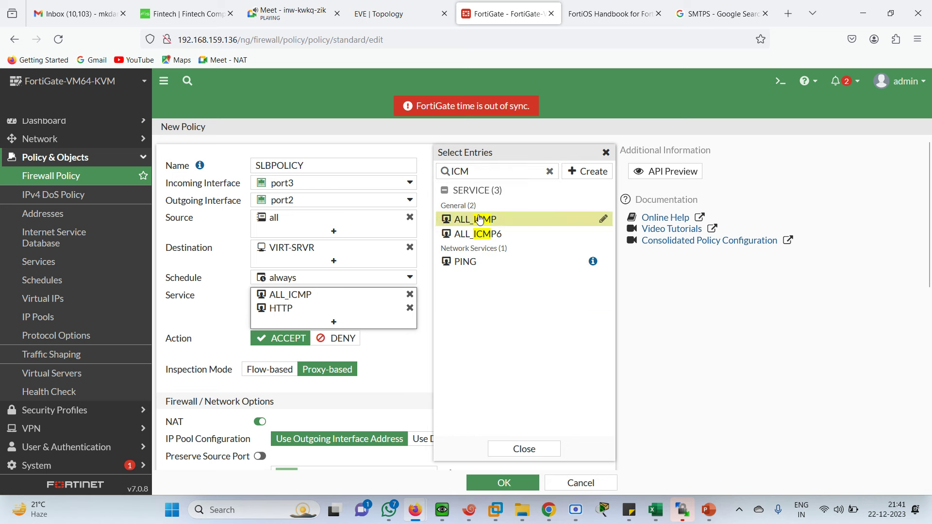
pyautogui.click(464, 265)
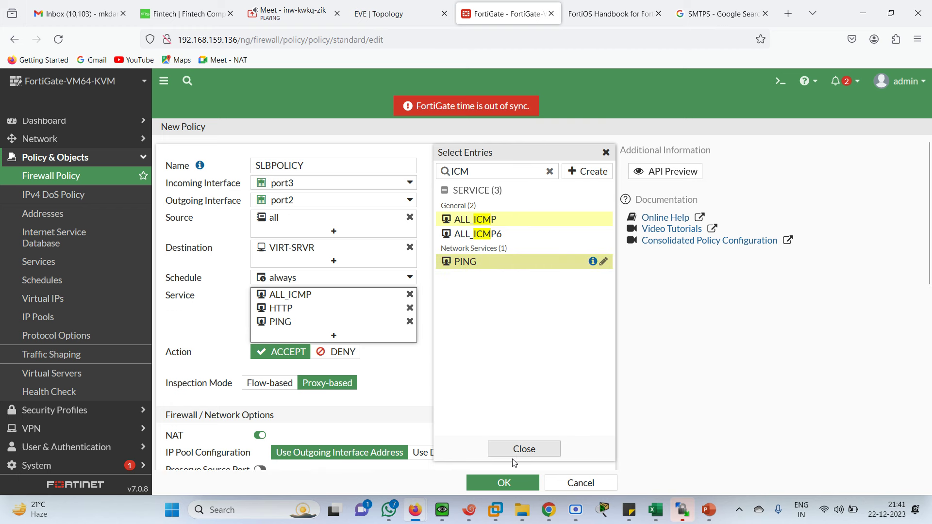
pyautogui.click(417, 398)
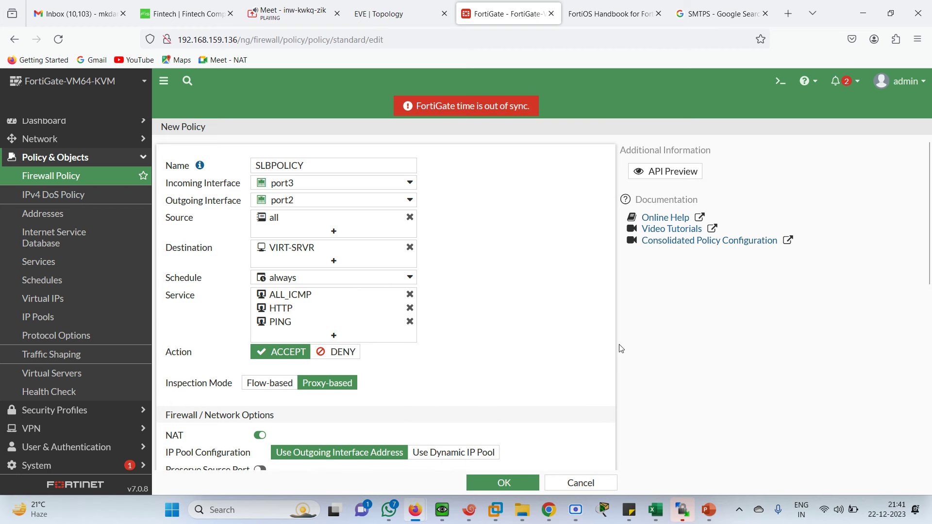
# Step: Save SLBPOLICY and bring up the Win client console in the EVE topology
pyautogui.scroll(-4, 931, 225)
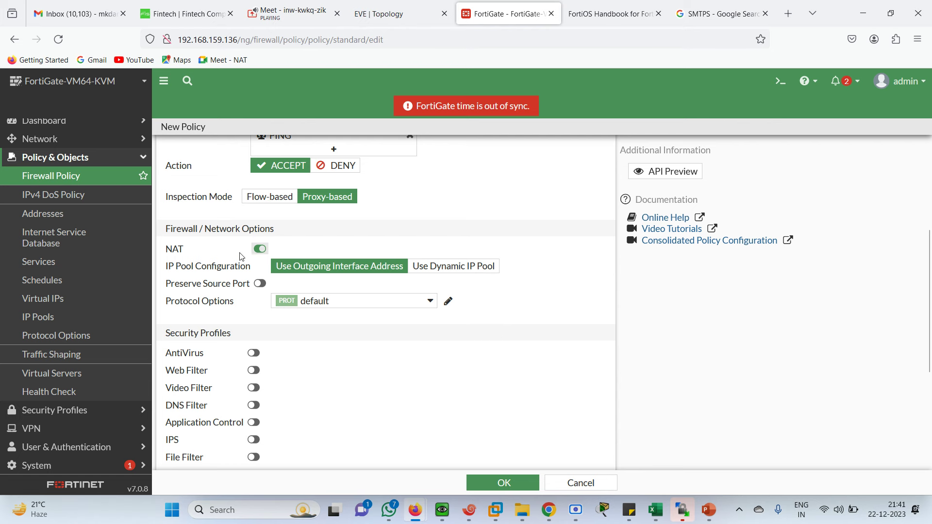
pyautogui.click(500, 484)
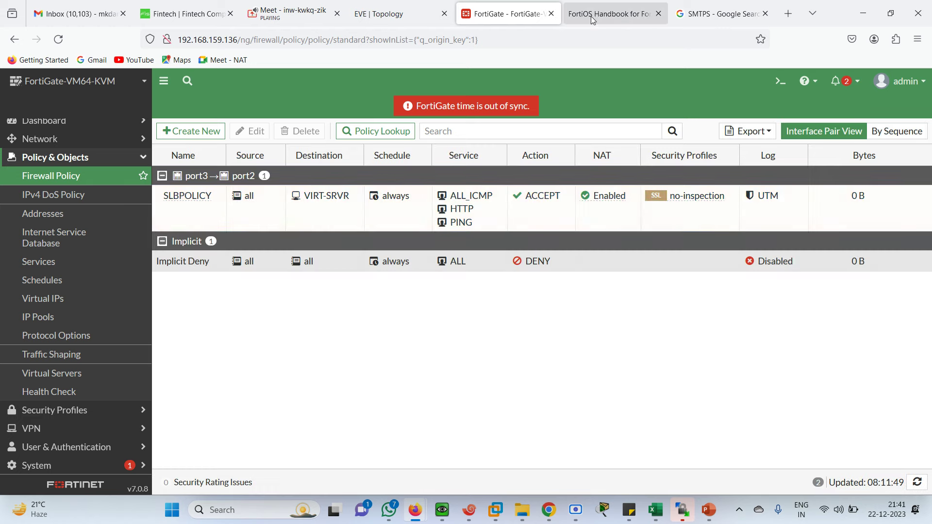
pyautogui.click(407, 20)
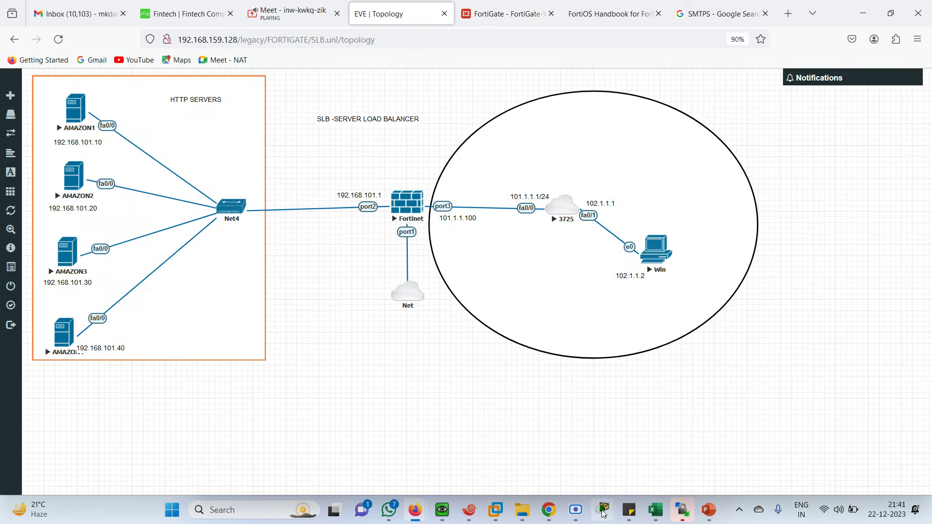
pyautogui.click(442, 510)
# Step: Stop the Win client's running ping and tidy its console window
pyautogui.moveTo(438, 266); pyautogui.dragTo(697, 188)
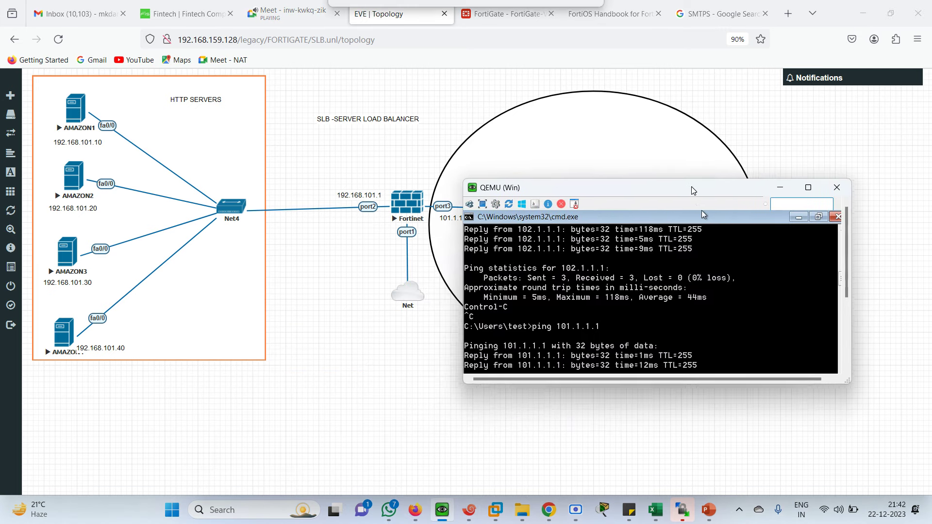
pyautogui.hotkey('ctrl', 'c')
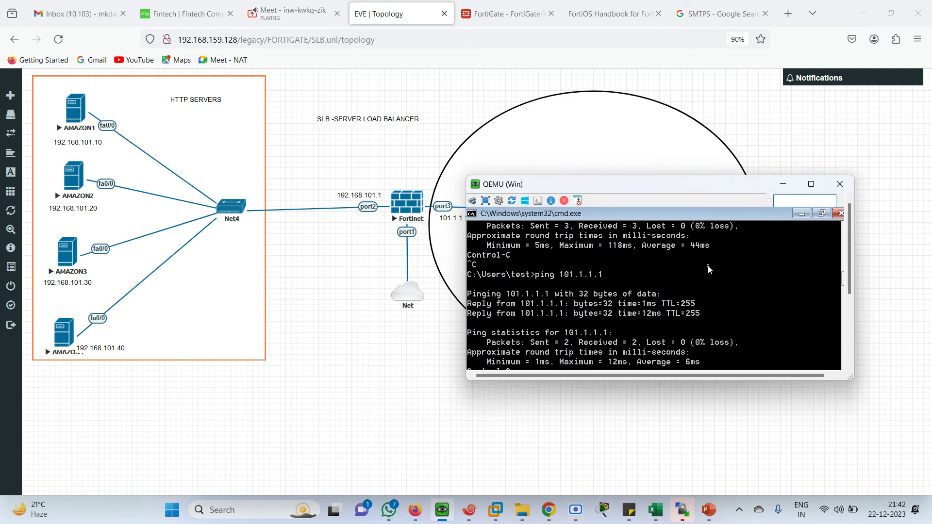
pyautogui.click(801, 214)
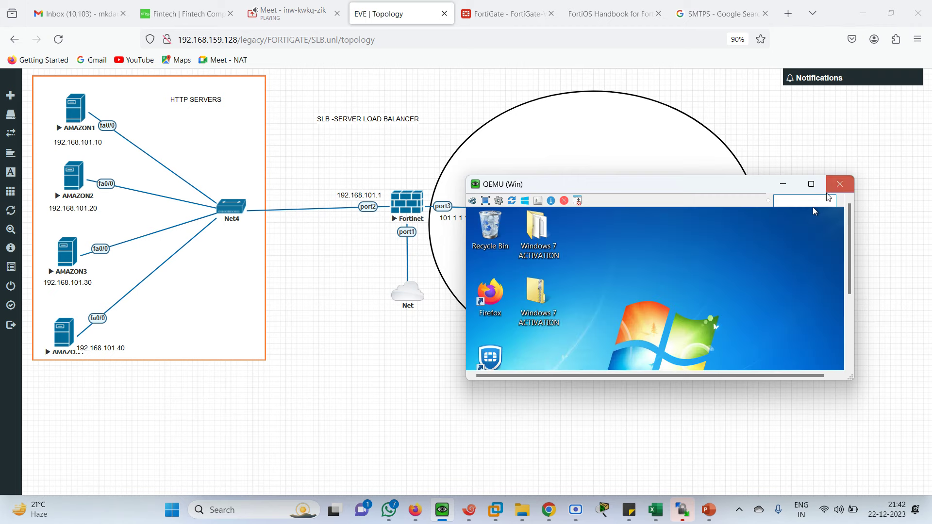
pyautogui.click(811, 184)
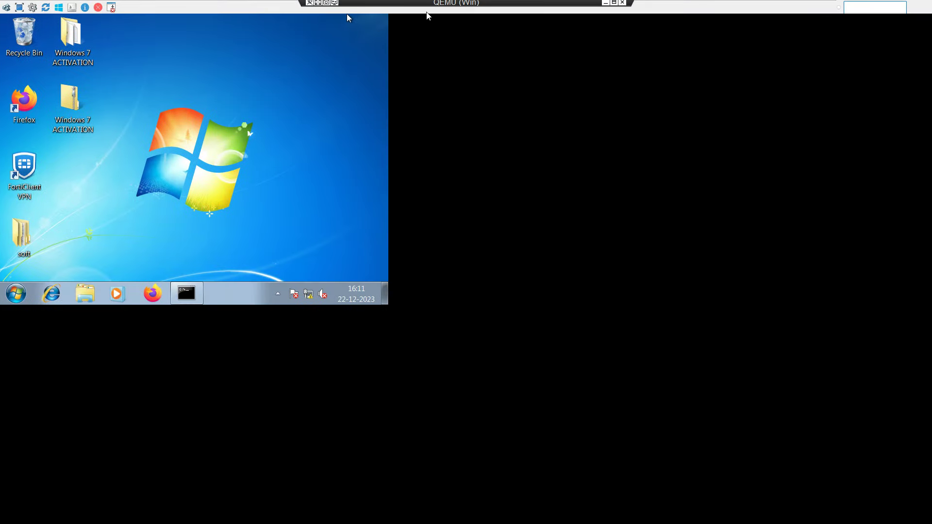
pyautogui.click(614, 4)
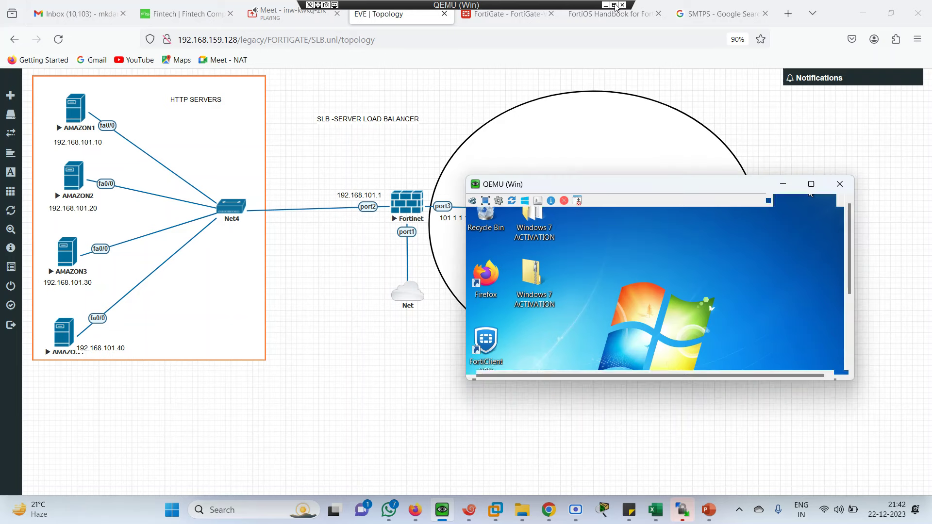
# Step: Set the Win client's screen resolution to 1280 × 1024, applying and keeping the change
pyautogui.rightClick(663, 266)
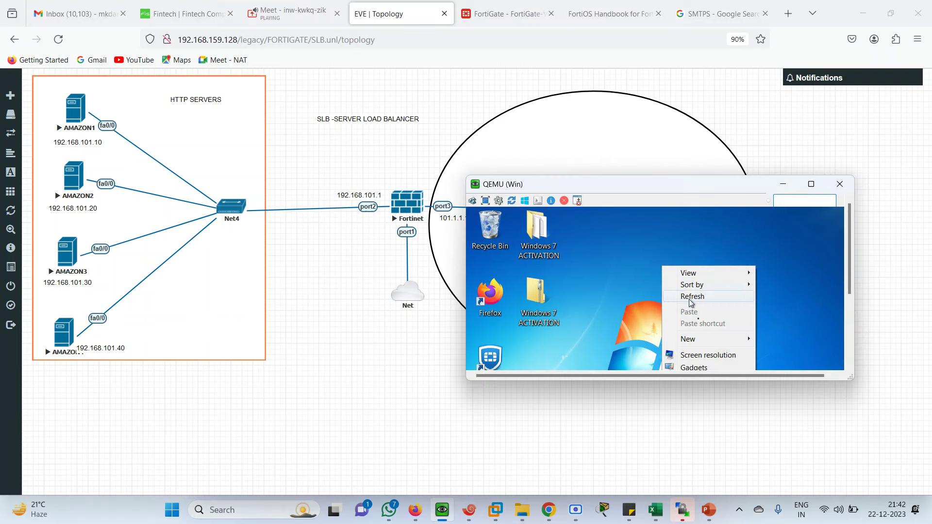
pyautogui.click(707, 356)
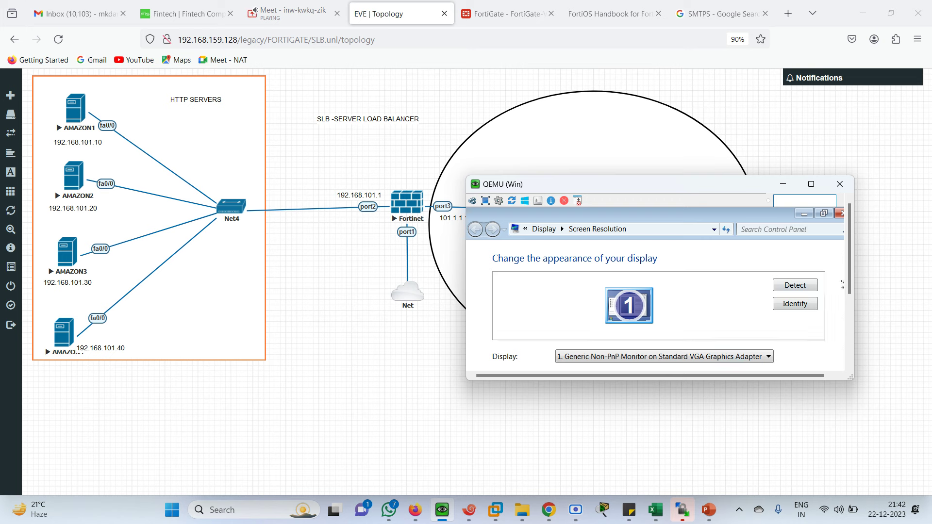
pyautogui.moveTo(848, 286); pyautogui.dragTo(851, 330)
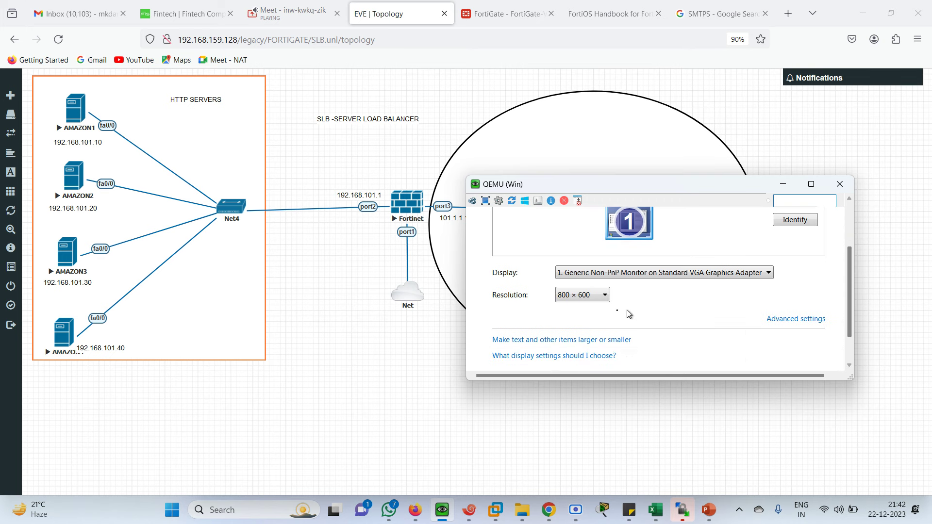
pyautogui.click(600, 299)
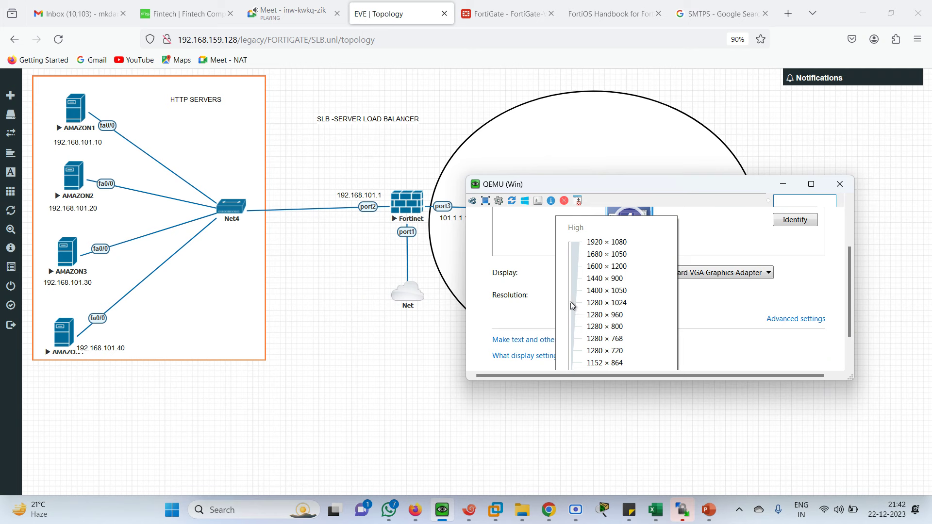
pyautogui.click(730, 319)
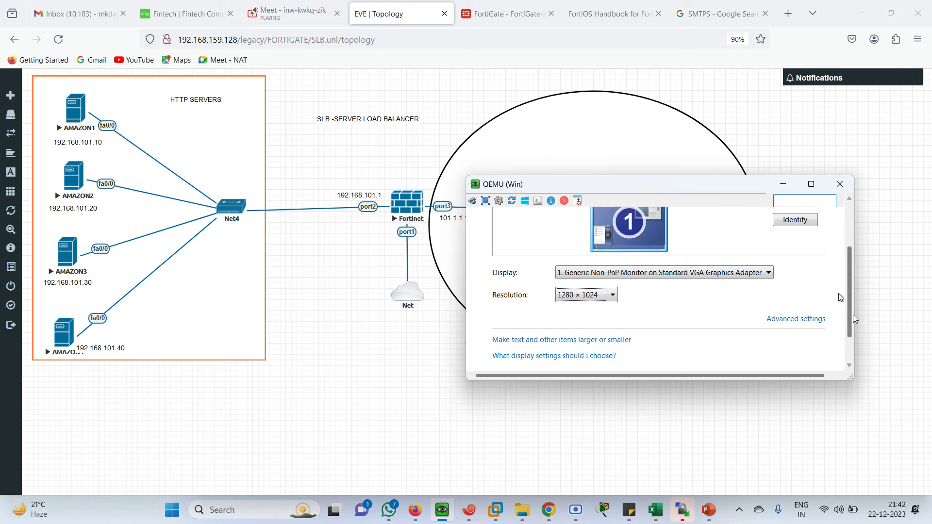
pyautogui.moveTo(852, 314); pyautogui.dragTo(851, 335)
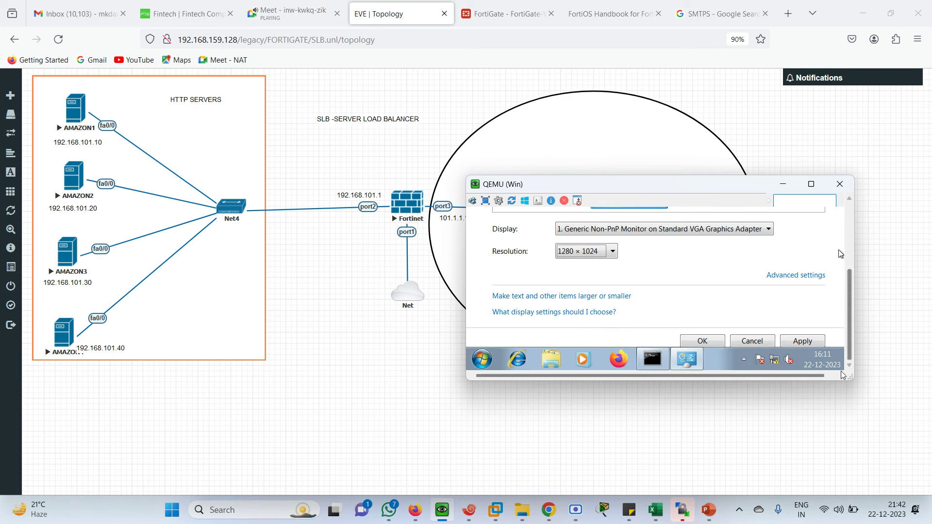
pyautogui.click(802, 342)
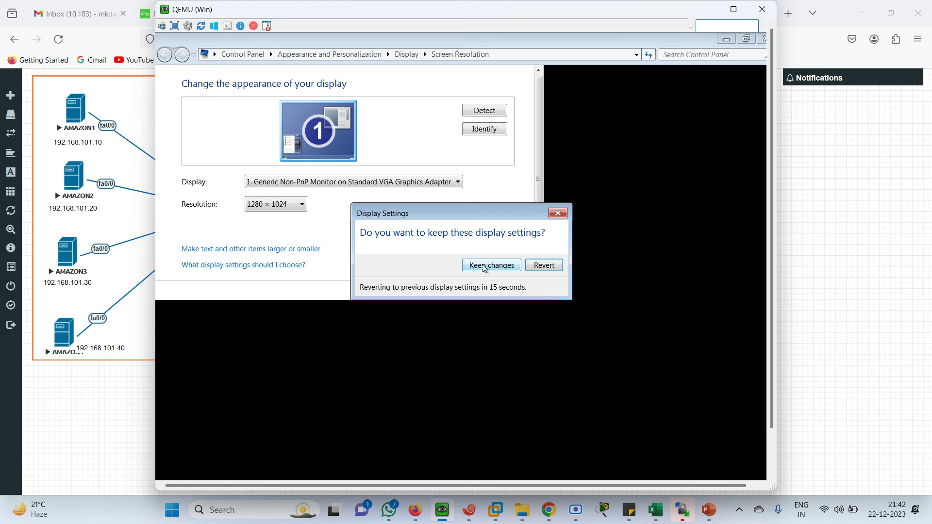
pyautogui.click(486, 267)
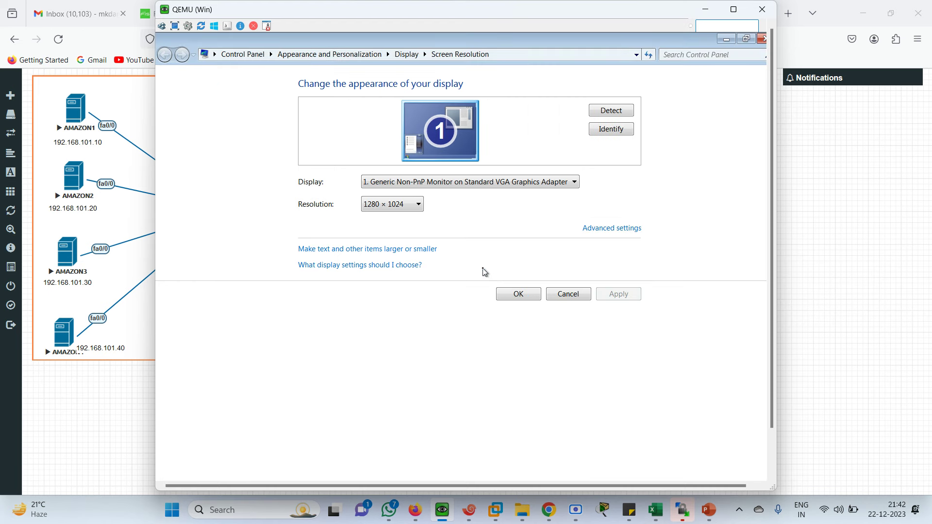
pyautogui.click(511, 297)
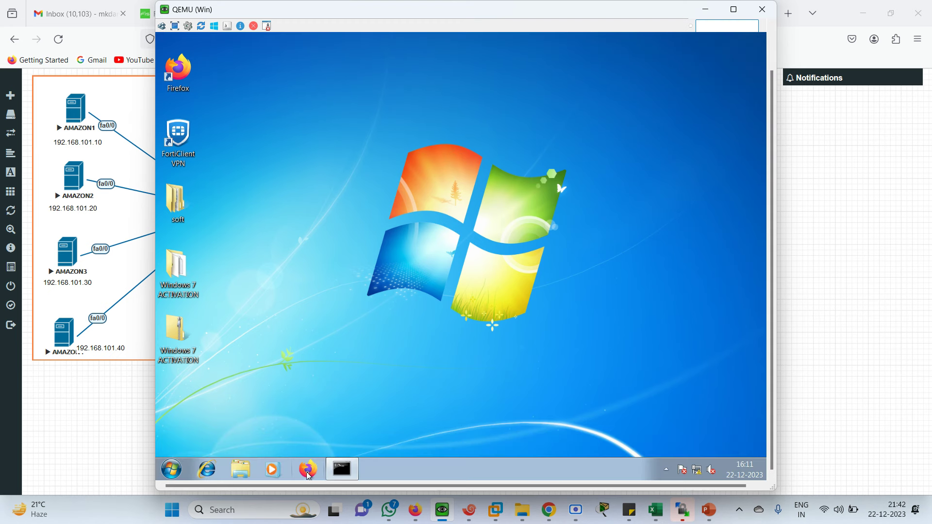
# Step: Shrink the Win client window beside the topology and launch Firefox from its taskbar
pyautogui.click(307, 474)
pyautogui.moveTo(548, 4); pyautogui.dragTo(553, 121)
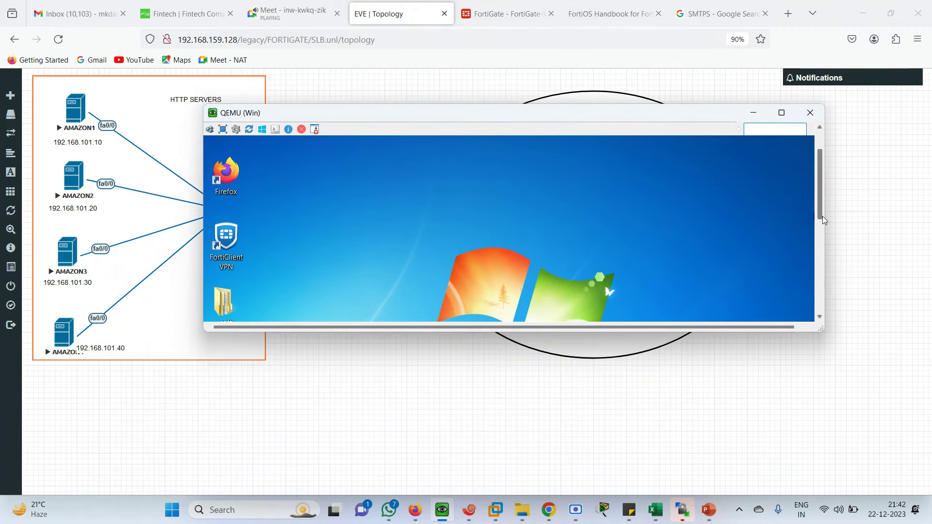
pyautogui.moveTo(820, 219); pyautogui.dragTo(818, 494)
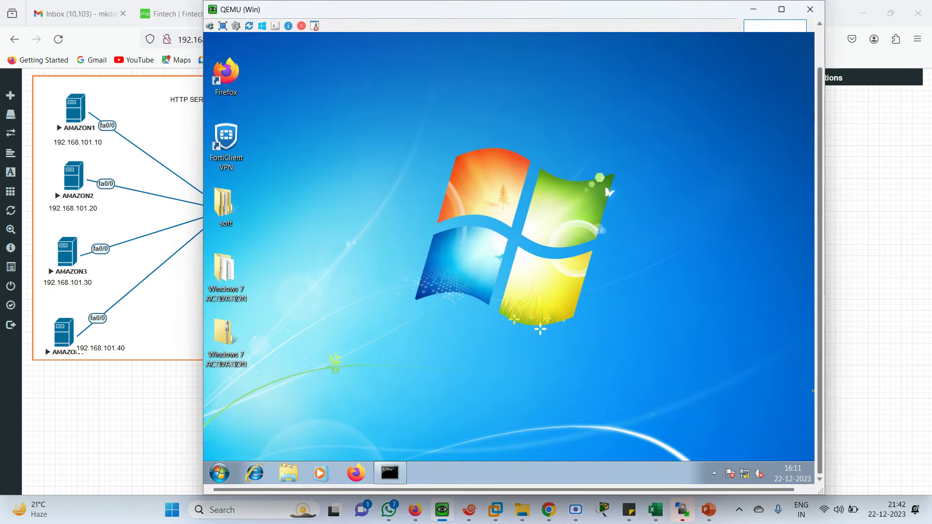
pyautogui.click(357, 478)
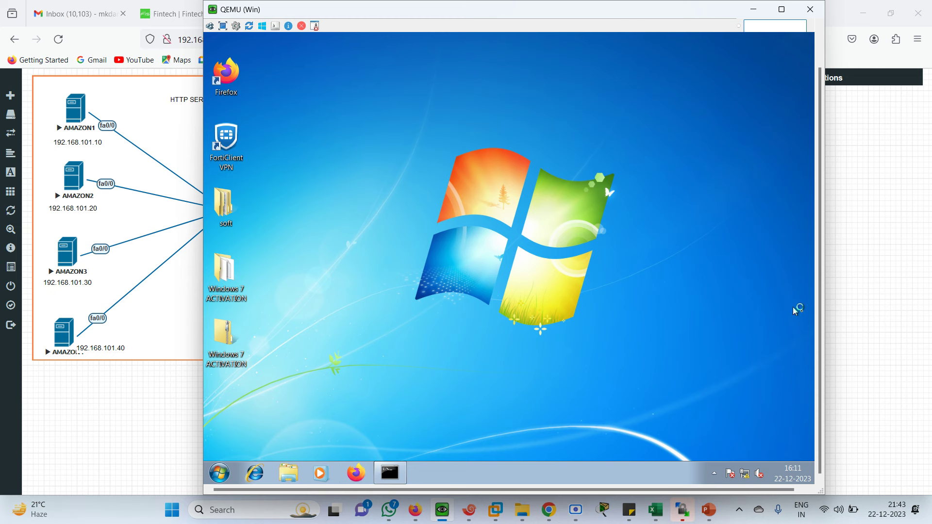
pyautogui.scroll(2, 824, 239)
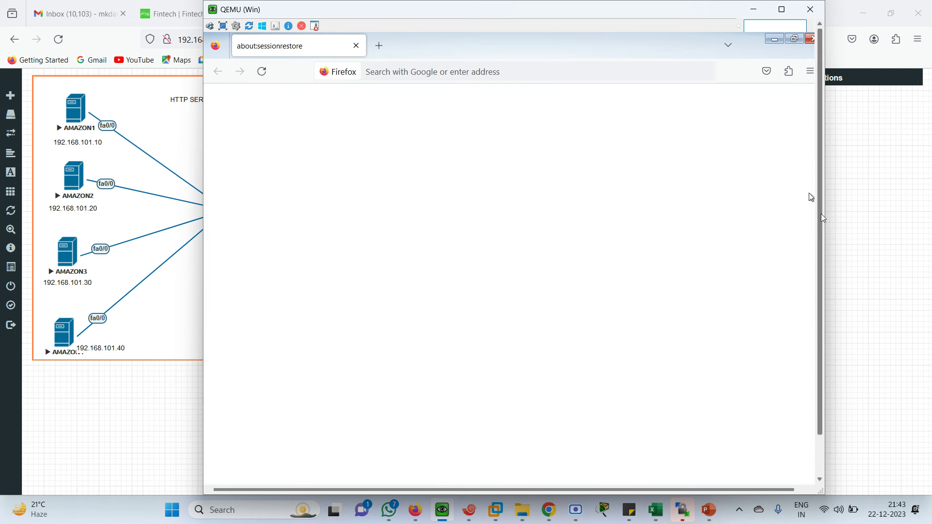
pyautogui.moveTo(819, 220); pyautogui.dragTo(801, 237)
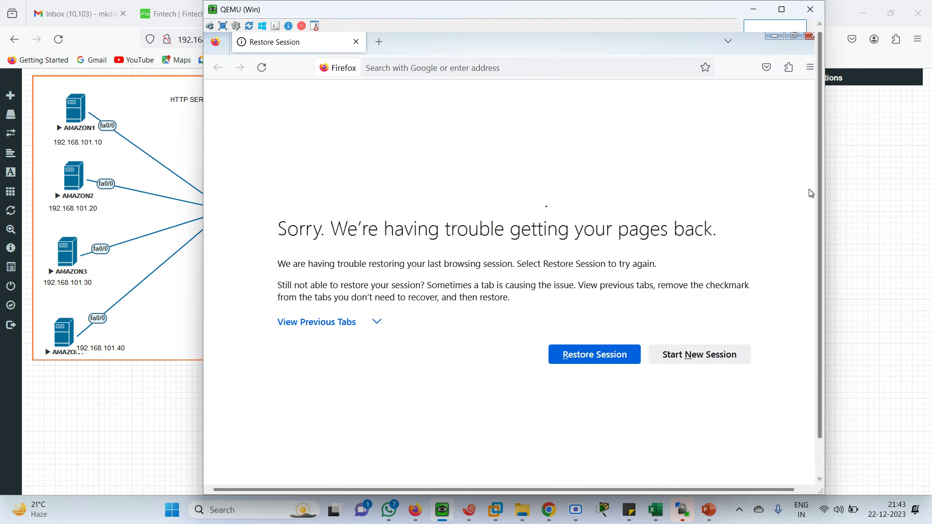
pyautogui.click(414, 72)
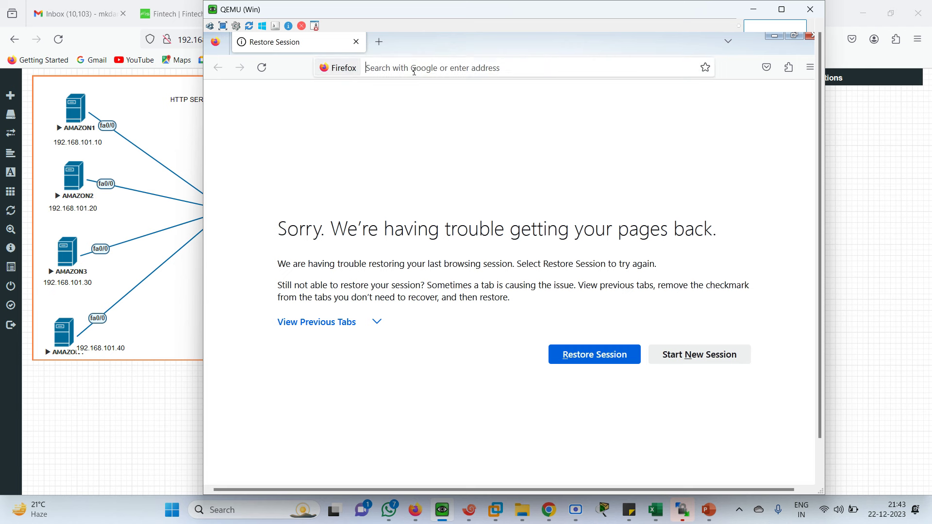
pyautogui.click(414, 71)
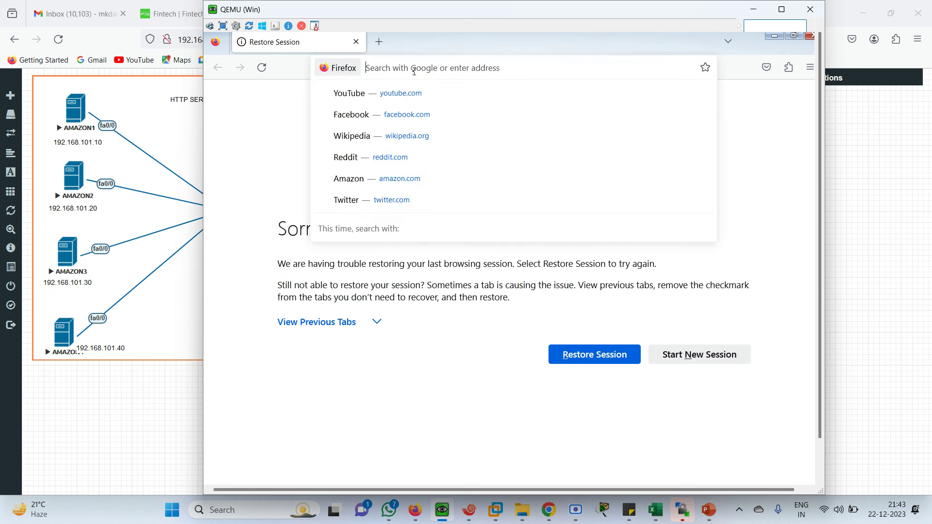
pyautogui.write('HTTP')
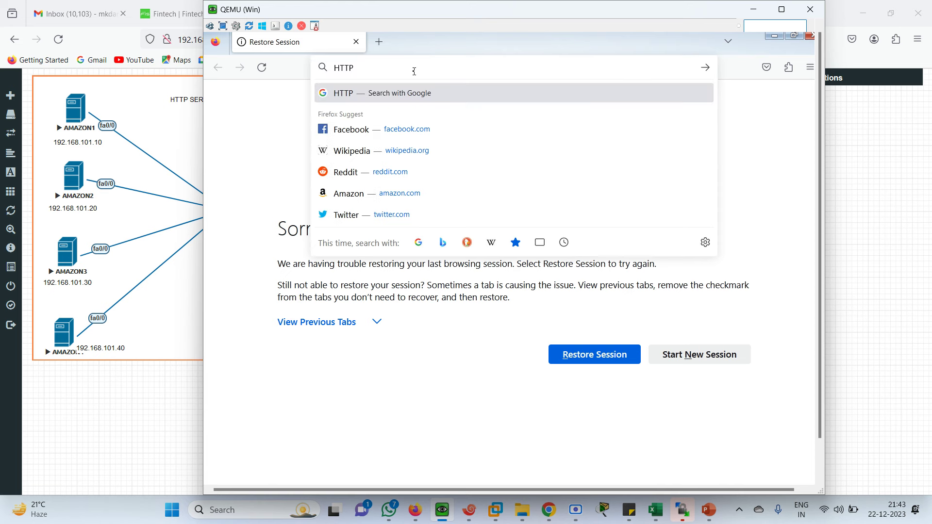
pyautogui.write('://')
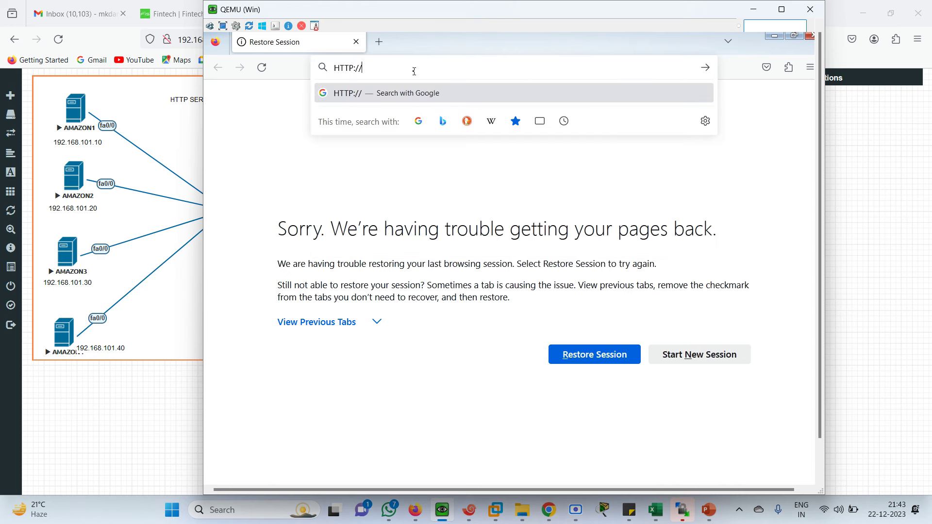
pyautogui.write('101.1.1.1')
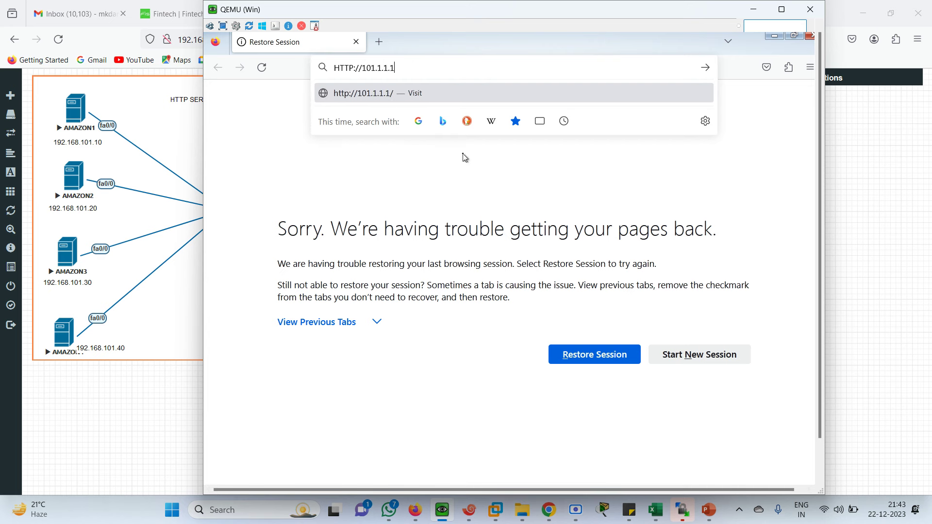
pyautogui.write('00')
pyautogui.press('Return')
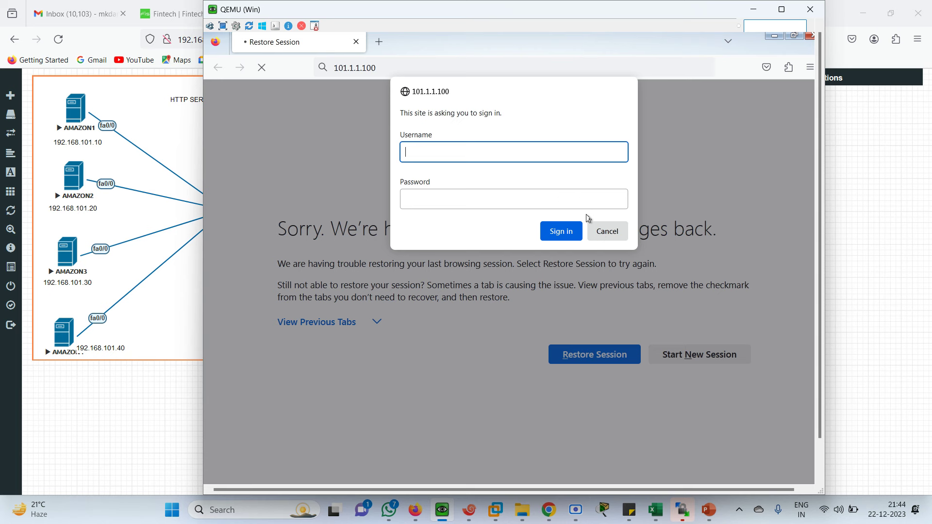
pyautogui.click(608, 233)
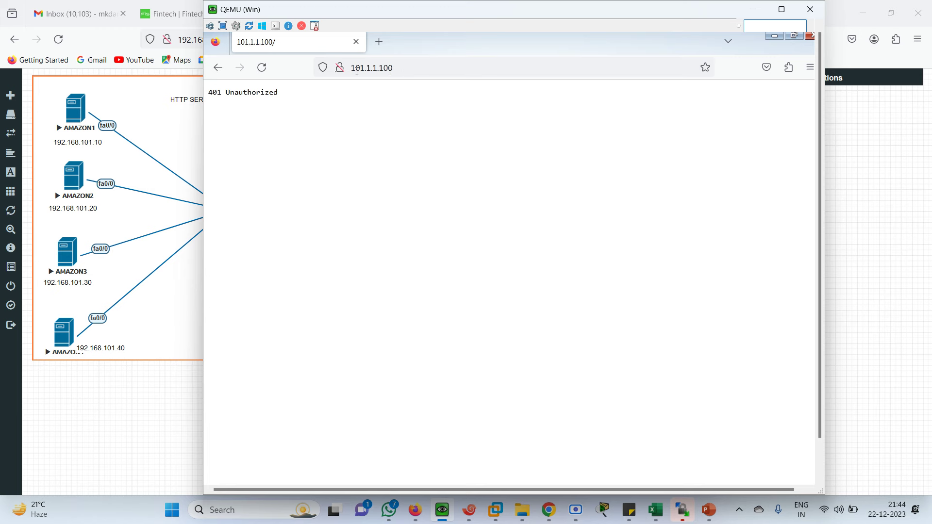
pyautogui.click(202, 129)
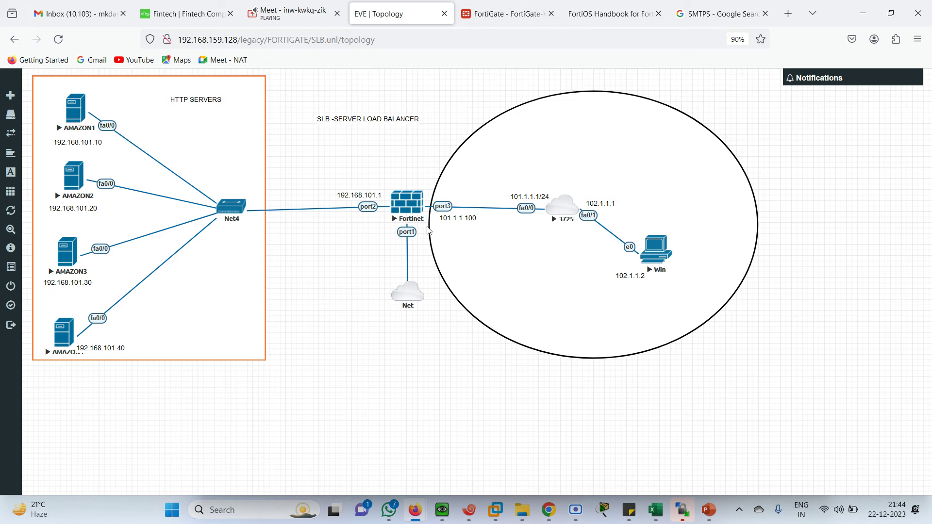
# Step: In FortiGate's User Definition list, start creating a new Local User
pyautogui.click(487, 13)
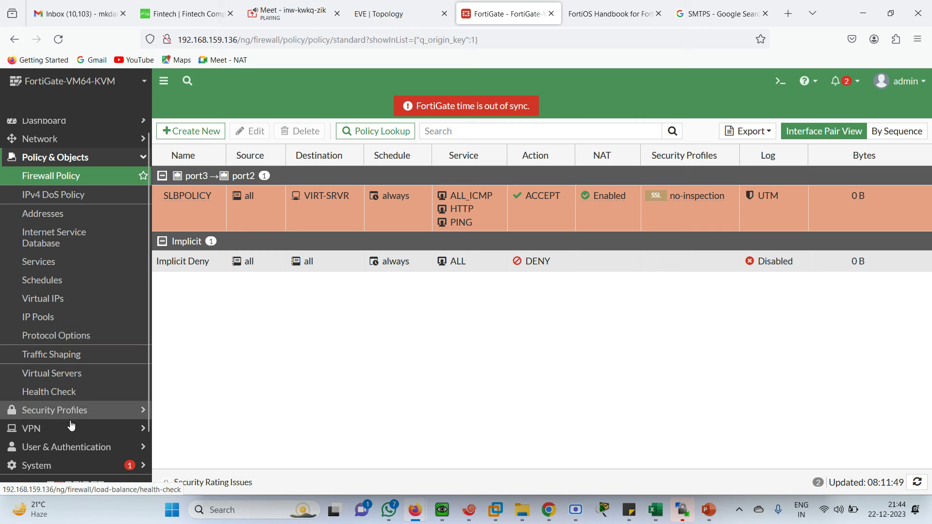
pyautogui.click(83, 451)
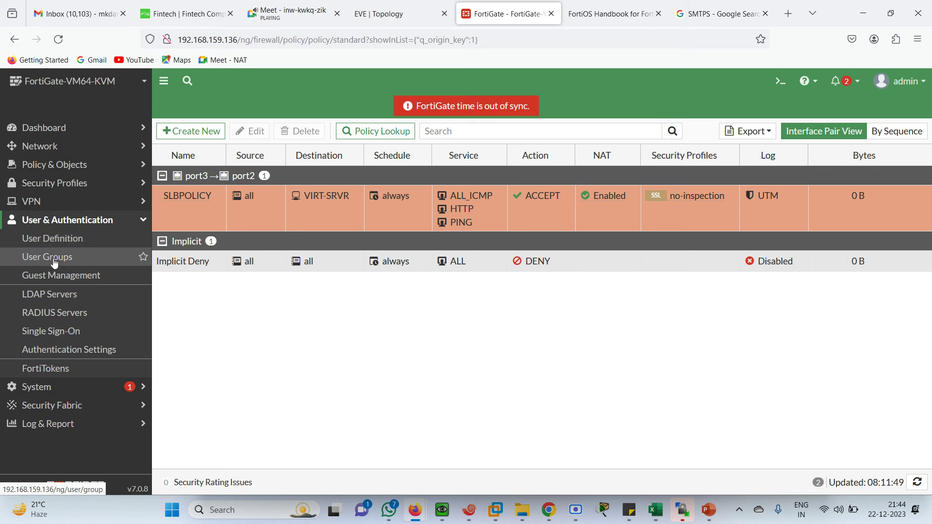
pyautogui.click(49, 238)
pyautogui.click(183, 129)
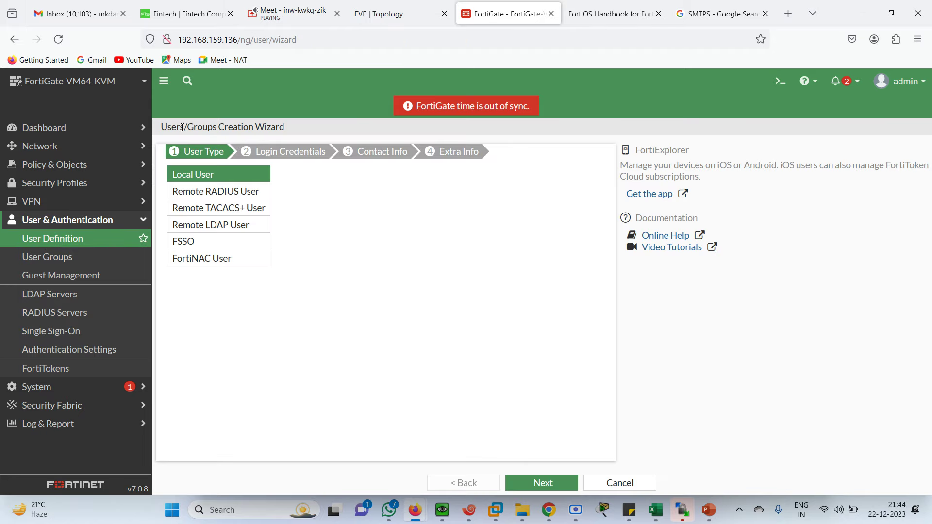
pyautogui.click(561, 483)
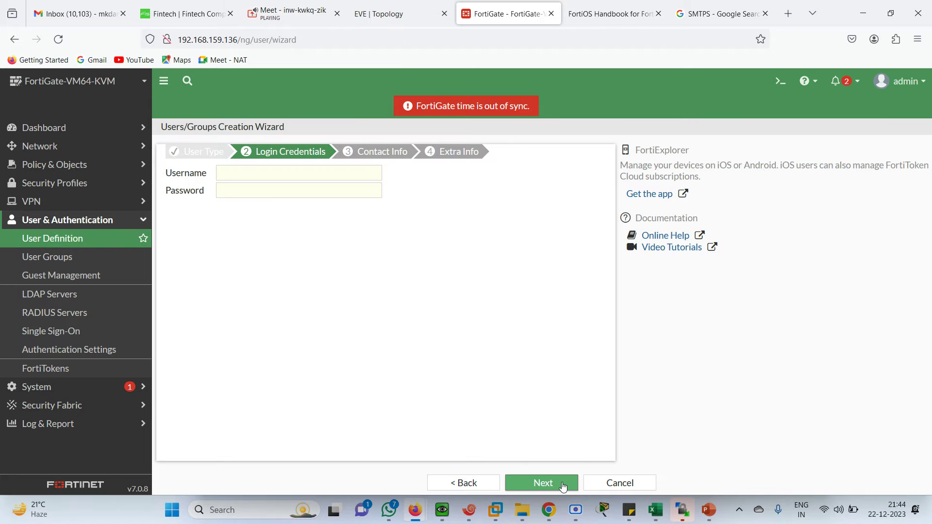
# Step: Create the enabled local user 'test' with a password and submit it
pyautogui.click(267, 173)
pyautogui.write('T')
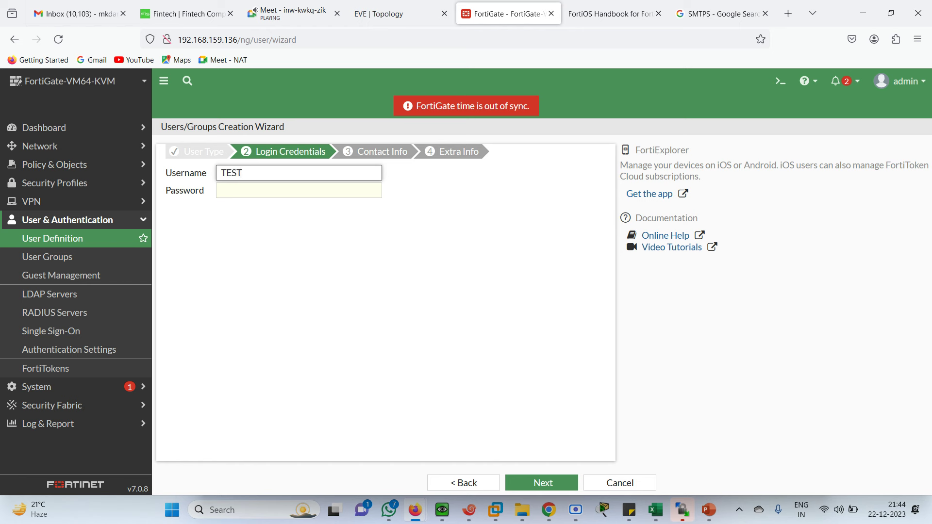
pyautogui.write('EST')
pyautogui.press('BackSpace')
pyautogui.press('BackSpace')
pyautogui.press('BackSpace')
pyautogui.press('BackSpace')
pyautogui.write('tes')
pyautogui.click(299, 190)
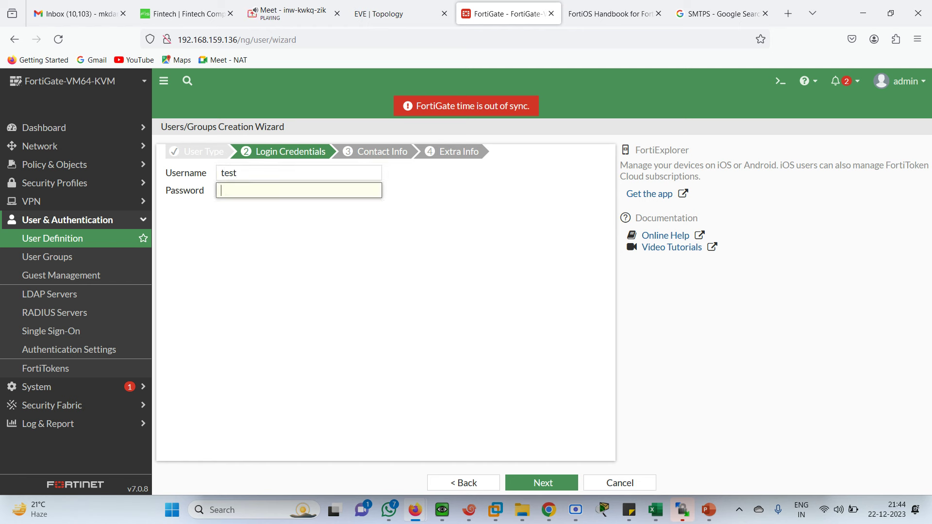
pyautogui.write('te')
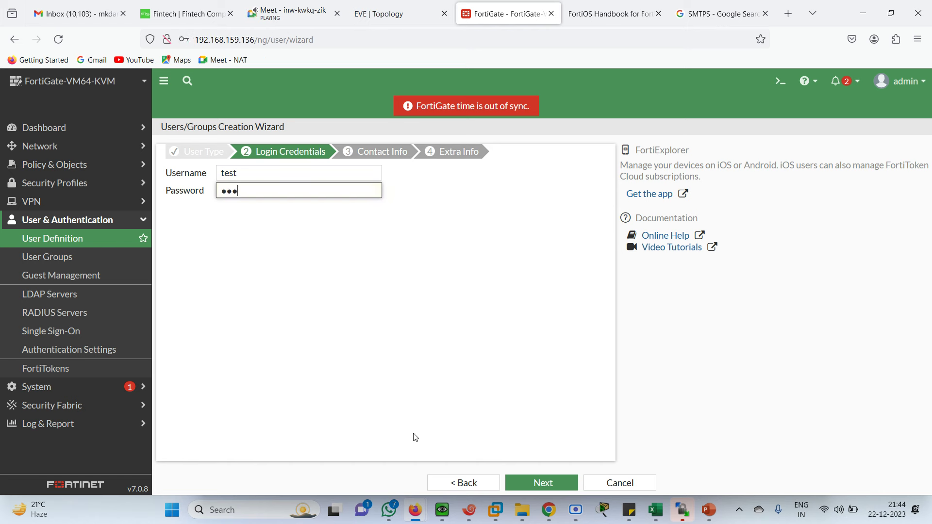
pyautogui.click(541, 483)
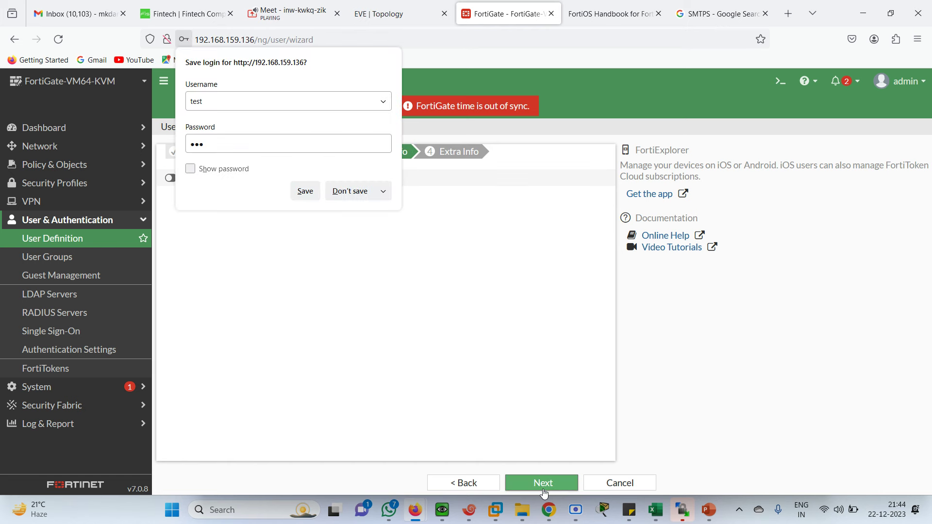
pyautogui.click(346, 196)
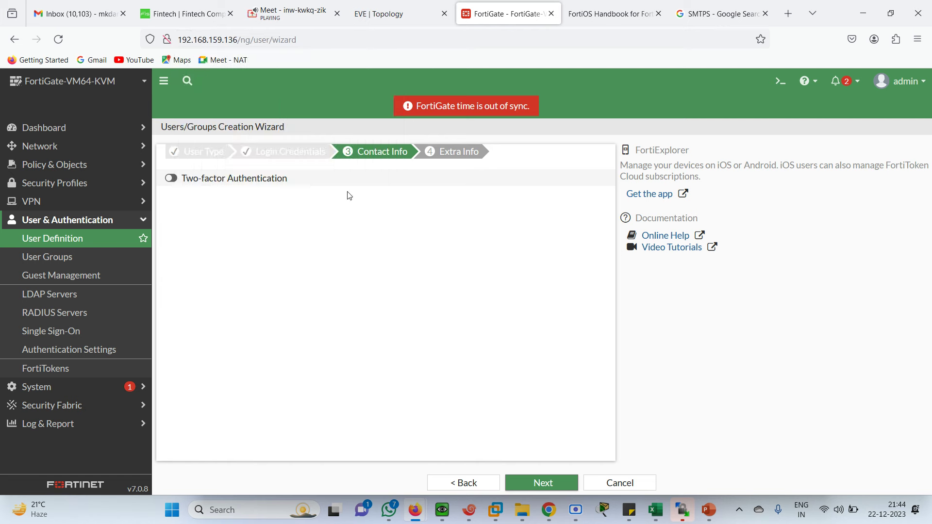
pyautogui.click(539, 483)
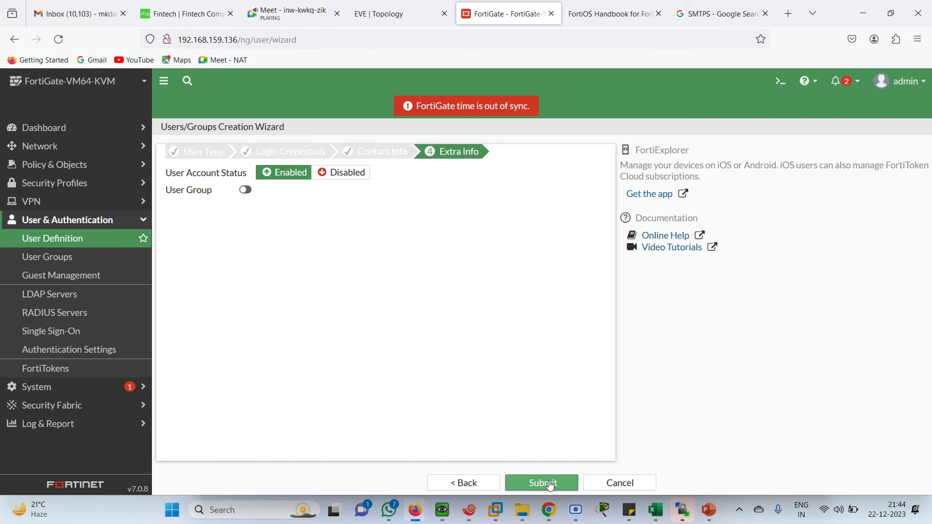
pyautogui.click(542, 487)
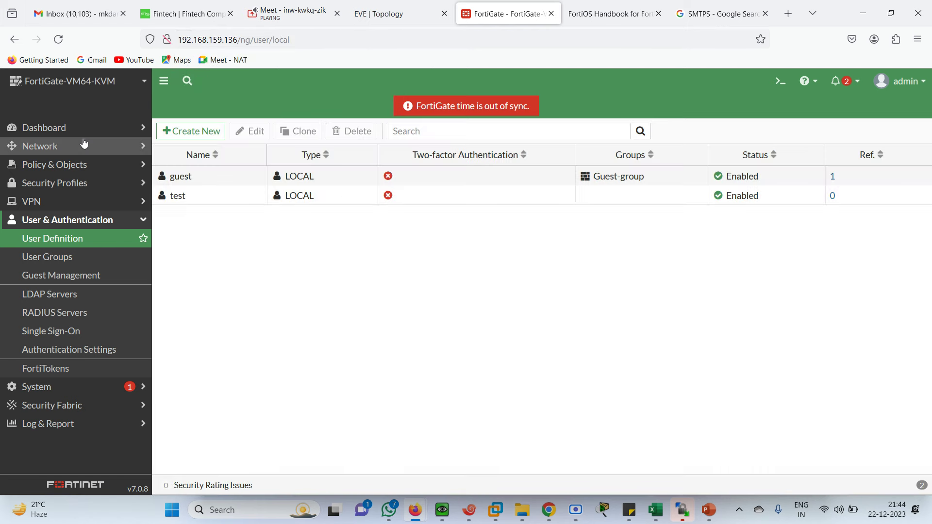
pyautogui.click(62, 170)
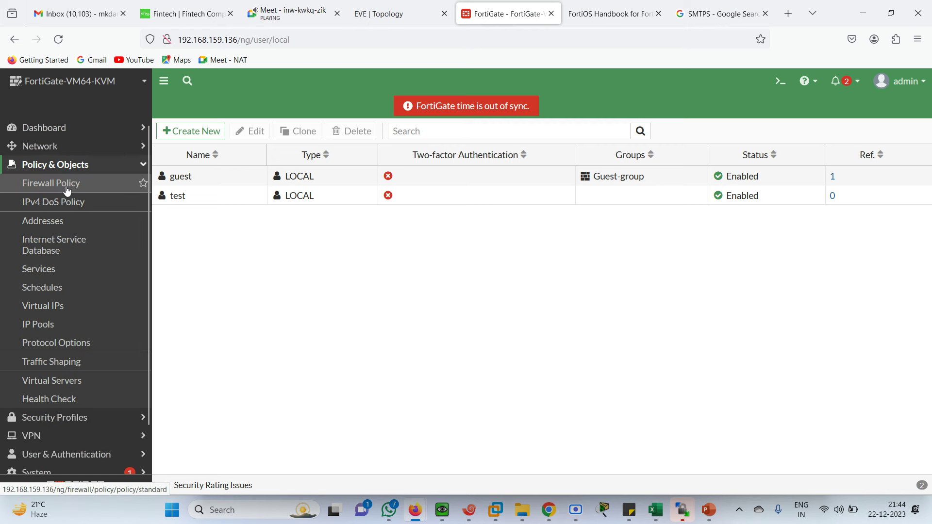
# Step: Add user test to SLBPOLICY's source, save it, and bring the Win client browser forward
pyautogui.click(81, 187)
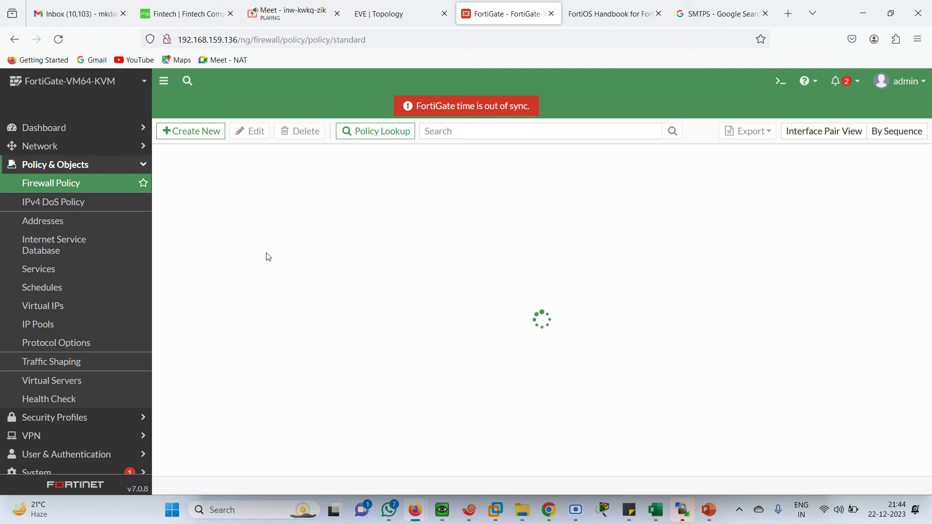
pyautogui.doubleClick(208, 203)
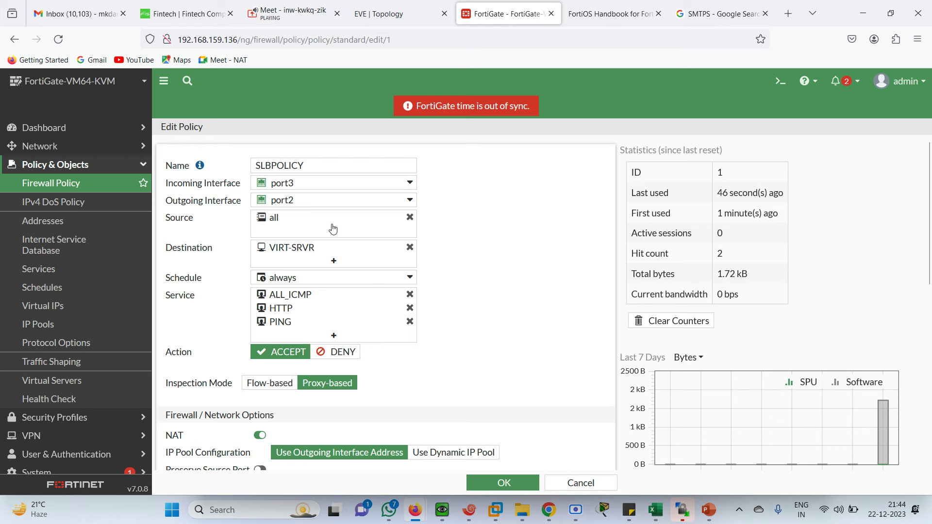
pyautogui.click(335, 232)
pyautogui.click(508, 171)
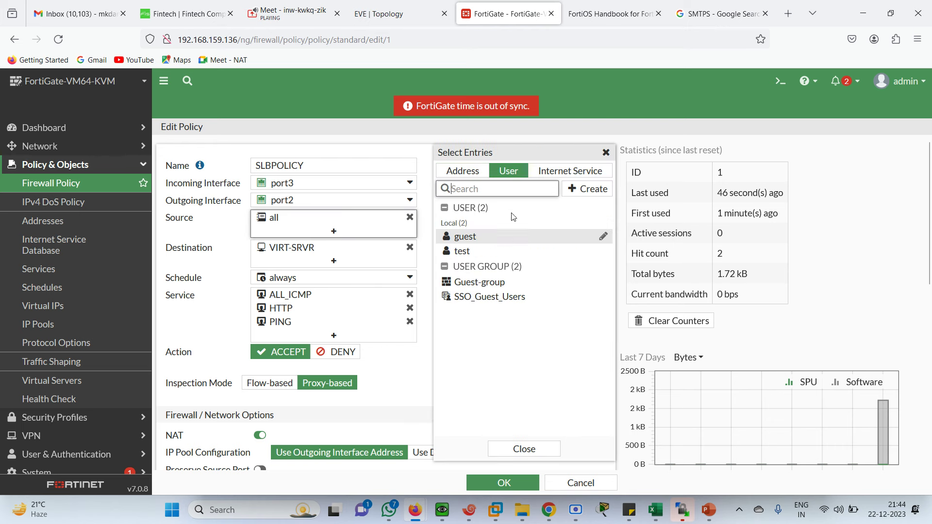
pyautogui.click(472, 252)
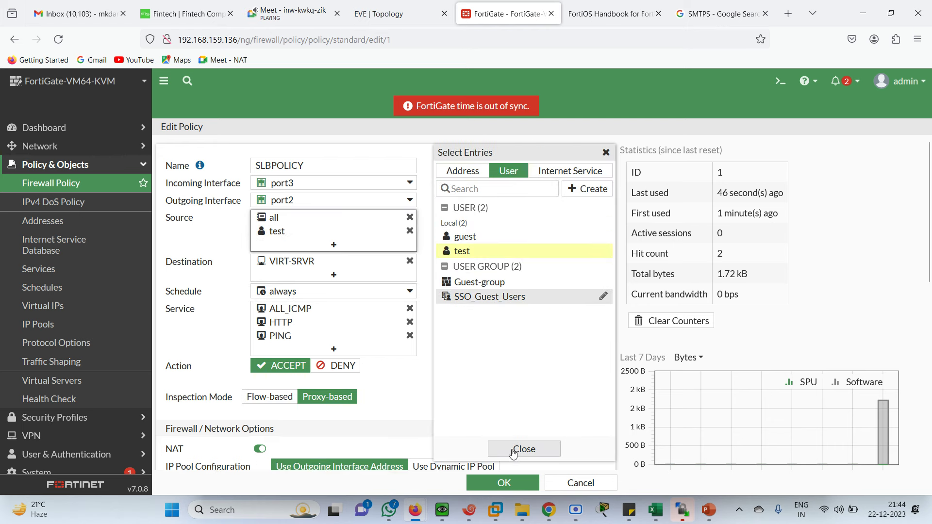
pyautogui.click(497, 483)
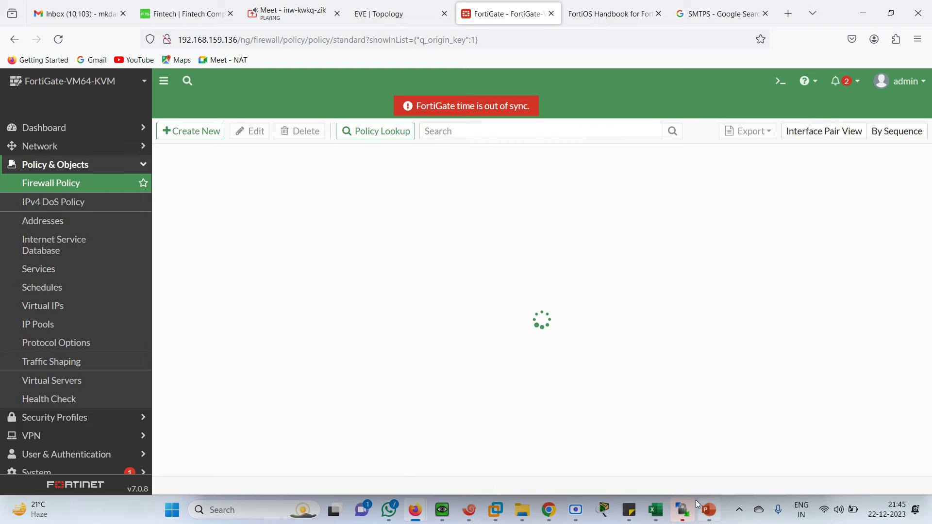
pyautogui.click(442, 515)
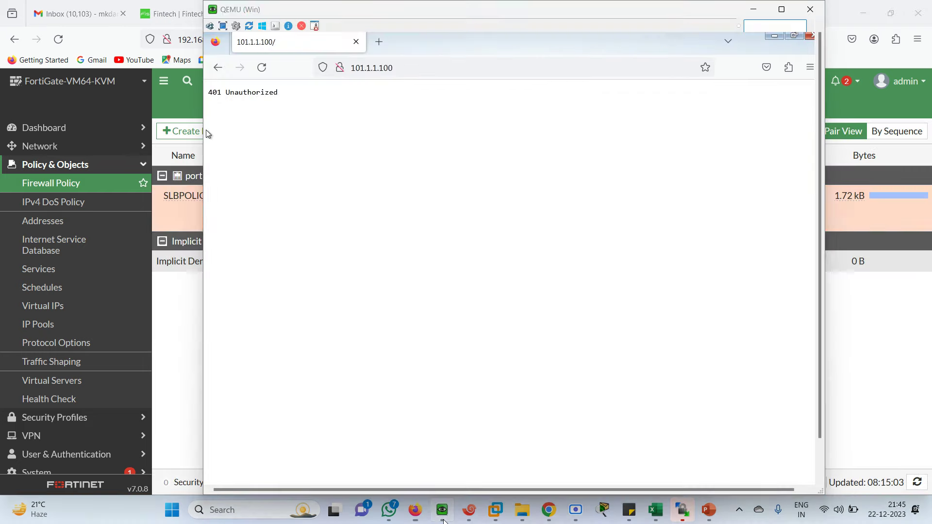
# Step: Reload 101.1.1.100 and log in as test, entering the password, on FortiGate's Authentication Required page
pyautogui.click(400, 68)
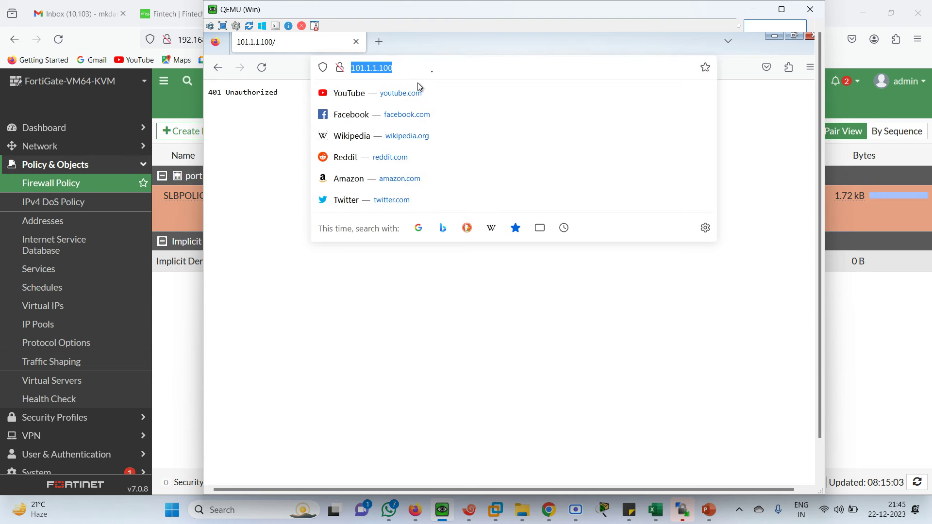
pyautogui.press('Return')
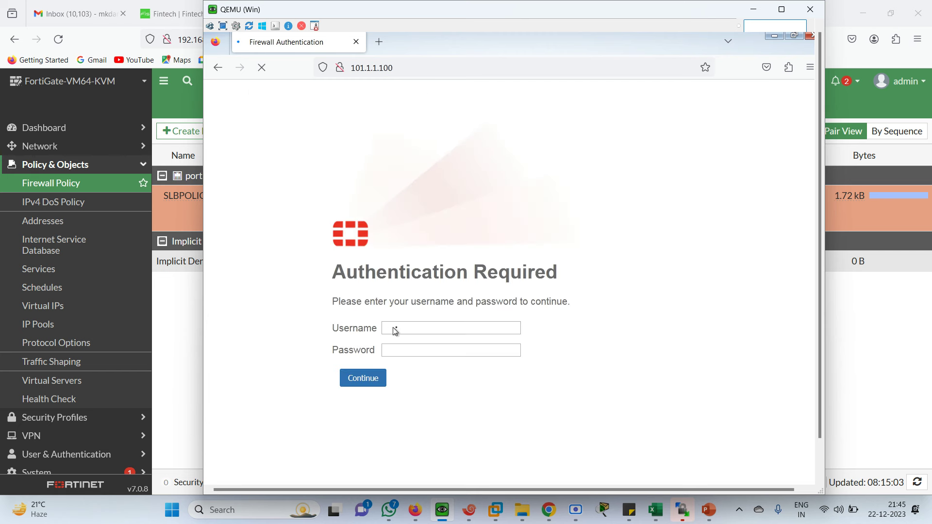
pyautogui.click(407, 330)
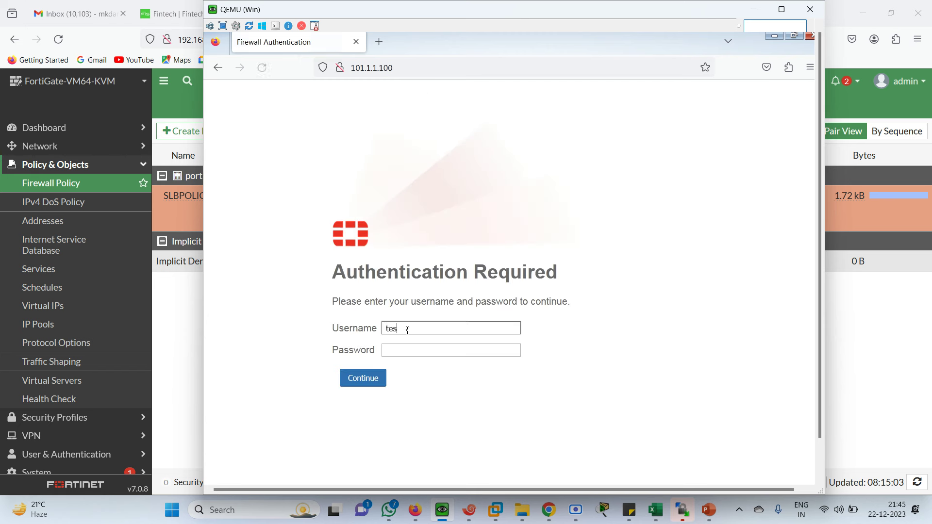
pyautogui.write('test')
pyautogui.press('Tab')
pyautogui.write('12')
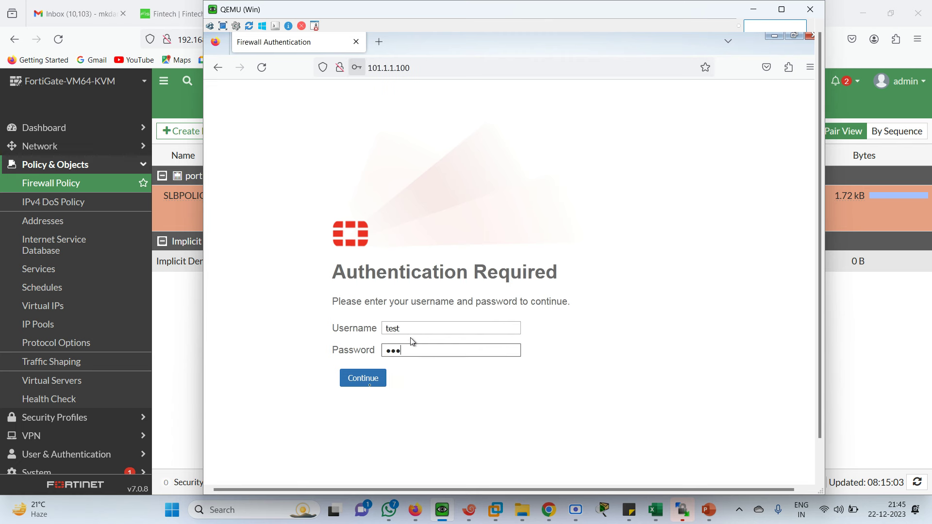
pyautogui.click(361, 383)
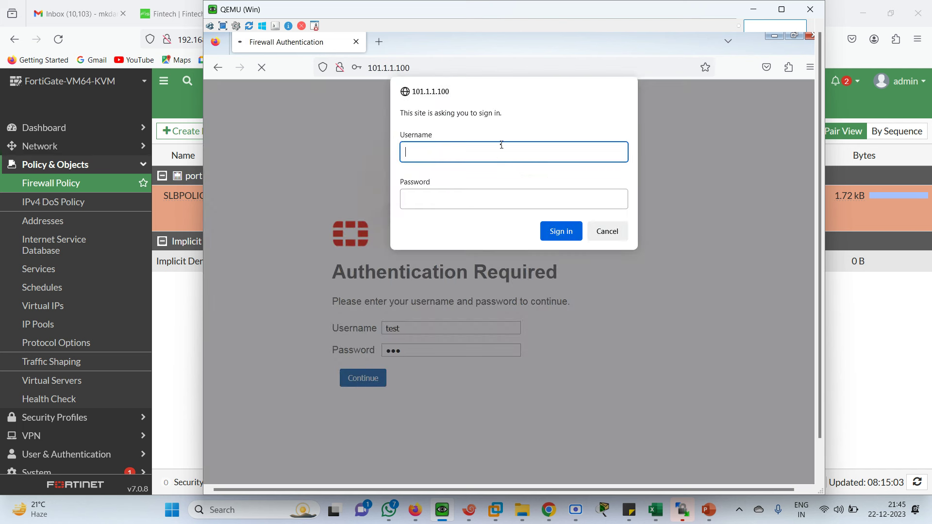
# Step: Sign in at the backend server's prompt, then minimise the Win client and open File Explorer
pyautogui.press('Tab')
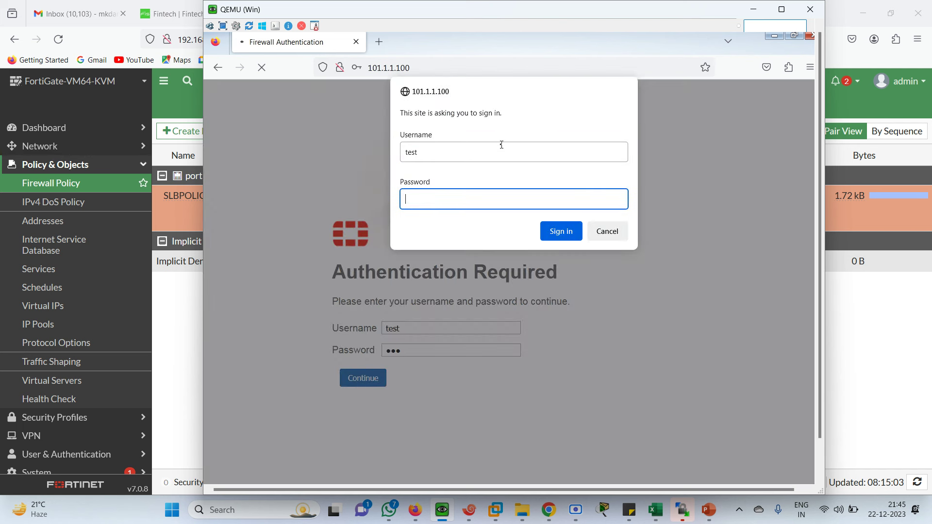
pyautogui.click(561, 232)
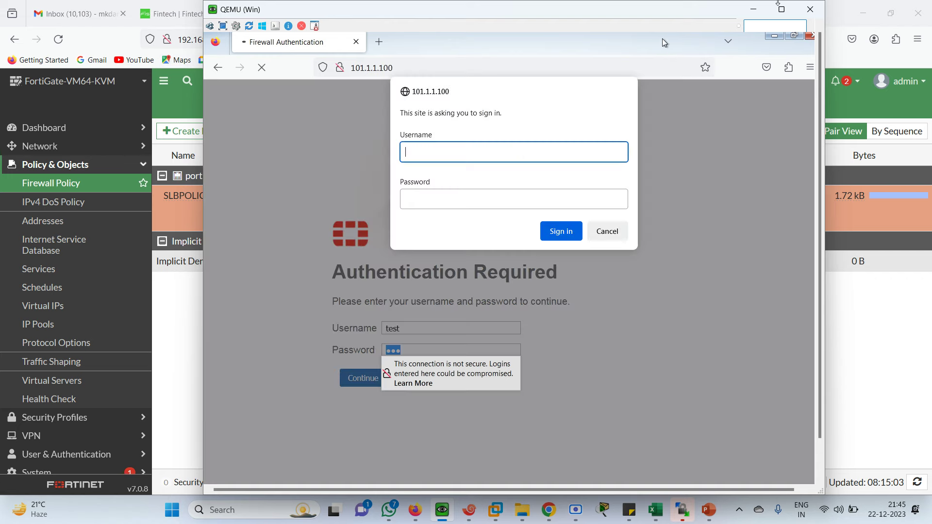
pyautogui.click(753, 9)
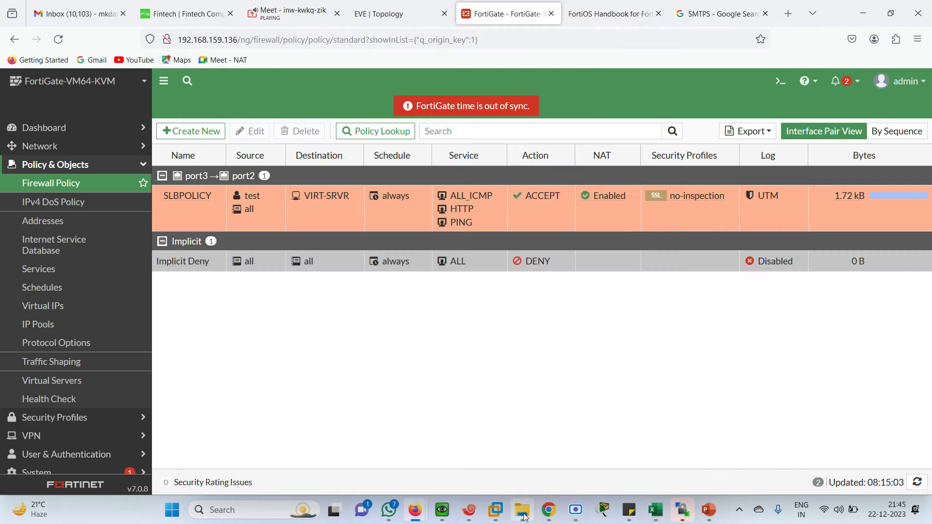
pyautogui.click(522, 511)
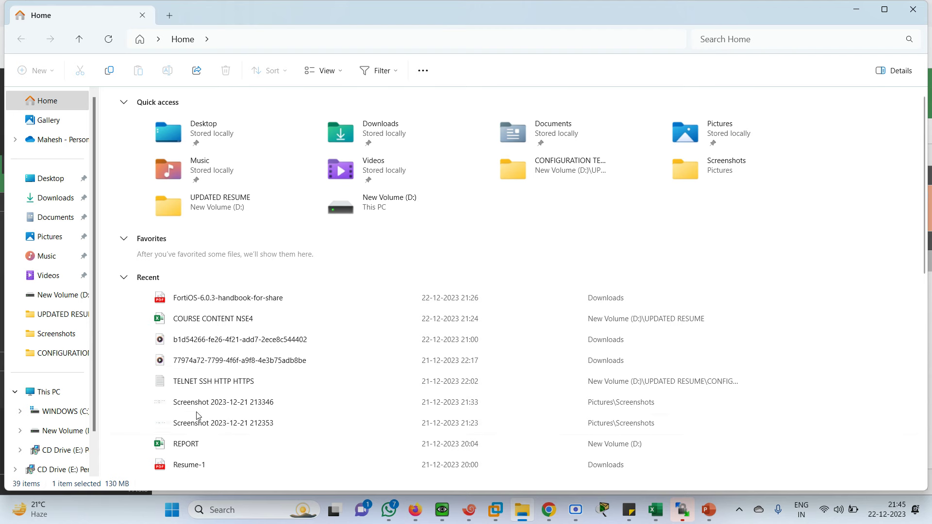
# Step: Open the TELNET SSH HTTP HTTPS notes and replace line 18's local username and secret
pyautogui.doubleClick(199, 383)
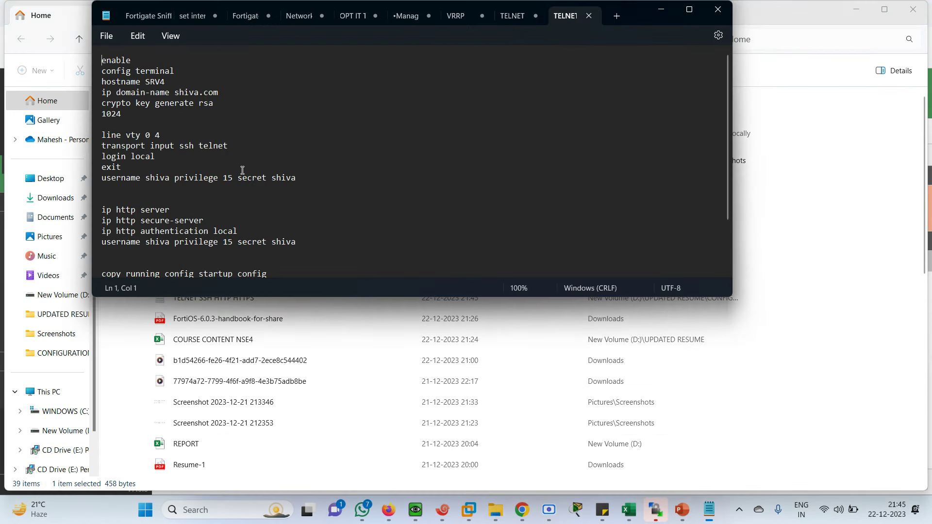
pyautogui.moveTo(103, 208); pyautogui.dragTo(279, 244)
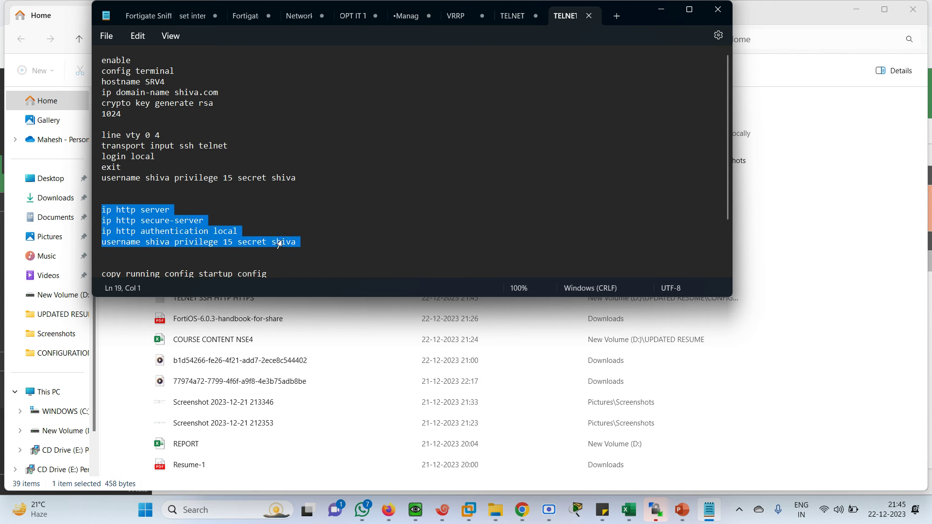
pyautogui.click(307, 241)
pyautogui.press('BackSpace')
pyautogui.press('BackSpace')
pyautogui.press('BackSpace')
pyautogui.press('BackSpace')
pyautogui.press('BackSpace')
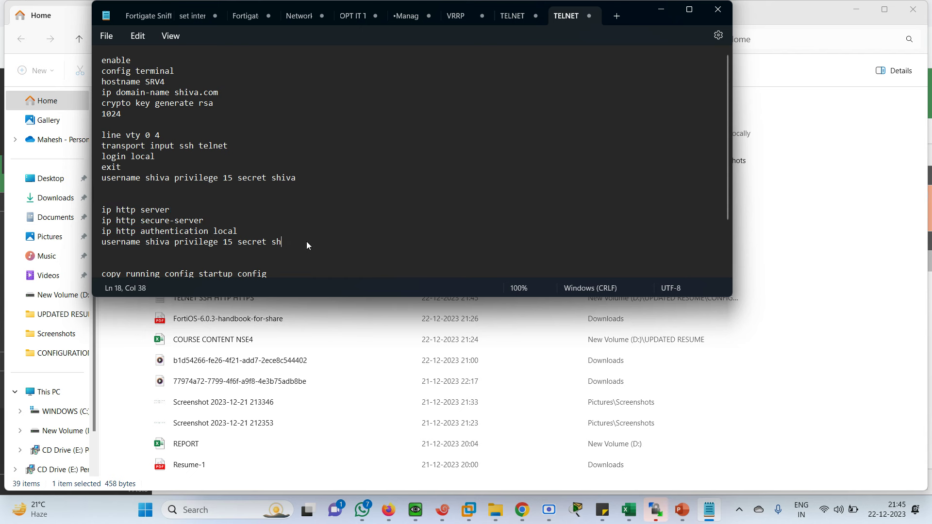
pyautogui.write('mahes')
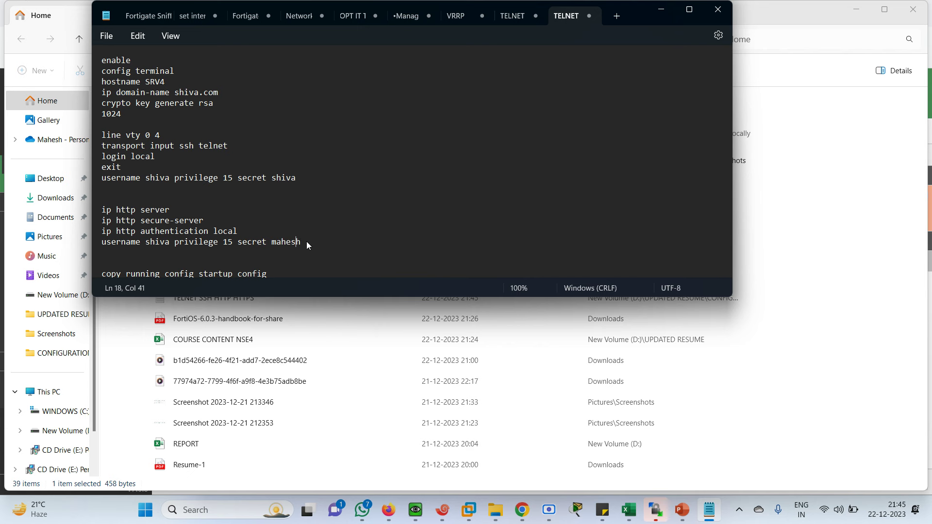
pyautogui.press('Left')
pyautogui.press('Left')
pyautogui.press('Left')
pyautogui.press('Left')
pyautogui.press('BackSpace')
pyautogui.press('BackSpace')
pyautogui.press('BackSpace')
pyautogui.press('BackSpace')
pyautogui.press('BackSpace')
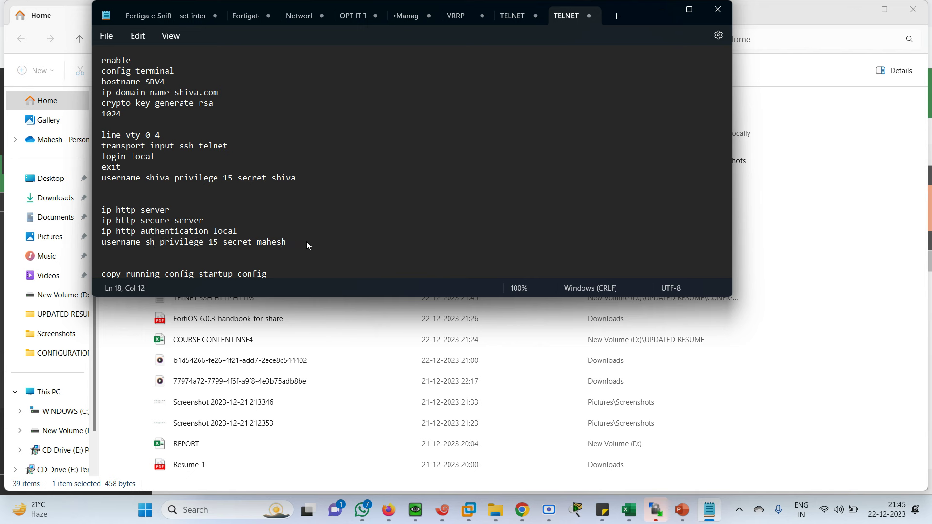
pyautogui.write('mahesh')
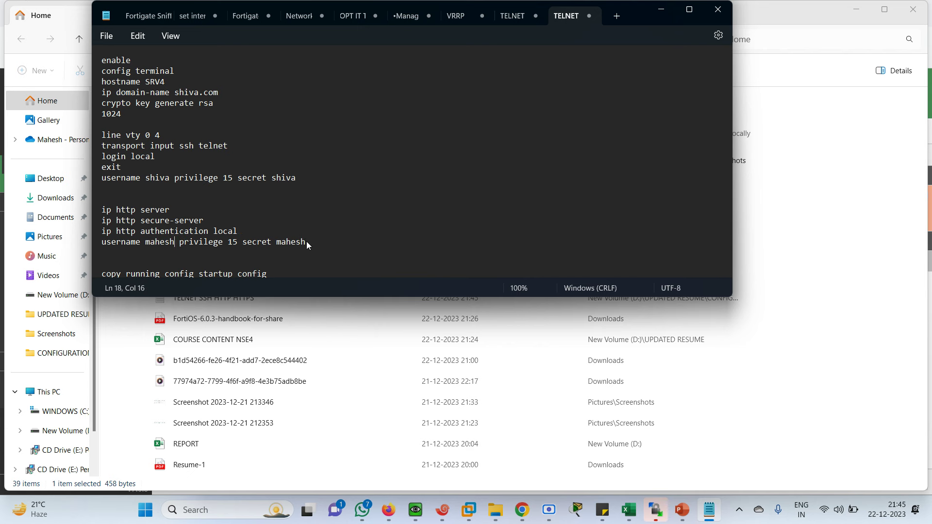
# Step: Select the four ip http command lines for pasting into the routers
pyautogui.click(317, 246)
pyautogui.moveTo(317, 247); pyautogui.dragTo(97, 210)
pyautogui.hotkey('ctrl', 'c')
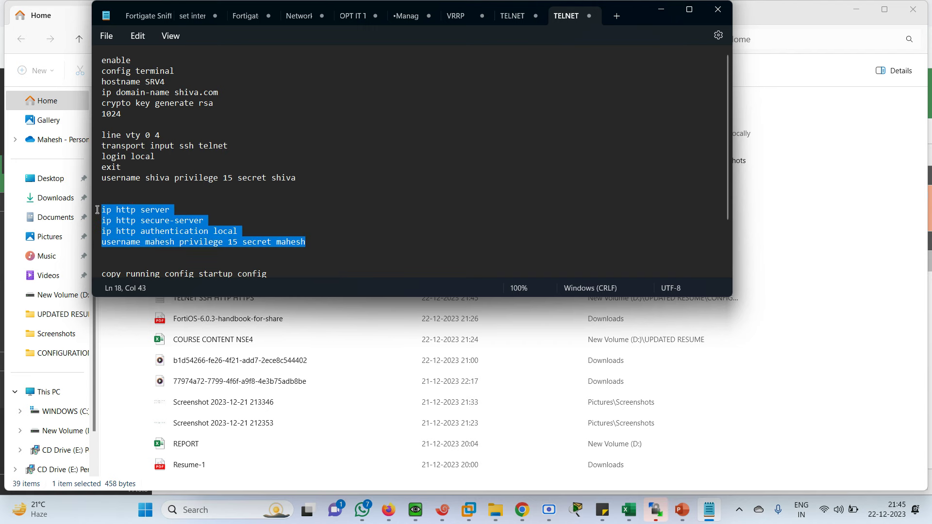
pyautogui.click(446, 516)
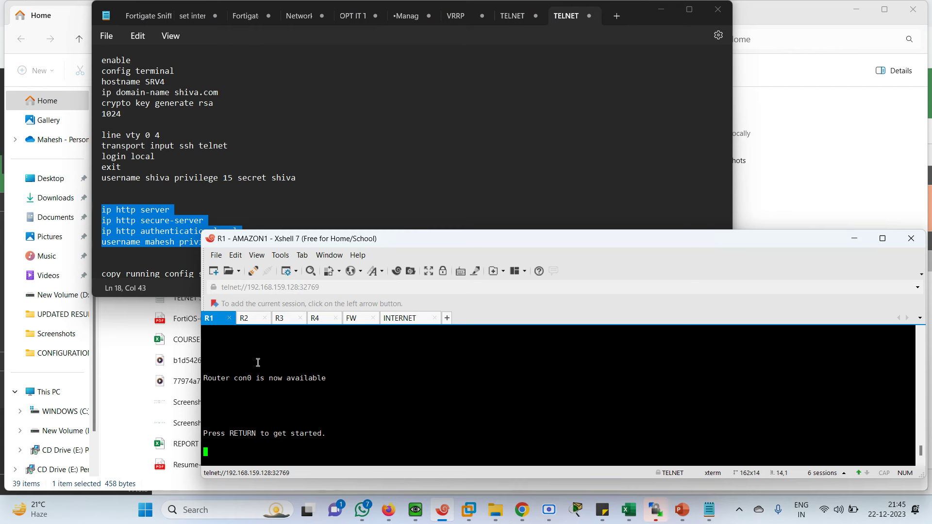
# Step: On R1, enter en and conf t, then paste the ip http commands
pyautogui.press('Return')
pyautogui.press('Return')
pyautogui.press('Return')
pyautogui.press('Return')
pyautogui.press('Return')
pyautogui.press('Return')
pyautogui.press('Return')
pyautogui.write('en')
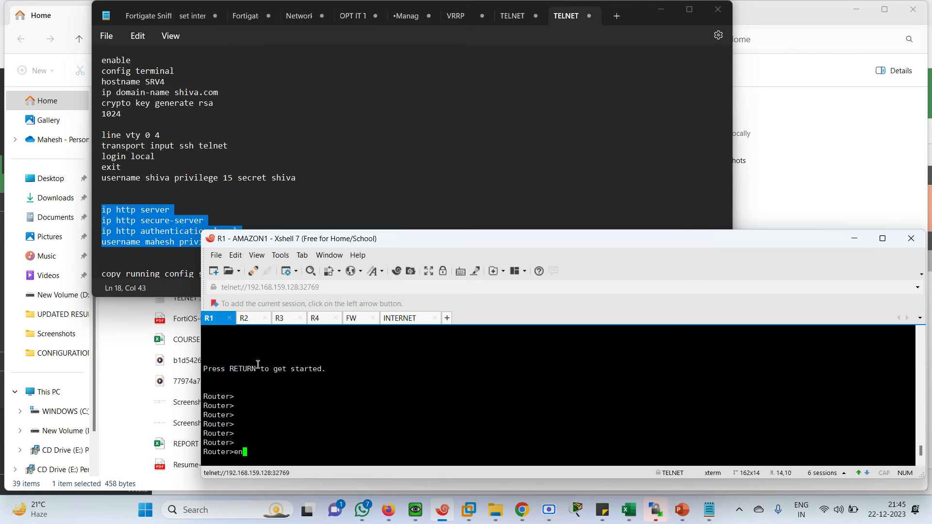
pyautogui.press('Return')
pyautogui.write('conf t')
pyautogui.press('Return')
pyautogui.press('Return')
pyautogui.press('Return')
pyautogui.press('Return')
pyautogui.press('Return')
pyautogui.press('Return')
pyautogui.press('Return')
pyautogui.press('Return')
pyautogui.press('Return')
pyautogui.press('Return')
pyautogui.press('Return')
pyautogui.press('Return')
pyautogui.press('Return')
pyautogui.press('Return')
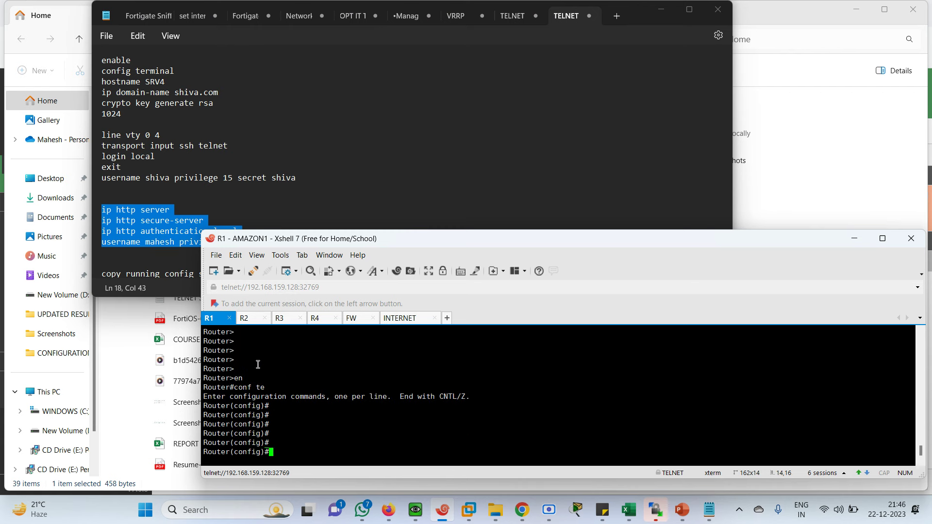
pyautogui.rightClick(288, 396)
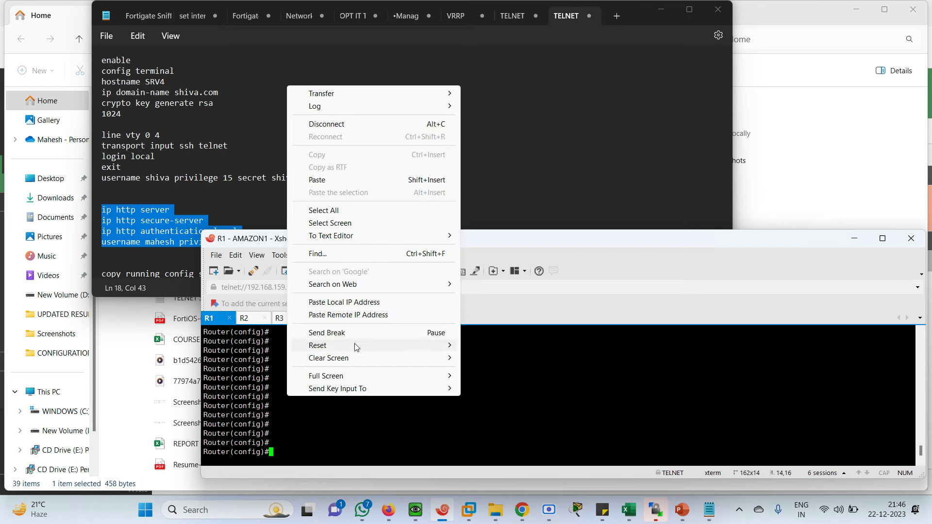
pyautogui.click(325, 185)
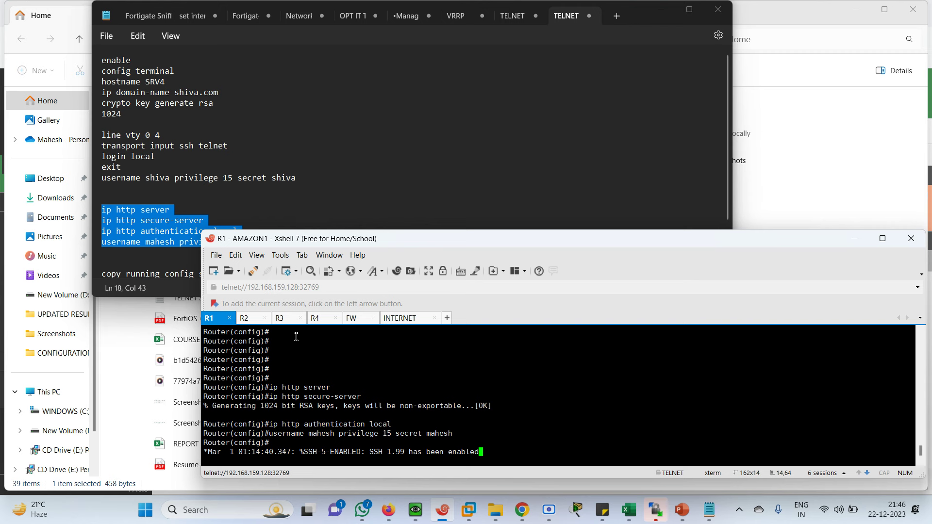
# Step: On R2, enter en and conf te, paste the ip http commands, then wake R3's console
pyautogui.click(258, 323)
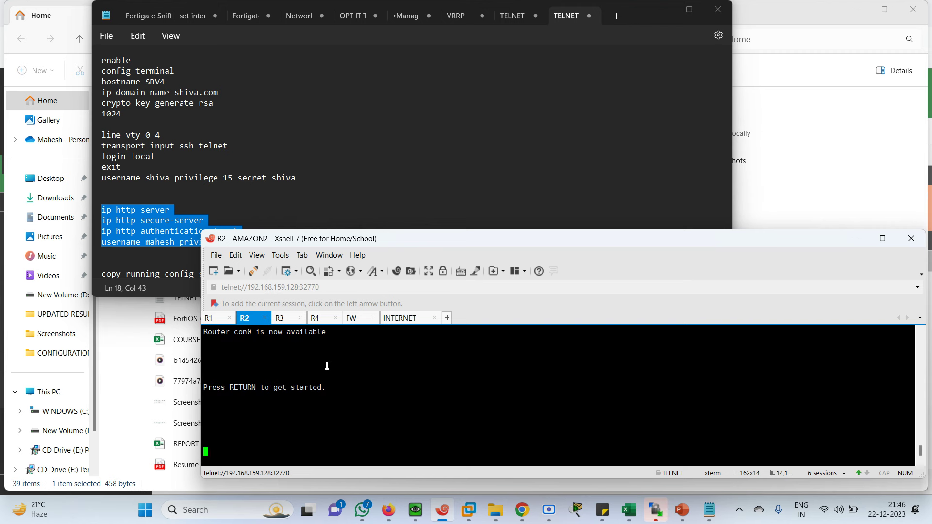
pyautogui.press('Return')
pyautogui.press('Return')
pyautogui.press('Return')
pyautogui.press('Return')
pyautogui.press('Return')
pyautogui.press('Return')
pyautogui.press('Return')
pyautogui.press('Return')
pyautogui.press('Return')
pyautogui.write('en')
pyautogui.press('Return')
pyautogui.write('conf te')
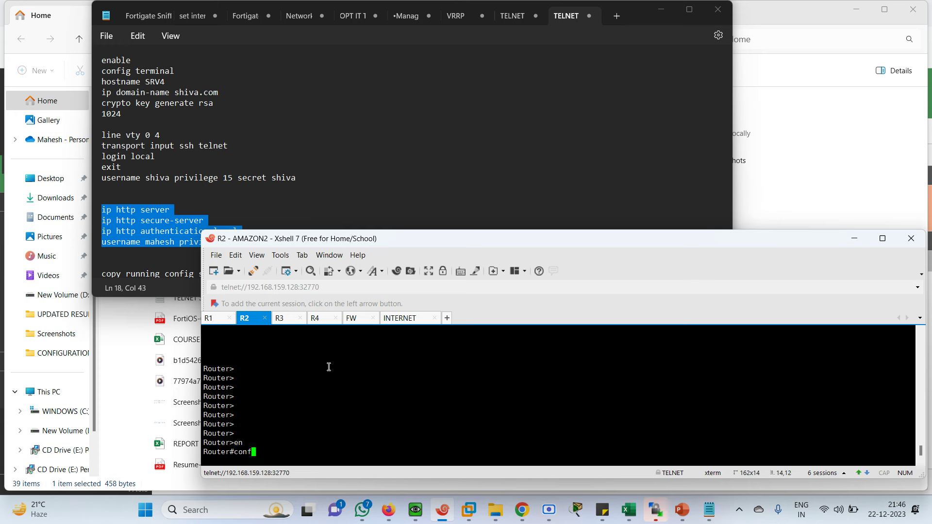
pyautogui.press('Return')
pyautogui.press('Return')
pyautogui.press('Return')
pyautogui.press('Return')
pyautogui.press('Return')
pyautogui.press('Return')
pyautogui.press('Return')
pyautogui.press('Return')
pyautogui.press('Return')
pyautogui.press('Return')
pyautogui.press('Return')
pyautogui.press('Return')
pyautogui.press('Return')
pyautogui.press('Return')
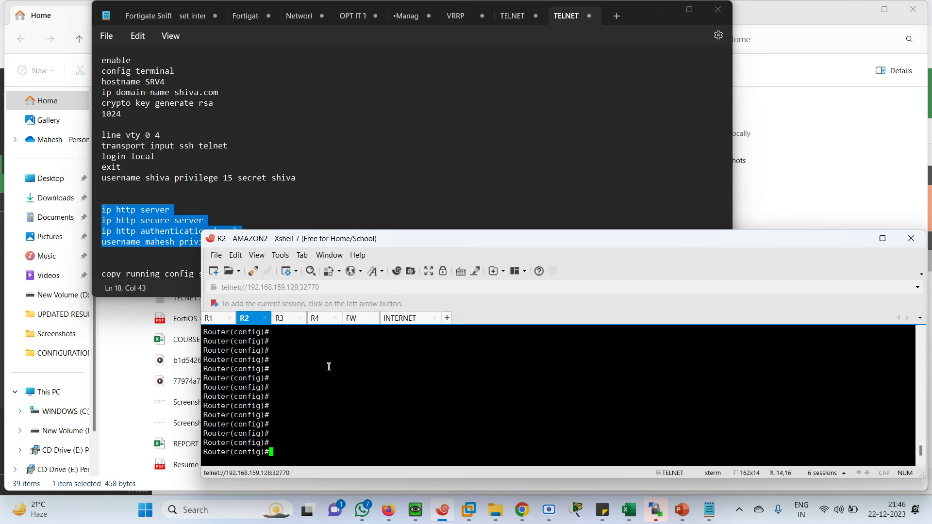
pyautogui.rightClick(345, 378)
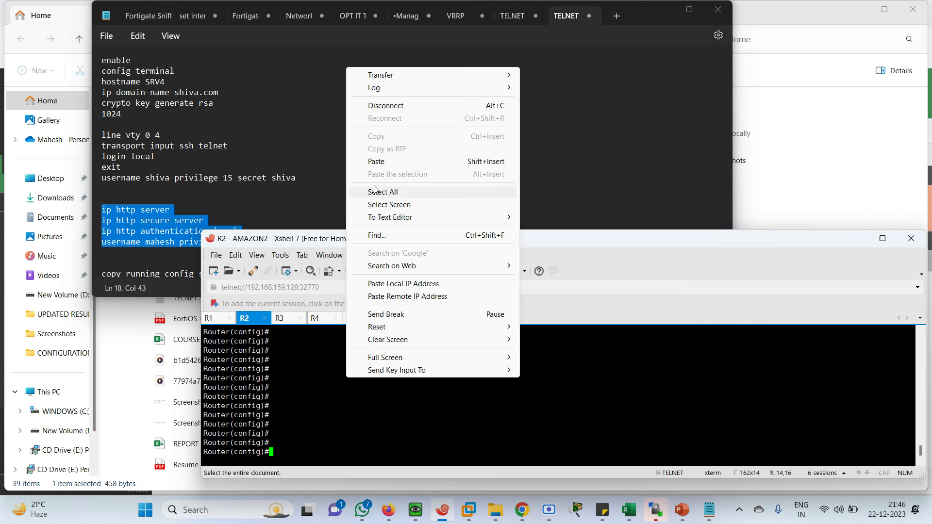
pyautogui.click(372, 165)
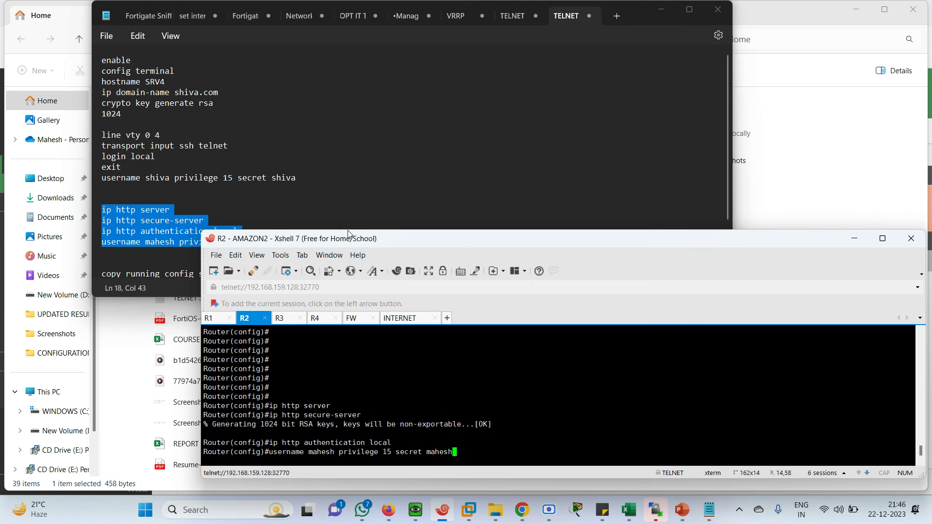
pyautogui.click(286, 319)
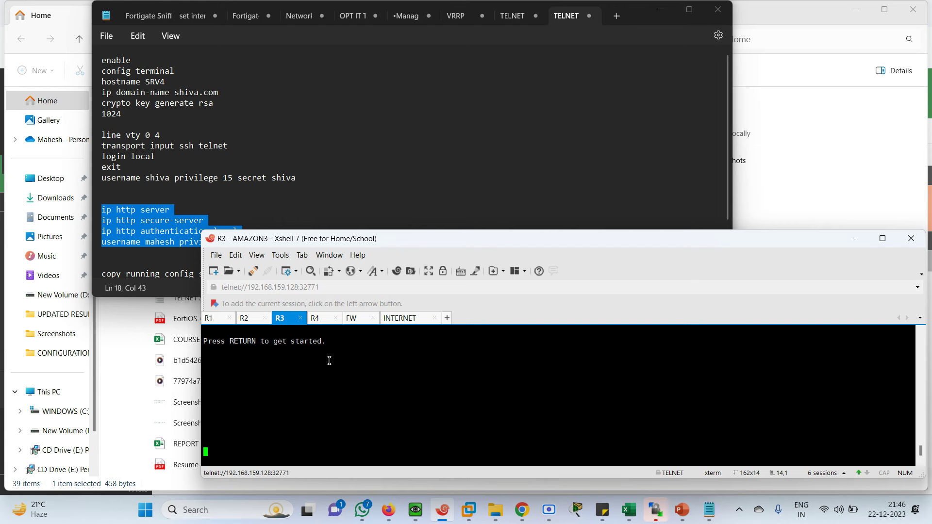
pyautogui.press('Return')
pyautogui.press('Return')
pyautogui.press('Return')
pyautogui.press('Return')
pyautogui.press('Return')
pyautogui.press('Return')
pyautogui.press('Return')
pyautogui.press('Return')
# Step: On R3, enter en and conf te, then paste the ip http commands
pyautogui.write('en')
pyautogui.press('Return')
pyautogui.write('conf te')
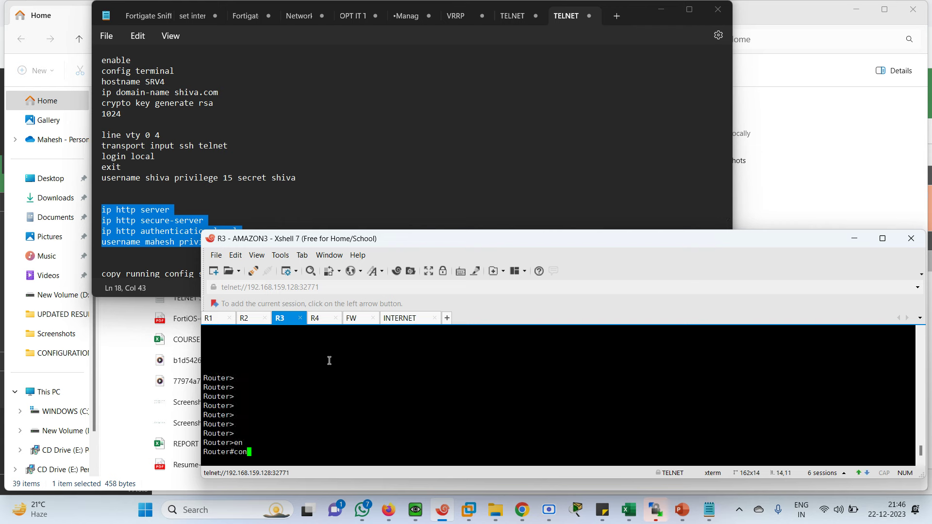
pyautogui.press('Return')
pyautogui.press('Return')
pyautogui.press('Return')
pyautogui.press('Return')
pyautogui.press('Return')
pyautogui.press('Return')
pyautogui.press('Return')
pyautogui.press('Return')
pyautogui.press('Return')
pyautogui.press('Return')
pyautogui.press('Return')
pyautogui.press('Return')
pyautogui.press('Return')
pyautogui.press('Return')
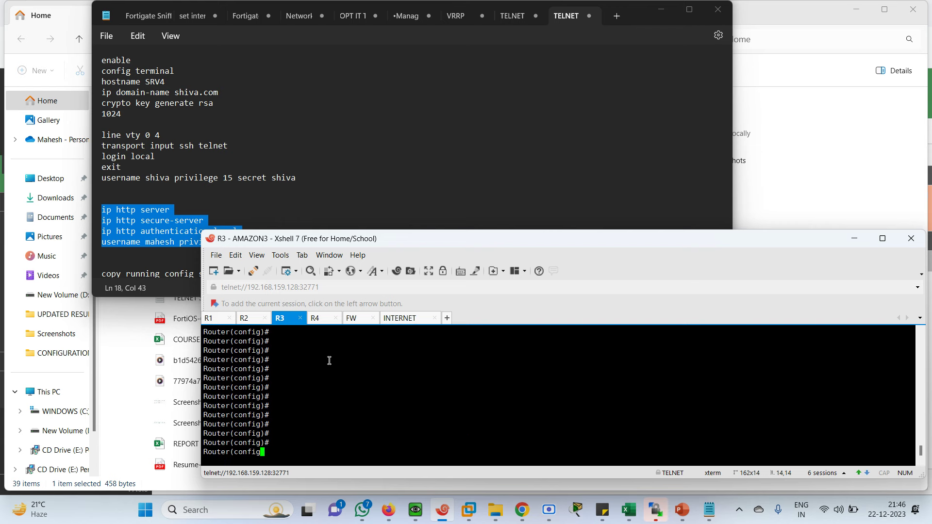
pyautogui.rightClick(329, 360)
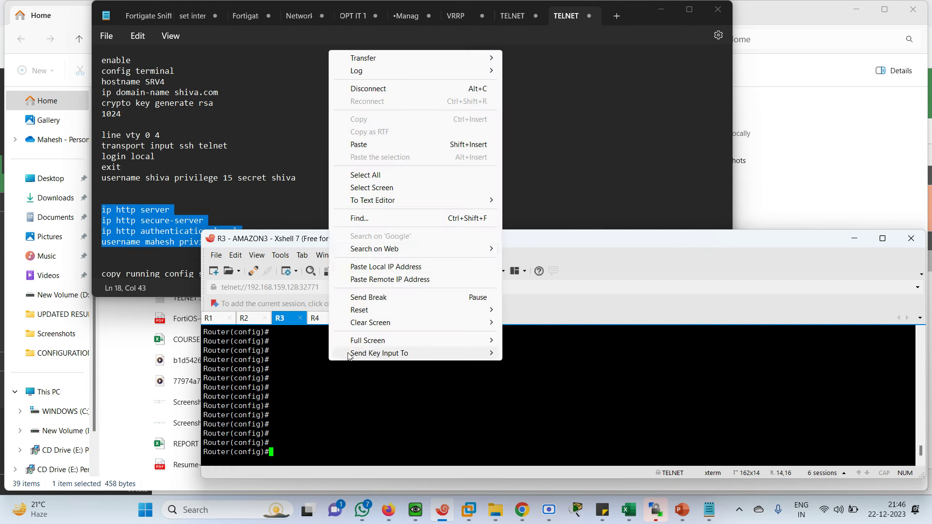
pyautogui.click(360, 145)
# Step: On R4, enter en and conf te, then paste the ip http commands
pyautogui.click(319, 321)
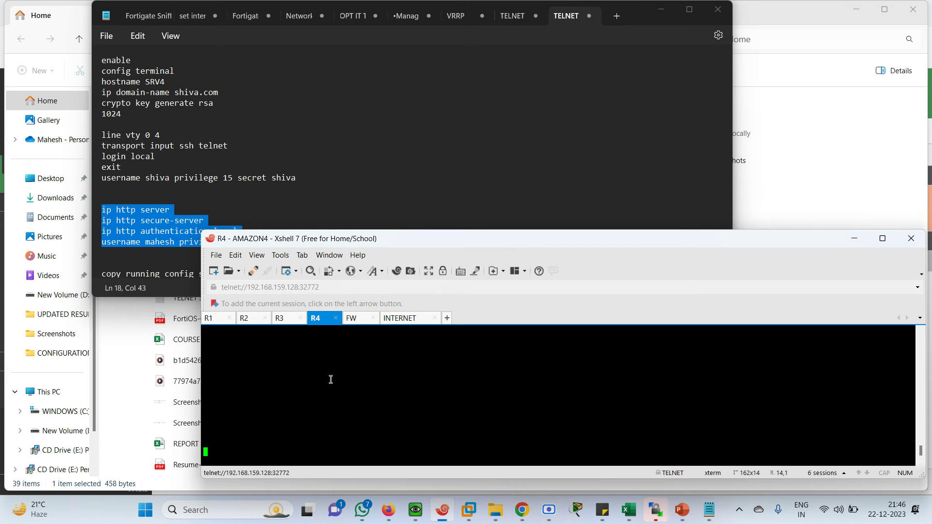
pyautogui.press('Return')
pyautogui.press('Return')
pyautogui.press('Return')
pyautogui.press('Return')
pyautogui.press('Return')
pyautogui.press('Return')
pyautogui.press('Return')
pyautogui.press('Return')
pyautogui.write('en')
pyautogui.press('Return')
pyautogui.write('conf te')
pyautogui.press('Return')
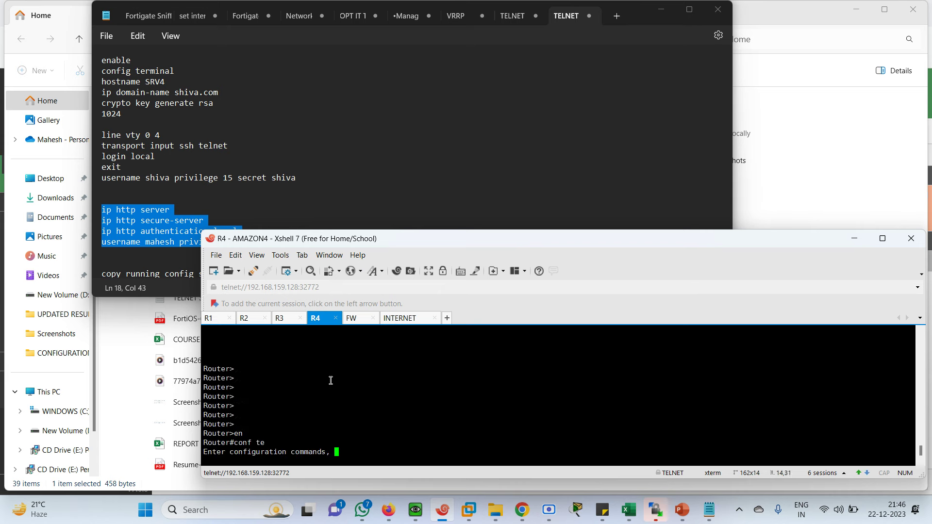
pyautogui.press('Return')
pyautogui.press('Return')
pyautogui.press('Return')
pyautogui.press('Return')
pyautogui.press('Return')
pyautogui.press('Return')
pyautogui.press('Return')
pyautogui.press('Return')
pyautogui.press('Return')
pyautogui.press('Return')
pyautogui.press('Return')
pyautogui.press('Return')
pyautogui.press('Return')
pyautogui.rightClick(330, 381)
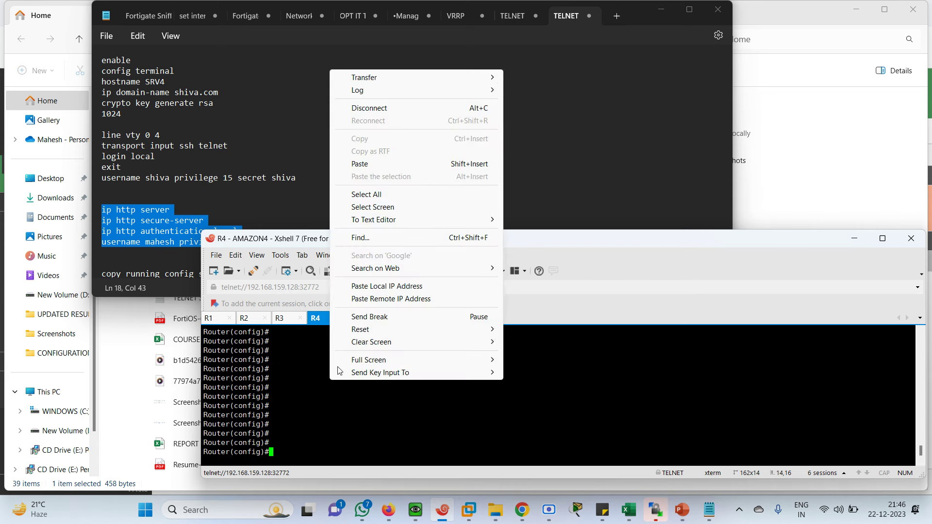
pyautogui.click(368, 165)
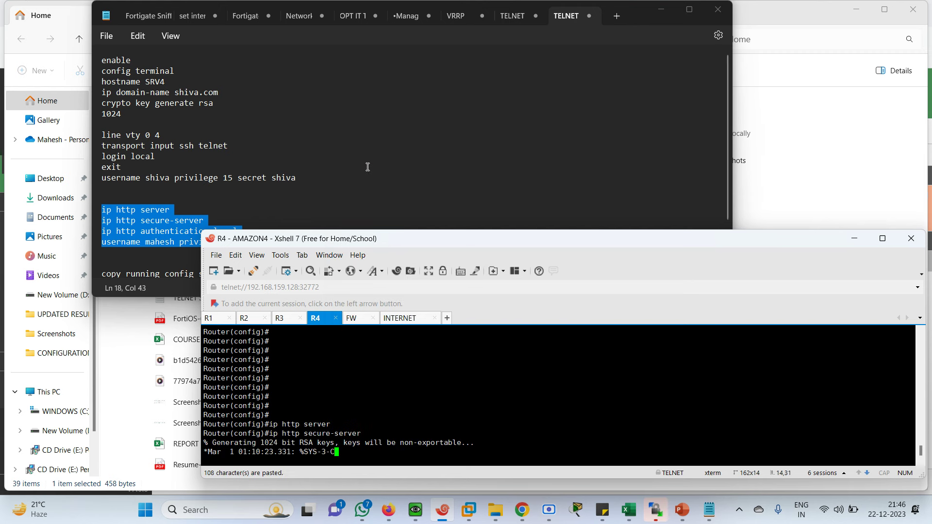
# Step: Put the INTERNET router into configuration mode with en and conf t, then return to the Win client browser
pyautogui.click(399, 317)
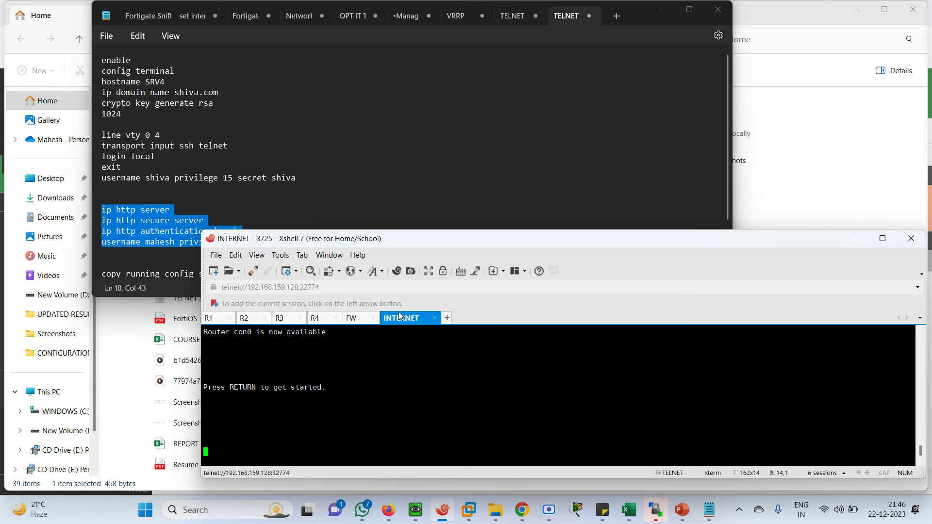
pyautogui.press('Return')
pyautogui.press('Return')
pyautogui.press('Return')
pyautogui.press('Return')
pyautogui.press('Return')
pyautogui.press('Return')
pyautogui.press('Return')
pyautogui.press('Return')
pyautogui.press('Return')
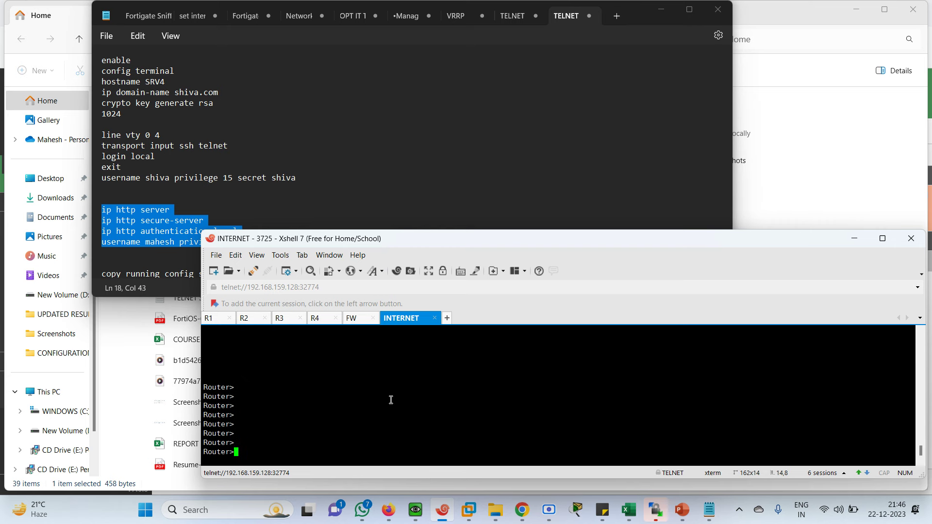
pyautogui.write('en')
pyautogui.press('Return')
pyautogui.write('conf te')
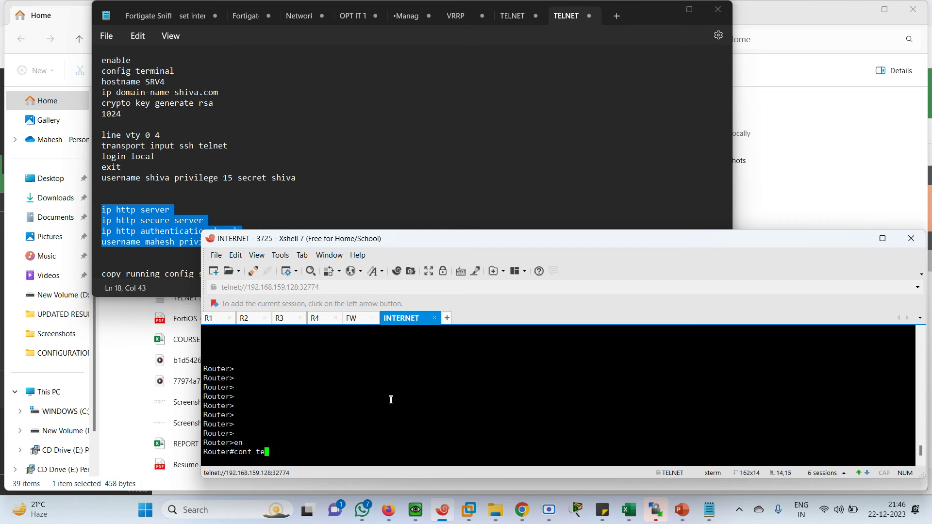
pyautogui.press('Return')
pyautogui.press('Return')
pyautogui.press('Return')
pyautogui.press('Return')
pyautogui.press('Return')
pyautogui.press('Return')
pyautogui.press('Return')
pyautogui.press('Return')
pyautogui.press('Return')
pyautogui.press('Return')
pyautogui.press('Return')
pyautogui.press('Return')
pyautogui.press('Return')
pyautogui.press('Return')
pyautogui.rightClick(390, 400)
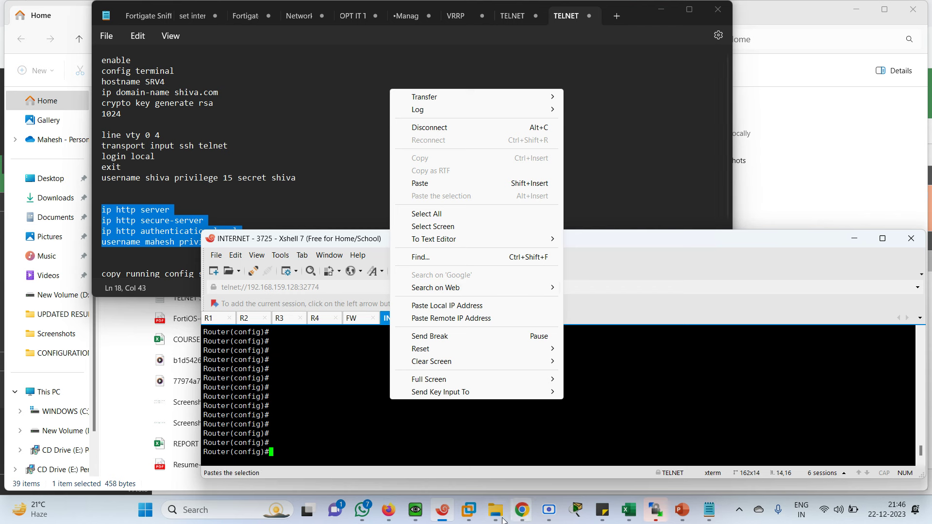
pyautogui.click(415, 509)
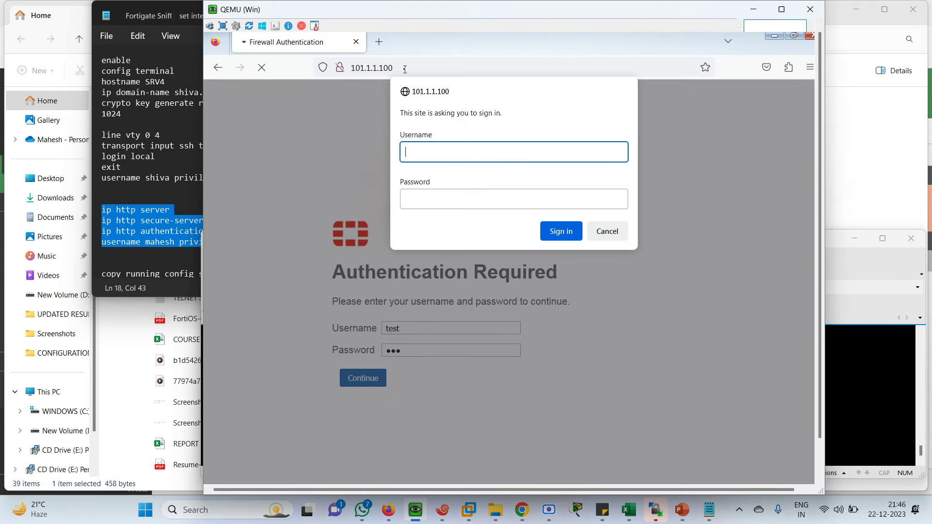
# Step: Select the 101.1.1.100 address in the Win client's Firefox, which is showing the sign-in prompt
pyautogui.click(405, 67)
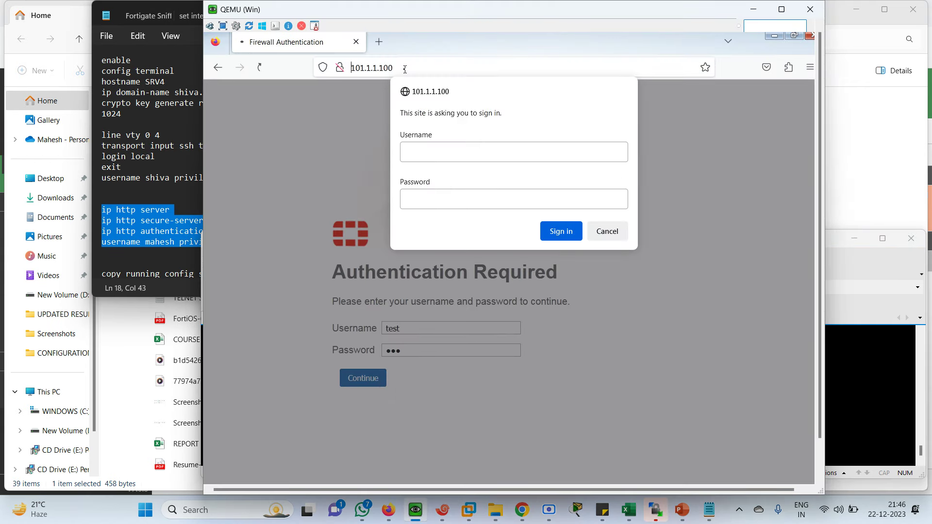
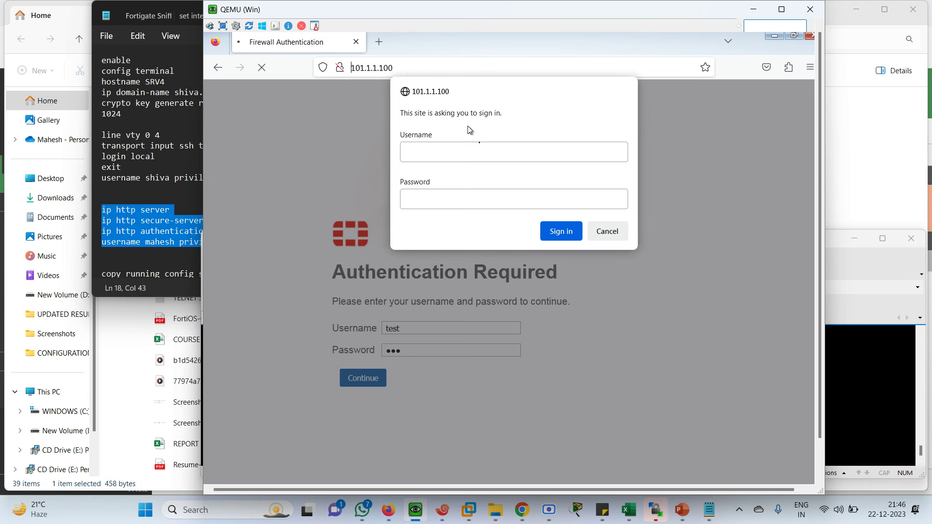
# Step: Sign in at the 101.1.1.100 firewall prompt with the router user's credentials, then minimize the VM window
pyautogui.click(463, 152)
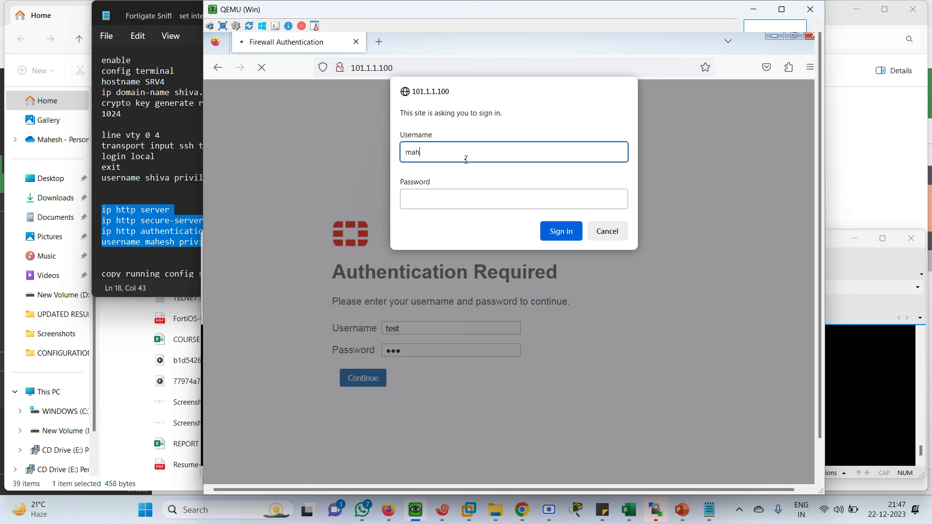
pyautogui.press('Tab')
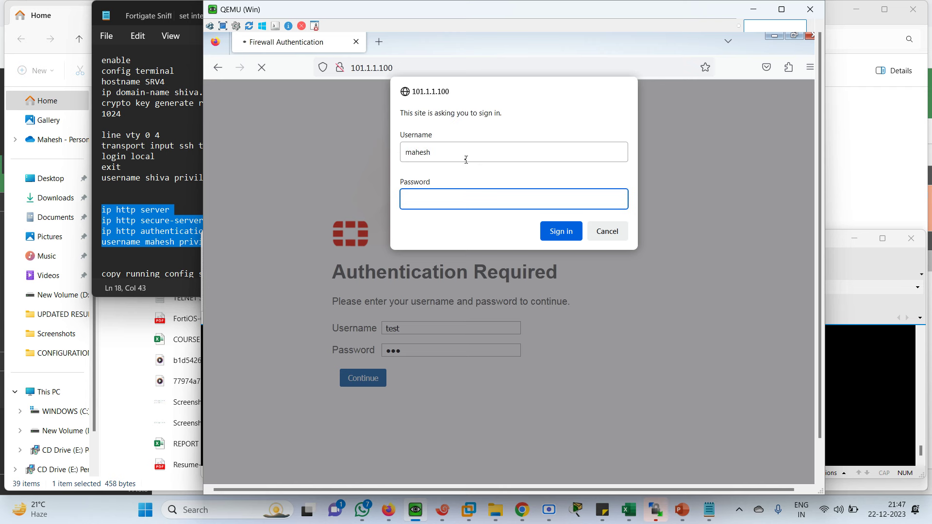
pyautogui.press('Return')
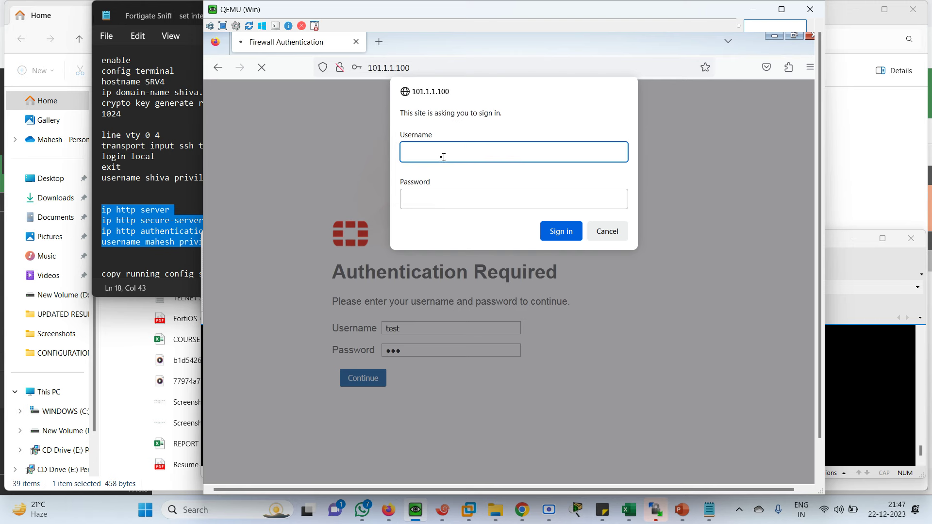
pyautogui.click(414, 511)
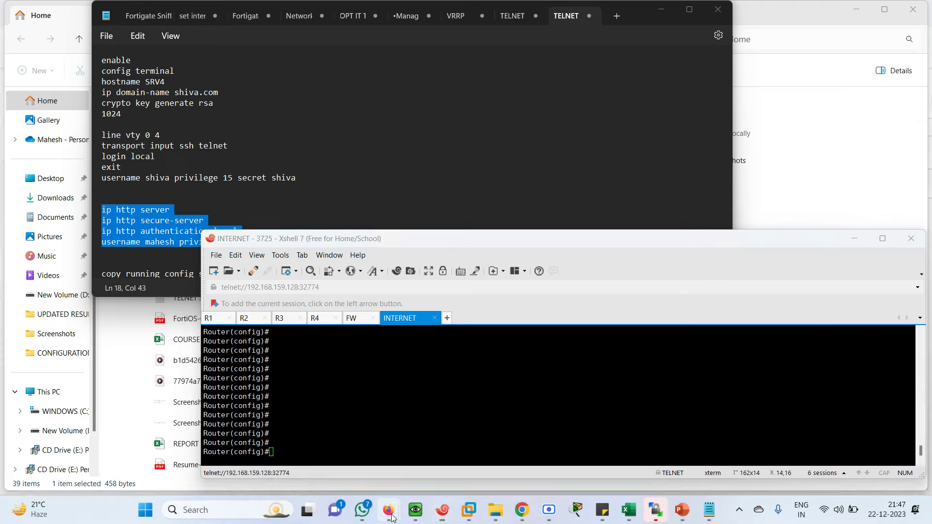
# Step: Bring the FortiGate policy page forward and restore the VM window
pyautogui.moveTo(388, 510)
pyautogui.click(388, 442)
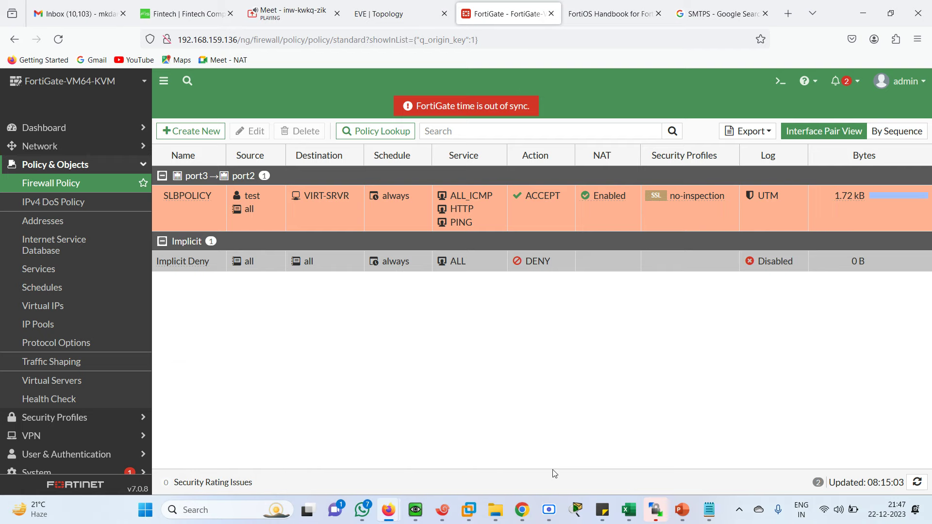
pyautogui.click(414, 512)
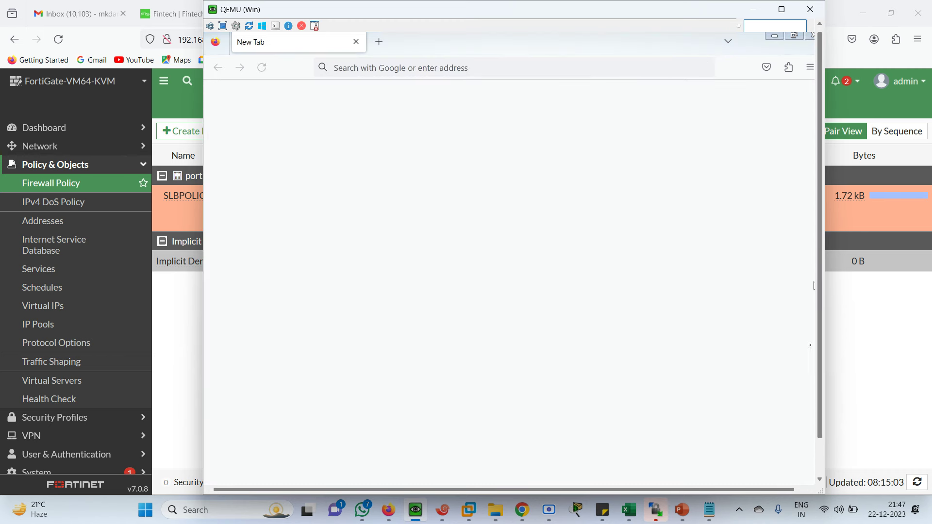
pyautogui.moveTo(817, 364); pyautogui.dragTo(819, 411)
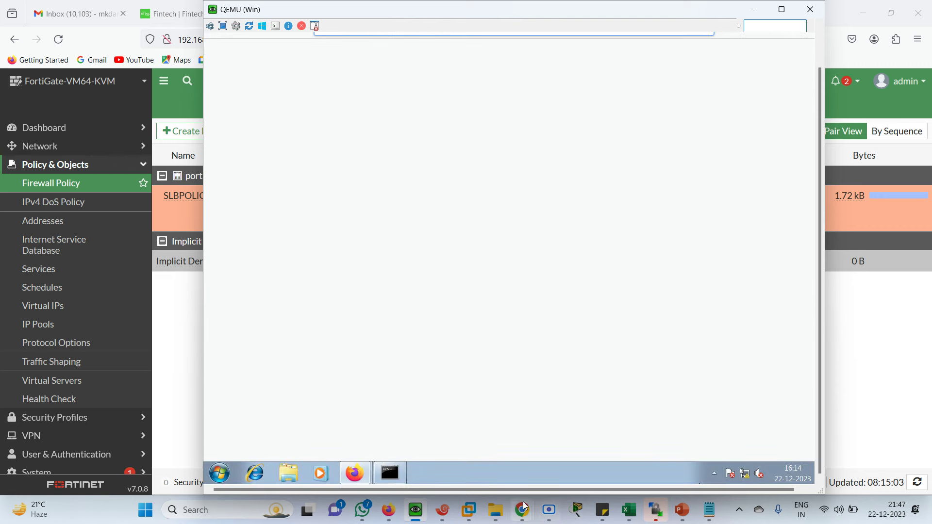
# Step: Paste and run the ip http server, HTTPS, local authentication and privilege-15 username commands on the INTERNET router
pyautogui.click(443, 509)
pyautogui.rightClick(405, 402)
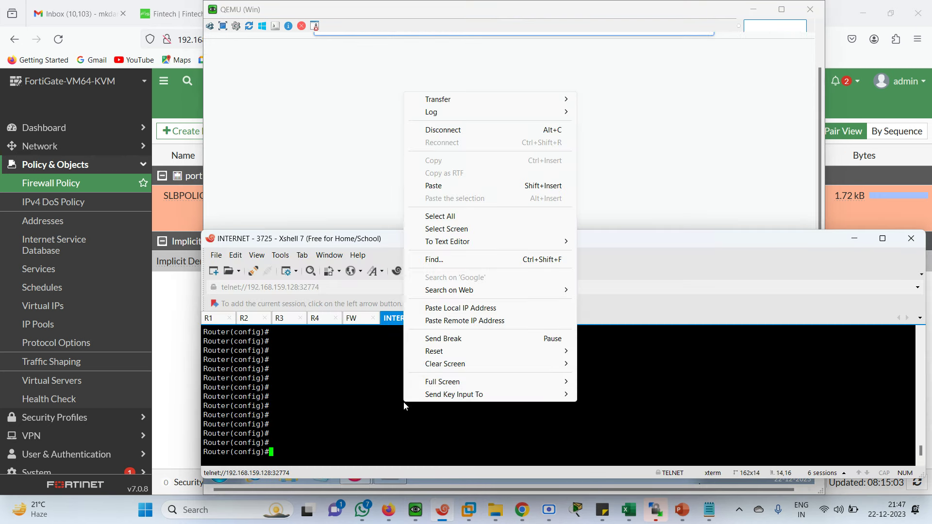
pyautogui.click(439, 188)
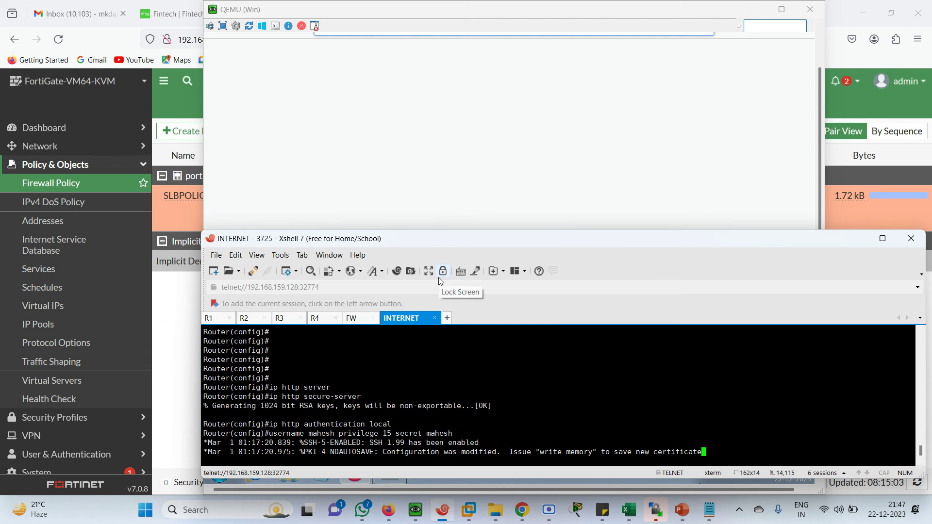
pyautogui.press('Return')
pyautogui.press('Return')
pyautogui.press('Return')
pyautogui.press('Return')
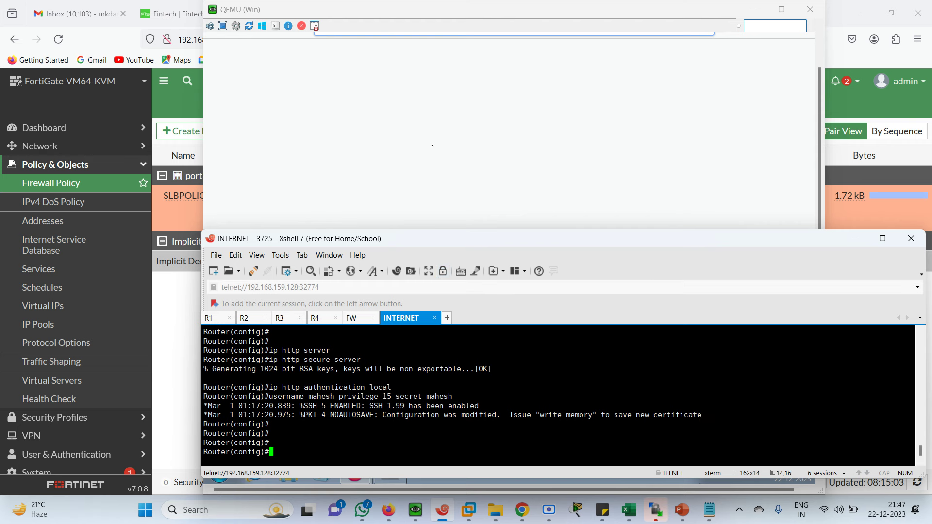
pyautogui.click(395, 42)
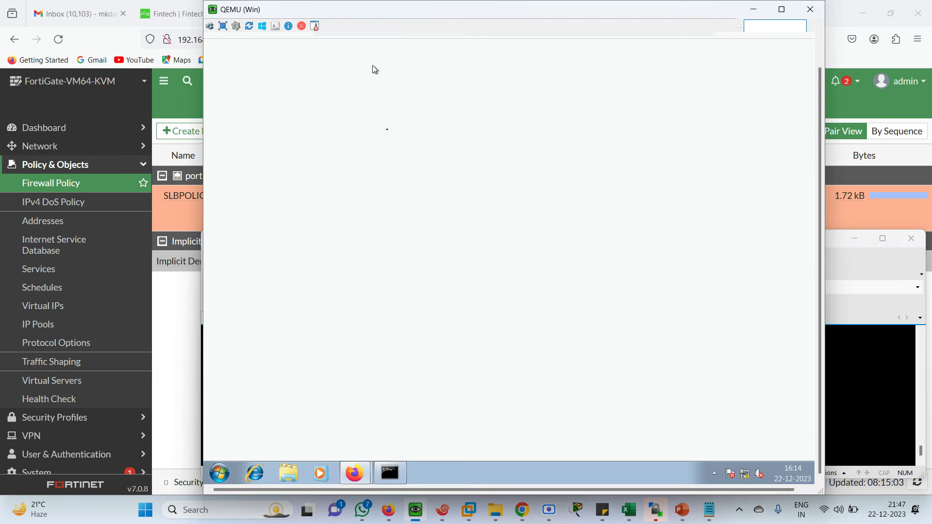
# Step: Retry the Firewall Authentication sign-in with the router user and its password
pyautogui.moveTo(374, 458)
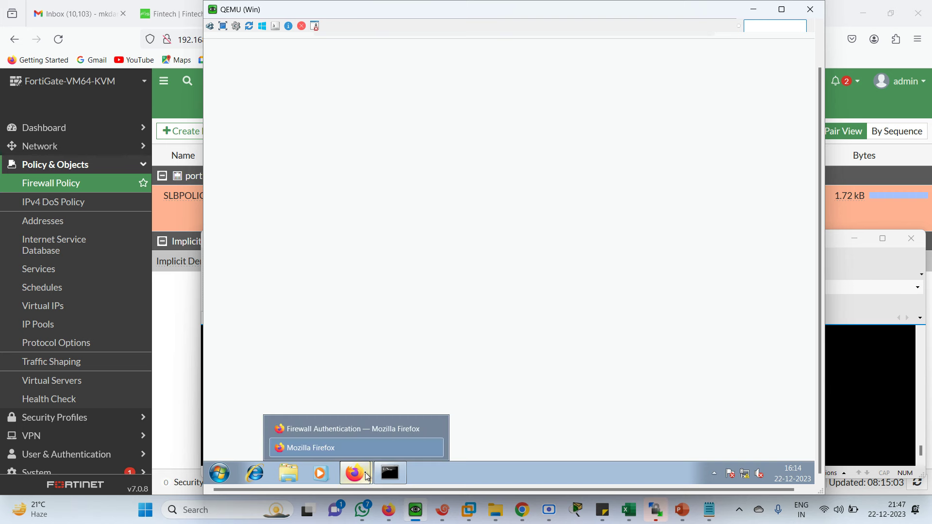
pyautogui.click(332, 433)
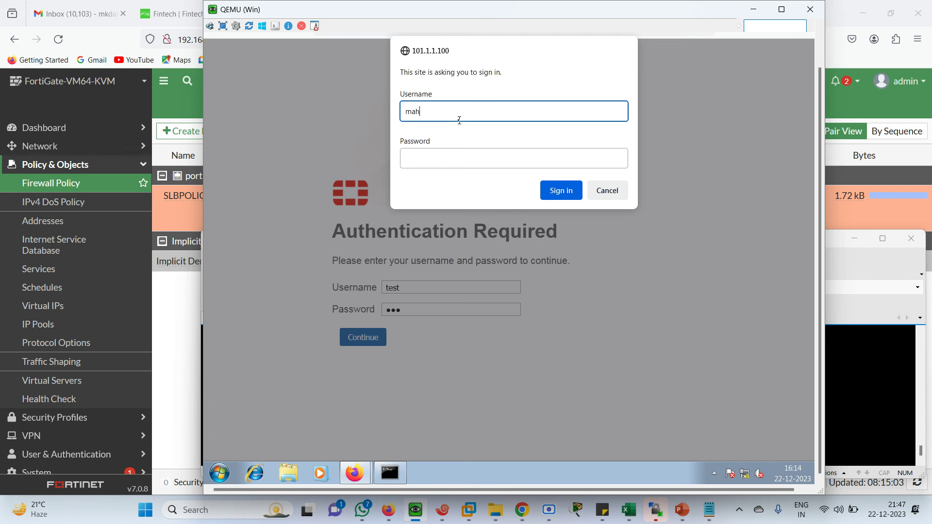
pyautogui.write('h')
pyautogui.press('Tab')
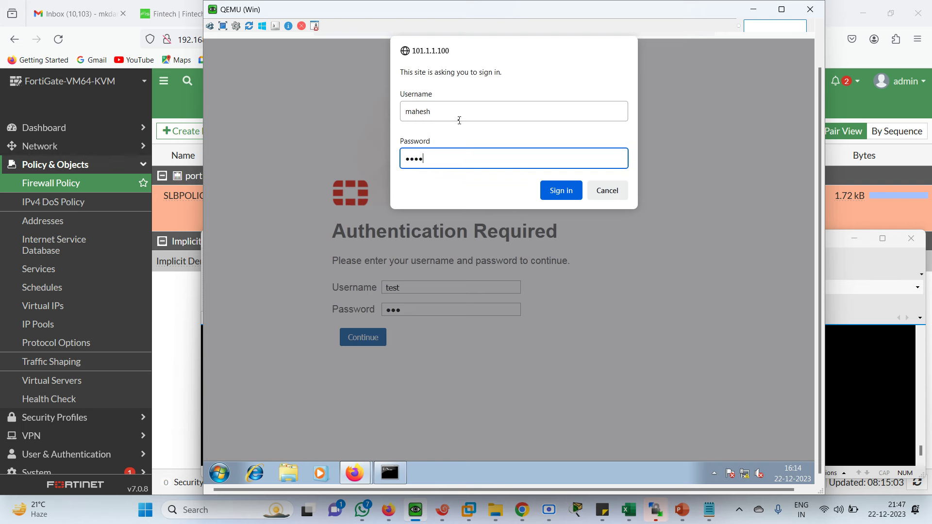
pyautogui.write('123456')
pyautogui.press('Return')
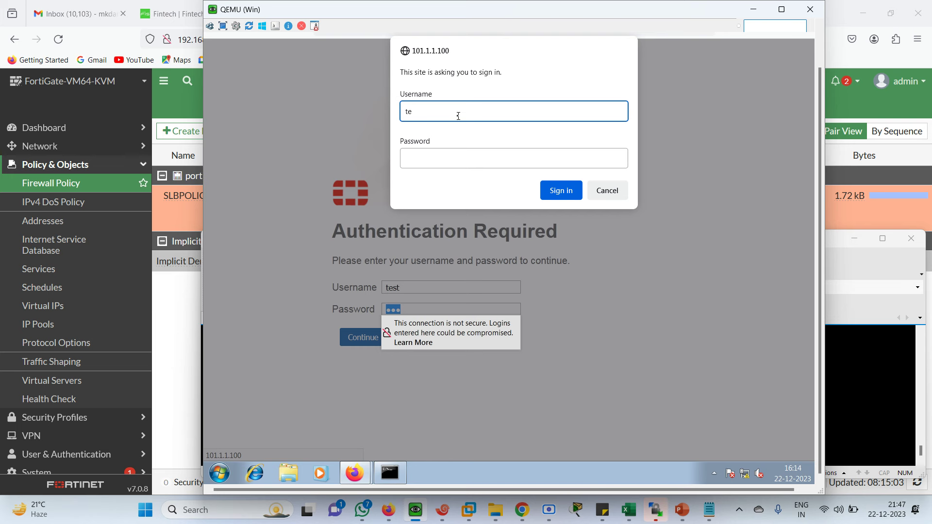
# Step: Submit the test user's sign-in, decline saving the login, and close the authentication window
pyautogui.press('Tab')
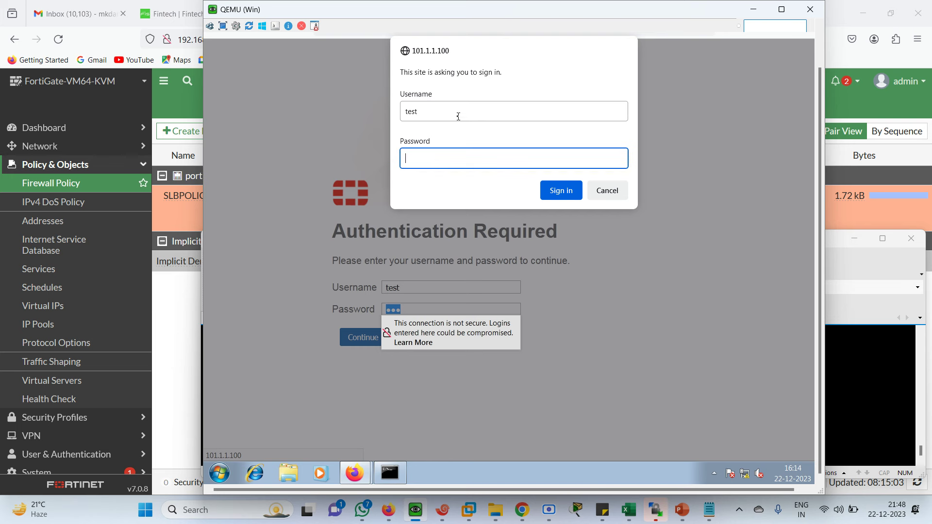
pyautogui.press('Return')
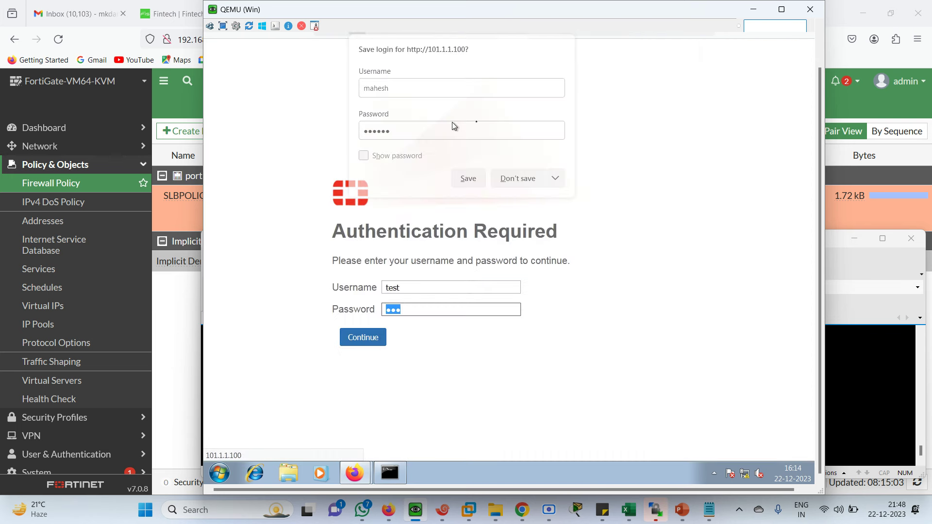
pyautogui.click(518, 183)
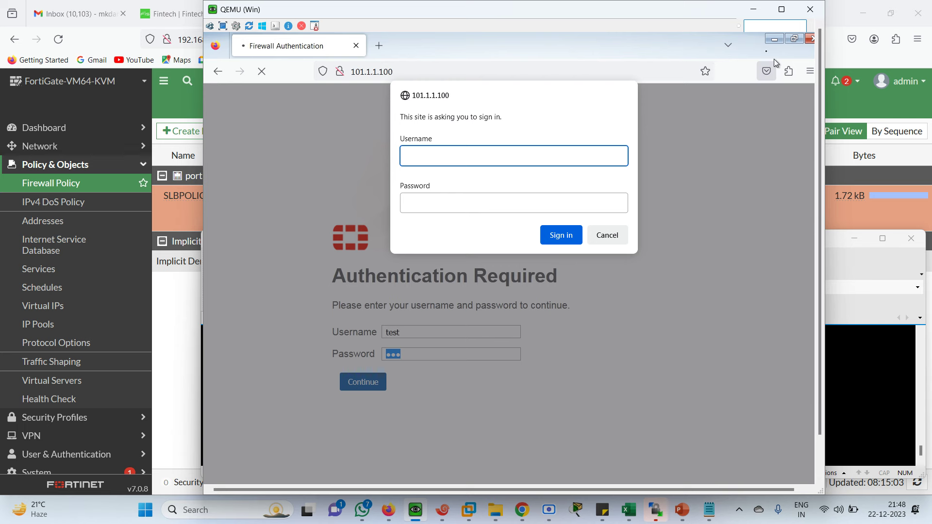
pyautogui.click(773, 41)
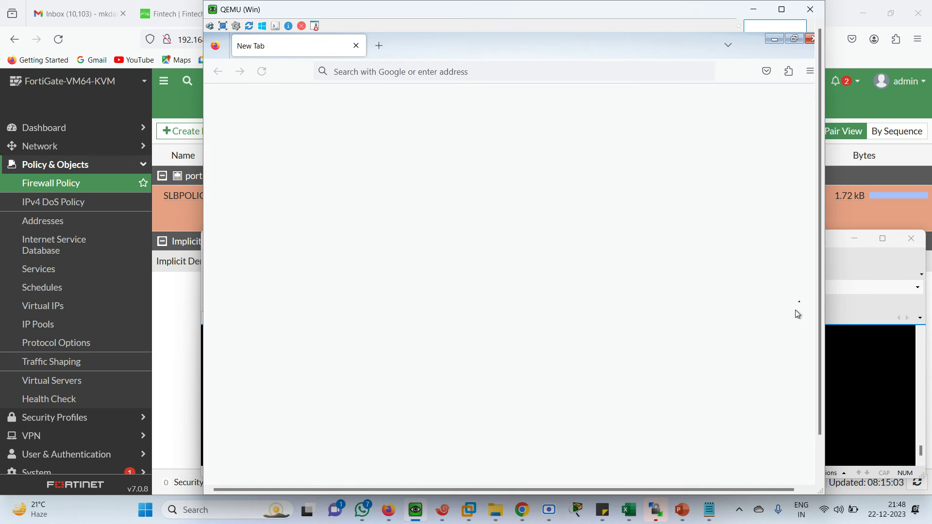
pyautogui.moveTo(820, 398); pyautogui.dragTo(820, 437)
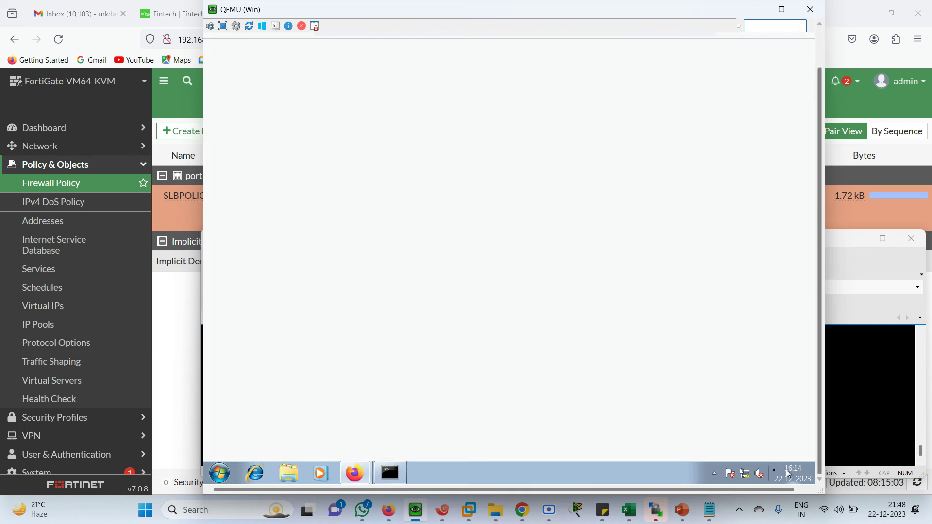
pyautogui.click(745, 474)
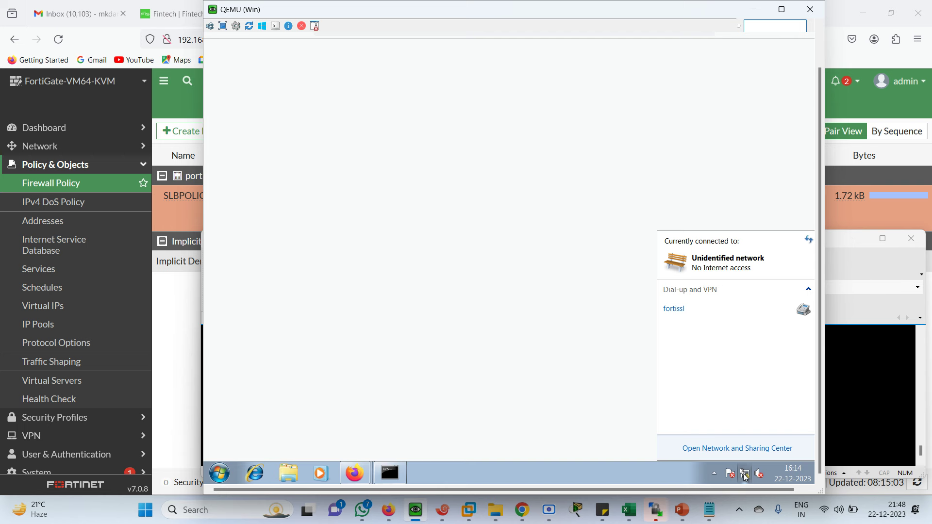
# Step: Set Local Area Connection 5's IPv4 DNS servers to 101.1.1.100 and 8.8.8.8 and save
pyautogui.click(435, 231)
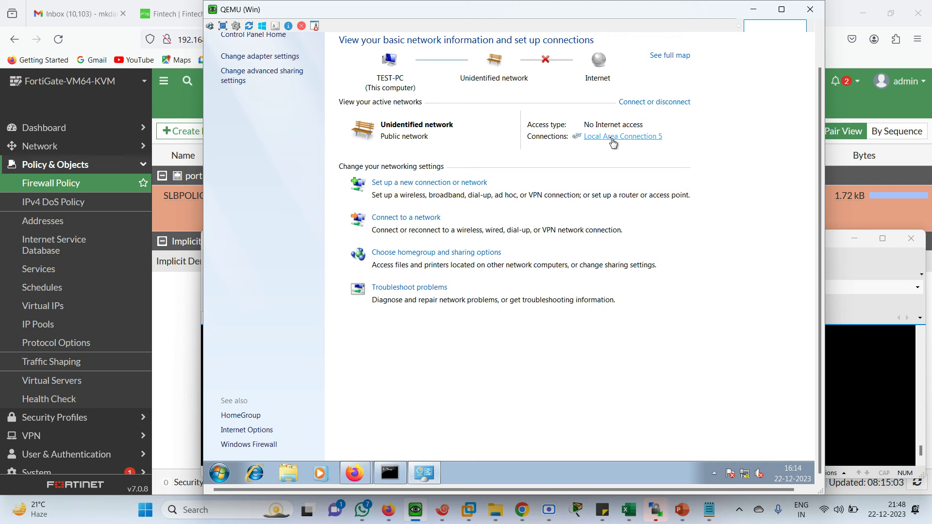
pyautogui.click(612, 138)
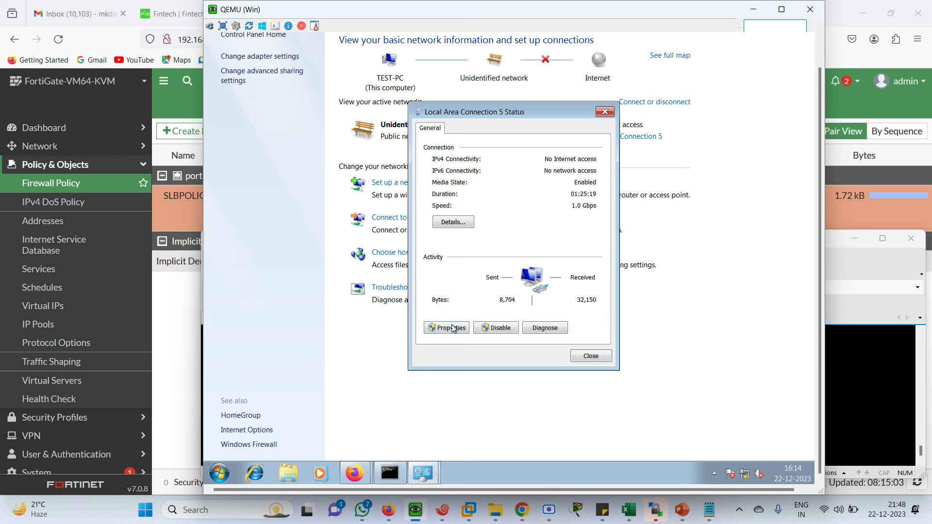
pyautogui.click(451, 329)
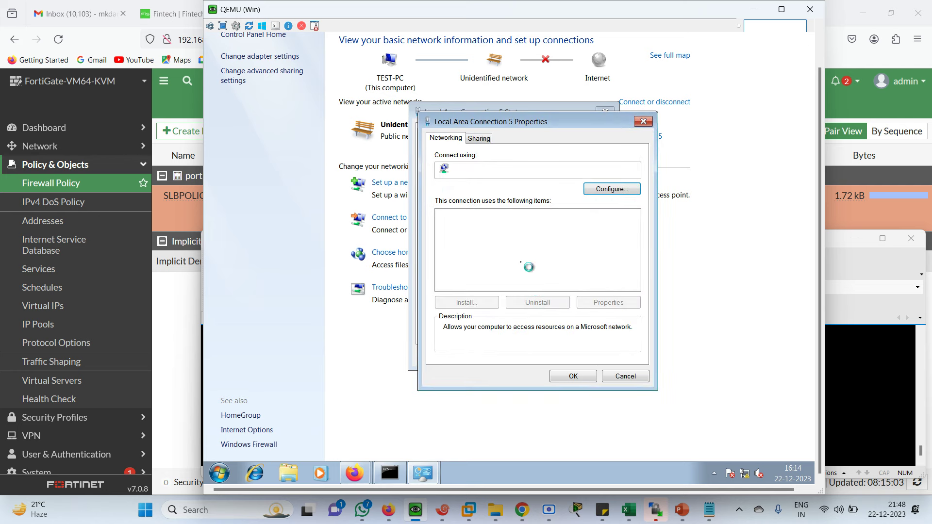
pyautogui.doubleClick(538, 266)
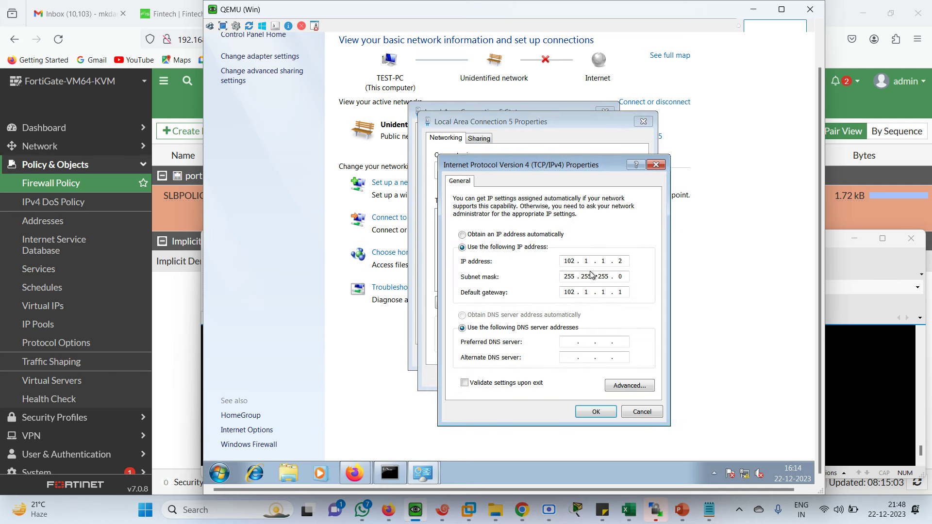
pyautogui.click(568, 343)
pyautogui.press('Tab')
pyautogui.write('8.8')
pyautogui.click(594, 413)
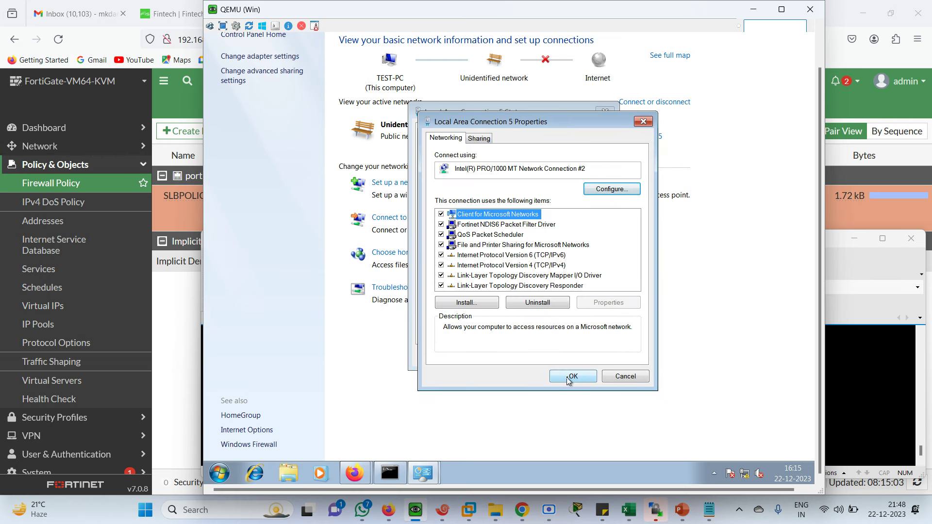
pyautogui.click(567, 378)
pyautogui.click(581, 357)
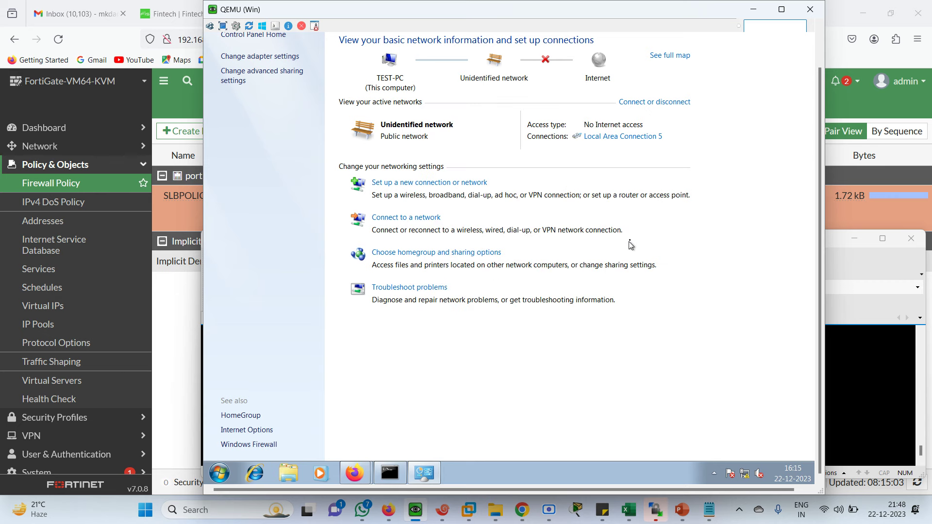
# Step: Sign in at the 101.1.1.100 prompt with the user account, declining to save the login
pyautogui.moveTo(369, 458)
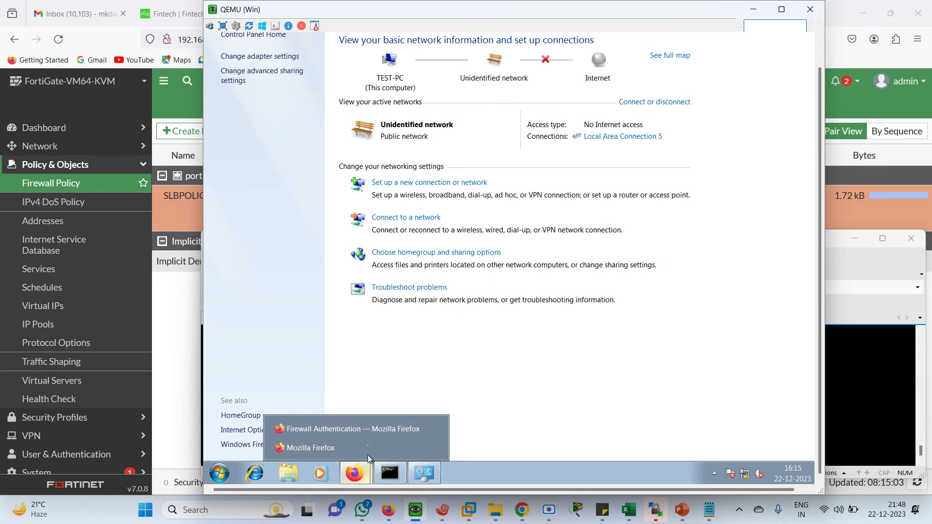
pyautogui.click(336, 429)
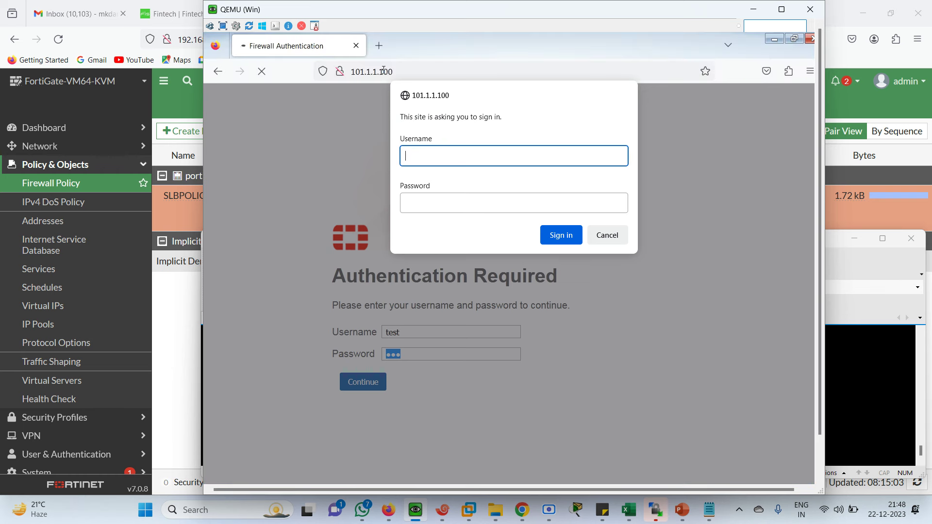
pyautogui.click(383, 71)
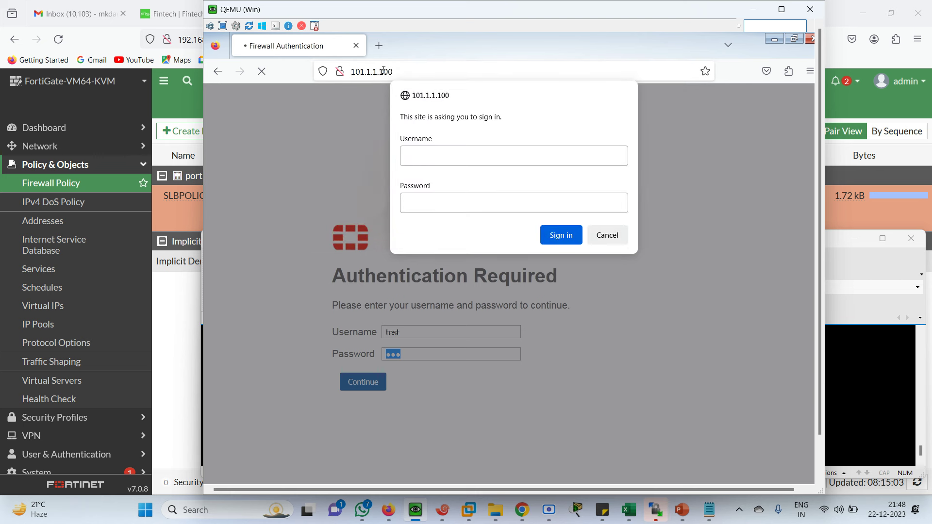
pyautogui.click(450, 159)
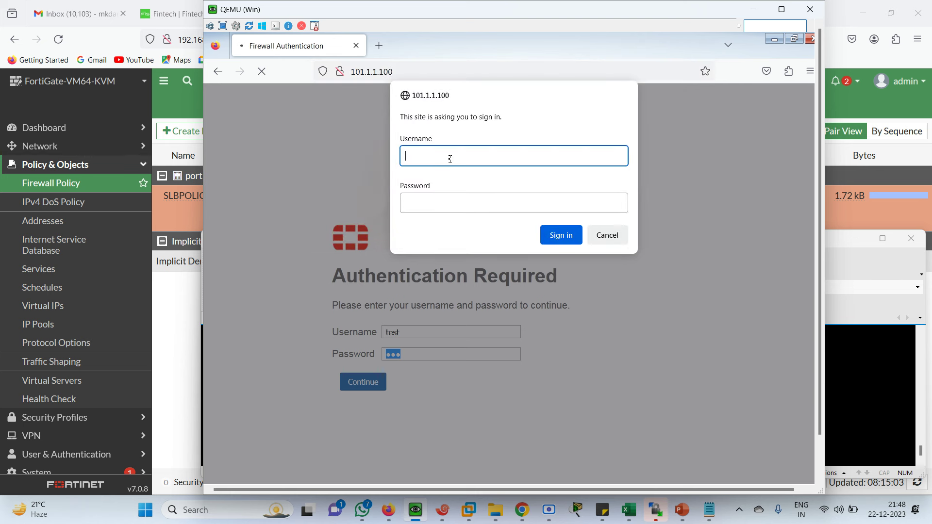
pyautogui.write('mahesh')
pyautogui.press('Tab')
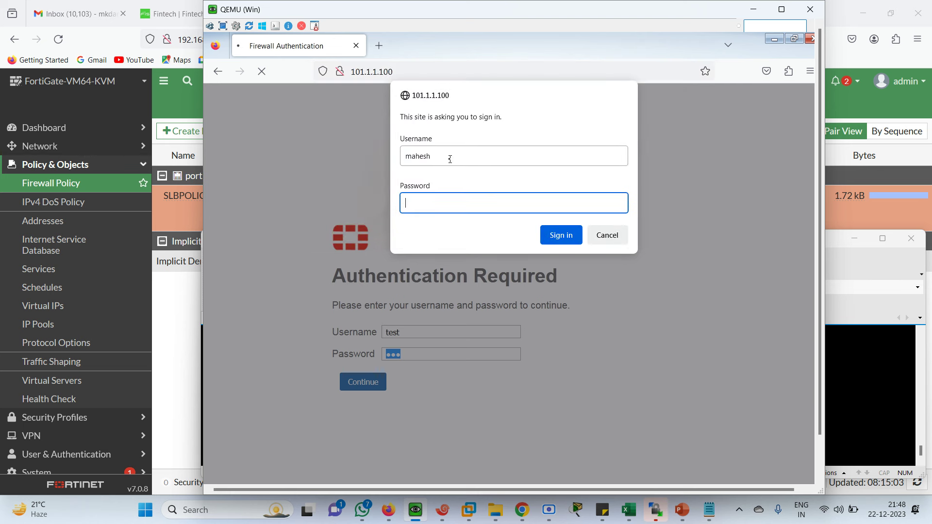
pyautogui.press('Return')
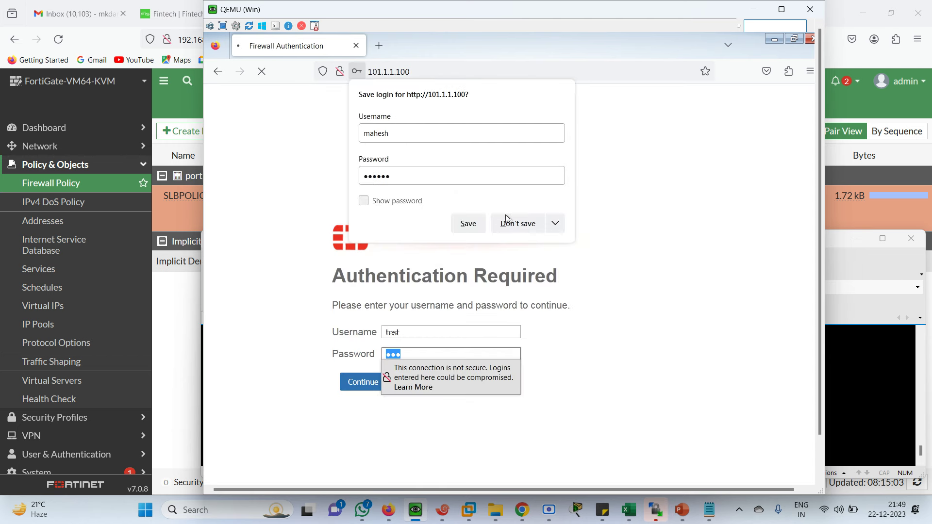
pyautogui.click(514, 225)
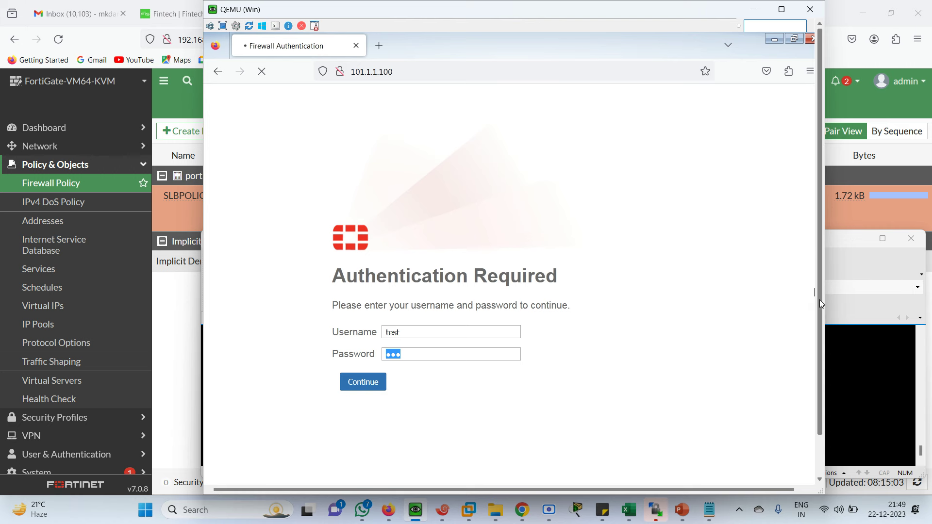
pyautogui.moveTo(819, 299); pyautogui.dragTo(819, 344)
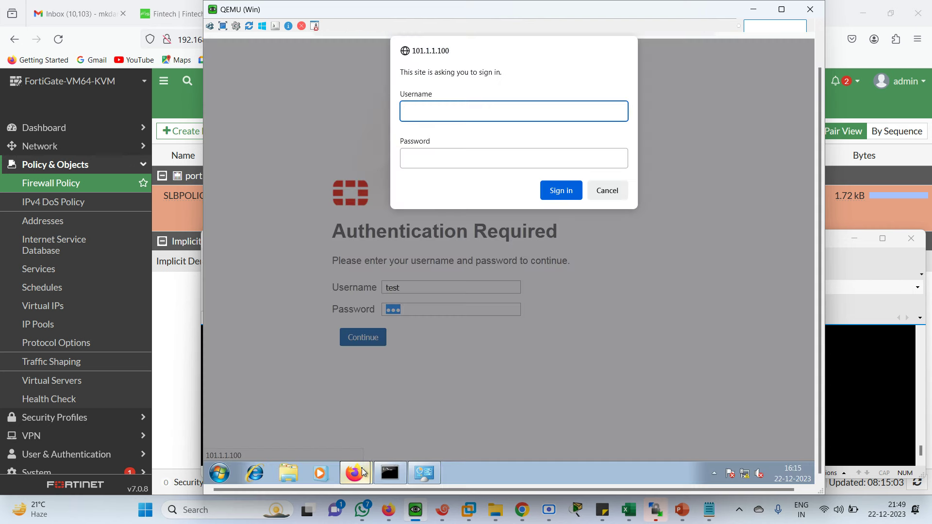
pyautogui.click(398, 479)
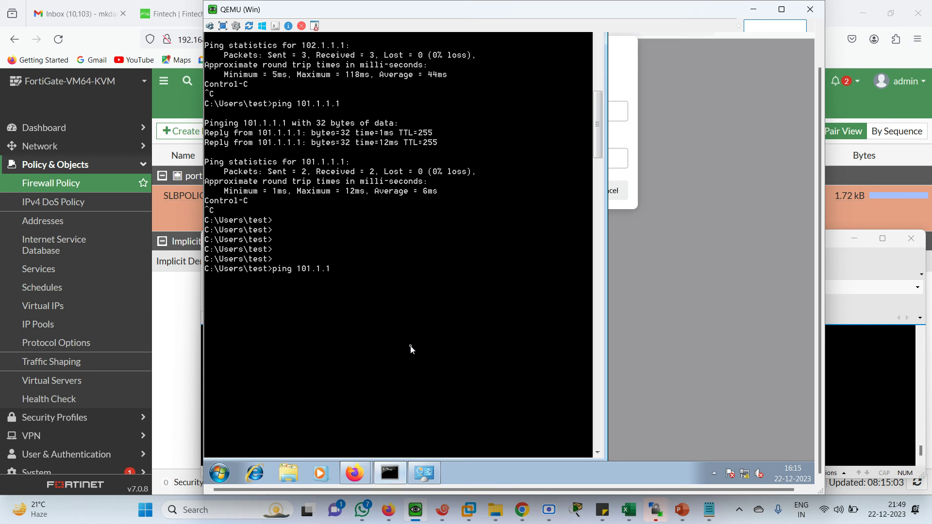
# Step: Ping 101.1.1.100 with 0% loss, then retry the ping with port 80 added
pyautogui.press('Return')
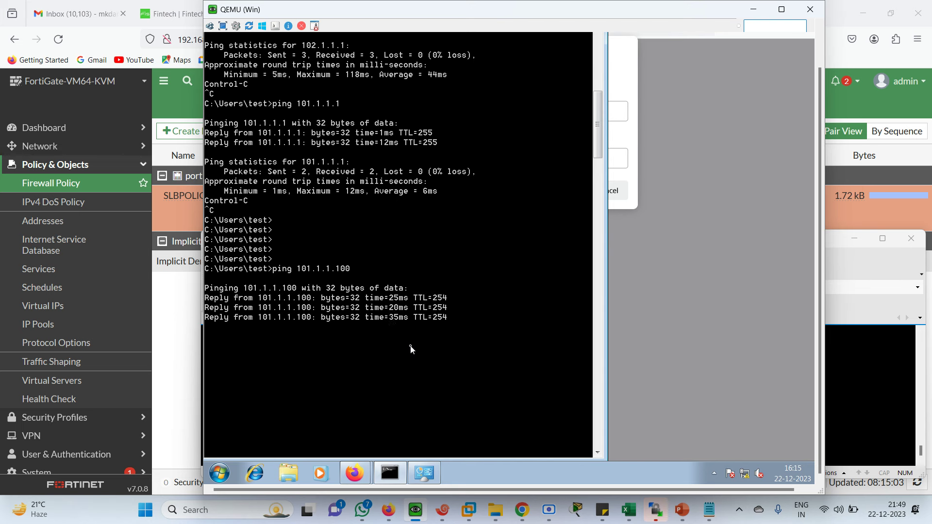
pyautogui.press('Return')
pyautogui.press('Up')
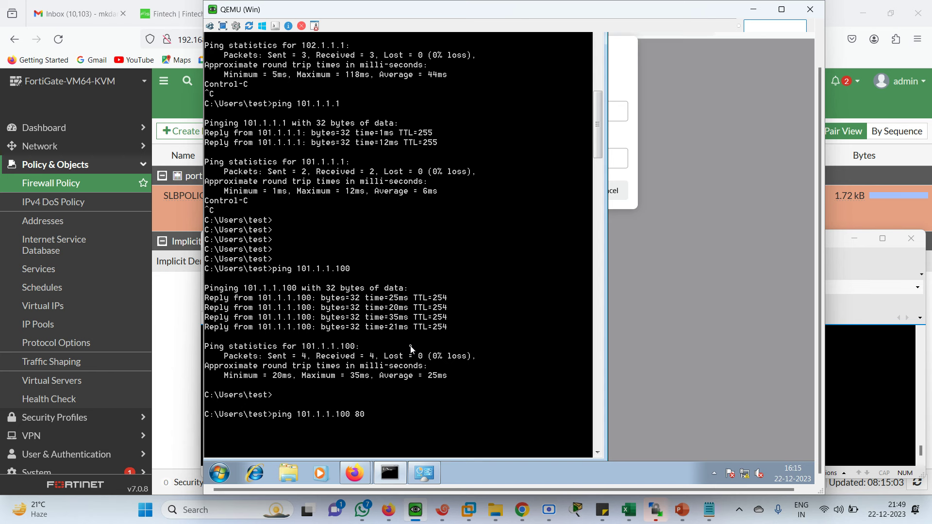
pyautogui.press('Return')
# Step: Try telnet 101.1.1.100 80, which is unrecognized, then close Command Prompt
pyautogui.press('Up')
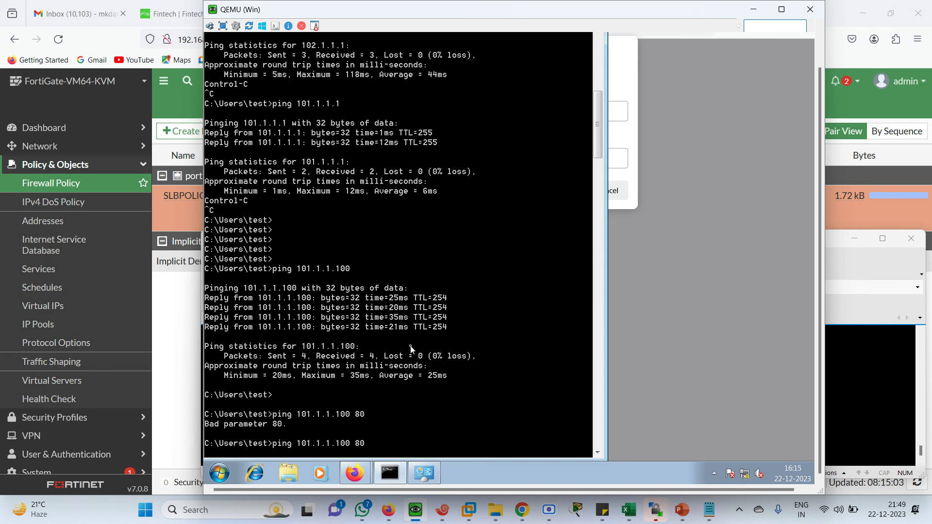
pyautogui.press('Left')
pyautogui.press('Left')
pyautogui.press('Left')
pyautogui.press('Left')
pyautogui.press('Left')
pyautogui.press('Left')
pyautogui.press('Left')
pyautogui.press('Left')
pyautogui.press('Left')
pyautogui.press('Left')
pyautogui.press('Left')
pyautogui.press('Left')
pyautogui.press('Left')
pyautogui.press('Left')
pyautogui.press('BackSpace')
pyautogui.press('BackSpace')
pyautogui.press('BackSpace')
pyautogui.press('BackSpace')
pyautogui.press('BackSpace')
pyautogui.write('telnet')
pyautogui.press('Return')
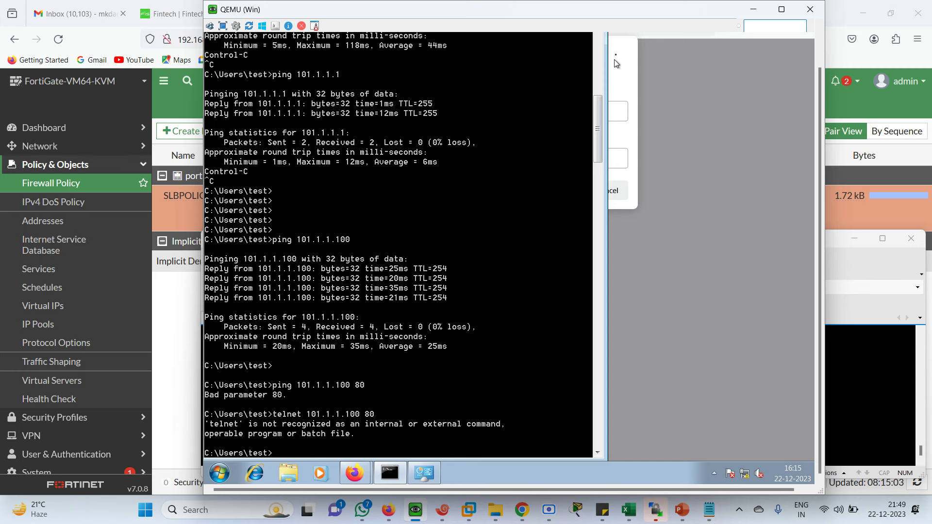
pyautogui.scroll(1, 821, 228)
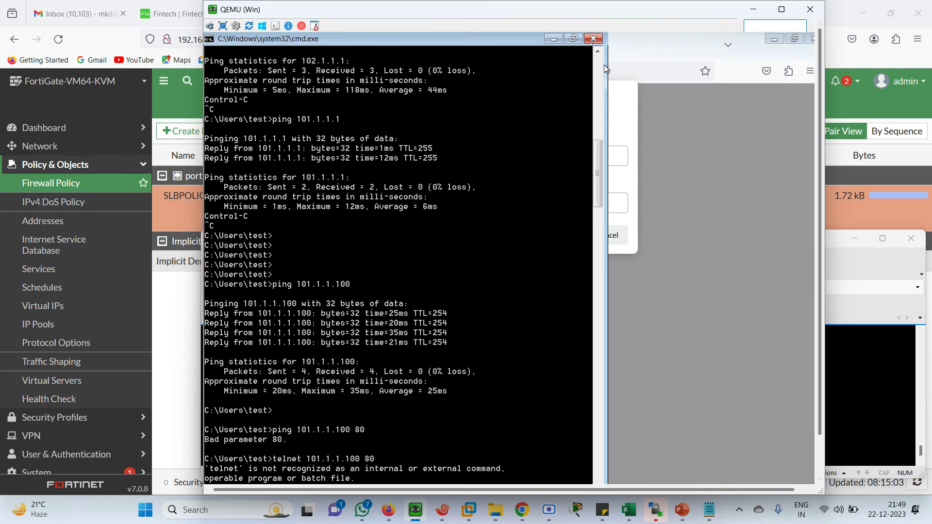
pyautogui.click(594, 39)
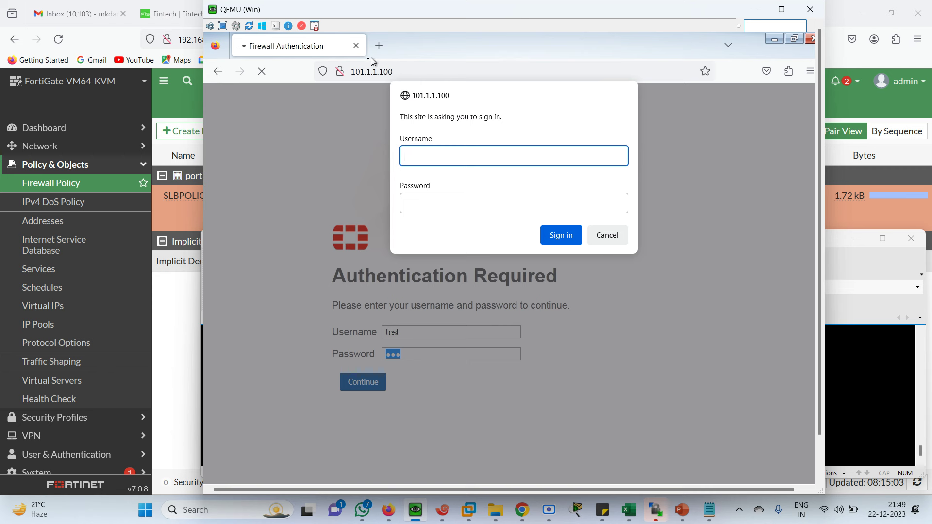
pyautogui.click(413, 76)
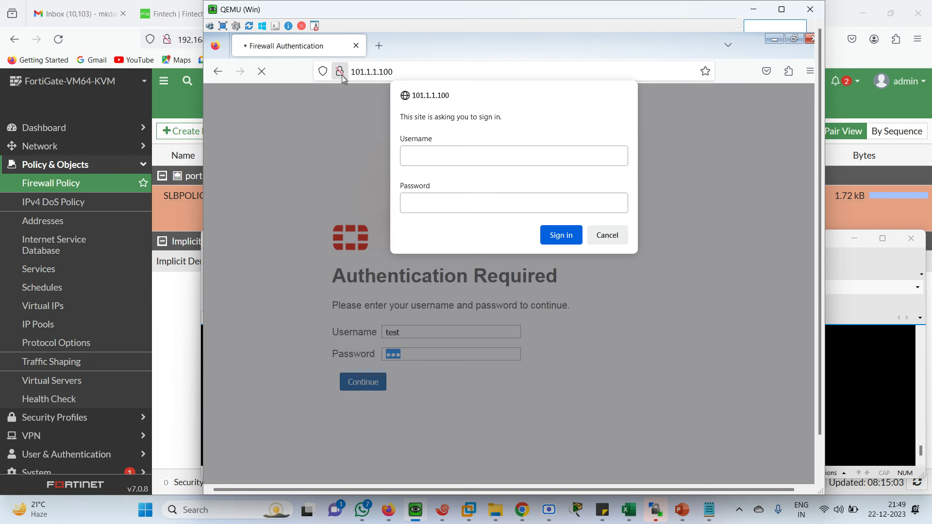
pyautogui.click(340, 71)
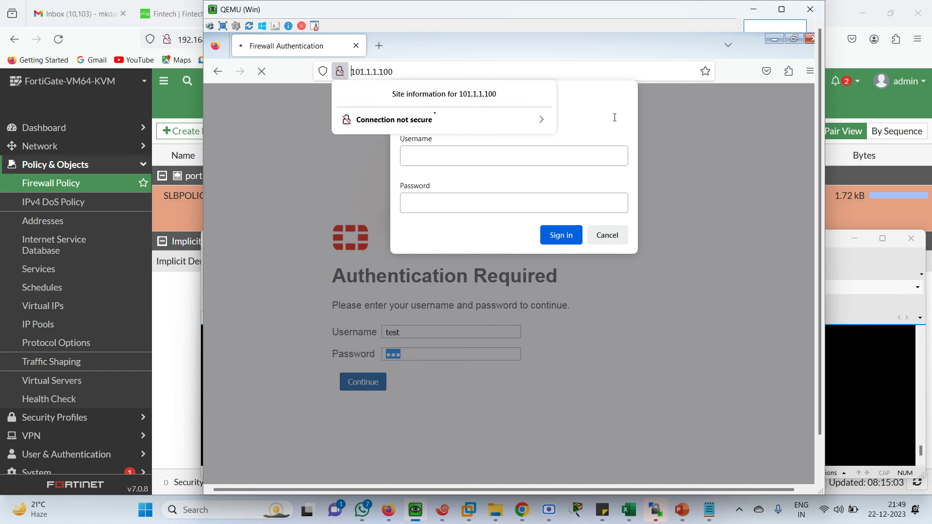
pyautogui.click(376, 73)
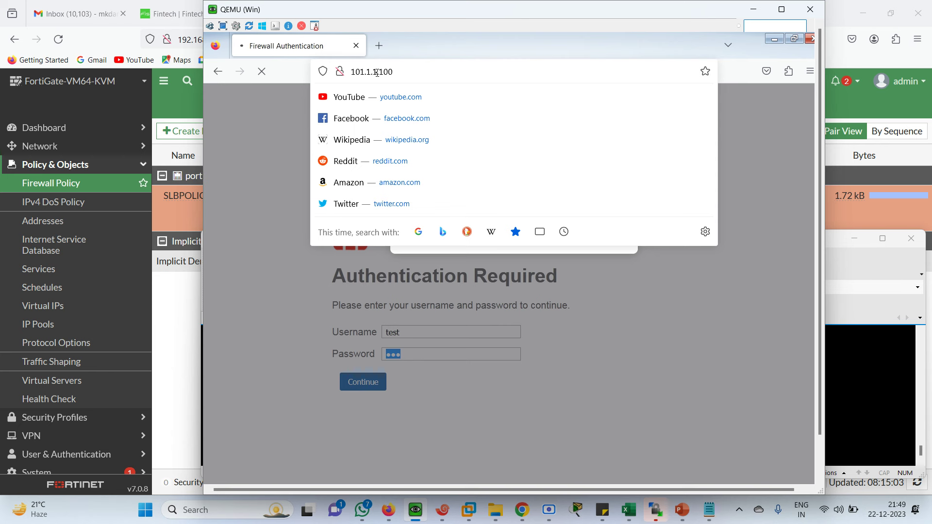
pyautogui.click(377, 72)
pyautogui.write('http')
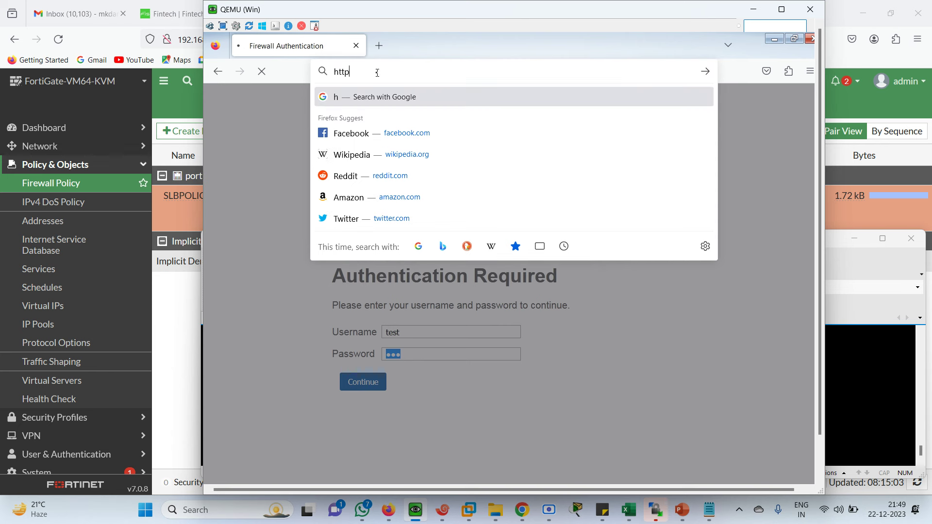
pyautogui.write('://')
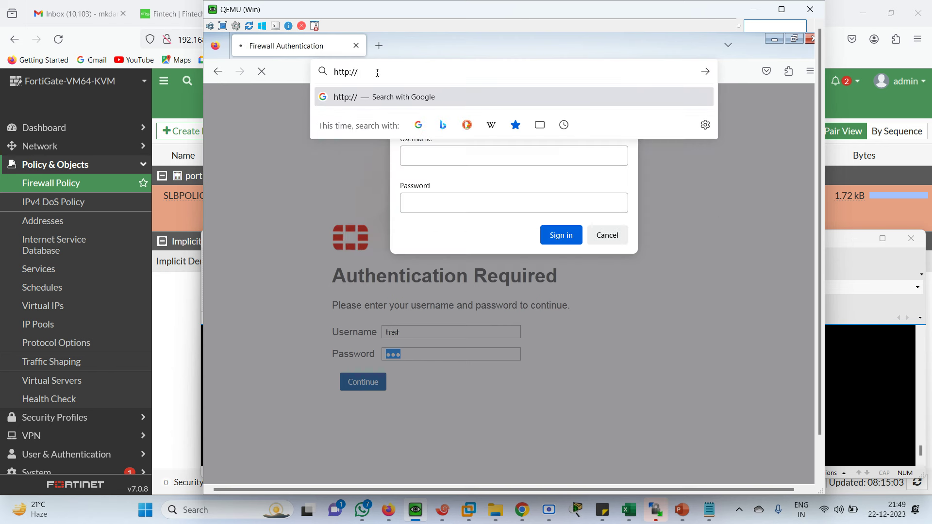
pyautogui.write('101')
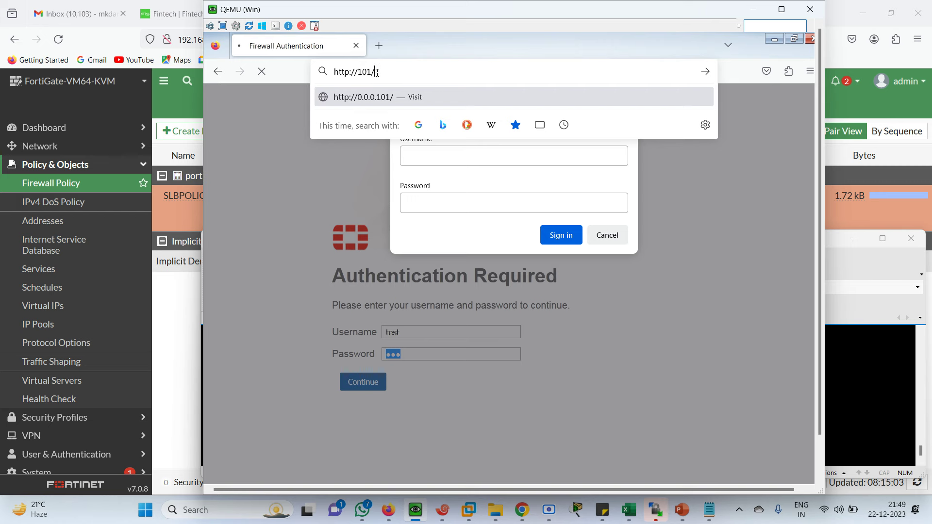
pyautogui.moveTo(390, 511)
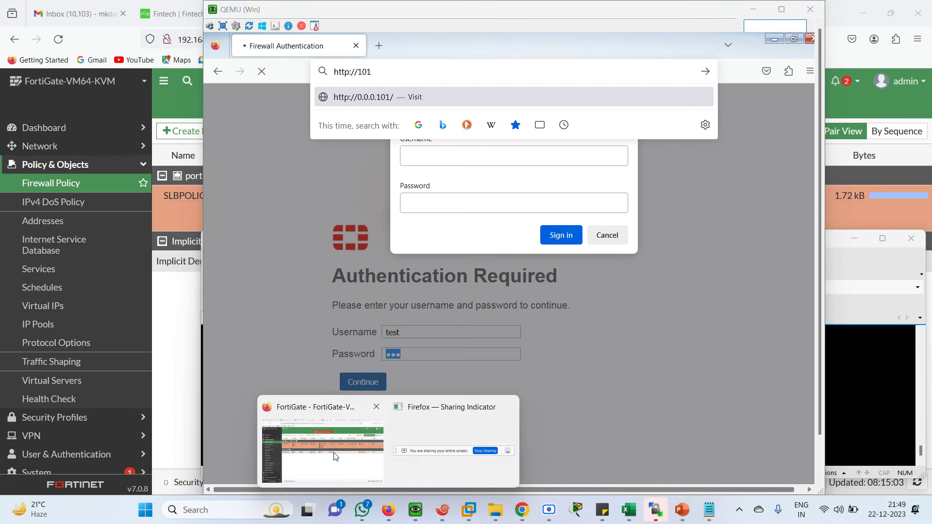
pyautogui.click(320, 439)
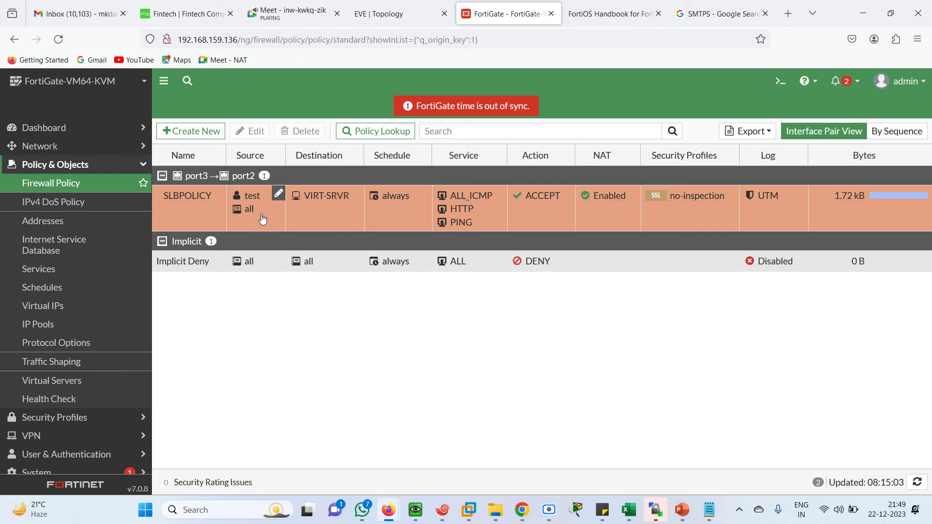
# Step: View Policy & Objects > Virtual Servers, where VIRT-SRVR round-robins four real servers with 16 hits
pyautogui.click(72, 386)
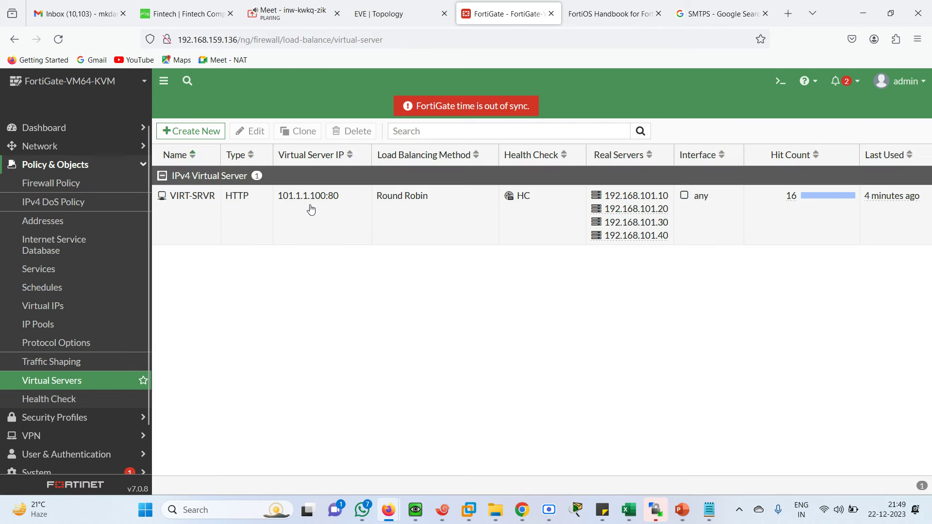
pyautogui.click(406, 14)
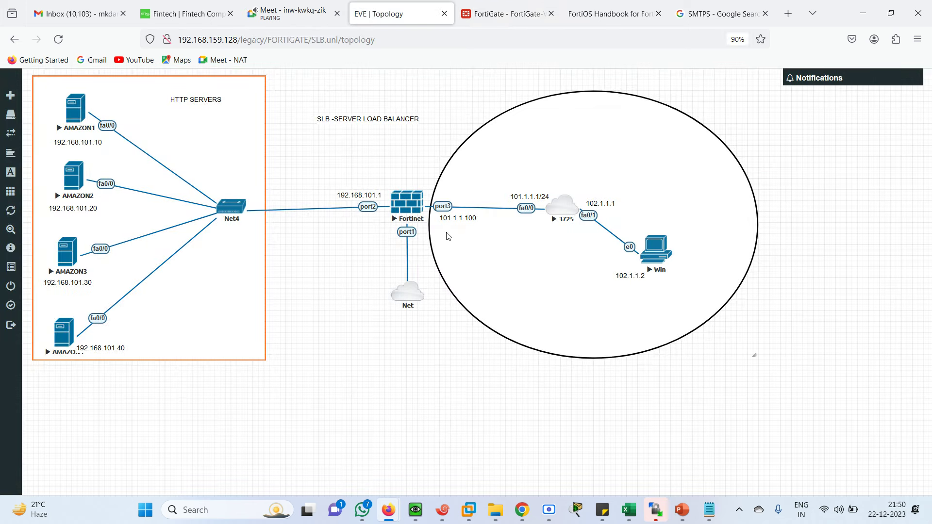
pyautogui.click(493, 20)
pyautogui.moveTo(523, 519)
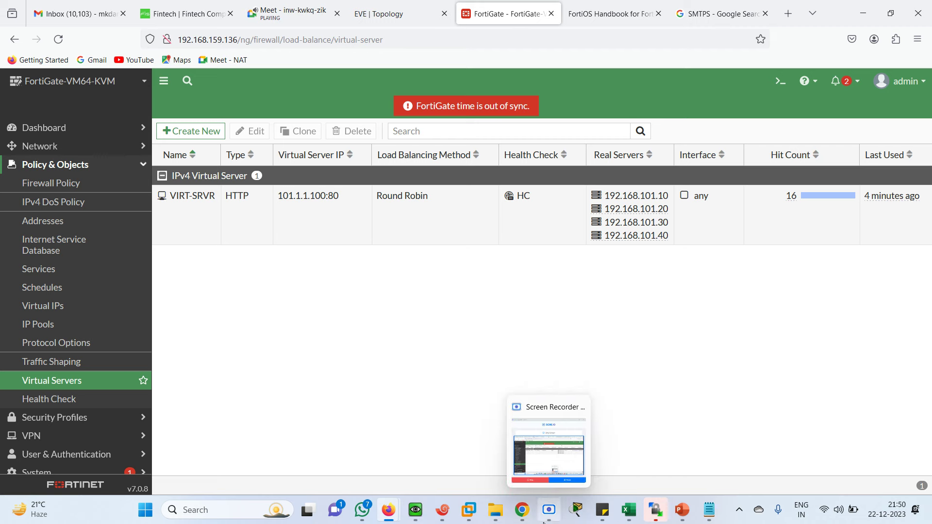
pyautogui.click(450, 519)
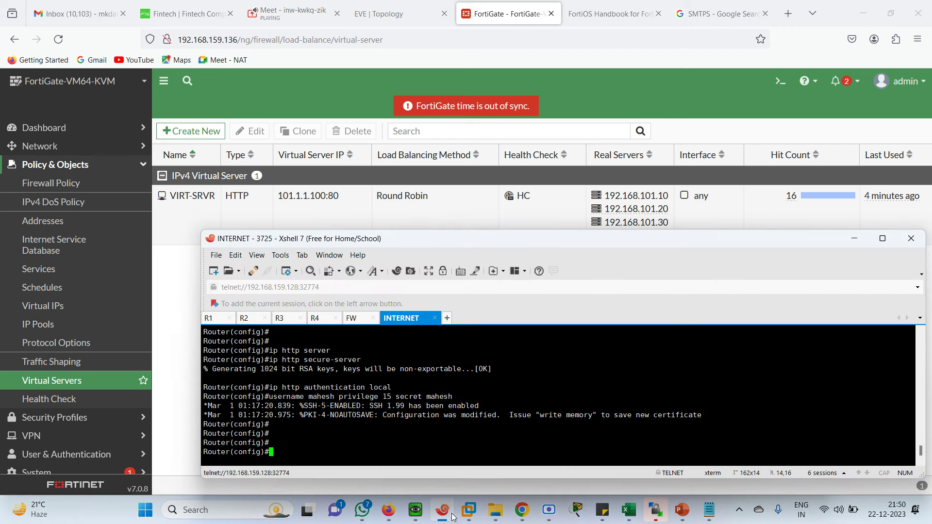
pyautogui.moveTo(388, 512)
pyautogui.click(333, 460)
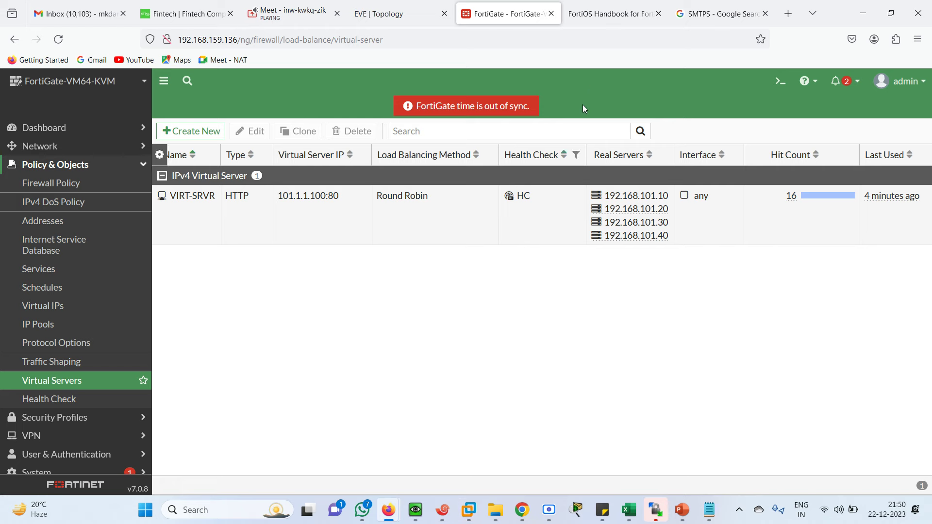
pyautogui.click(598, 14)
pyautogui.click(506, 16)
pyautogui.click(416, 510)
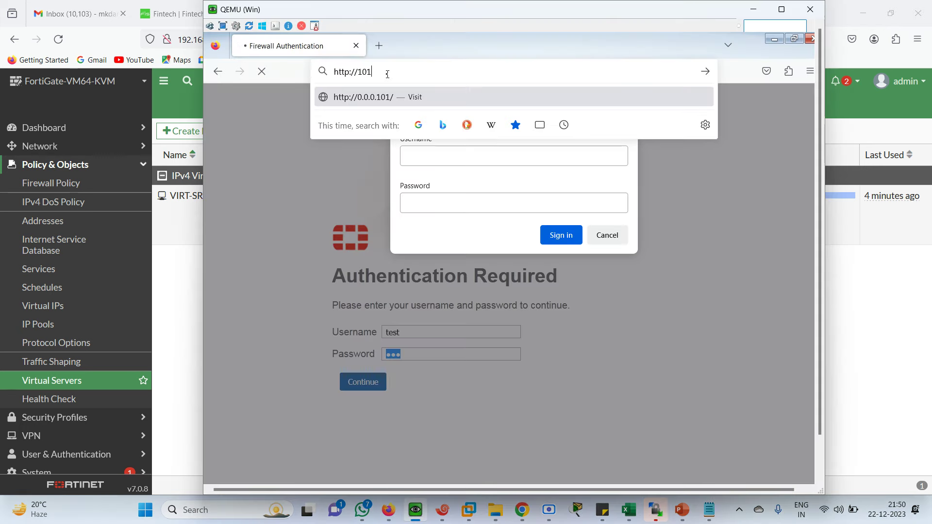
# Step: Load 101.1.1.100 in the VM browser and dismiss the sign-in prompt
pyautogui.write('.1.1.100/')
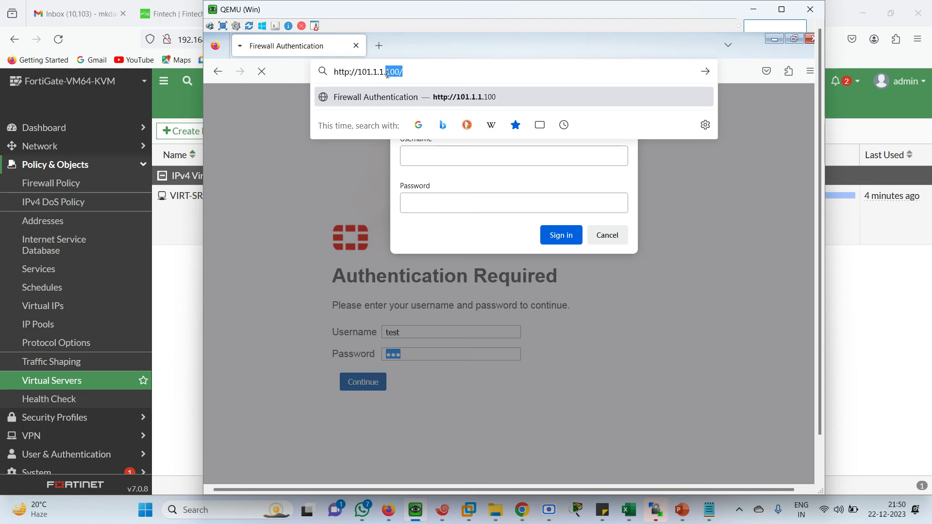
pyautogui.press('Return')
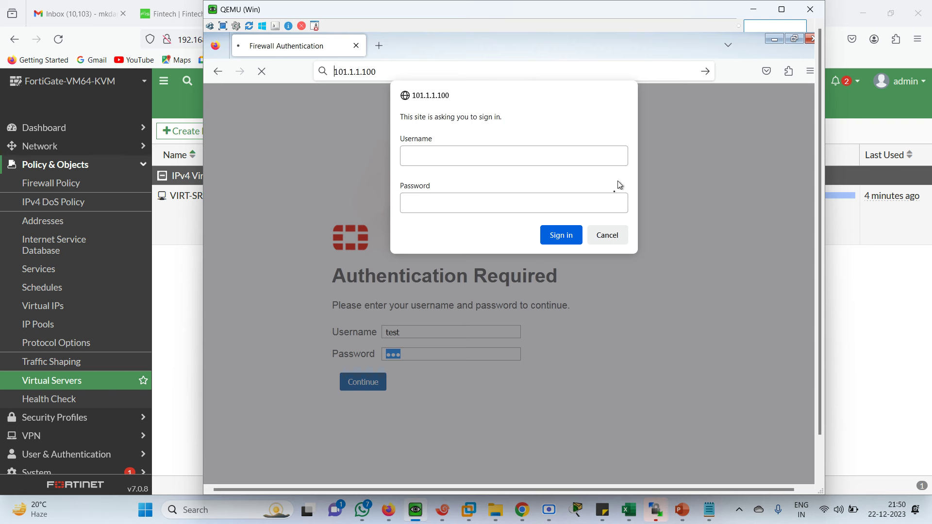
pyautogui.click(607, 236)
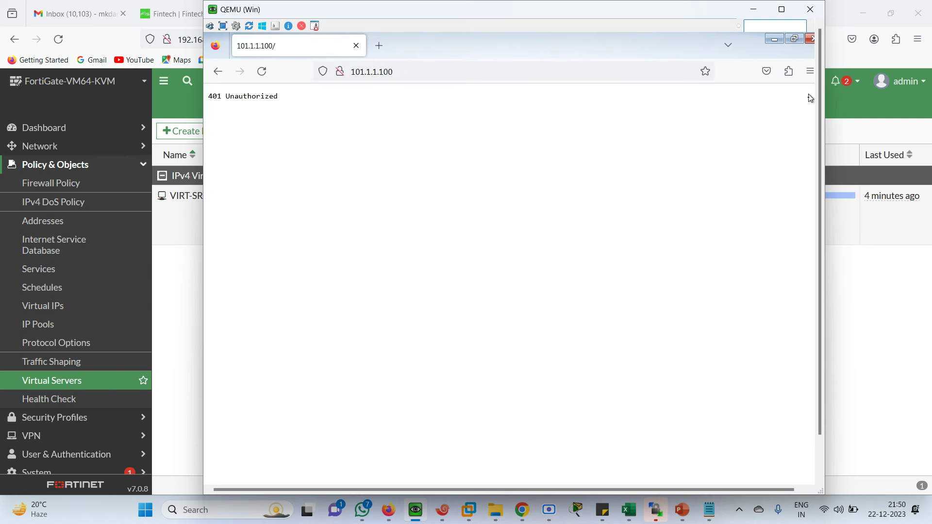
# Step: Close the VM's Firefox and return to the host FortiGate Virtual Servers list
pyautogui.moveTo(820, 123); pyautogui.dragTo(814, 43)
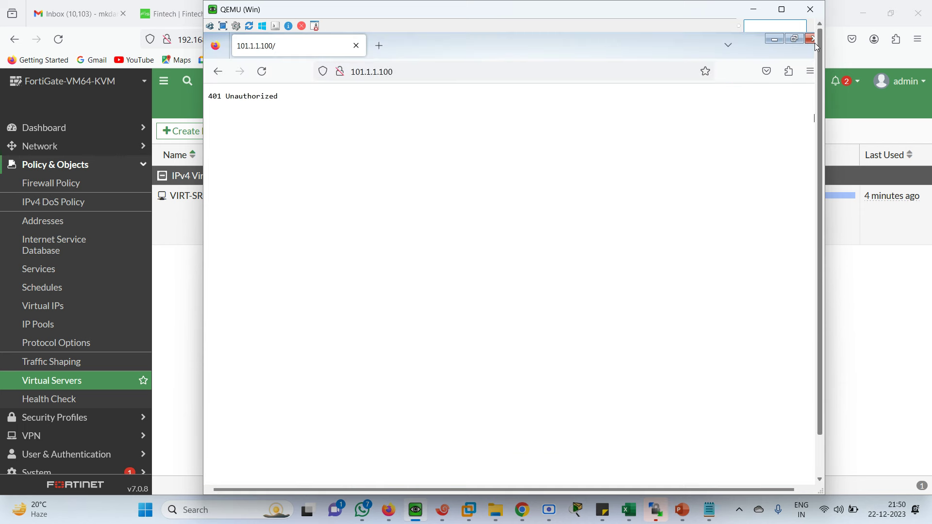
pyautogui.click(775, 41)
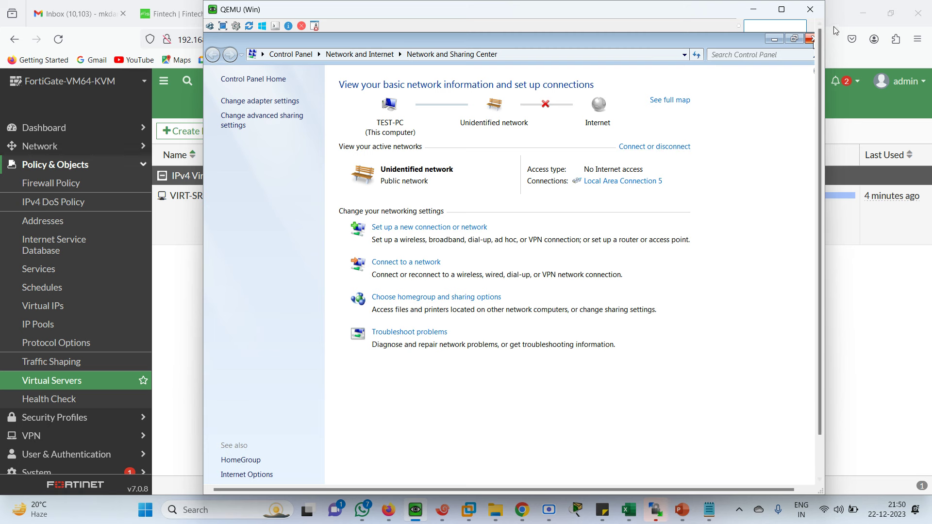
pyautogui.hotkey('alt', 'Tab')
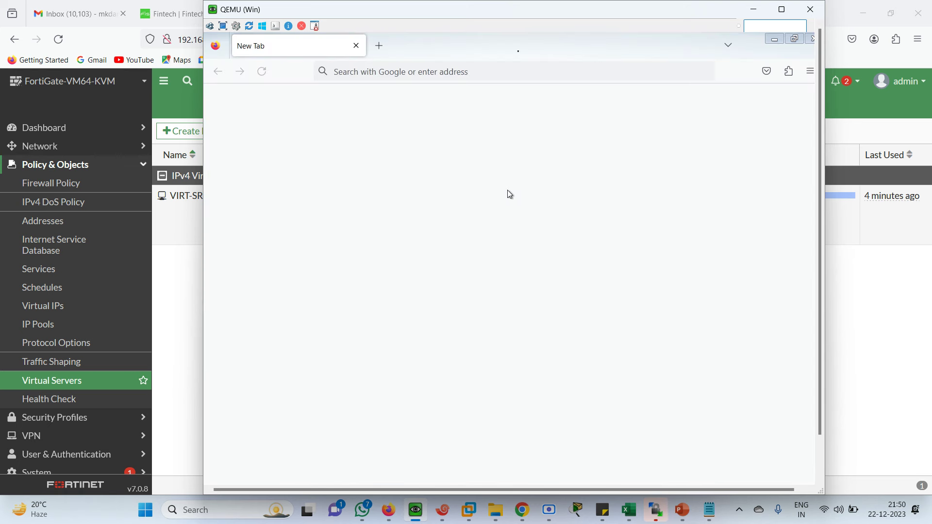
pyautogui.click(811, 40)
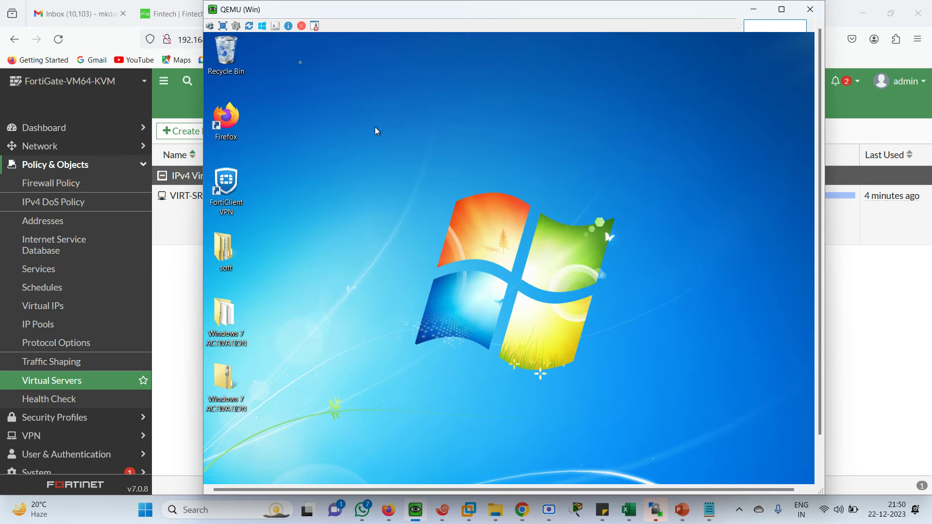
pyautogui.click(182, 293)
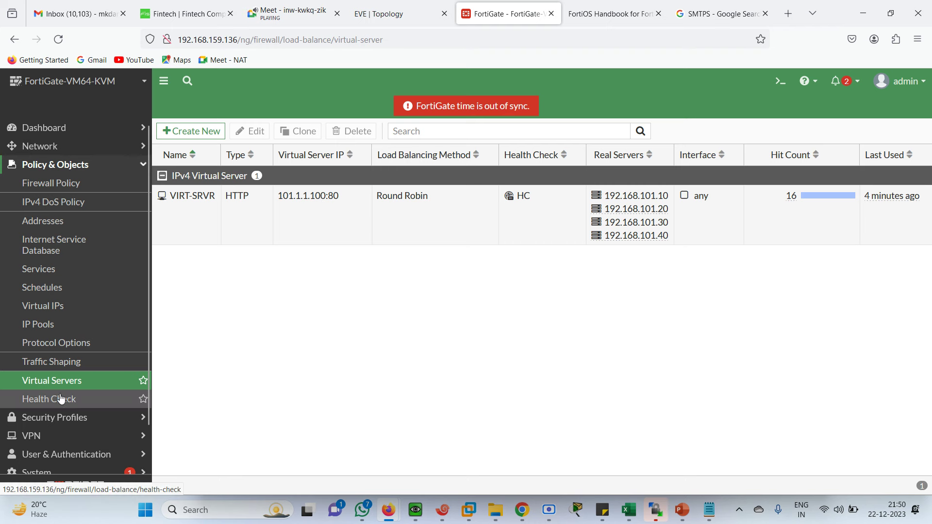
# Step: Check port2 in Network > Interfaces and the lab topology, then view the VM's SRV1 page
pyautogui.click(549, 509)
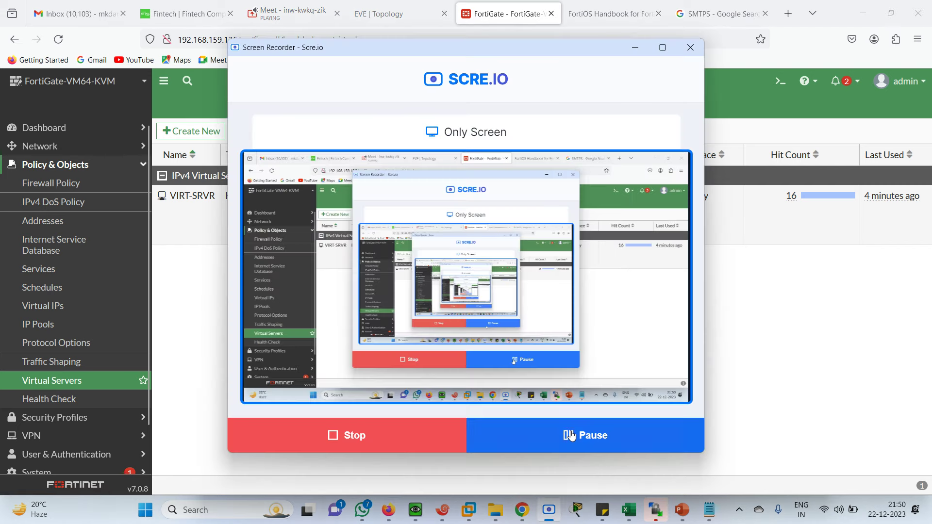
pyautogui.click(568, 437)
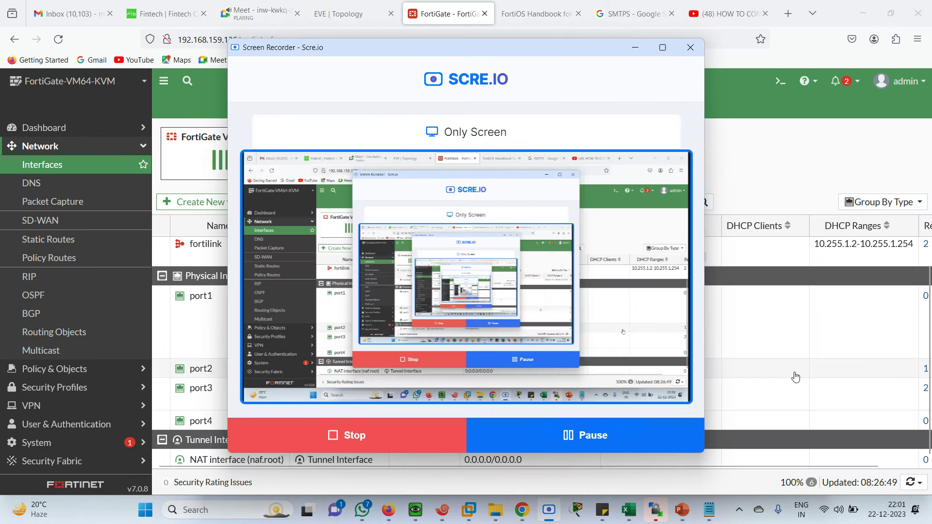
pyautogui.click(795, 377)
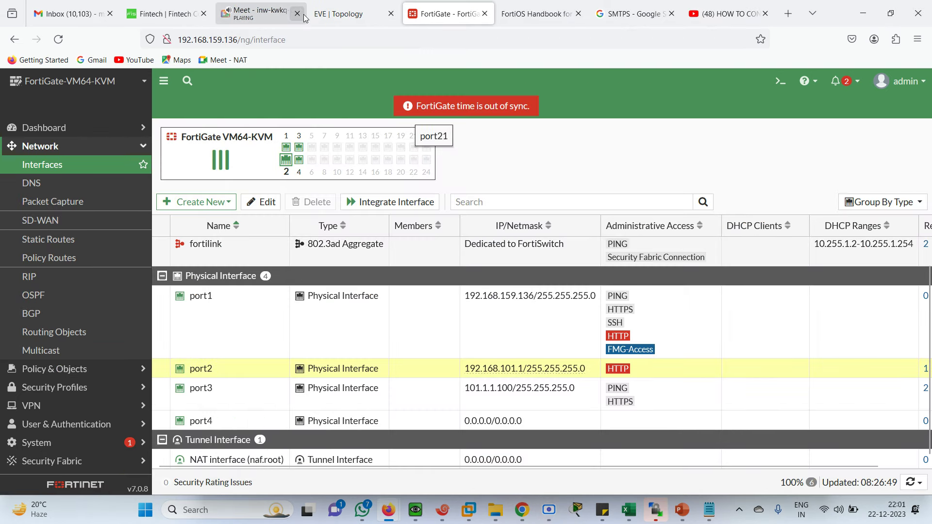
pyautogui.click(258, 18)
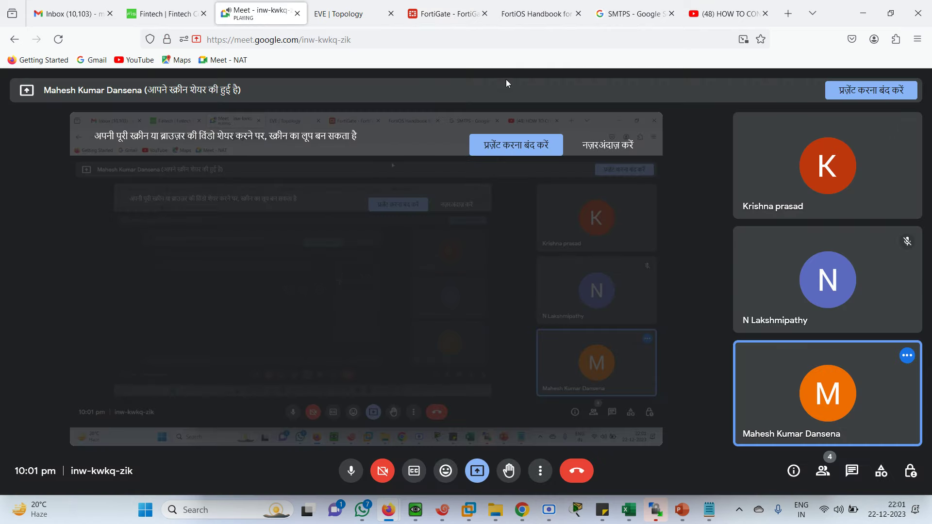
pyautogui.click(354, 14)
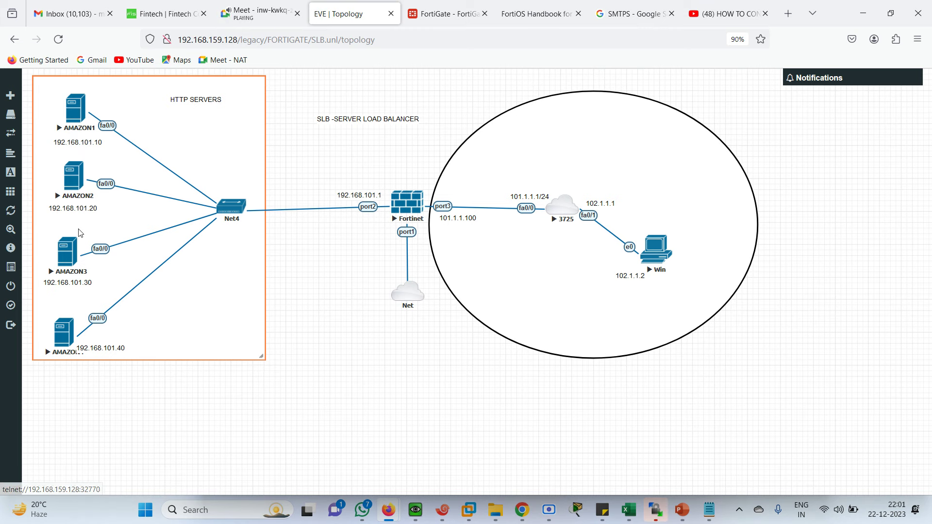
pyautogui.click(438, 12)
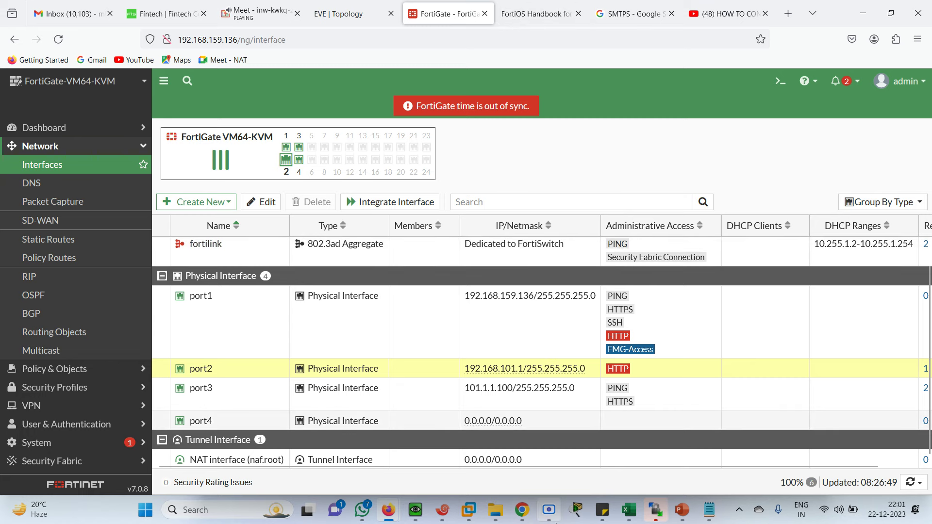
pyautogui.click(421, 516)
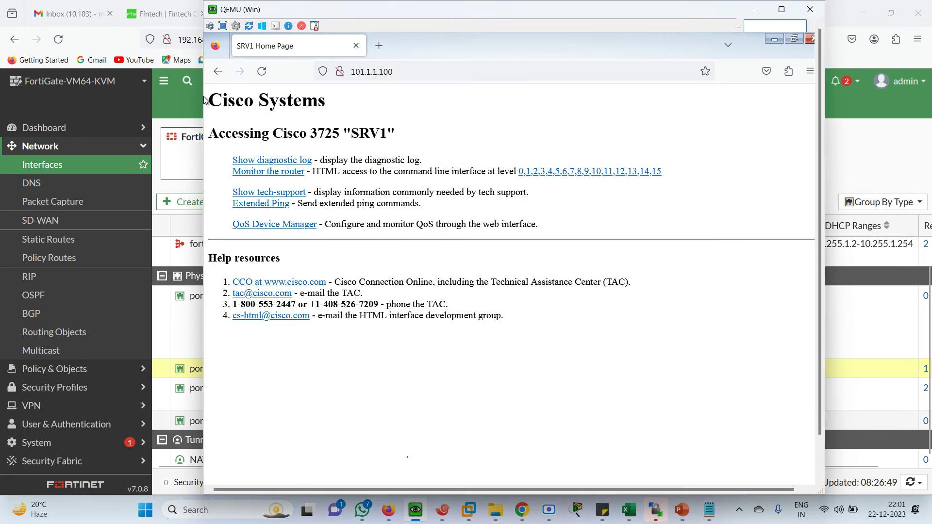
# Step: Reload 101.1.1.100 in the VM's Firefox and sign in twice, declining to save the login each time
pyautogui.click(403, 75)
pyautogui.press('Return')
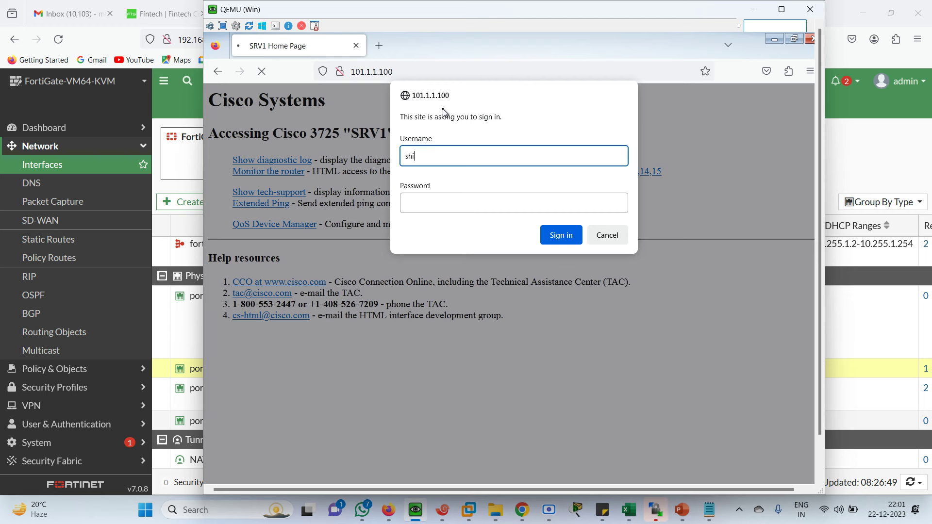
pyautogui.press('Tab')
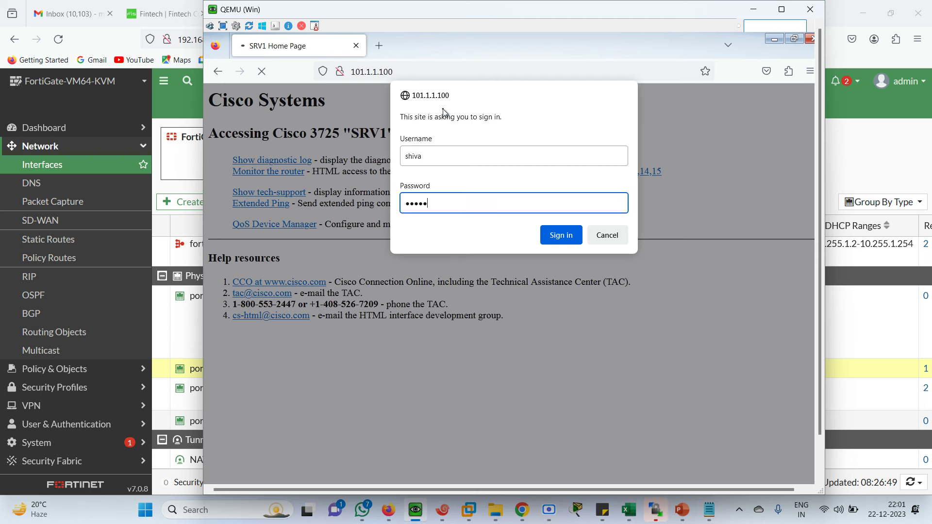
pyautogui.press('Return')
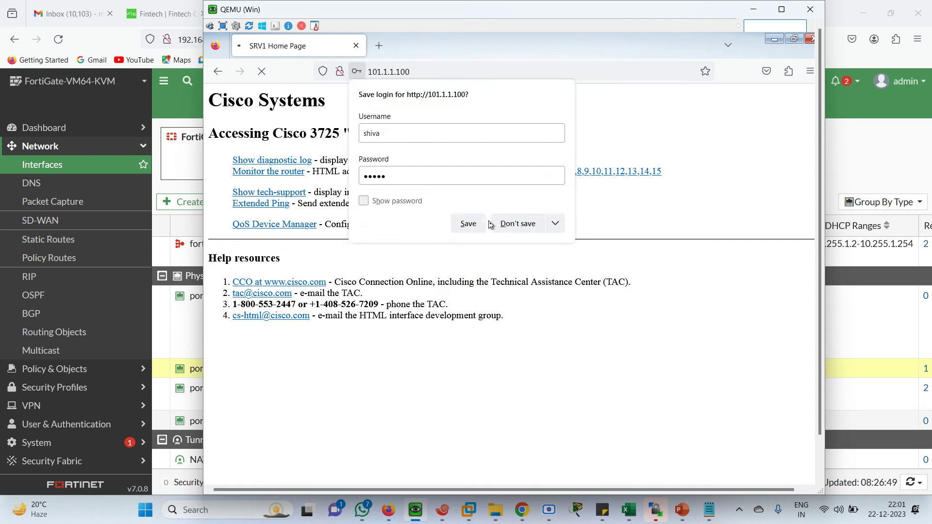
pyautogui.click(517, 223)
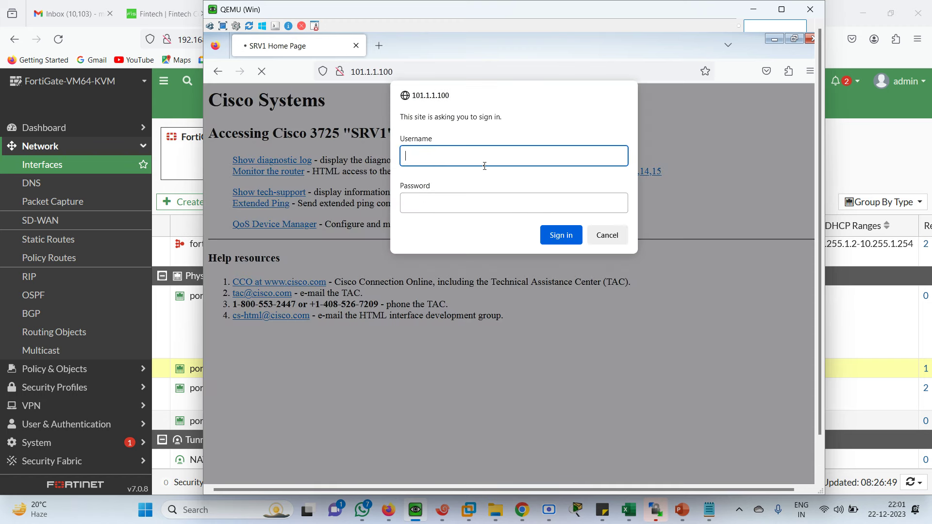
pyautogui.write('shiva')
pyautogui.press('Tab')
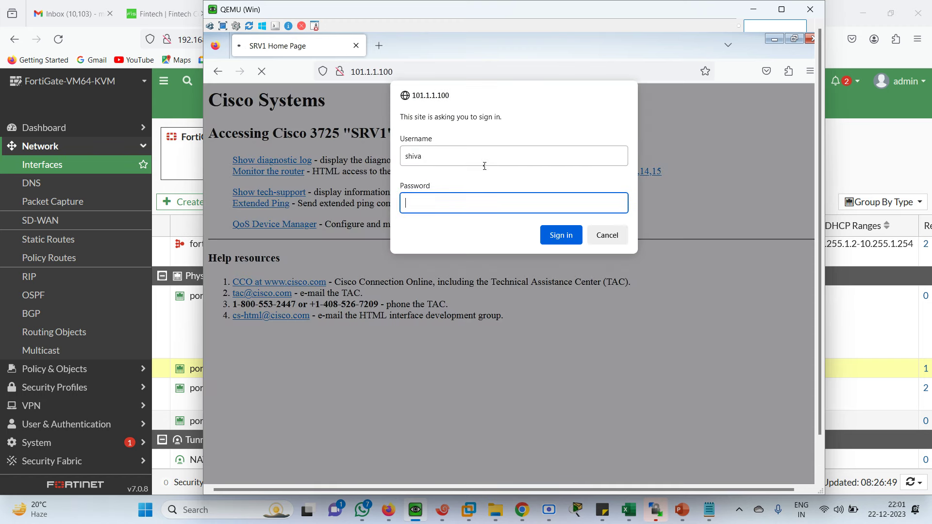
pyautogui.press('Return')
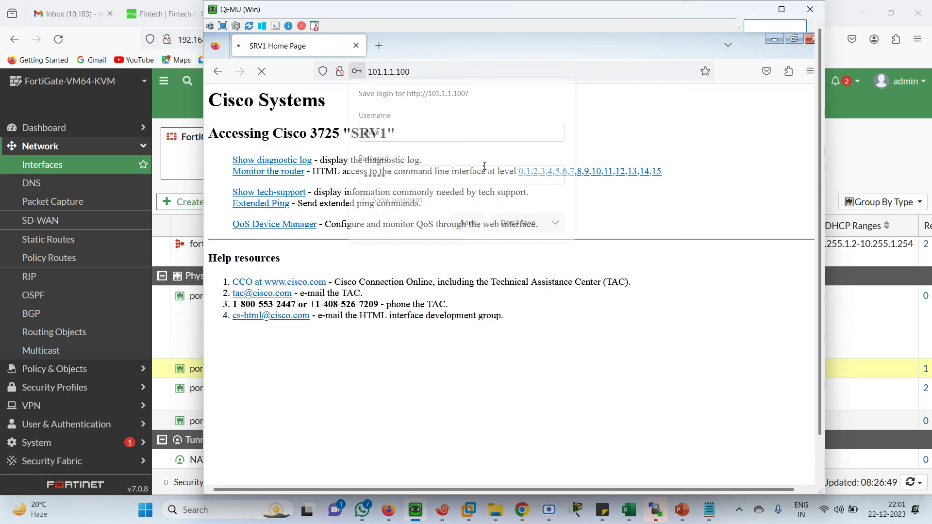
pyautogui.click(517, 223)
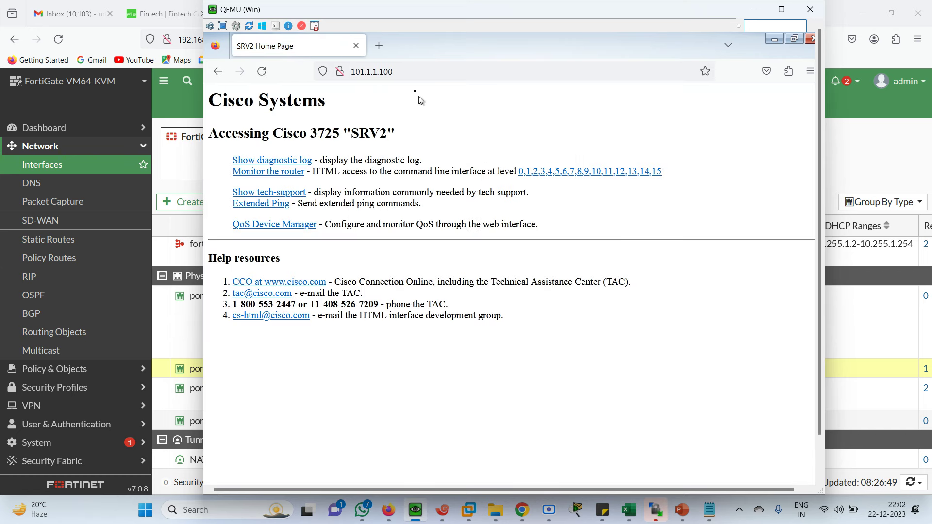
# Step: Reload 101.1.1.100 again and sign in with the username and password, checking which server (SRV1 or SRV2) answers
pyautogui.click(407, 73)
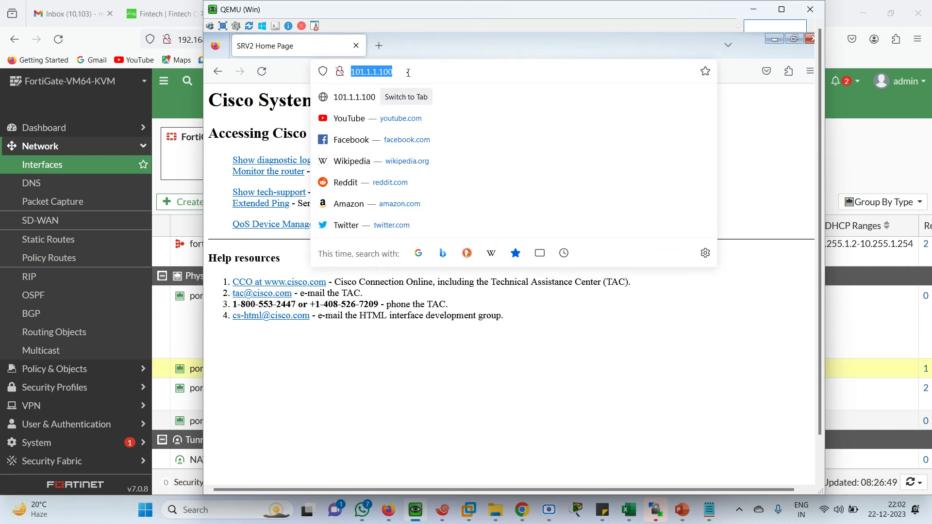
pyautogui.press('Return')
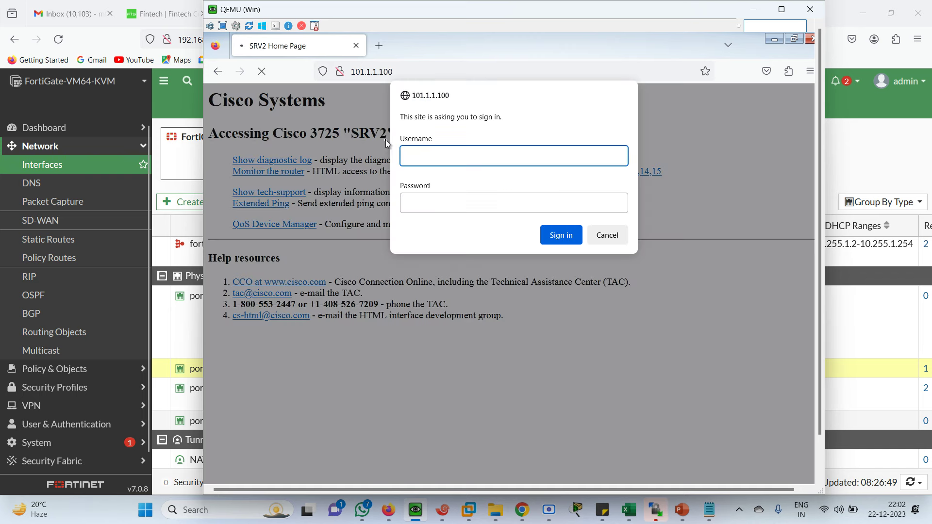
pyautogui.write('shiva')
pyautogui.press('Tab')
pyautogui.write('cis')
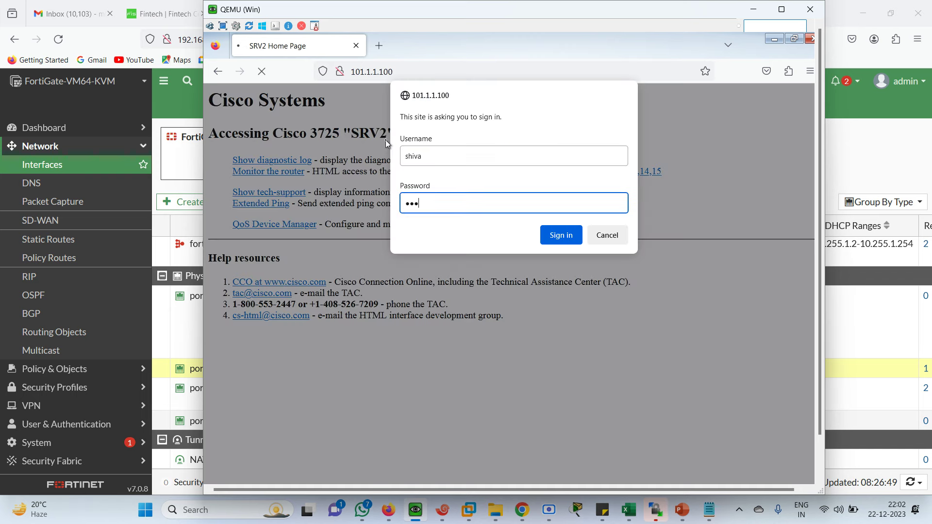
pyautogui.write('co')
pyautogui.press('Return')
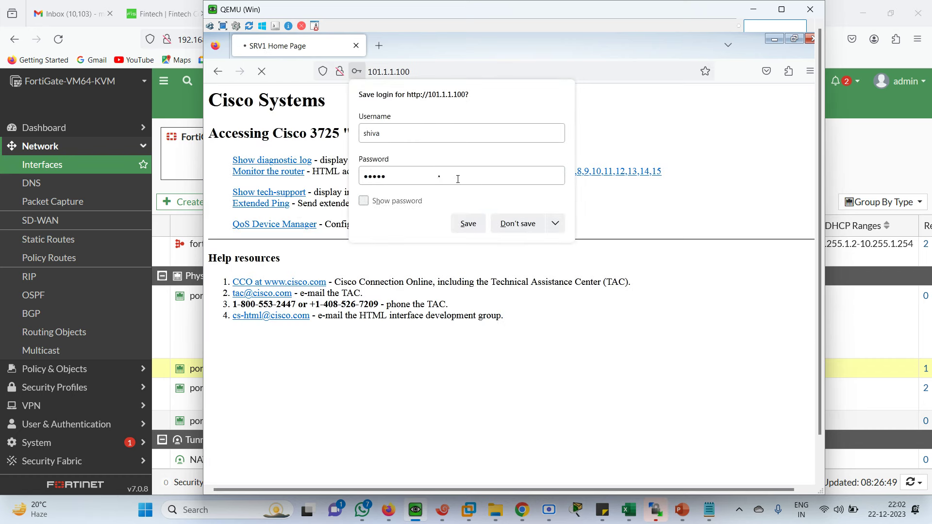
pyautogui.click(521, 227)
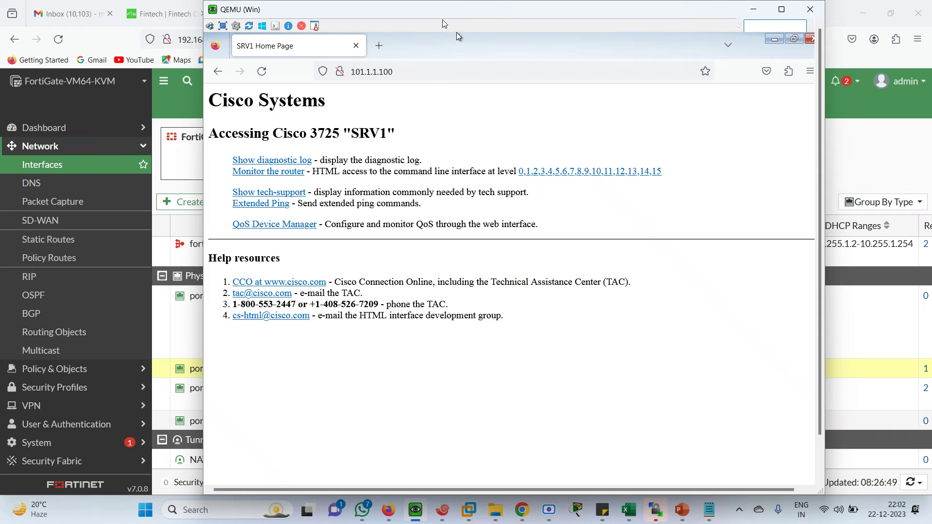
pyautogui.click(389, 509)
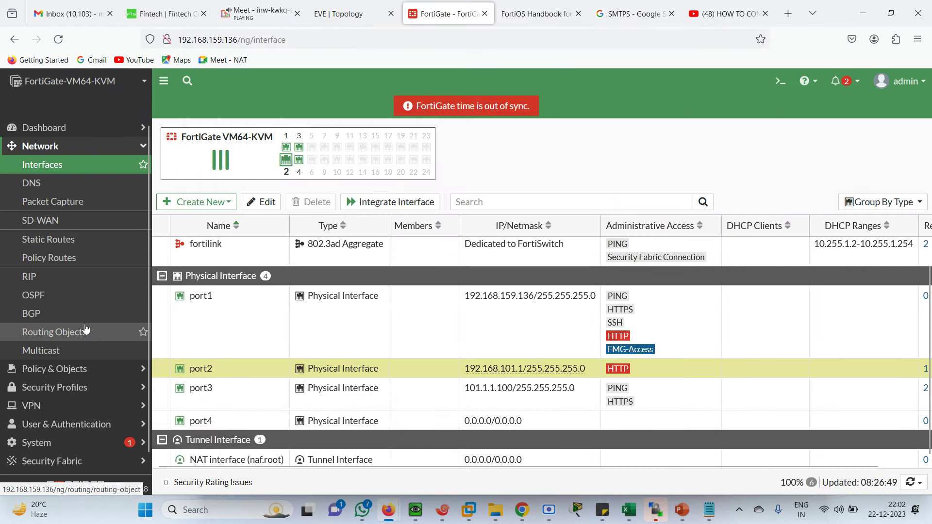
# Step: Open VIRT-SRVR and set max connections to 0 on real servers 192.168.101.10 and 192.168.101.20
pyautogui.click(72, 371)
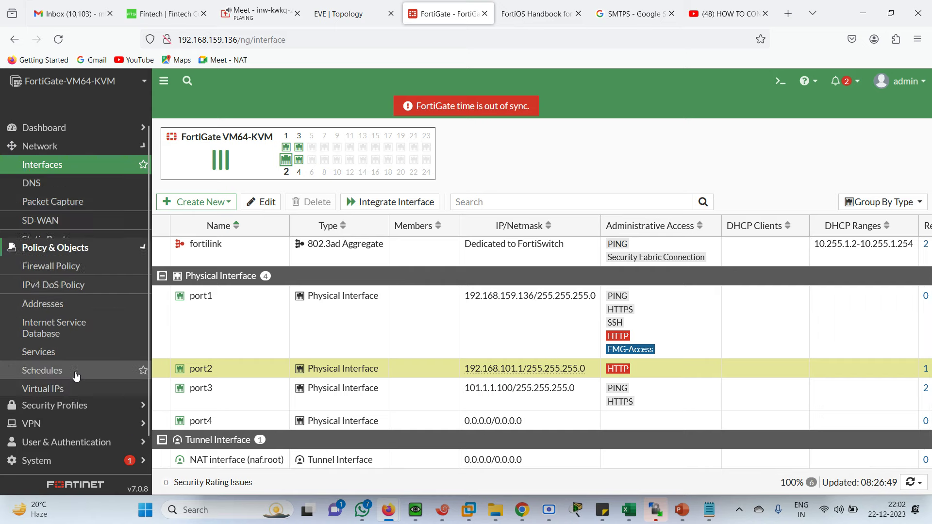
pyautogui.click(65, 381)
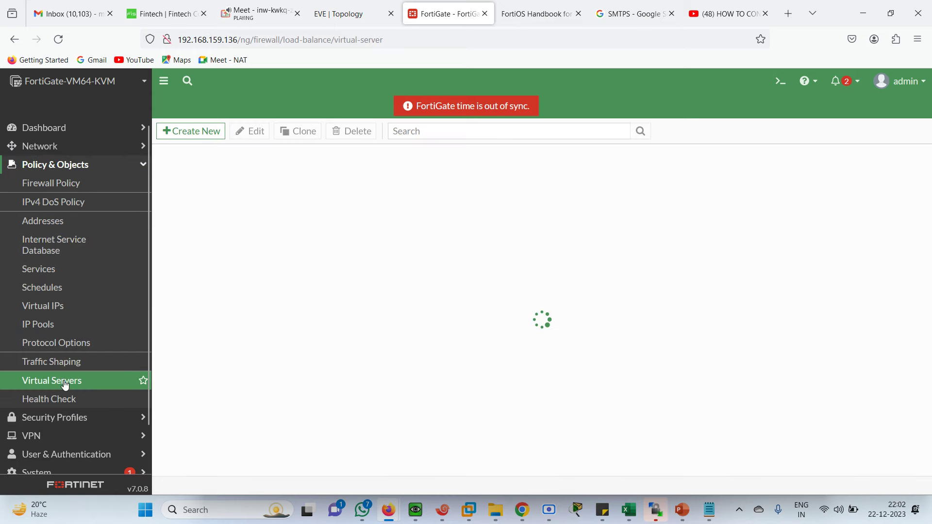
pyautogui.doubleClick(229, 216)
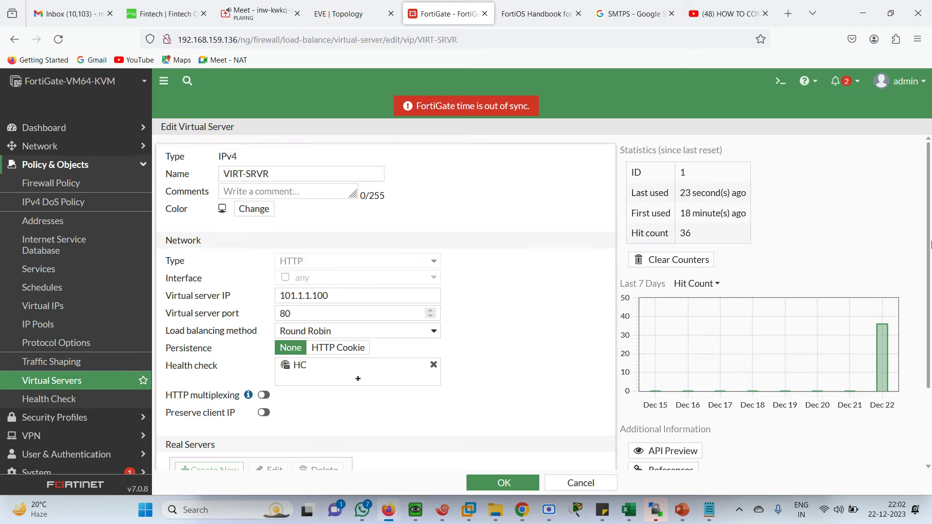
pyautogui.scroll(-2, 930, 245)
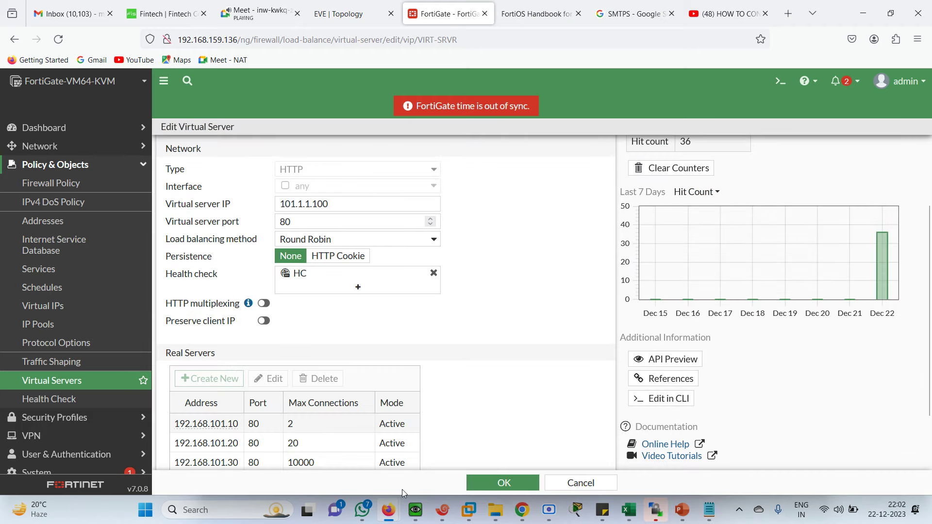
pyautogui.doubleClick(268, 424)
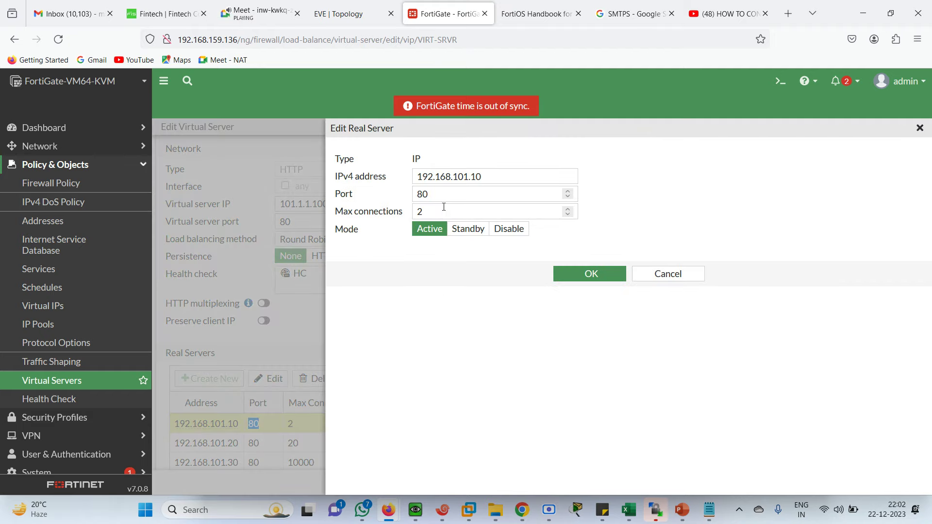
pyautogui.click(443, 214)
pyautogui.write('0')
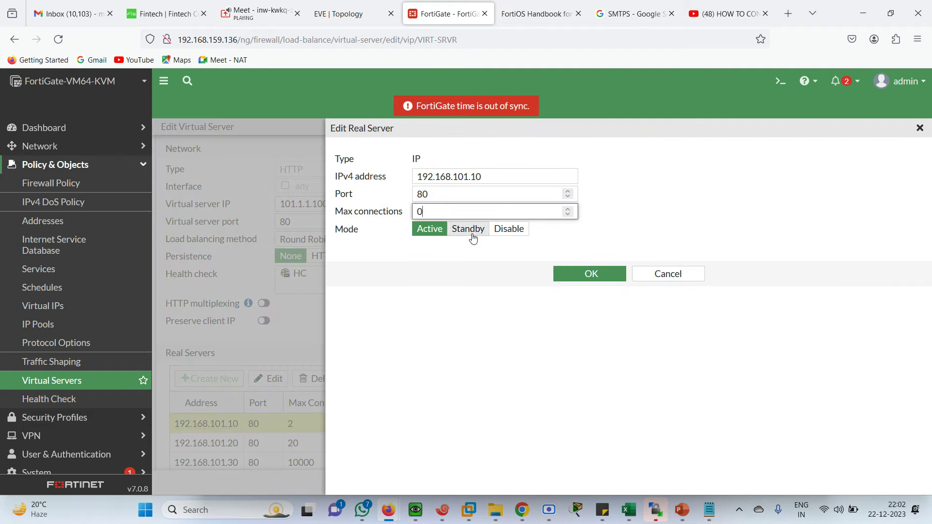
pyautogui.click(580, 273)
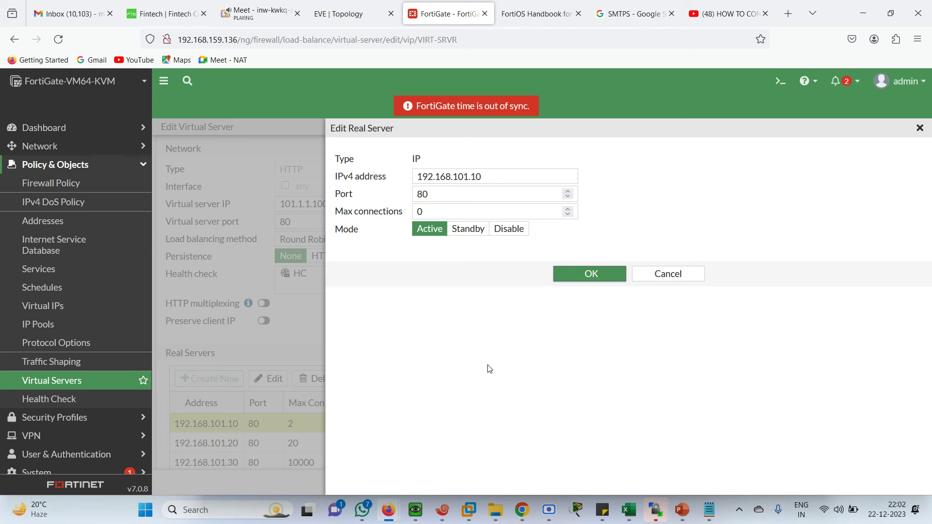
pyautogui.click(592, 275)
pyautogui.click(261, 445)
pyautogui.doubleClick(261, 444)
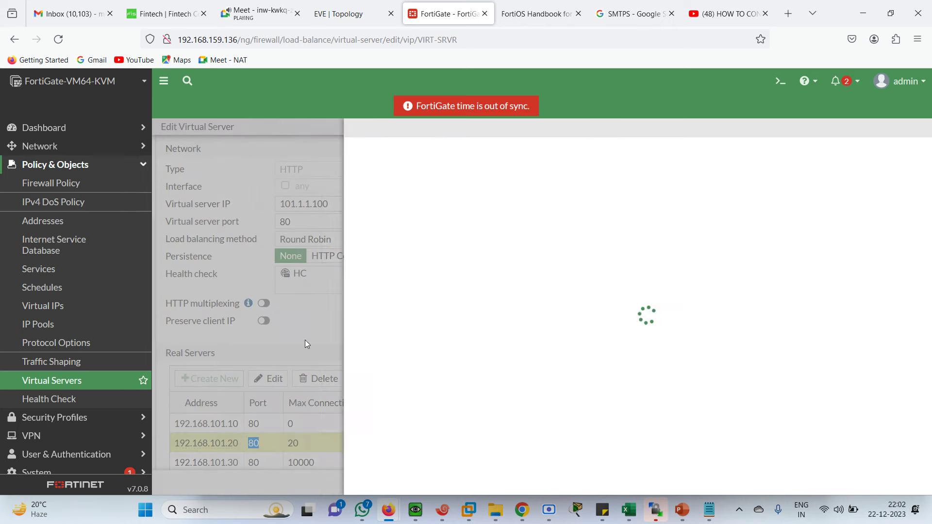
pyautogui.click(436, 211)
pyautogui.press('BackSpace')
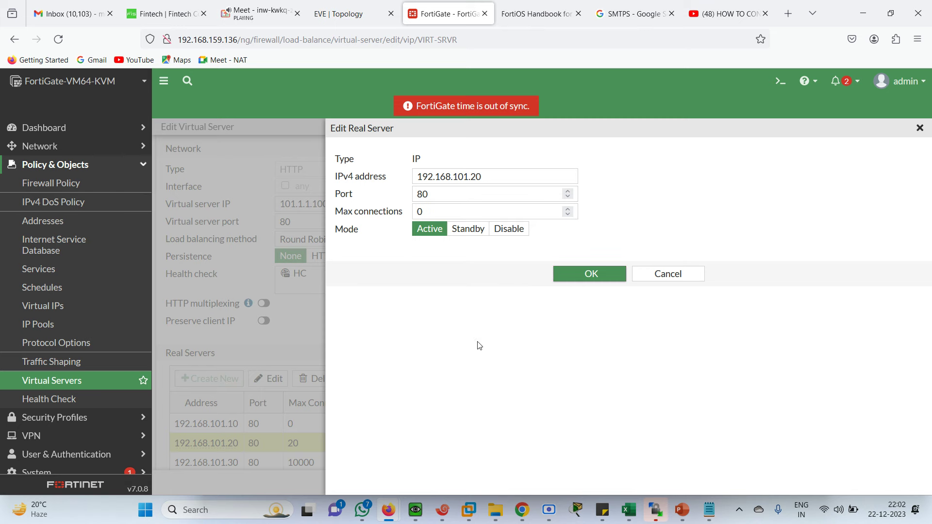
pyautogui.click(602, 277)
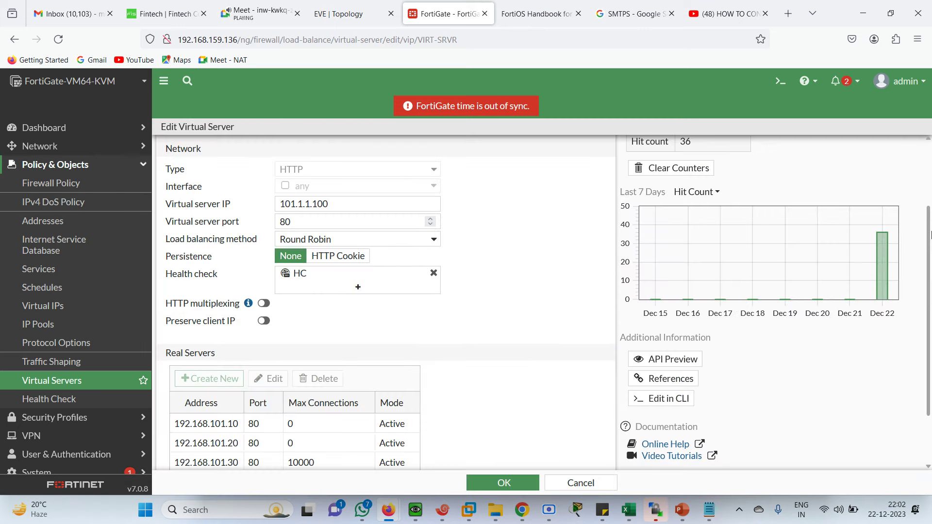
# Step: Clear max connections on real servers 192.168.101.30 and 192.168.101.40, then save VIRT-SRVR
pyautogui.scroll(-2, 483, 412)
pyautogui.doubleClick(310, 395)
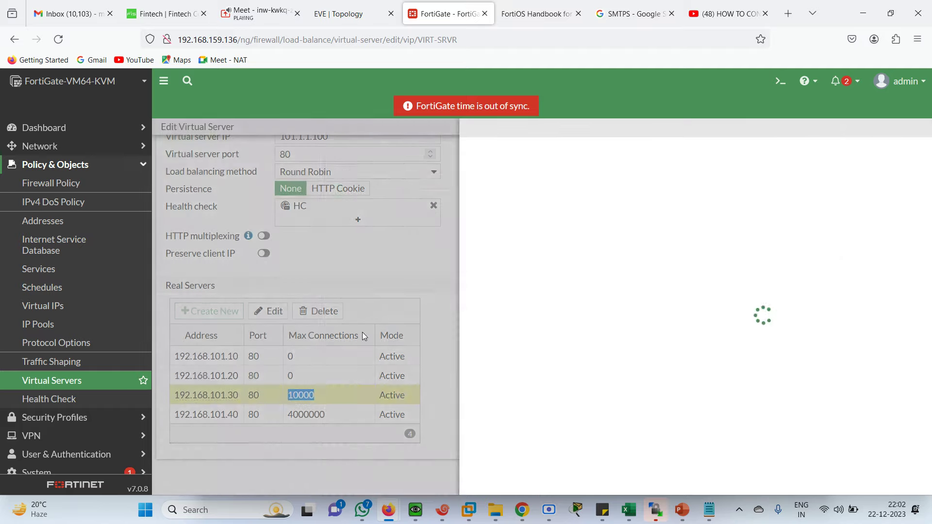
pyautogui.click(453, 213)
pyautogui.press('BackSpace')
pyautogui.press('BackSpace')
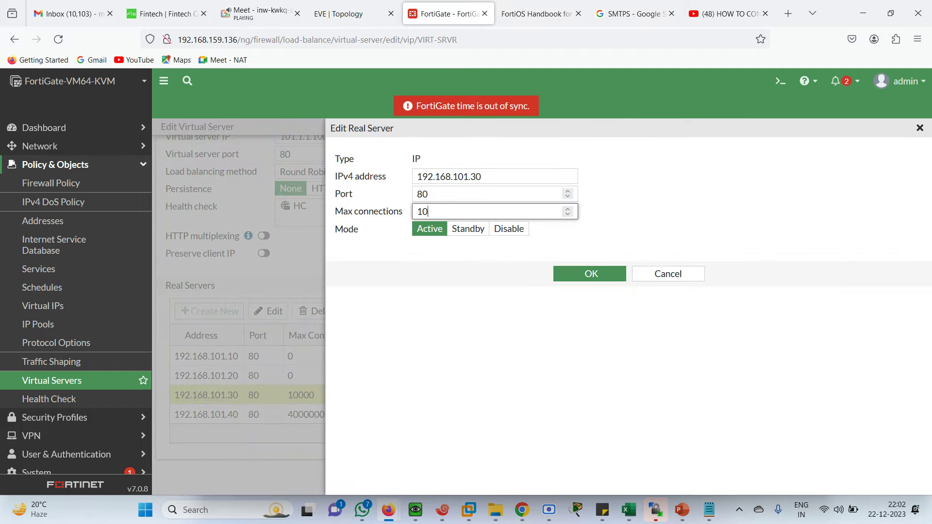
pyautogui.click(588, 275)
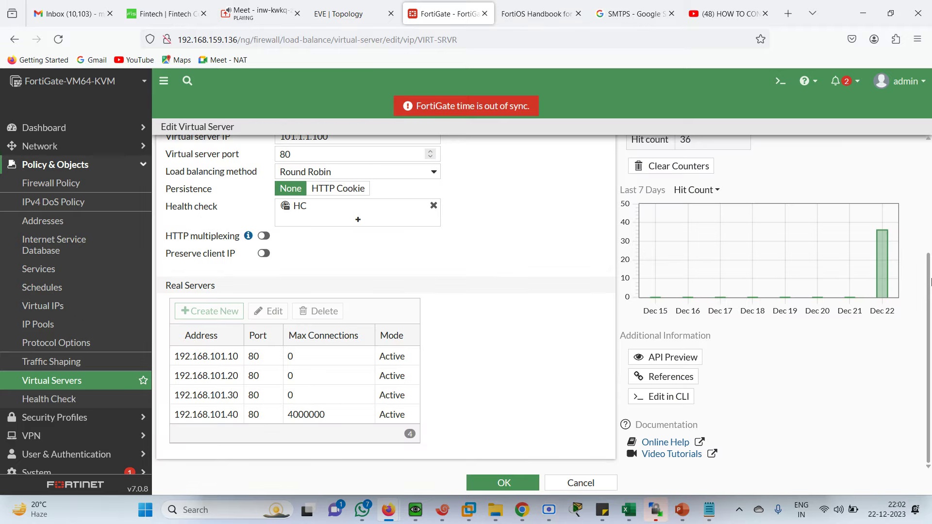
pyautogui.doubleClick(289, 415)
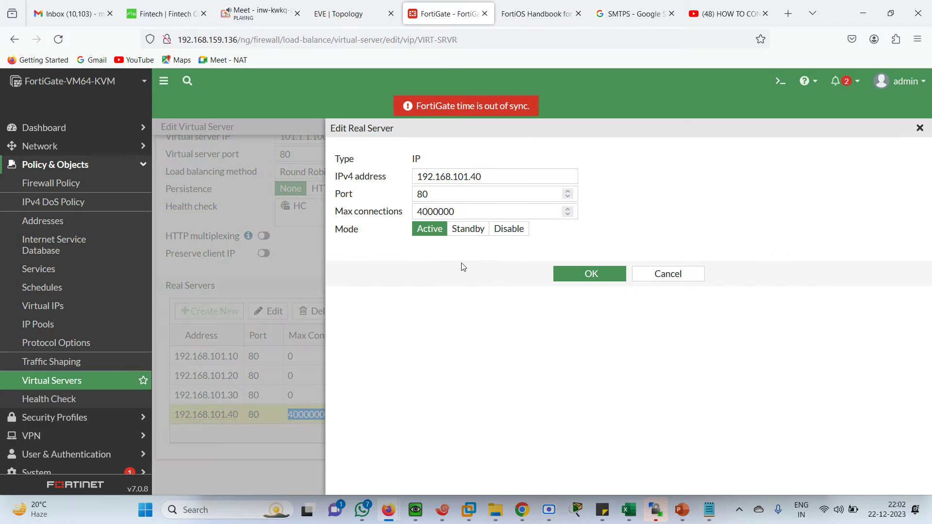
pyautogui.click(462, 212)
pyautogui.press('BackSpace')
pyautogui.press('BackSpace')
pyautogui.press('BackSpace')
pyautogui.press('BackSpace')
pyautogui.press('BackSpace')
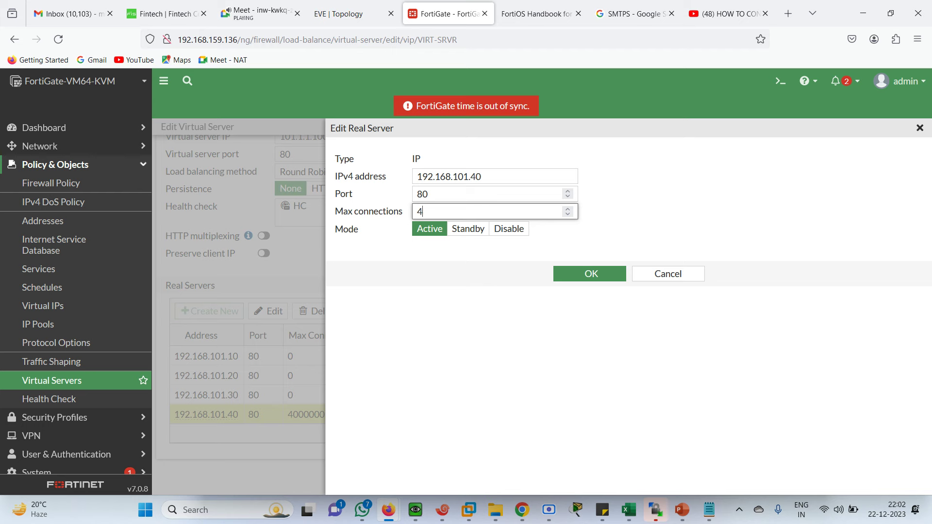
pyautogui.click(581, 275)
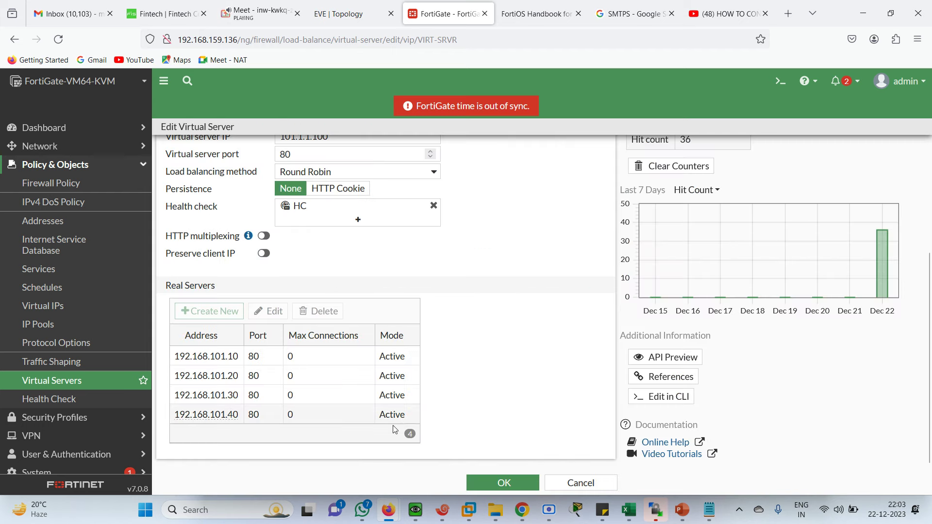
pyautogui.click(492, 483)
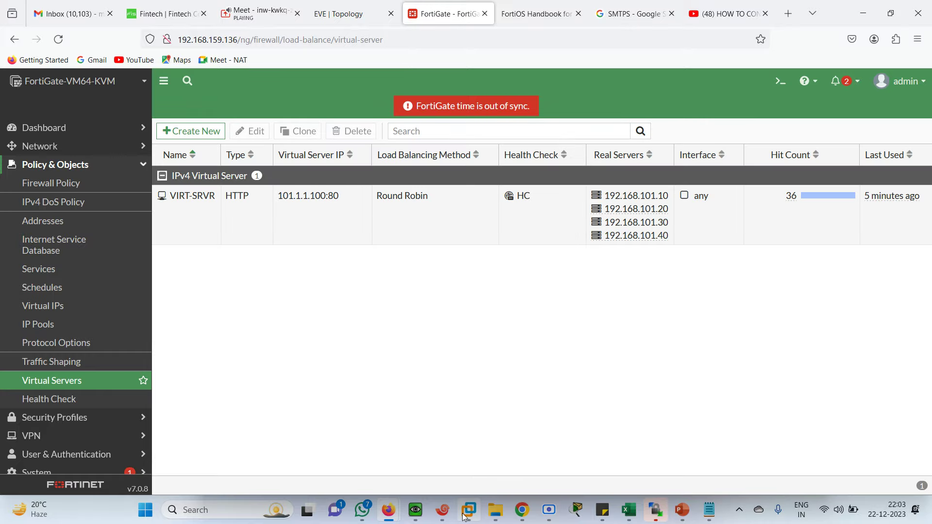
# Step: In the VM's Firefox, reload 101.1.1.100 twice and sign in each time without saving the login
pyautogui.moveTo(442, 519)
pyautogui.click(415, 442)
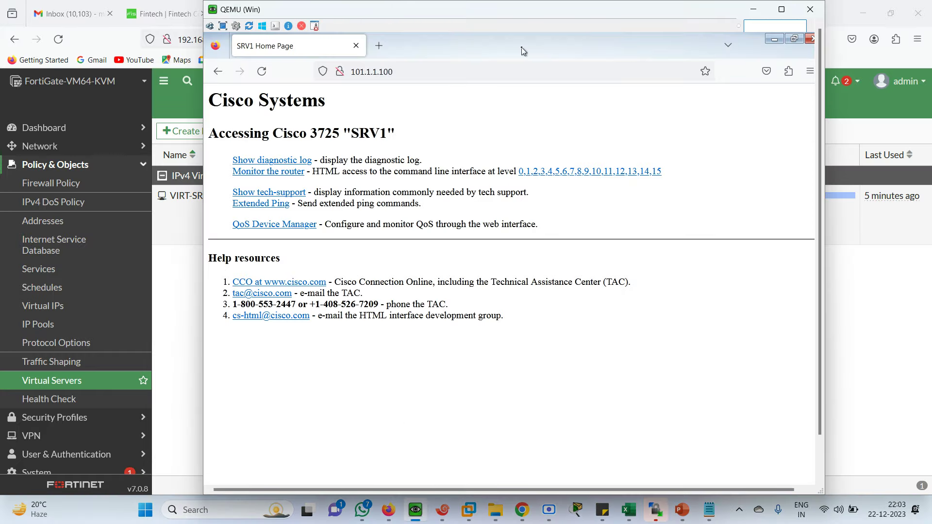
pyautogui.click(431, 72)
pyautogui.press('Return')
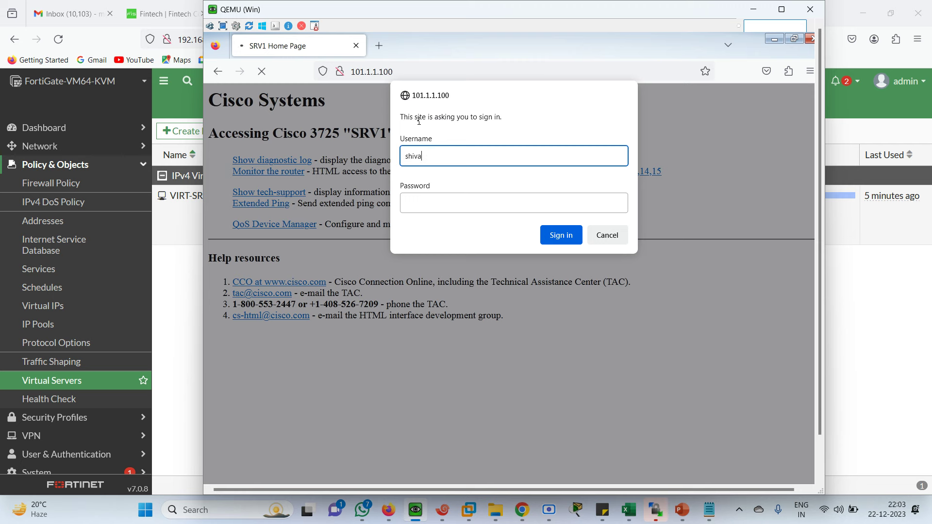
pyautogui.press('Tab')
pyautogui.press('Return')
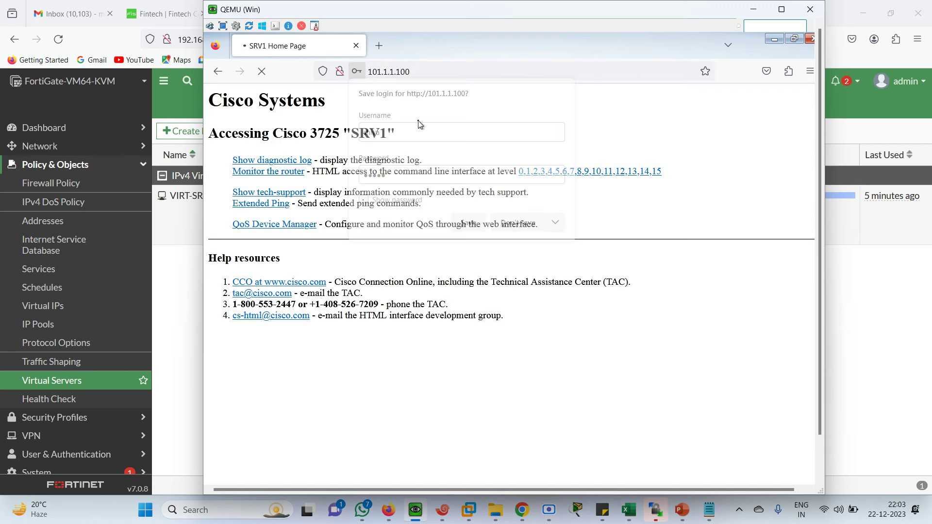
pyautogui.click(513, 226)
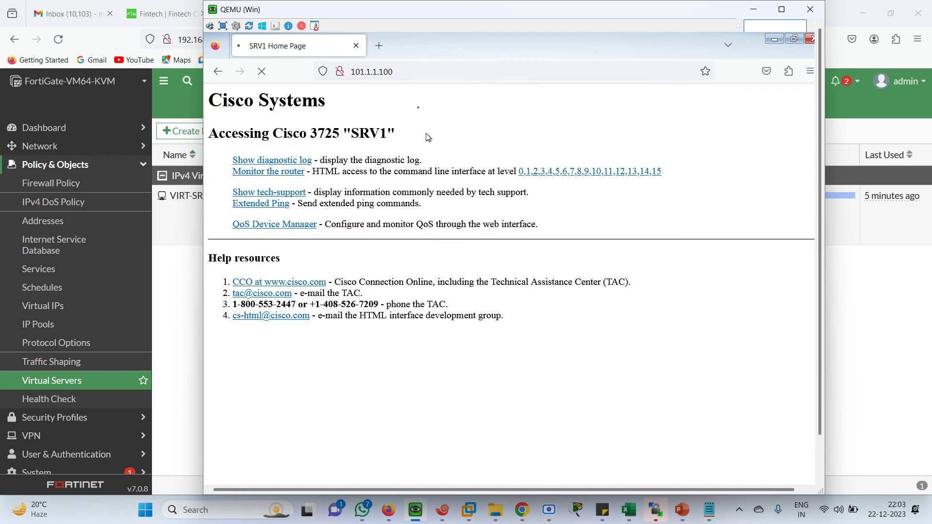
pyautogui.click(407, 74)
pyautogui.press('Return')
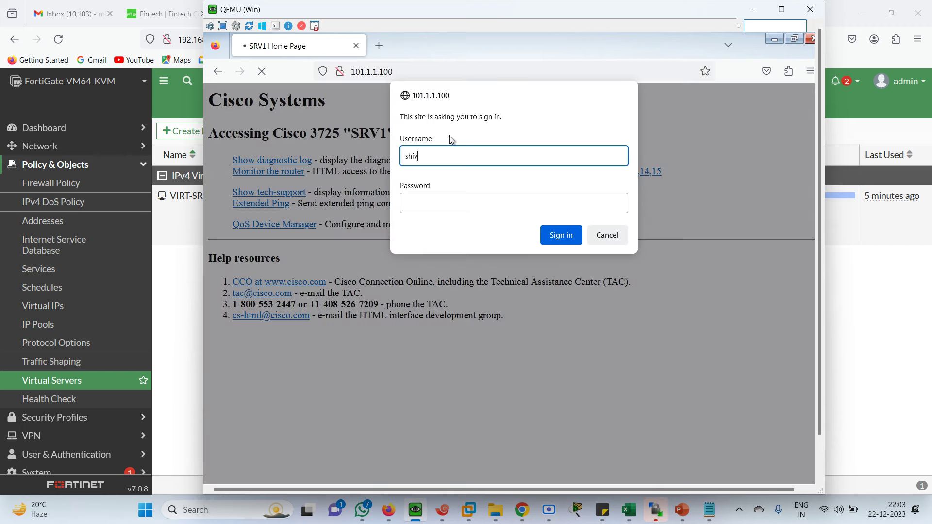
pyautogui.press('Tab')
pyautogui.write('c')
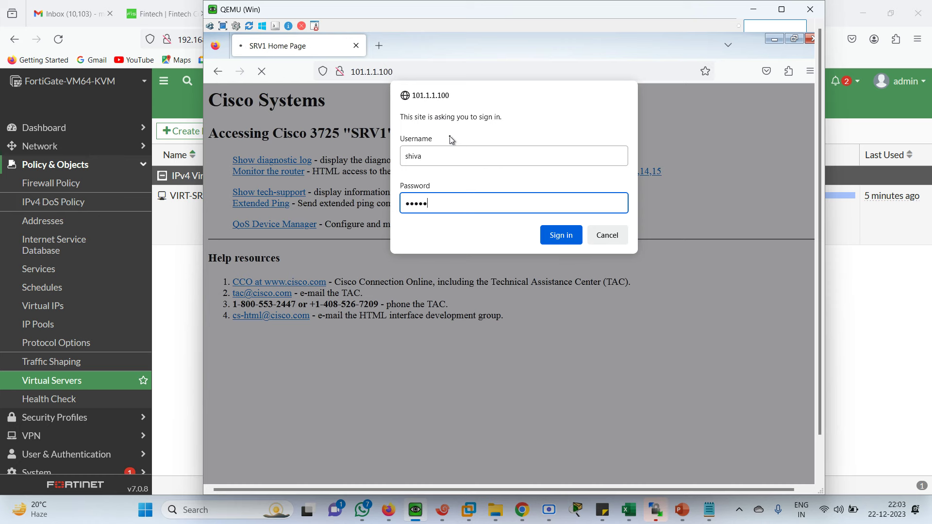
pyautogui.write('isco')
pyautogui.press('Return')
pyautogui.click(532, 226)
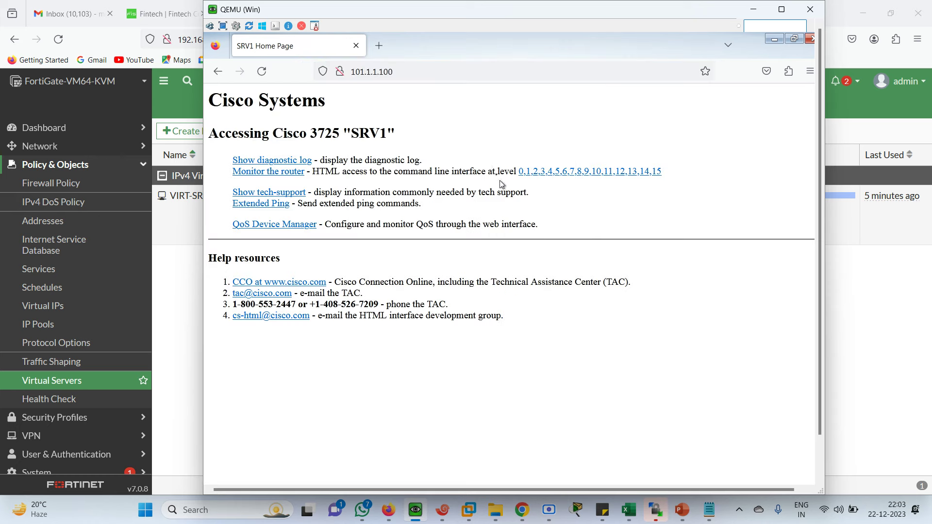
# Step: Reload 101.1.1.100 again and sign in, submitting the credentials a second time when prompted
pyautogui.click(408, 73)
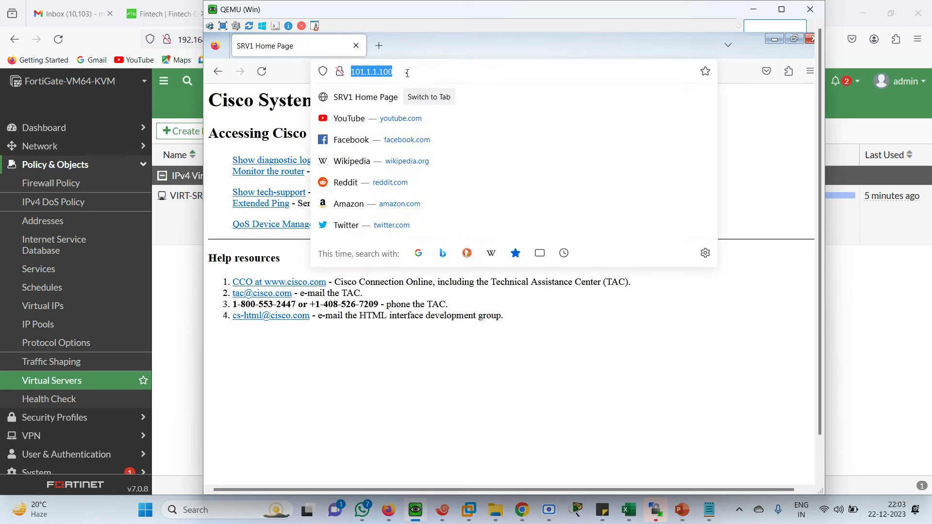
pyautogui.press('Return')
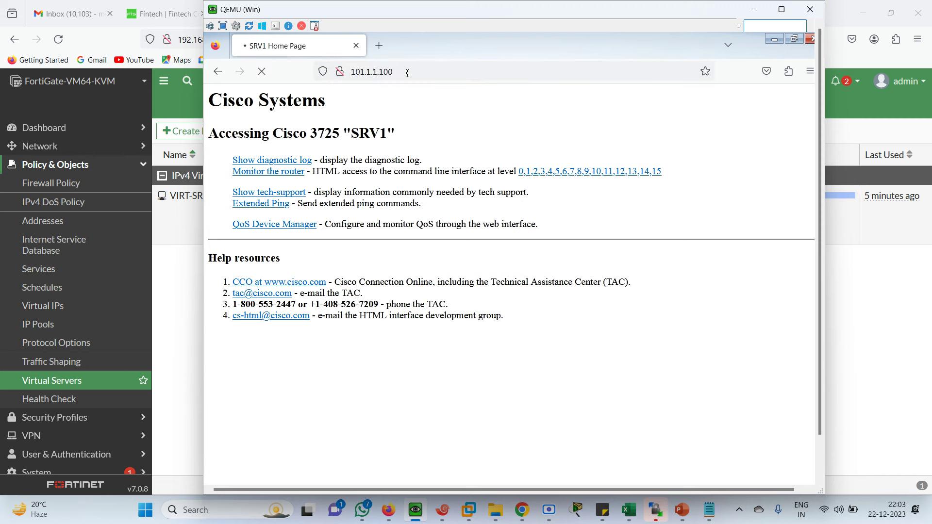
pyautogui.write('shiv')
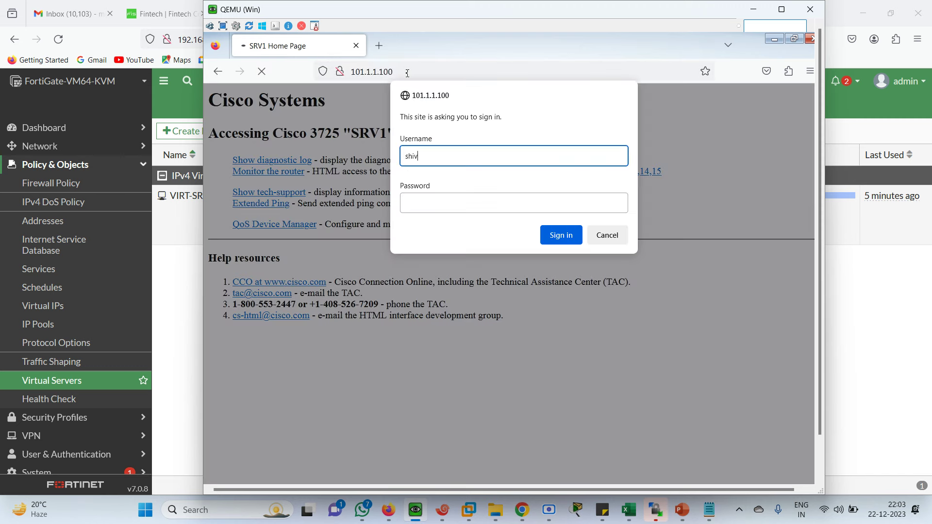
pyautogui.write('a')
pyautogui.press('Tab')
pyautogui.write('cisco')
pyautogui.press('Return')
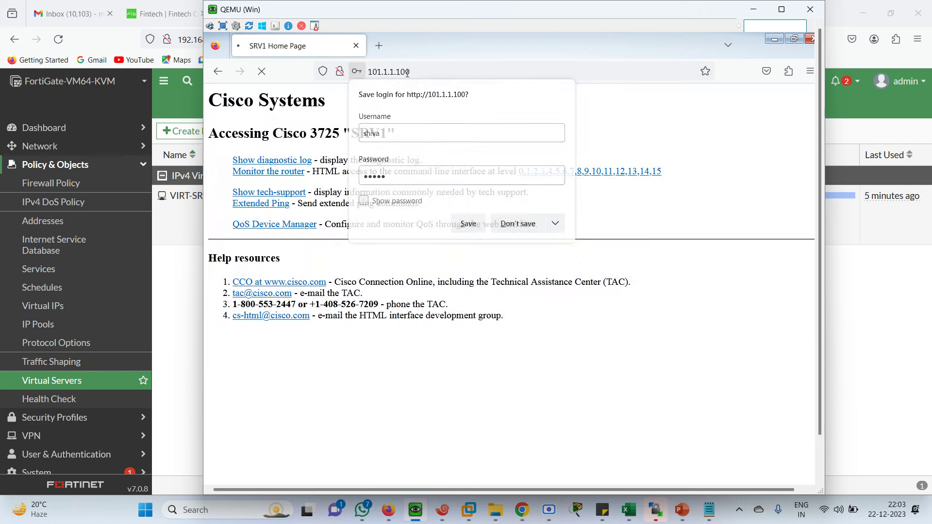
pyautogui.click(519, 224)
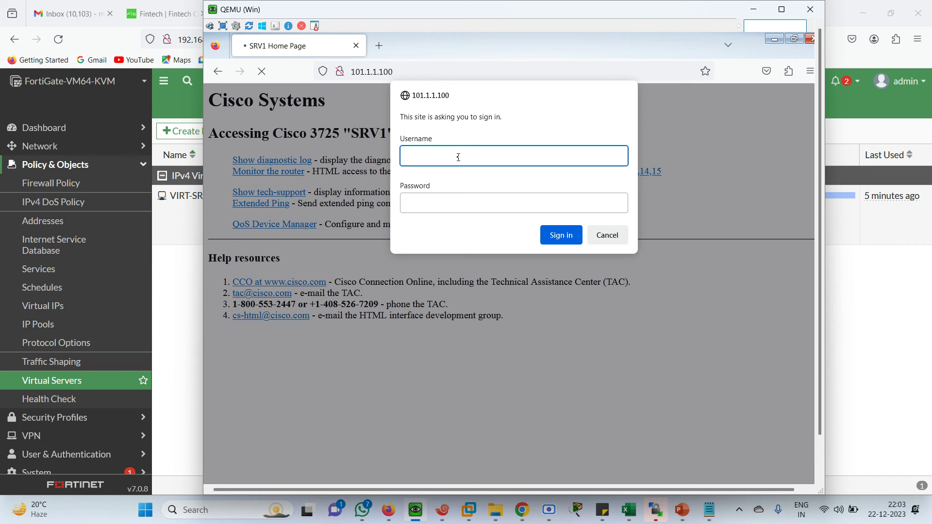
pyautogui.press('Tab')
pyautogui.write('cis')
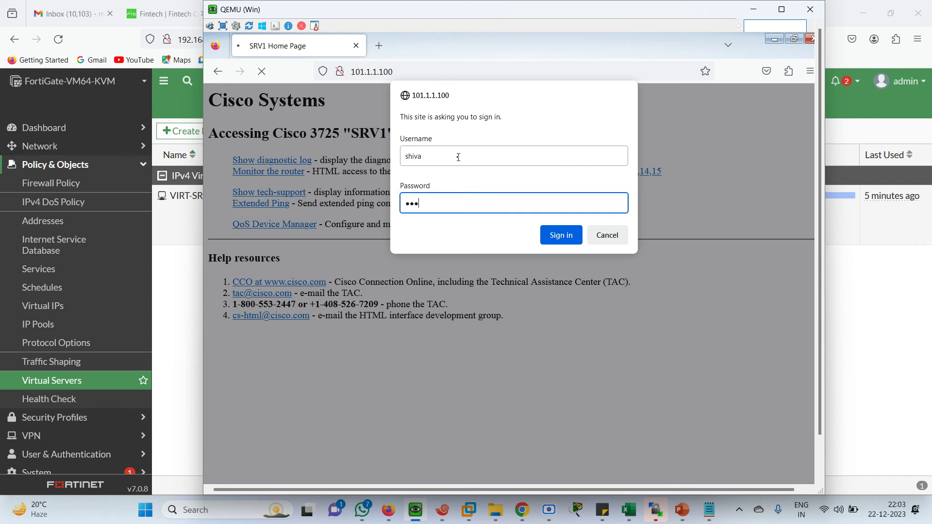
pyautogui.write('co')
pyautogui.press('Return')
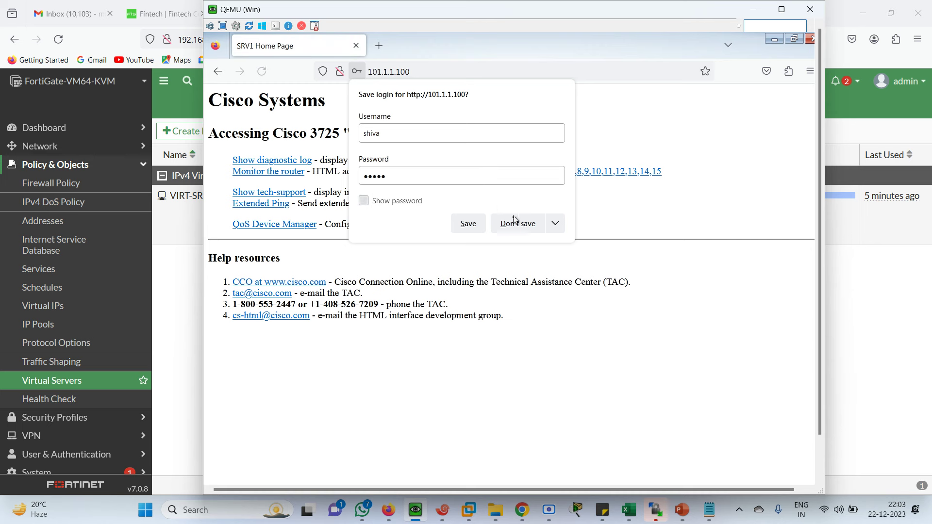
pyautogui.click(515, 221)
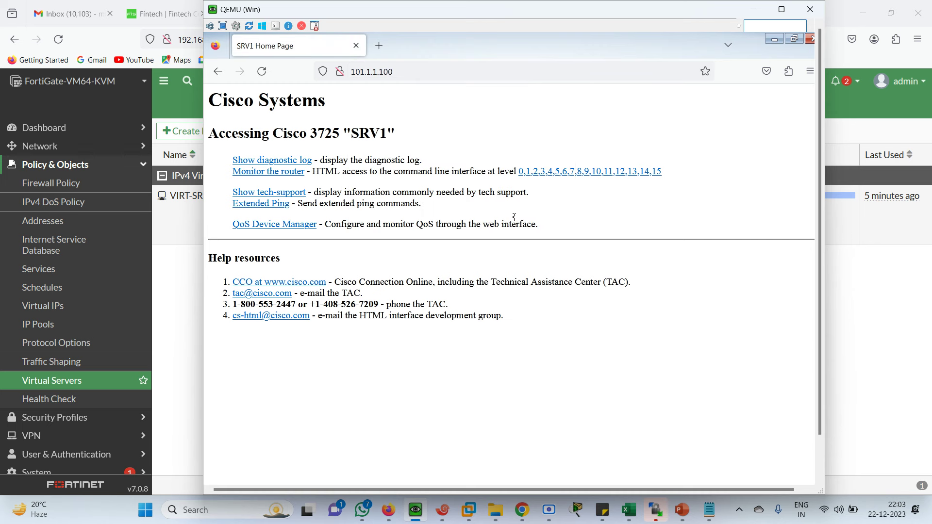
# Step: Reload once more and sign in until the page is served by SRV2
pyautogui.click(423, 74)
pyautogui.press('Return')
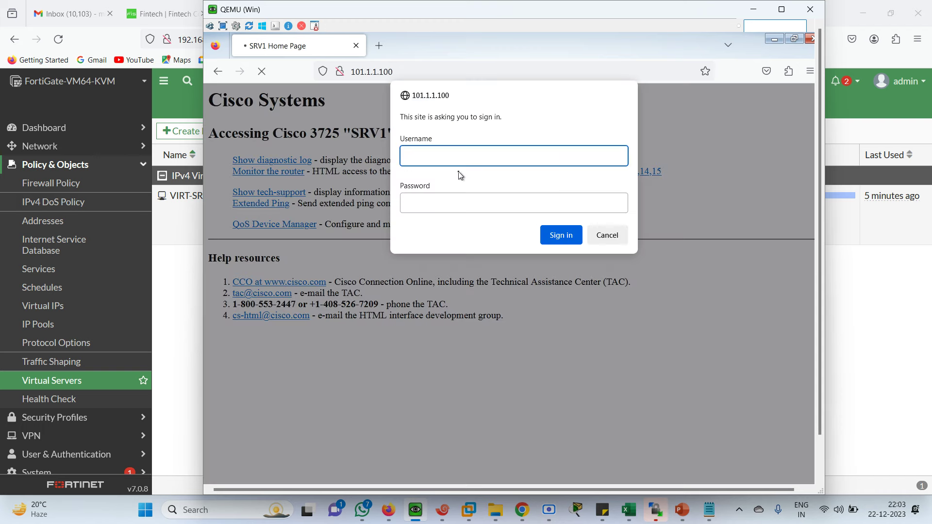
pyautogui.write('shiva')
pyautogui.press('Tab')
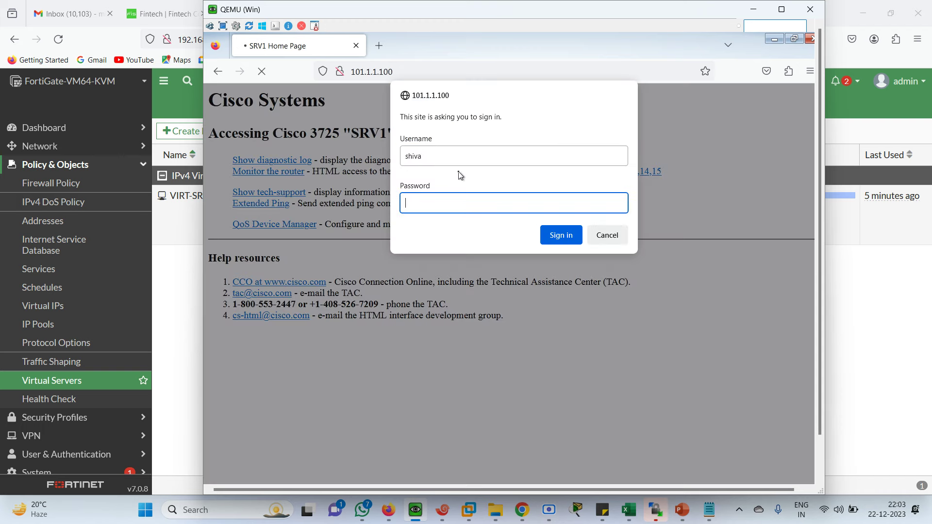
pyautogui.write('cisco')
pyautogui.press('Return')
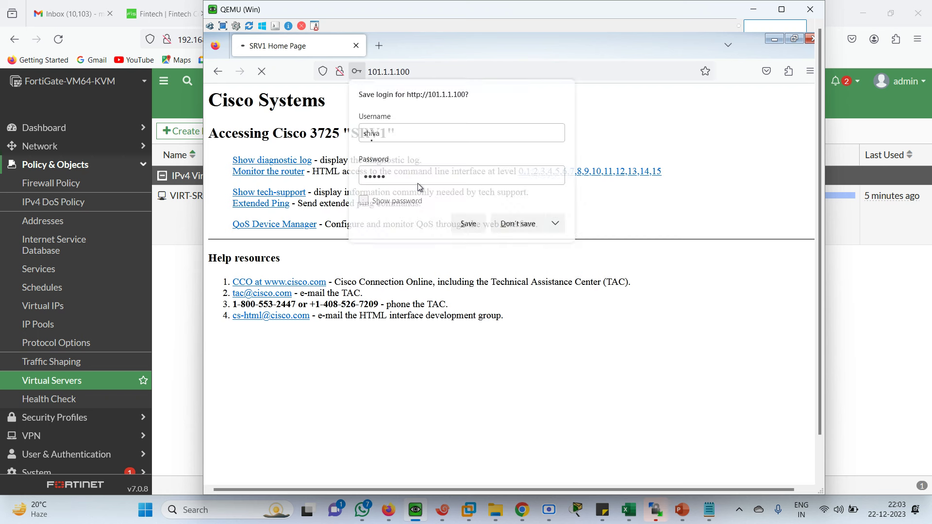
pyautogui.click(517, 227)
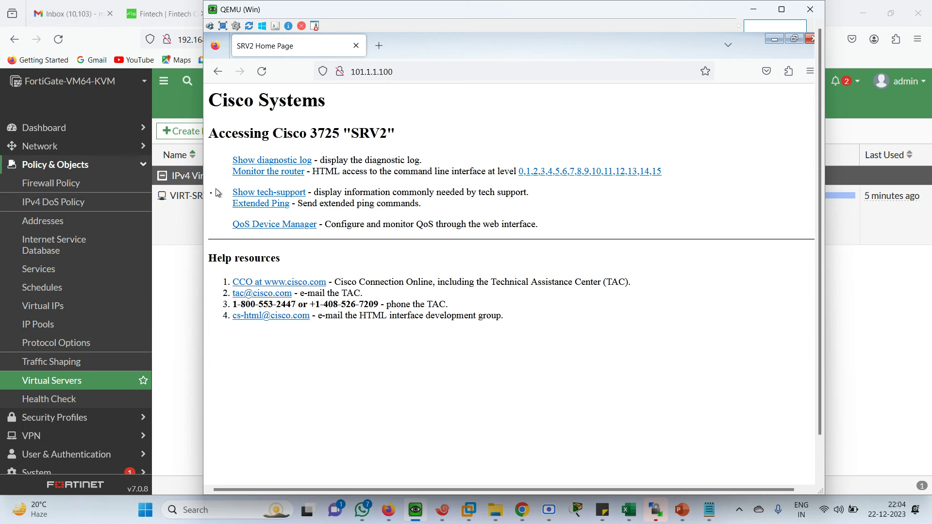
pyautogui.click(179, 262)
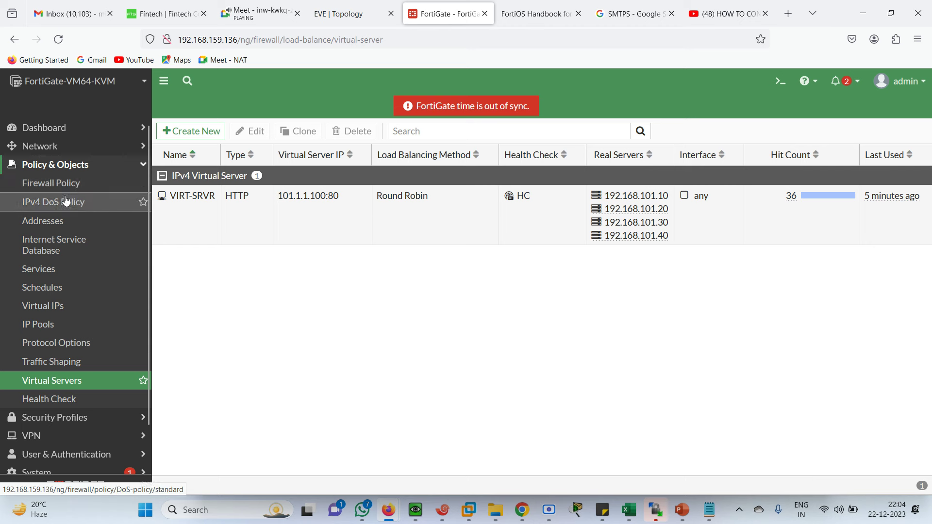
# Step: Start a new packet capture entry and set its interface to port3
pyautogui.click(56, 149)
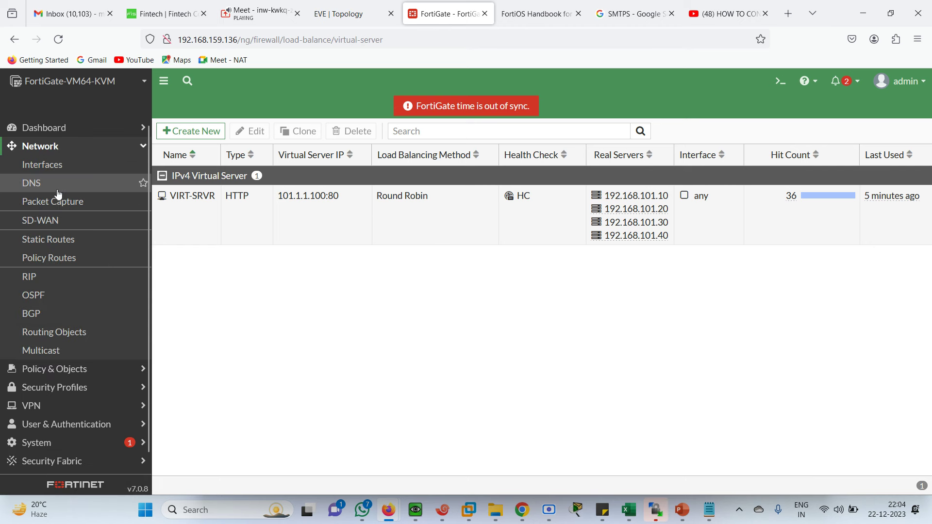
pyautogui.click(47, 206)
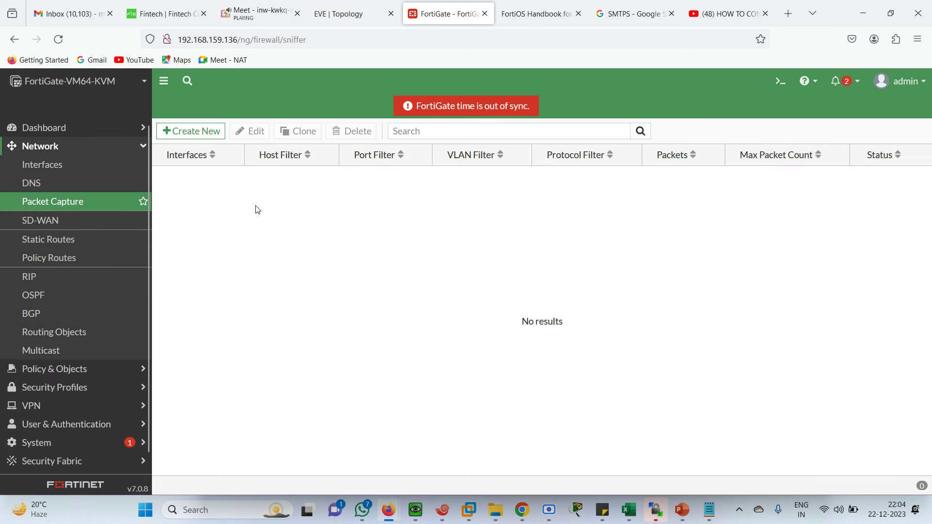
pyautogui.click(190, 132)
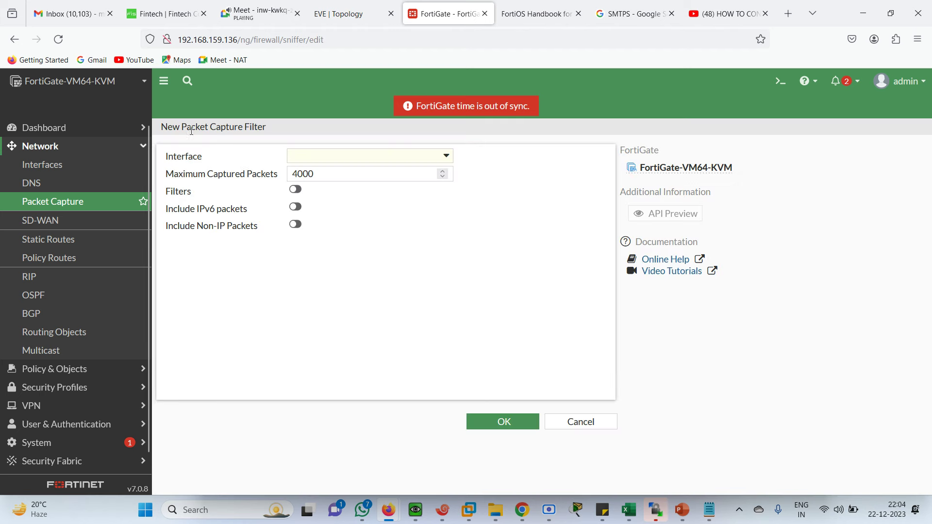
pyautogui.click(442, 156)
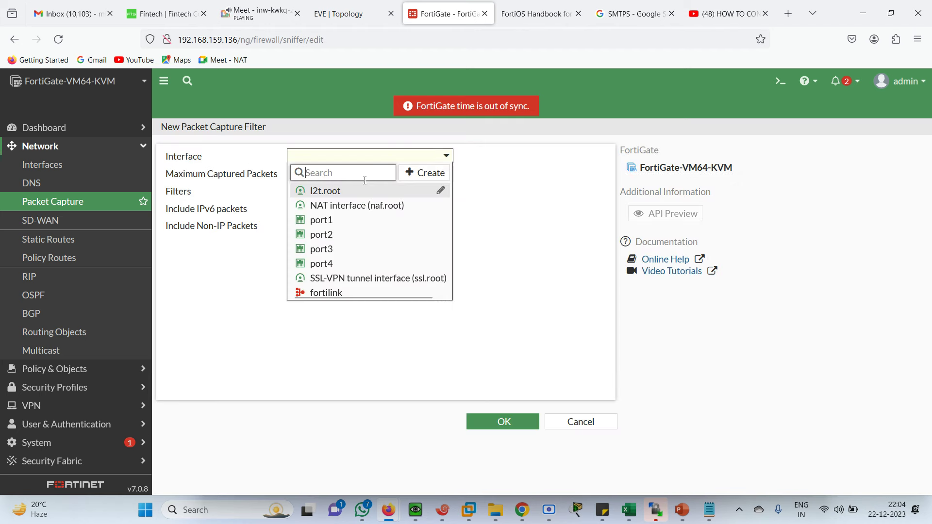
pyautogui.click(329, 235)
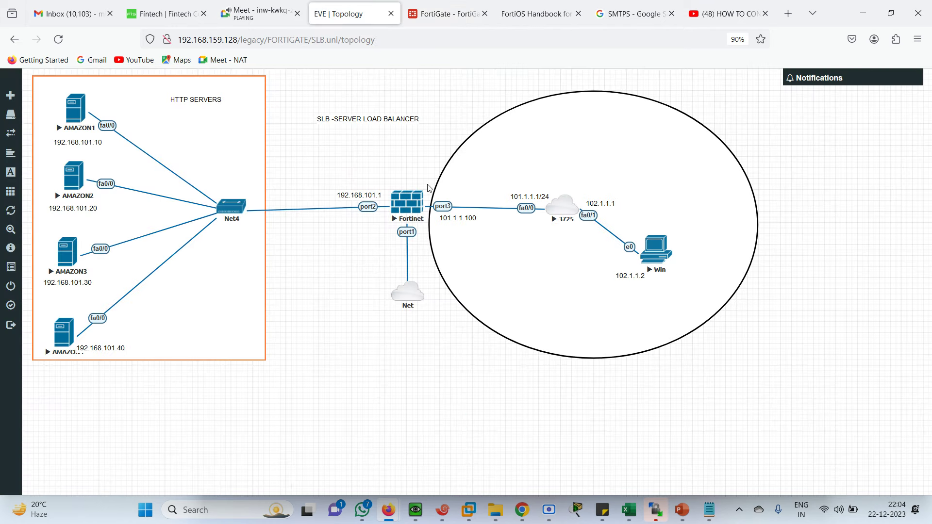
pyautogui.click(426, 13)
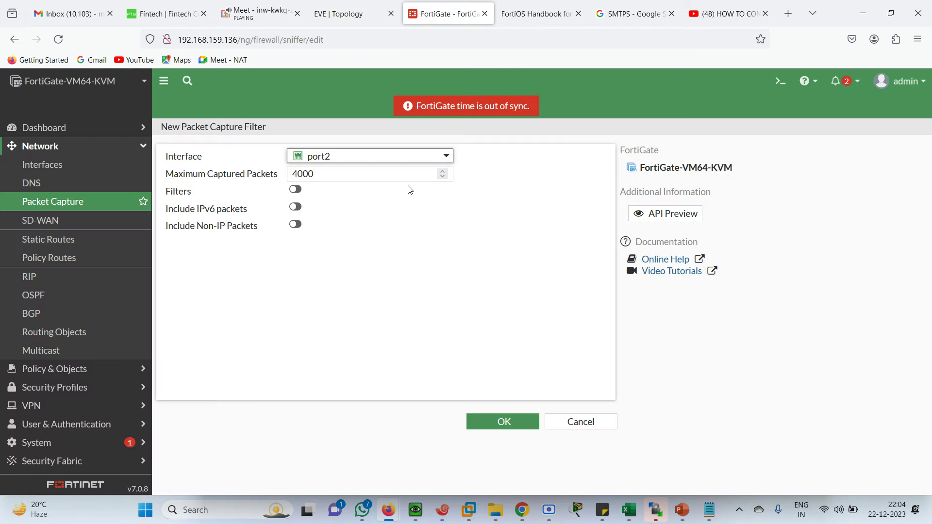
pyautogui.click(445, 154)
pyautogui.click(344, 250)
# Step: Set Maximum Captured Packets to 2 and include IPv6 and non-IP packets
pyautogui.click(365, 179)
pyautogui.press('BackSpace')
pyautogui.press('BackSpace')
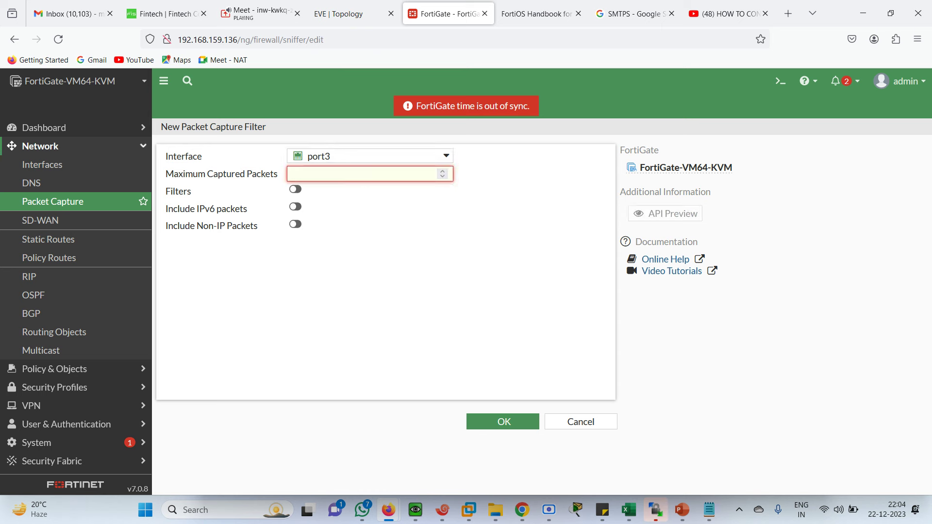
pyautogui.write('2')
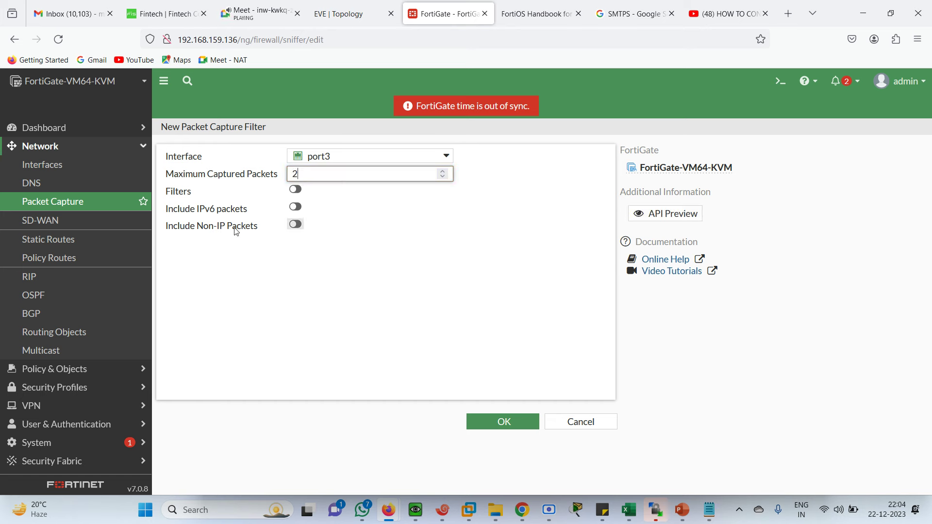
pyautogui.click(296, 225)
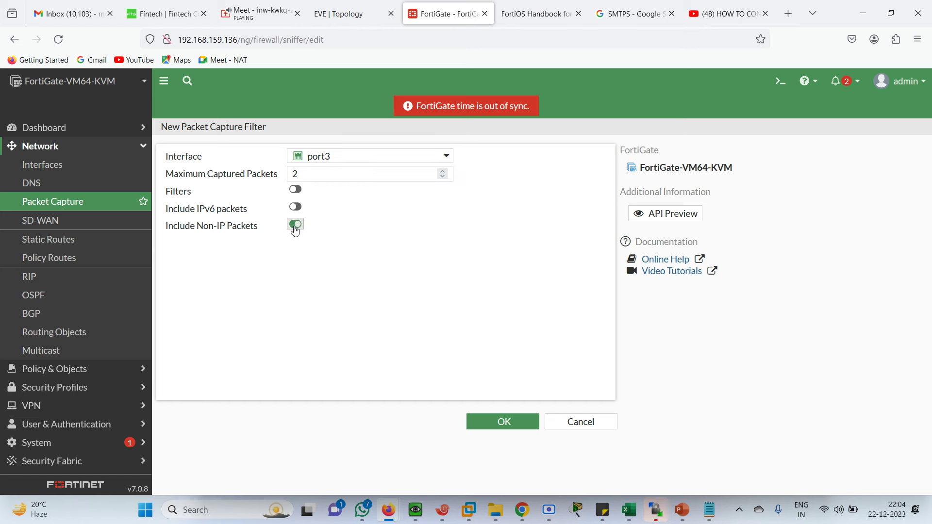
pyautogui.click(295, 208)
# Step: Enable capture filters and start entering a port 80 filter and a host address
pyautogui.click(296, 190)
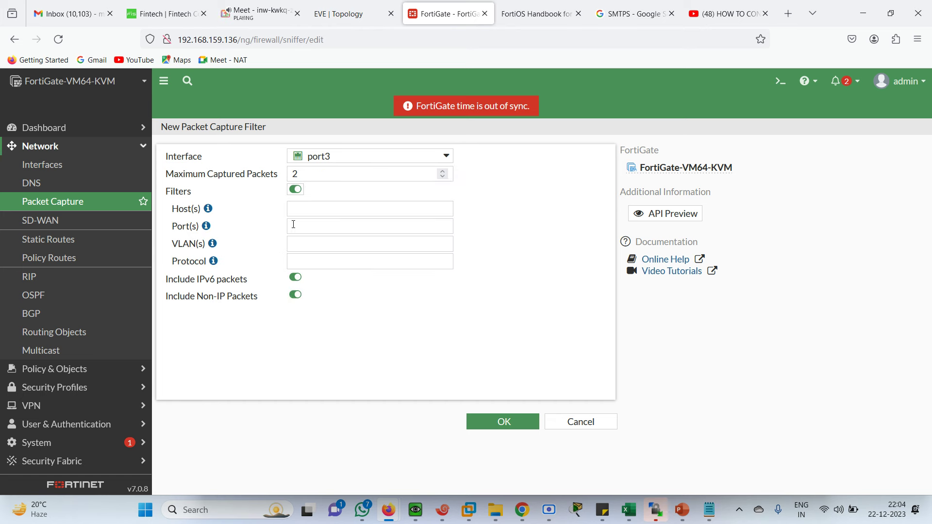
pyautogui.click(304, 209)
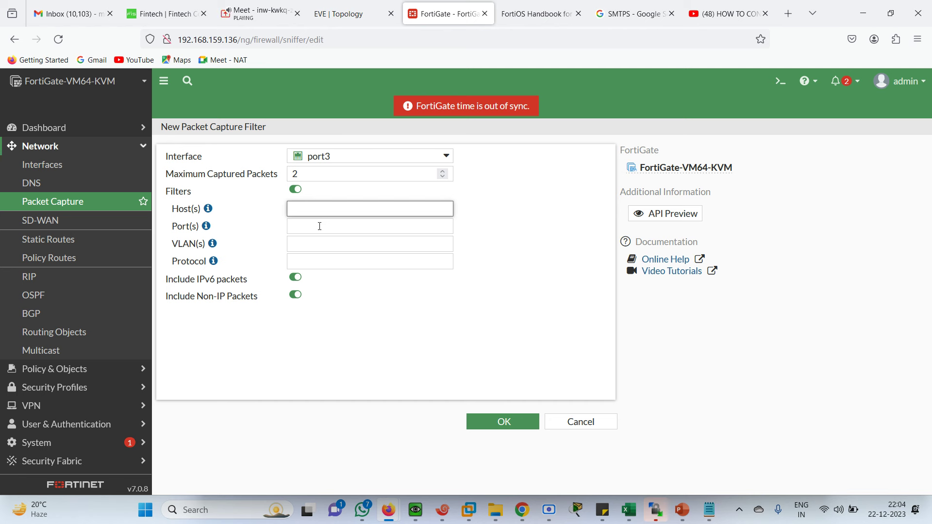
pyautogui.click(307, 226)
pyautogui.write('80')
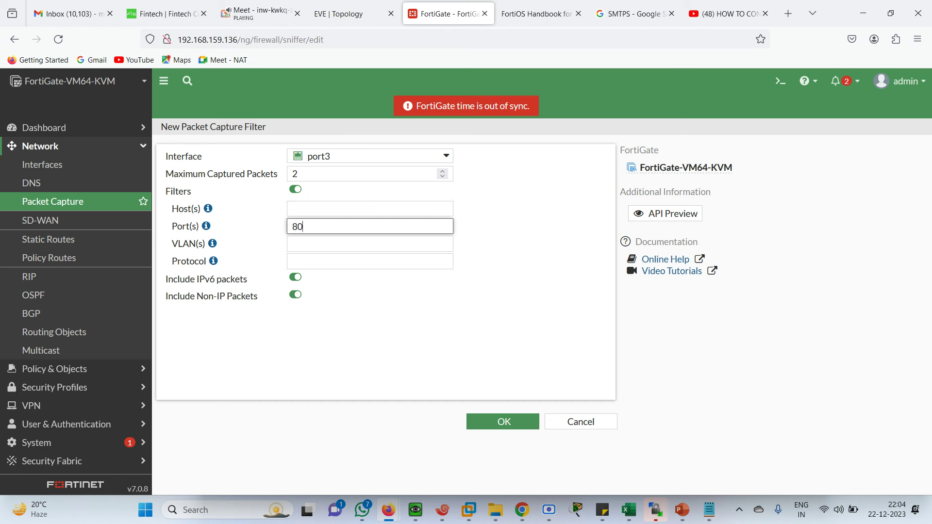
pyautogui.click(340, 13)
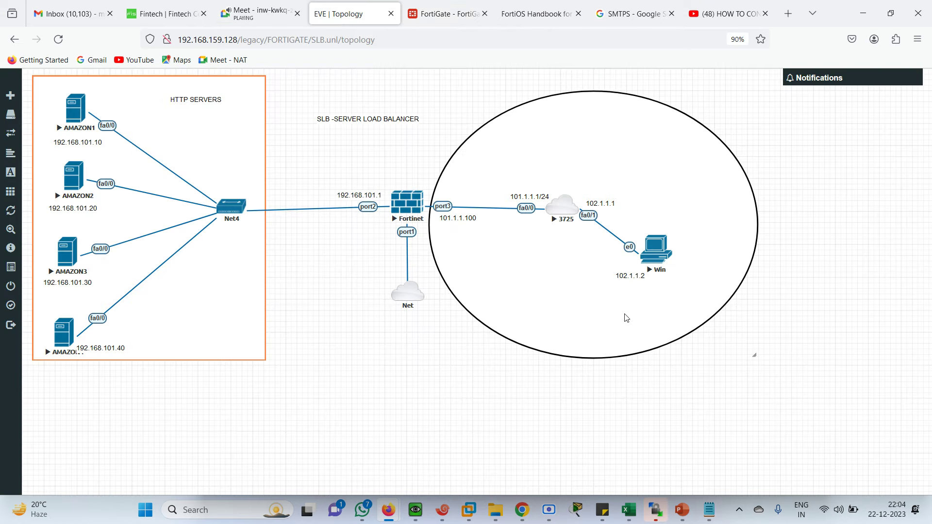
pyautogui.click(445, 14)
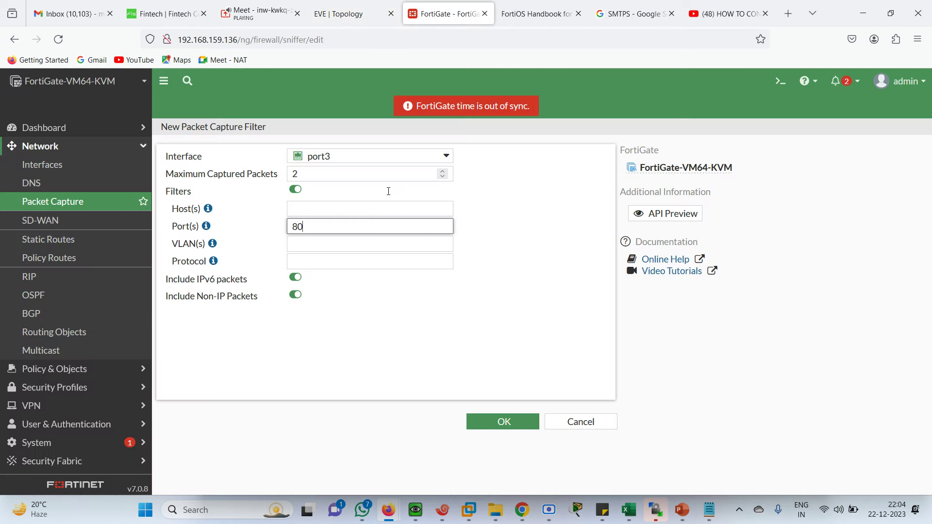
pyautogui.click(311, 210)
pyautogui.write('1')
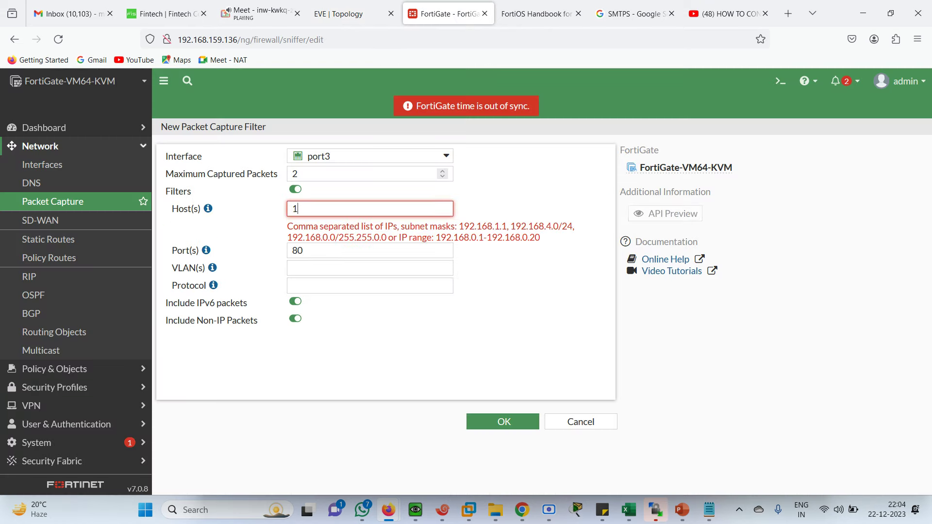
pyautogui.write('02.1.1.')
# Step: Change the host filter to 192.168.100.10, then disable filters and save the capture
pyautogui.click(359, 12)
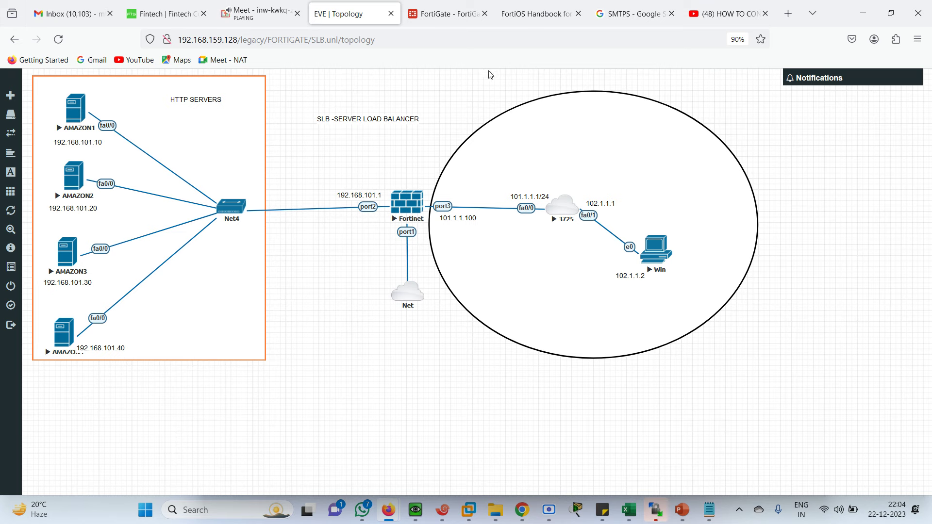
pyautogui.click(439, 14)
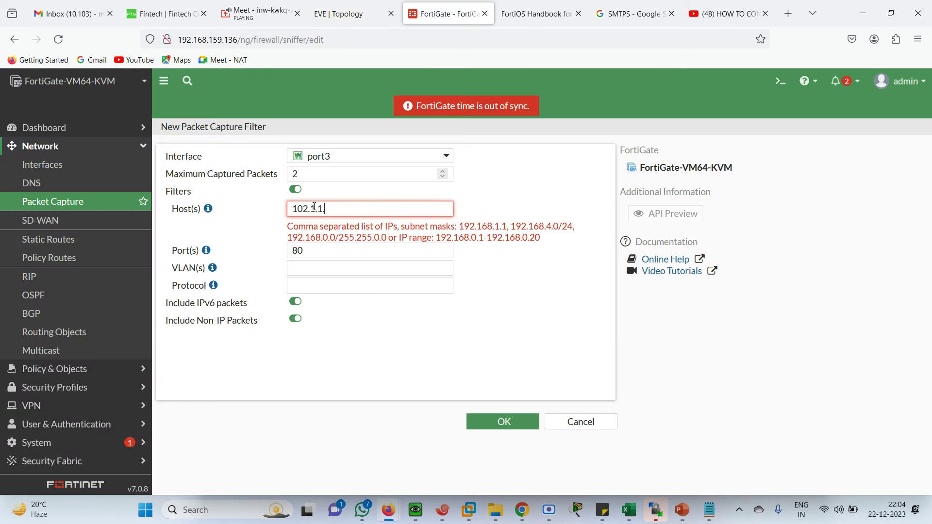
pyautogui.press('BackSpace')
pyautogui.press('BackSpace')
pyautogui.press('BackSpace')
pyautogui.press('BackSpace')
pyautogui.press('BackSpace')
pyautogui.write('192.168.100.10')
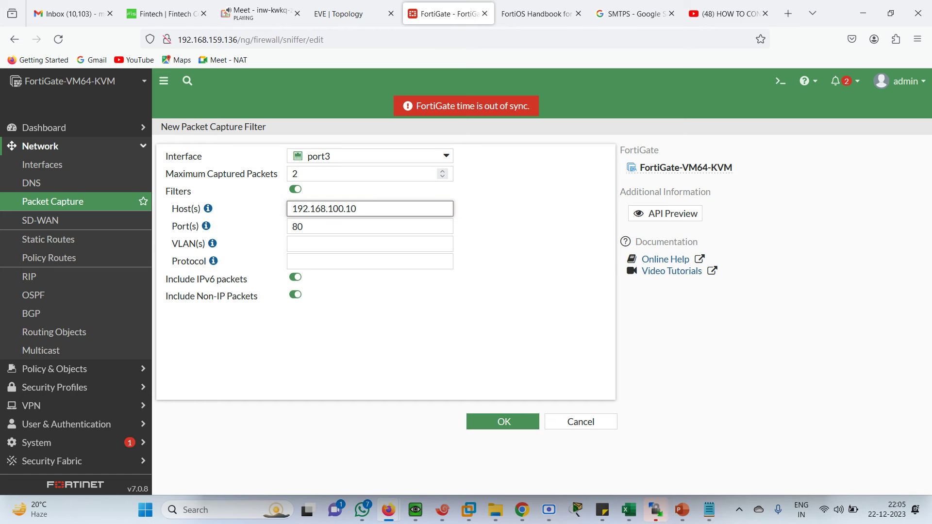
pyautogui.click(312, 247)
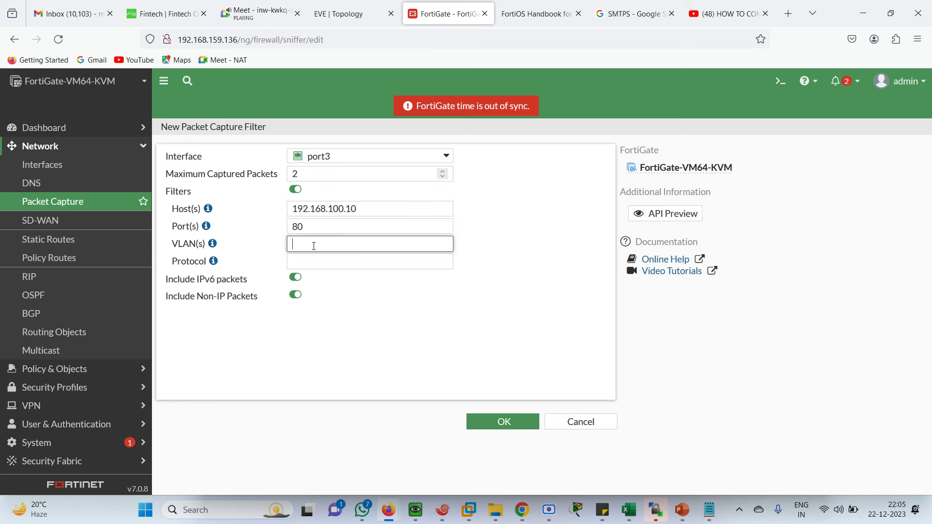
pyautogui.click(307, 264)
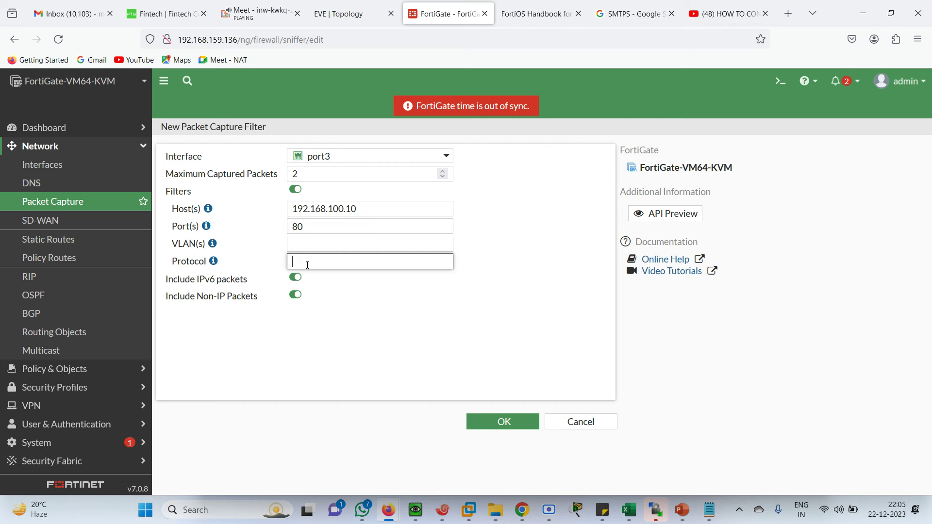
pyautogui.click(295, 192)
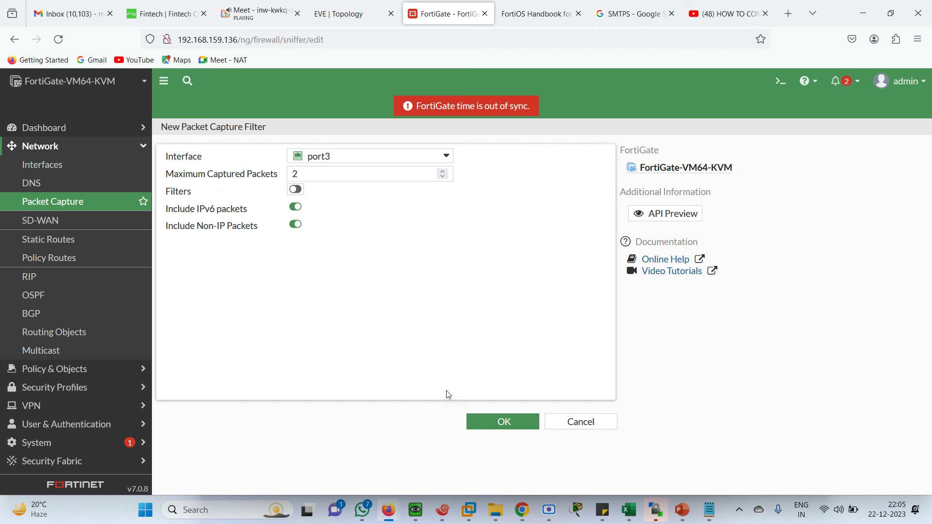
pyautogui.click(498, 424)
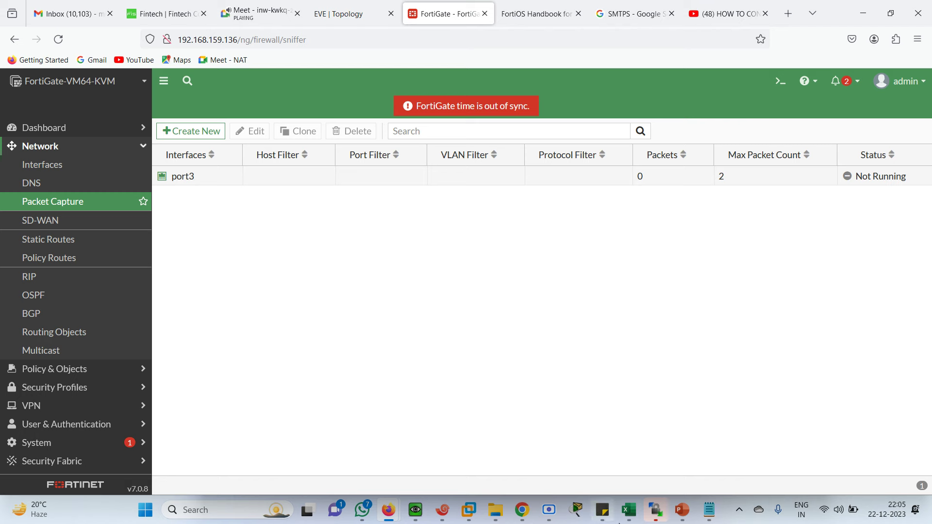
# Step: Refresh 101.1.1.100 in the VM, sign in without saving the login, and reload to get SRV1
pyautogui.click(416, 511)
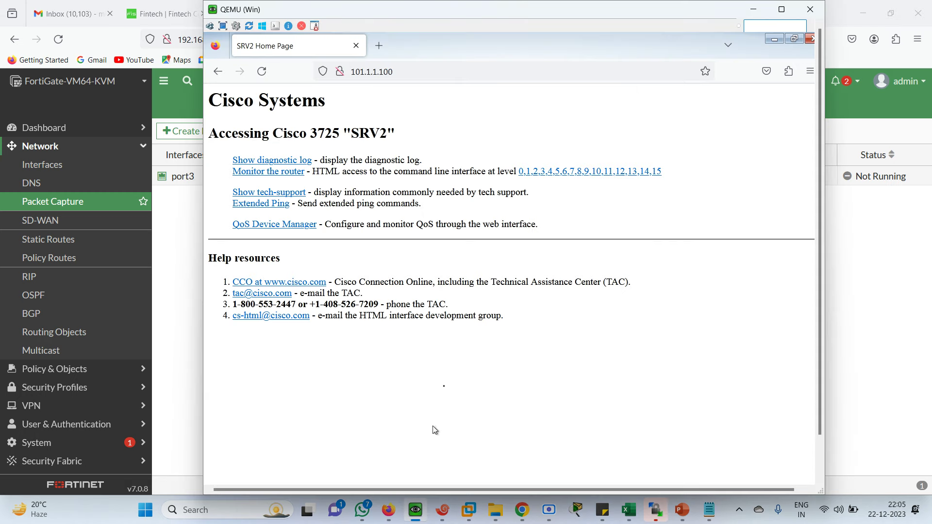
pyautogui.press('F5')
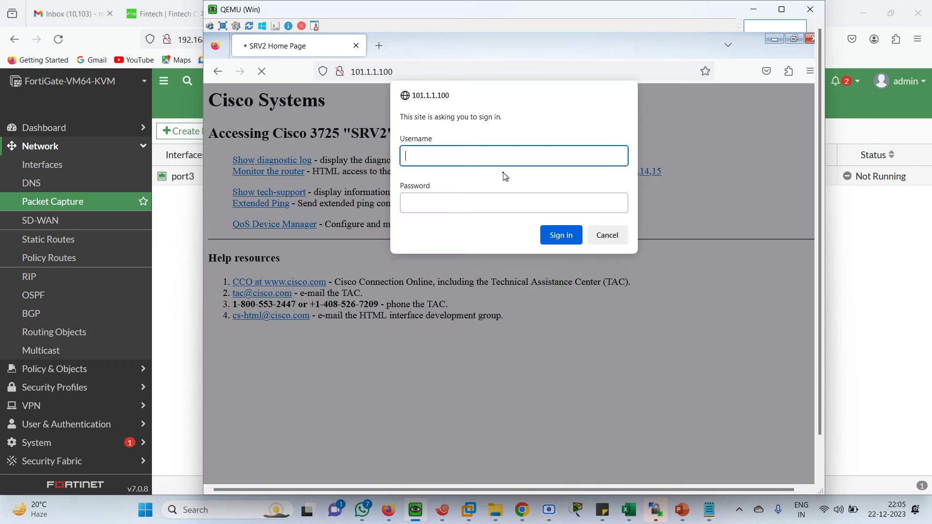
pyautogui.press('Tab')
pyautogui.write('cisc')
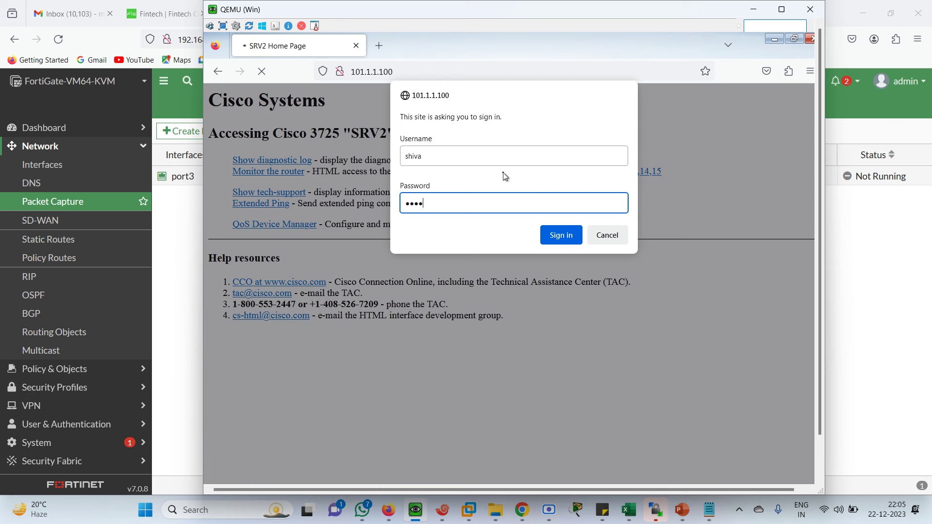
pyautogui.write('o')
pyautogui.press('Return')
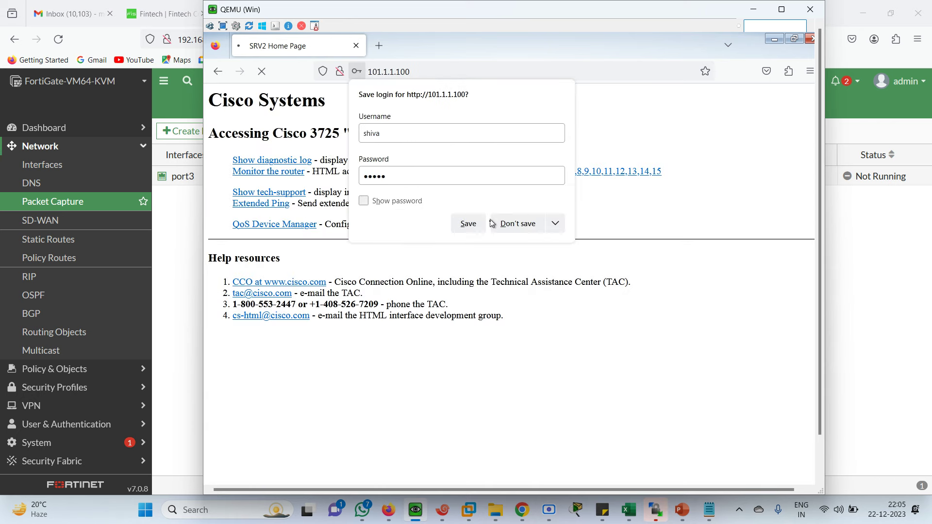
pyautogui.click(493, 225)
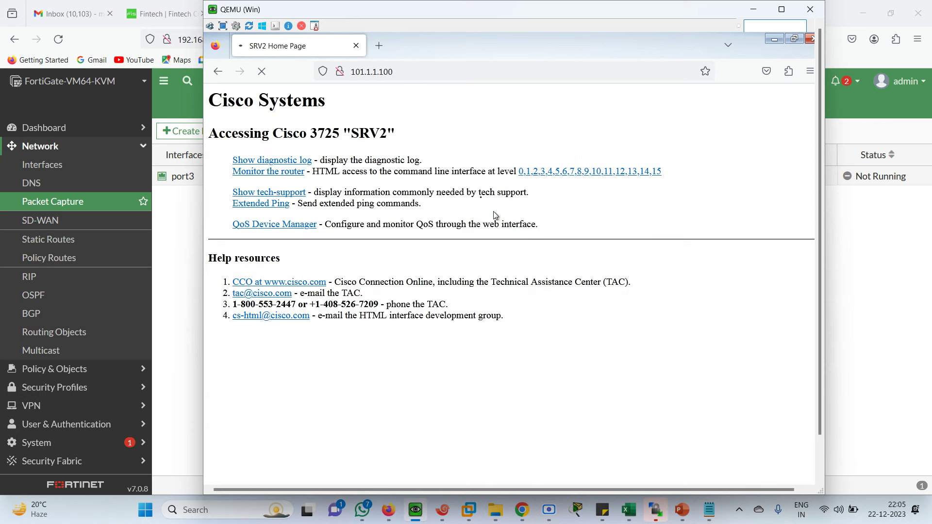
pyautogui.click(400, 72)
pyautogui.press('Return')
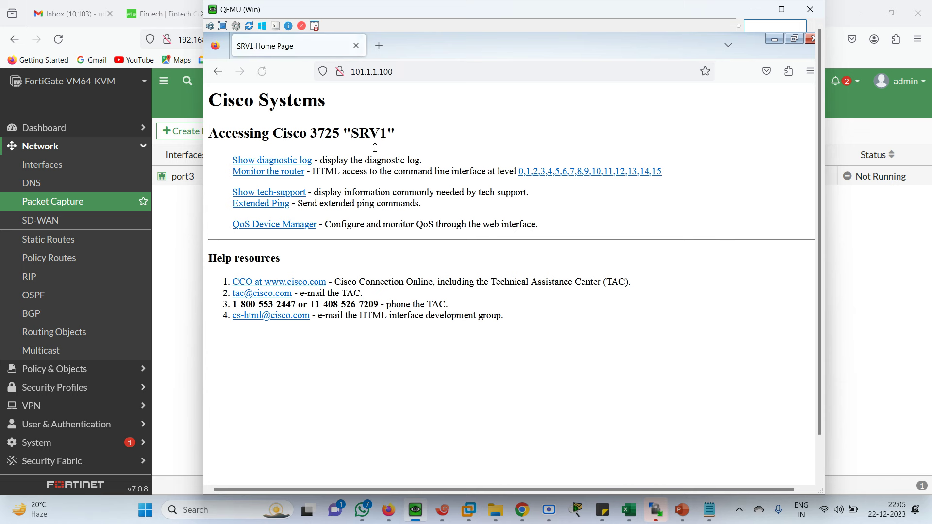
pyautogui.click(196, 228)
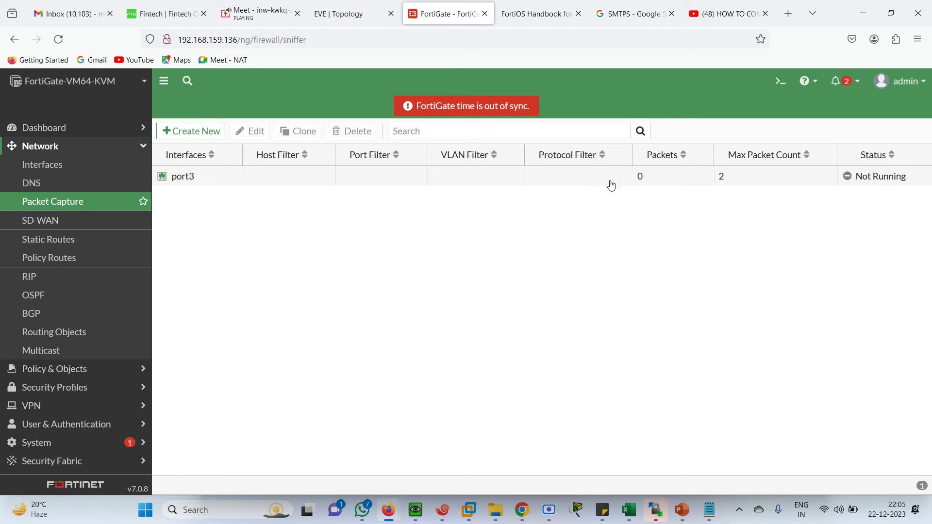
# Step: Reload the FortiGate page and browse the FortiView Sources and Destinations dashboards
pyautogui.click(271, 47)
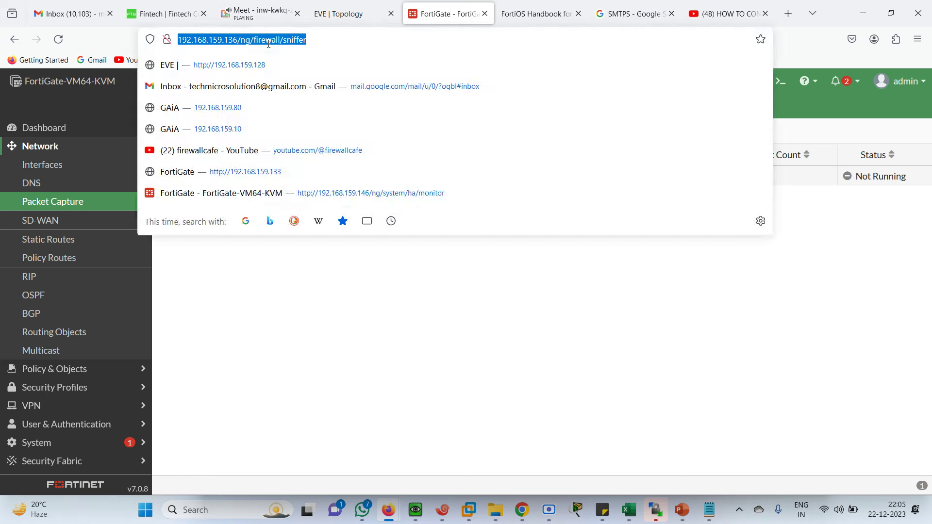
pyautogui.press('Return')
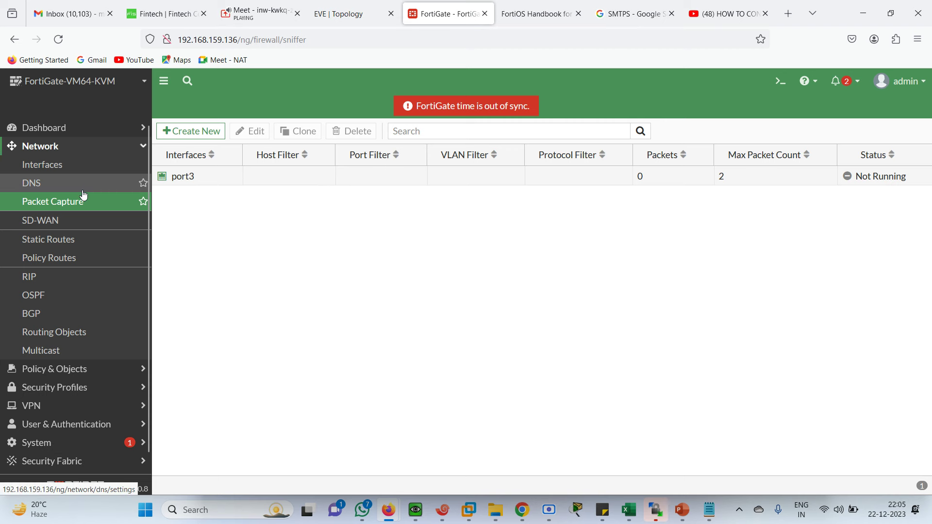
pyautogui.click(87, 128)
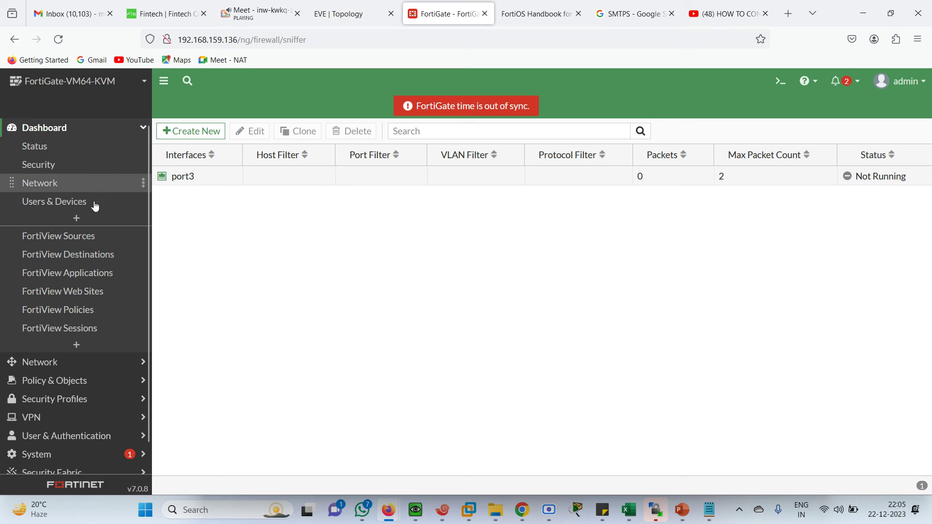
pyautogui.click(68, 240)
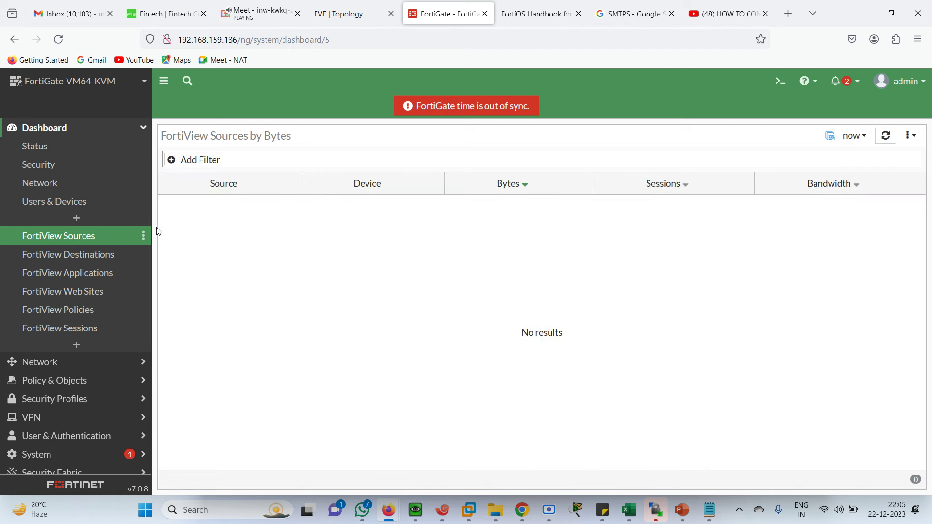
pyautogui.click(72, 258)
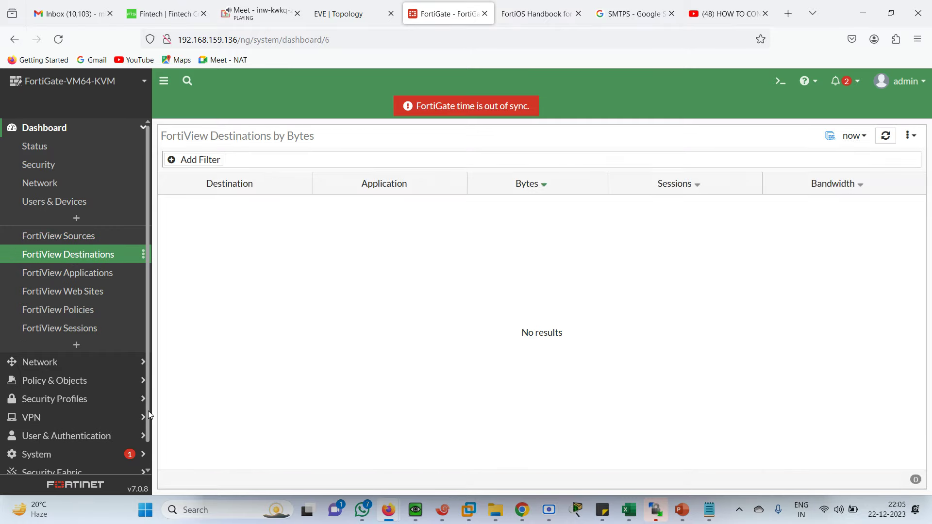
pyautogui.scroll(-1, 147, 411)
# Step: Open Log & Report > Forward Traffic and compare against the network topology
pyautogui.click(48, 465)
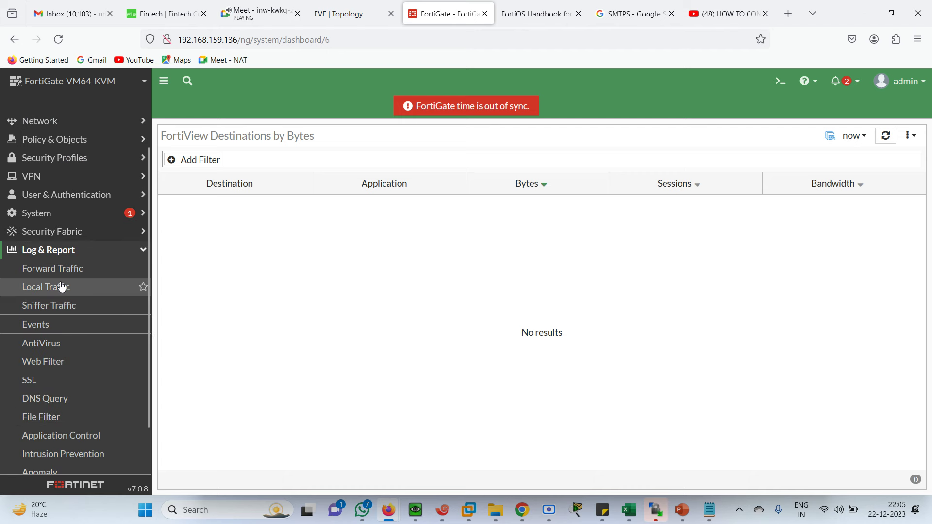
pyautogui.click(47, 272)
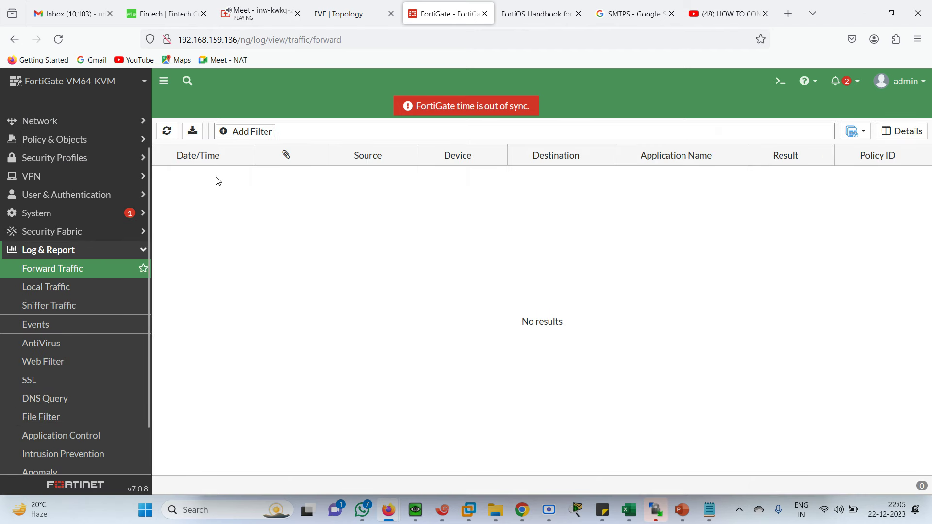
pyautogui.click(357, 26)
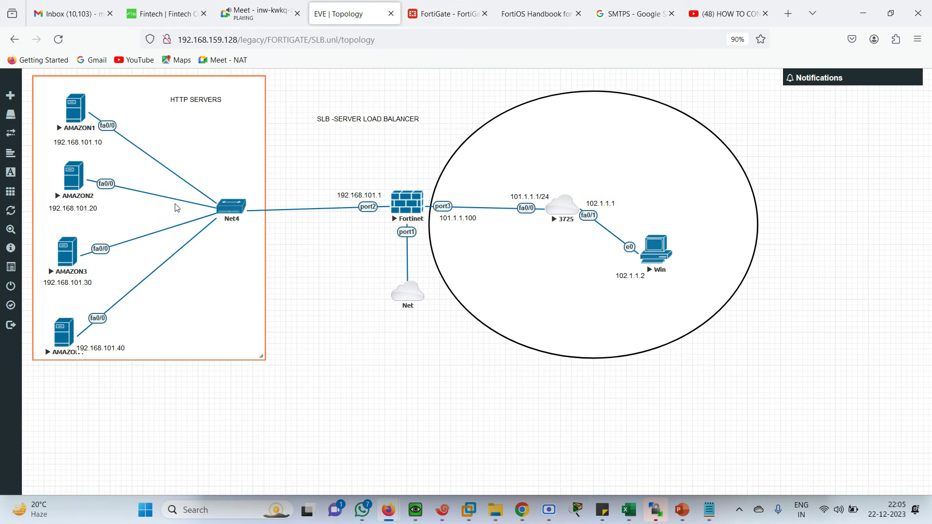
pyautogui.click(439, 14)
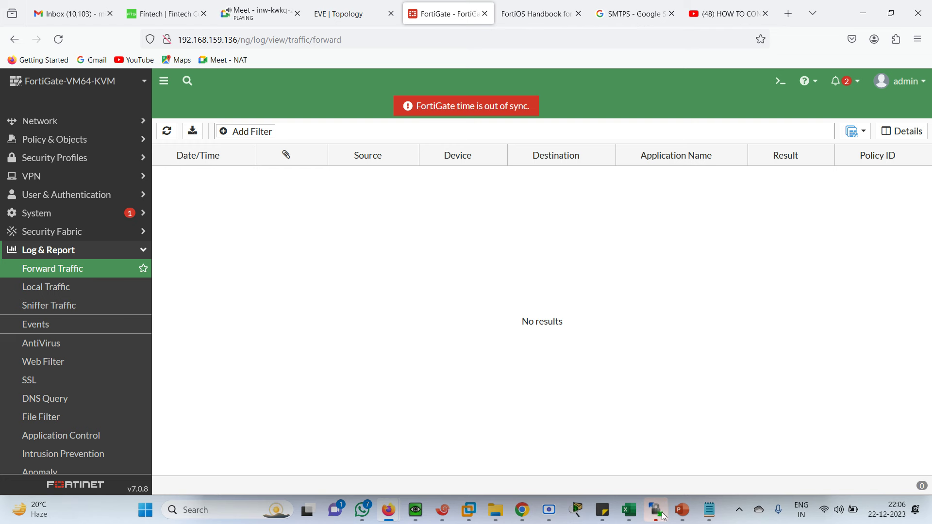
pyautogui.click(559, 519)
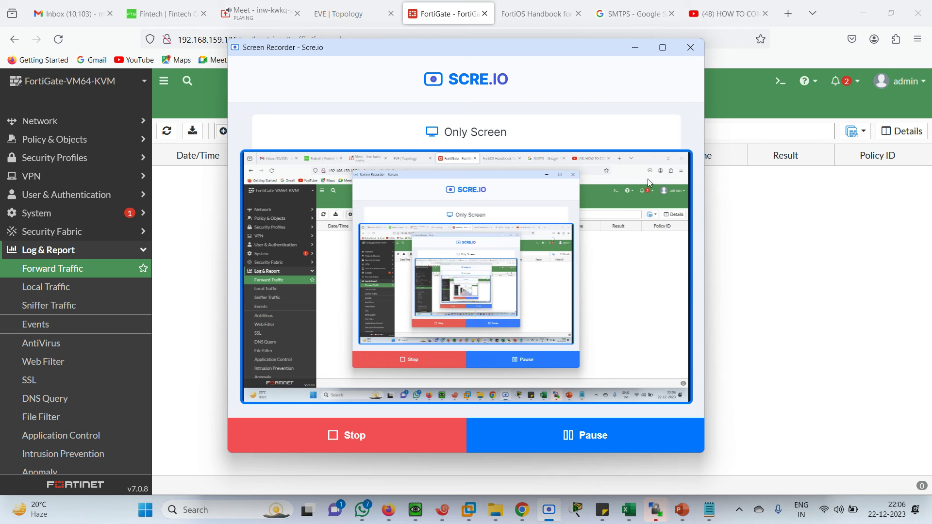